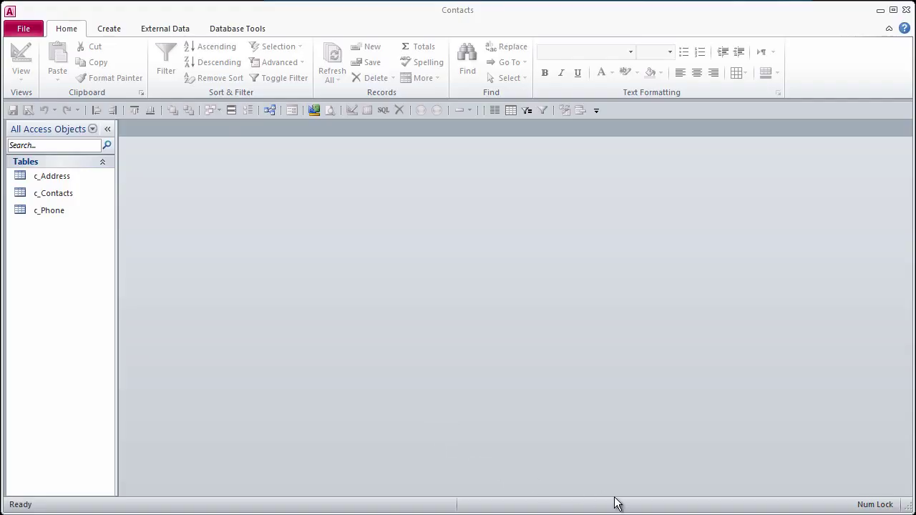
Step: Open the Relationships diagram and inspect the one-to-many c_Contacts–c_Address link on CID
{"action": "left_click", "coordinate": [270, 110]}
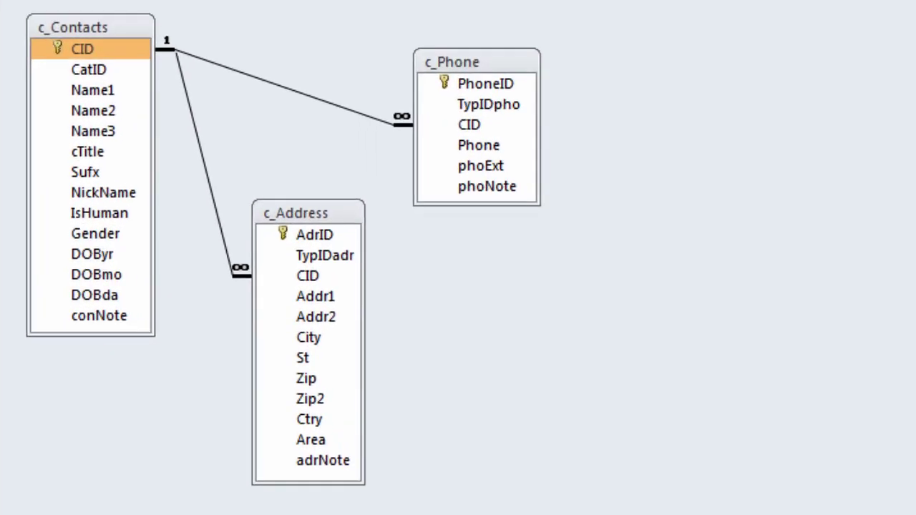
{"action": "left_click_drag", "start_coordinate": [175, 54], "coordinate": [228, 251]}
{"action": "mouse_move", "coordinate": [223, 171]}
{"action": "left_mouse_down"}
{"action": "mouse_move", "coordinate": [228, 251]}
{"action": "mouse_move", "coordinate": [189, 192]}
{"action": "left_mouse_up"}
{"action": "double_click", "coordinate": [210, 189]}
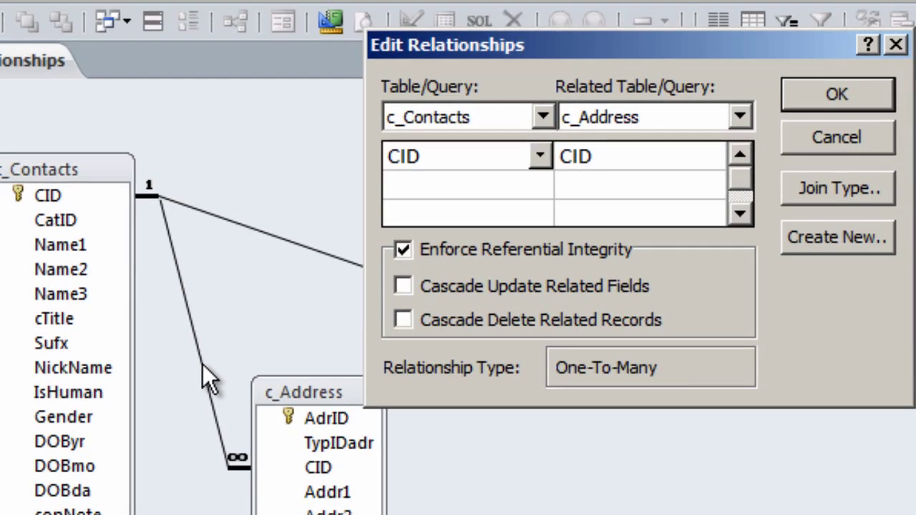
{"action": "left_click", "coordinate": [837, 139]}
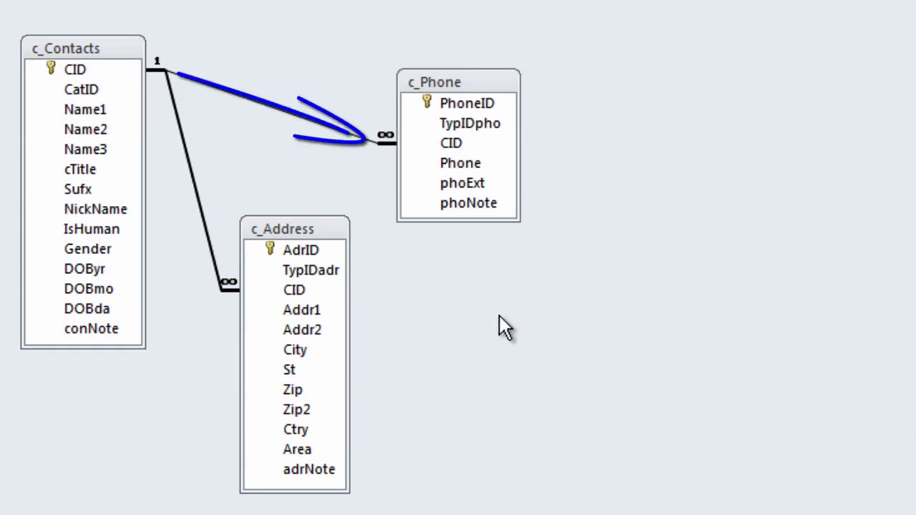
Step: Inspect the c_Contacts–c_Phone relationship, confirming one-to-many with referential integrity enforced
{"action": "left_click", "coordinate": [288, 112]}
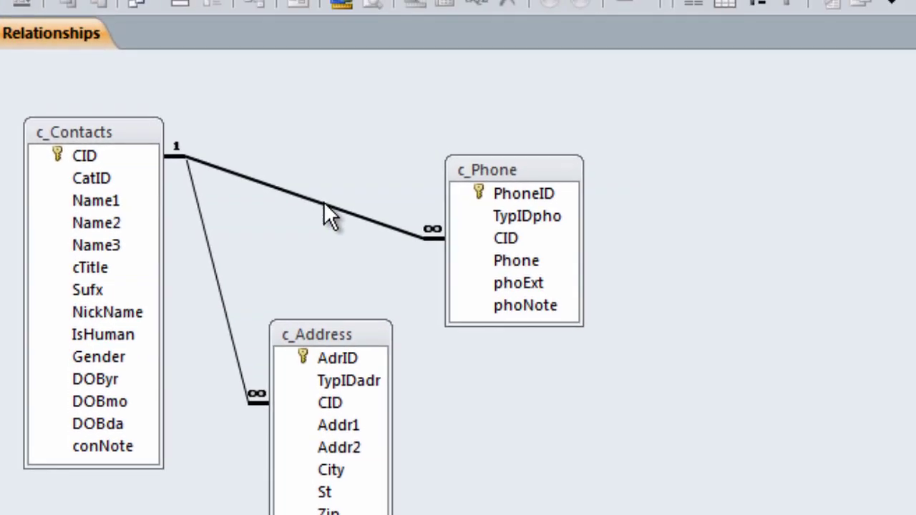
{"action": "double_click", "coordinate": [324, 201]}
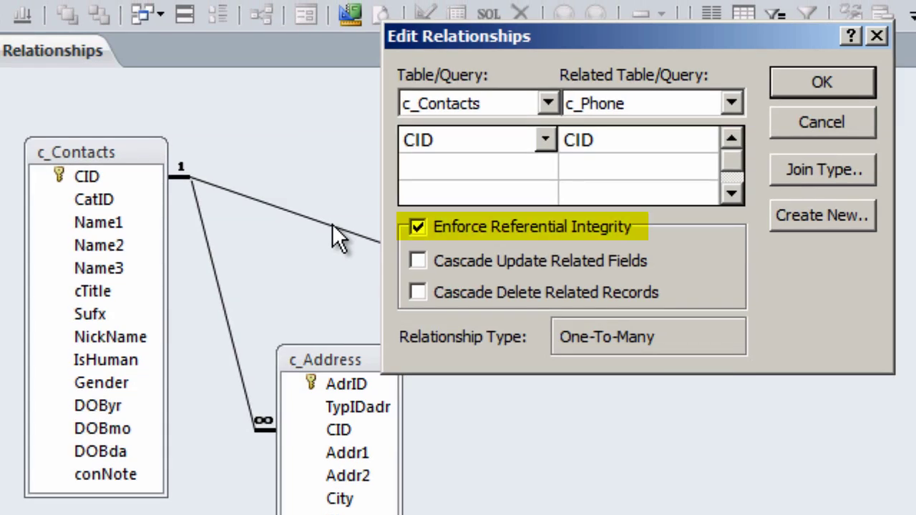
{"action": "left_click", "coordinate": [841, 121]}
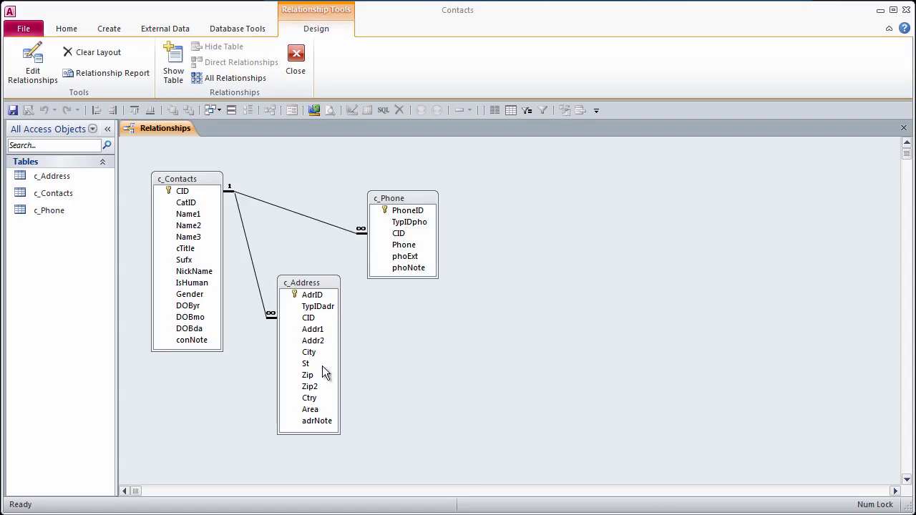
Step: Open c_Contacts as a datasheet and move across CatID to Name1 on the empty new record
{"action": "double_click", "coordinate": [38, 194]}
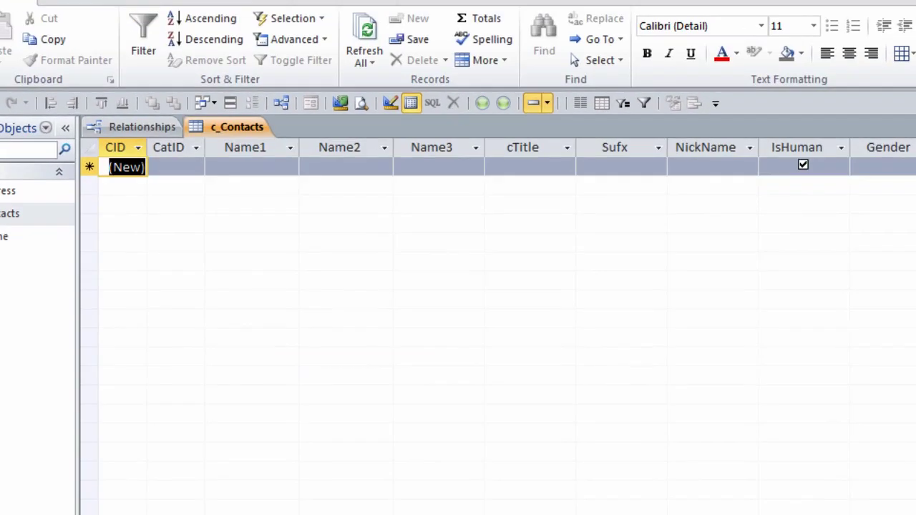
{"action": "key", "text": "Tab"}
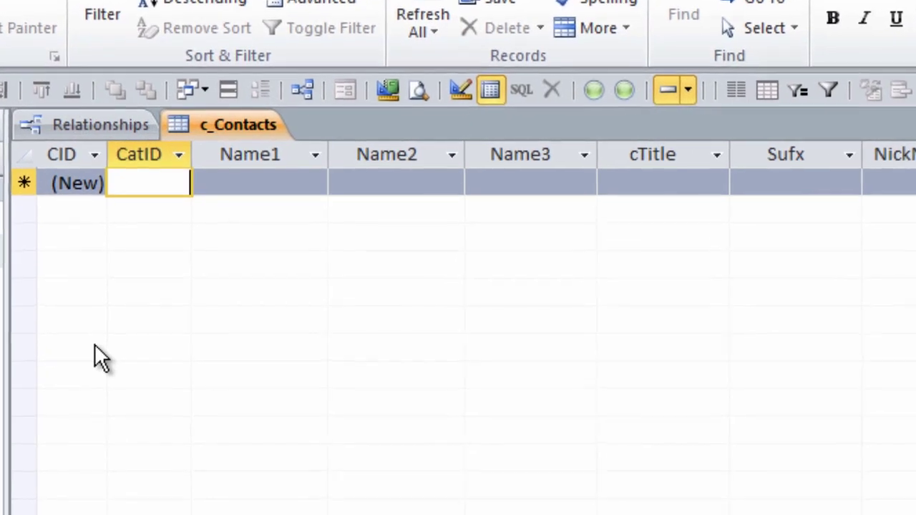
{"action": "key", "text": "Tab"}
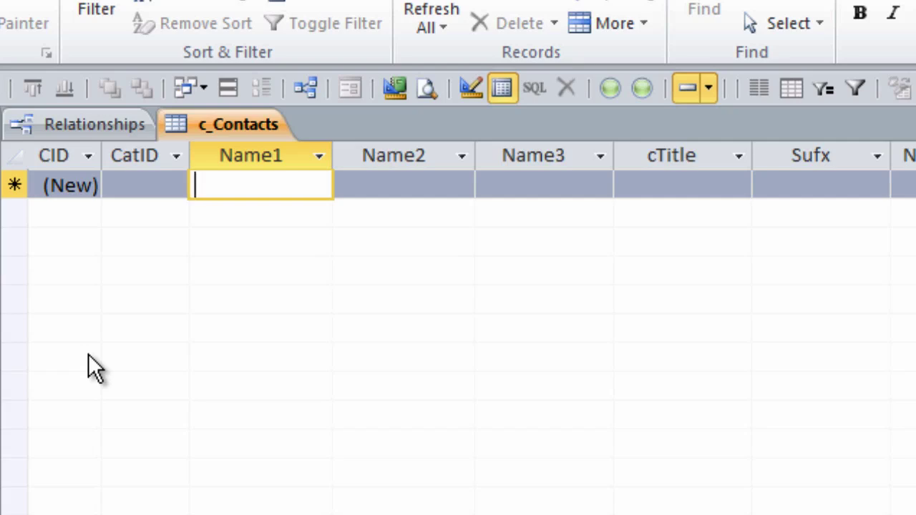
Step: In Design View, rename Name1, Name2 and Name3 to MainName, NameA and NameB
{"action": "right_click", "coordinate": [243, 123]}
{"action": "left_click", "coordinate": [308, 247]}
{"action": "left_click", "coordinate": [127, 242]}
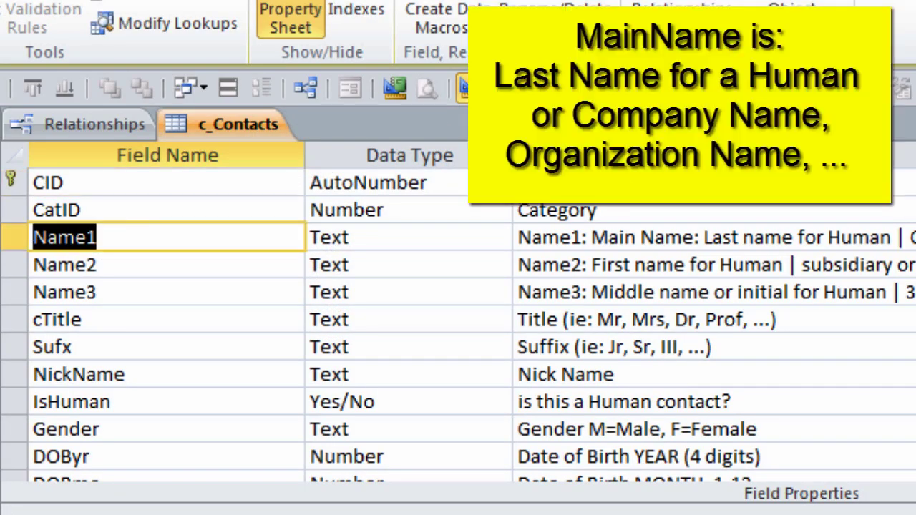
{"action": "type", "text": "Ma"}
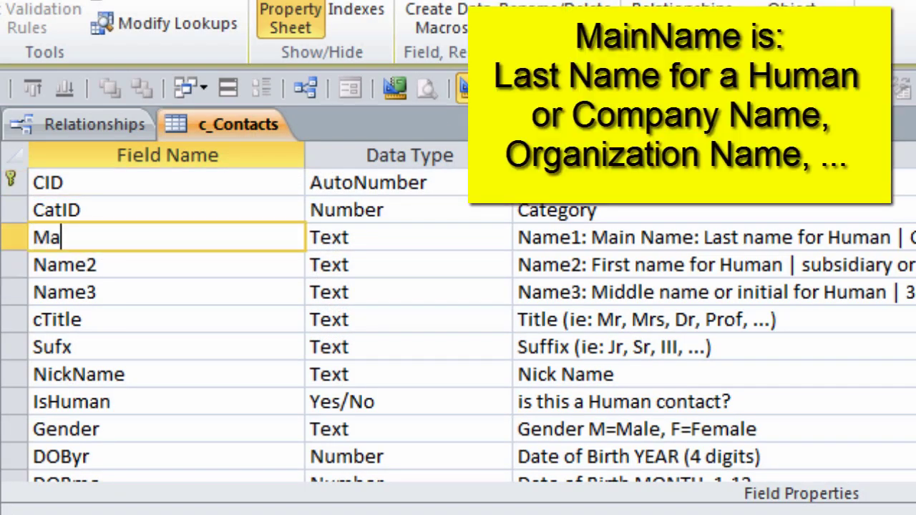
{"action": "type", "text": "inName"}
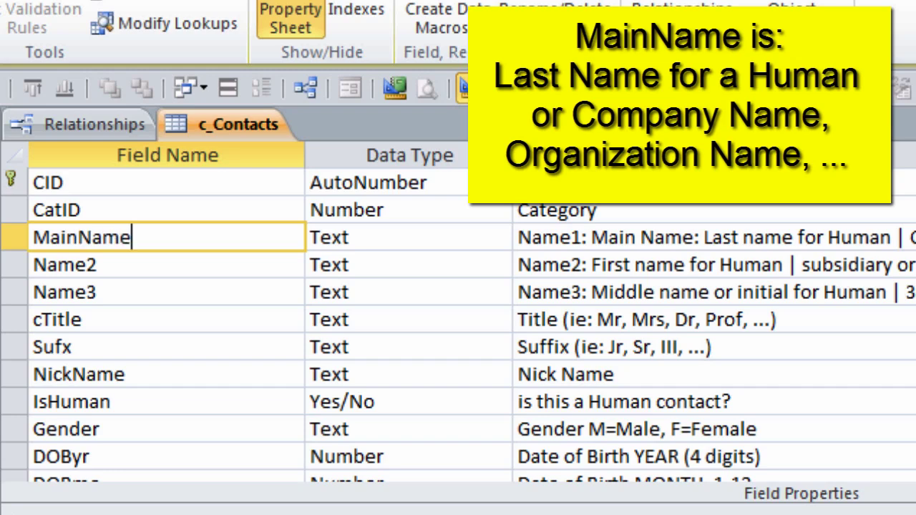
{"action": "left_click", "coordinate": [139, 265]}
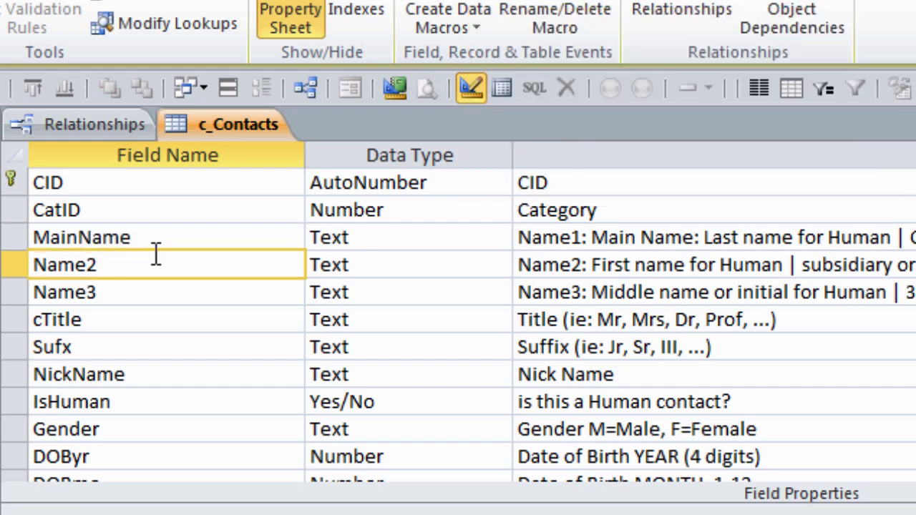
{"action": "key", "text": "BackSpace"}
{"action": "type", "text": "A"}
{"action": "left_click", "coordinate": [104, 292]}
{"action": "key", "text": "BackSpace"}
{"action": "type", "text": "B"}
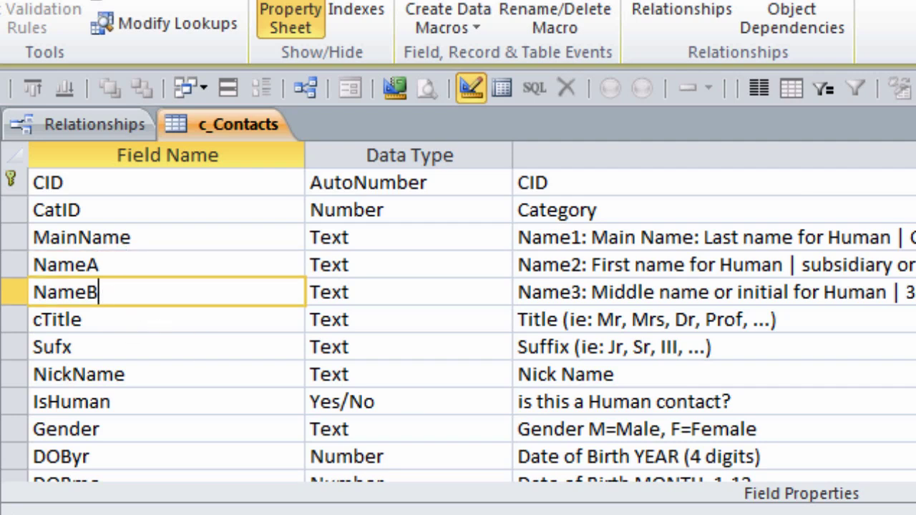
Step: Rename conNote to ctcNote, change its description to 'Contact Note', and save the table
{"action": "scroll", "coordinate": [659, 424], "scroll_direction": "down", "scroll_amount": 2}
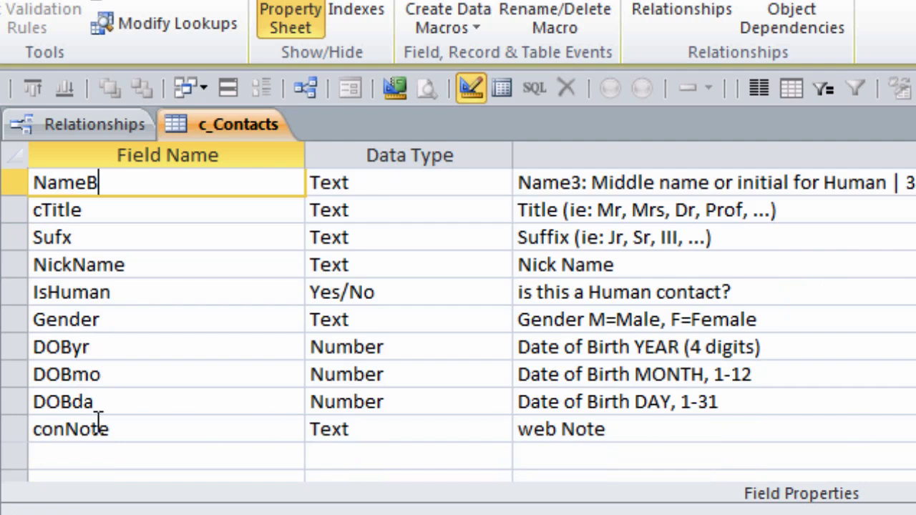
{"action": "left_click_drag", "start_coordinate": [64, 429], "coordinate": [33, 430]}
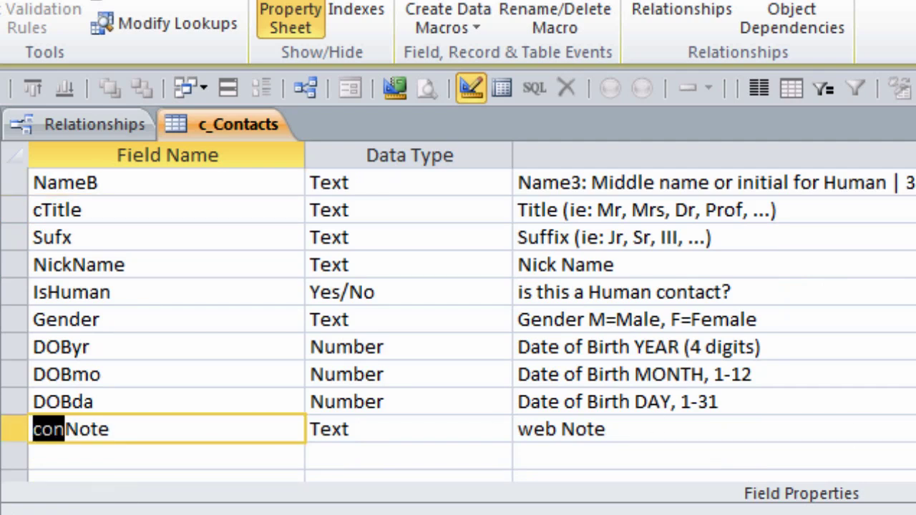
{"action": "type", "text": "ctc"}
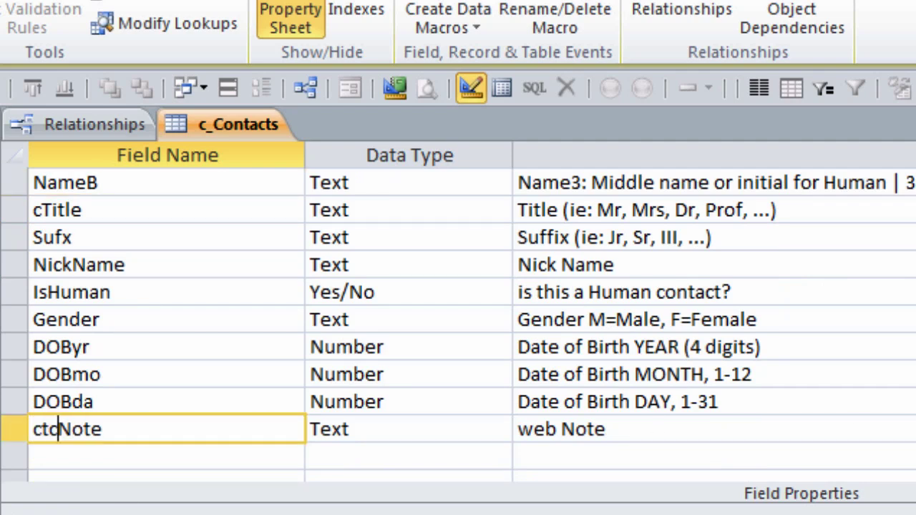
{"action": "left_click", "coordinate": [531, 429]}
{"action": "double_click", "coordinate": [531, 429]}
{"action": "type", "text": "Contact"}
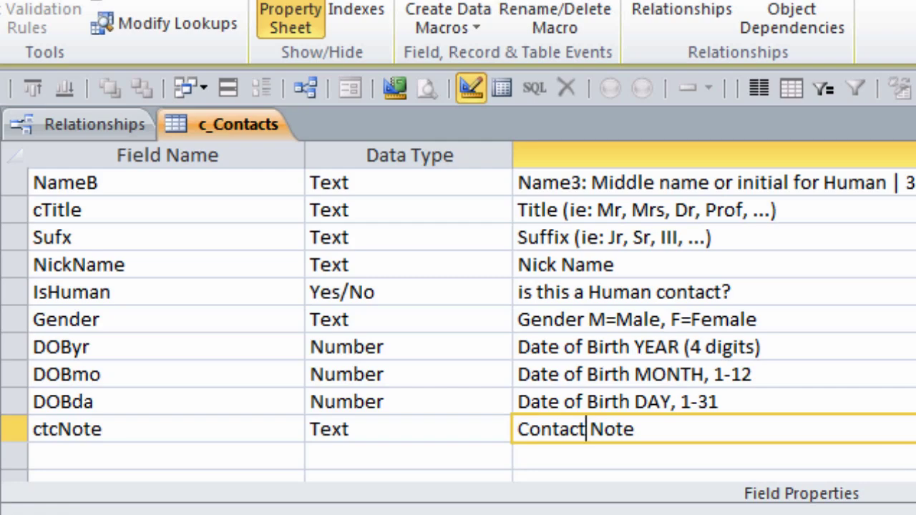
{"action": "right_click", "coordinate": [240, 128]}
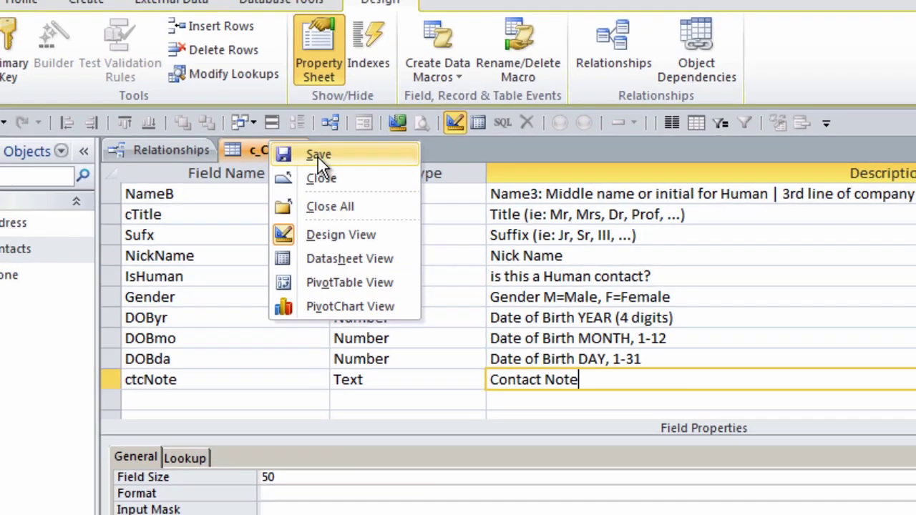
{"action": "left_click", "coordinate": [318, 156]}
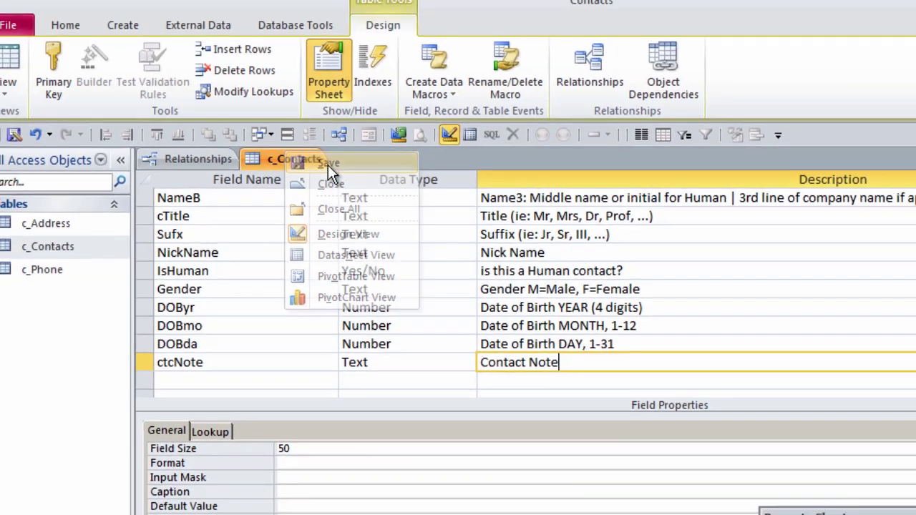
Step: Back in the datasheet, enter the contact's last name and first name in a new record
{"action": "left_click", "coordinate": [29, 72]}
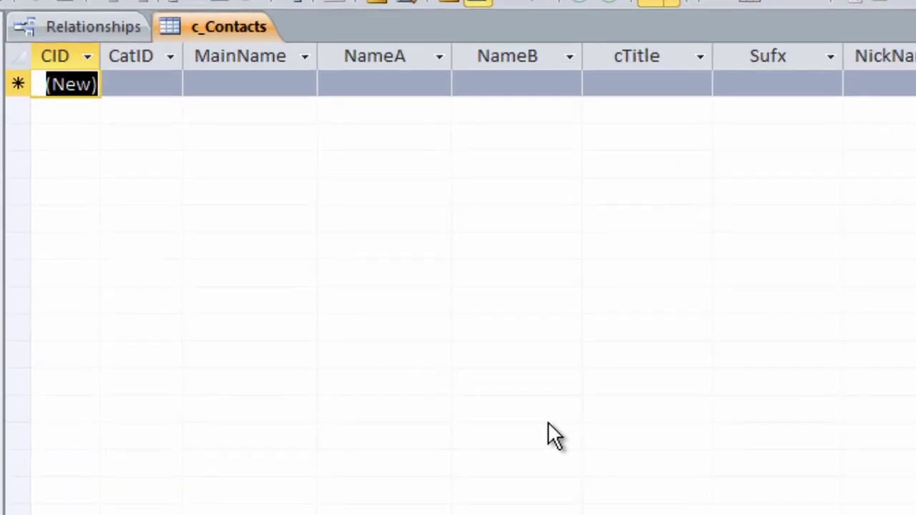
{"action": "key", "text": "Tab"}
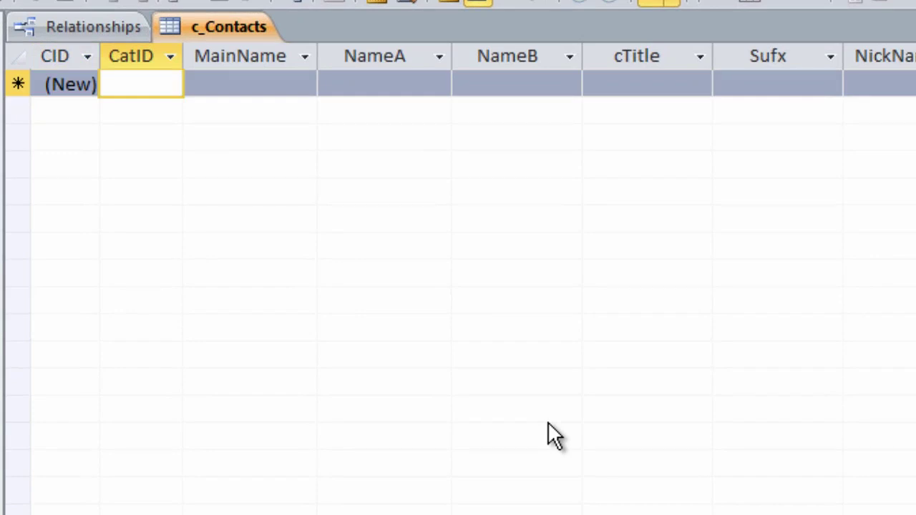
{"action": "key", "text": "Tab"}
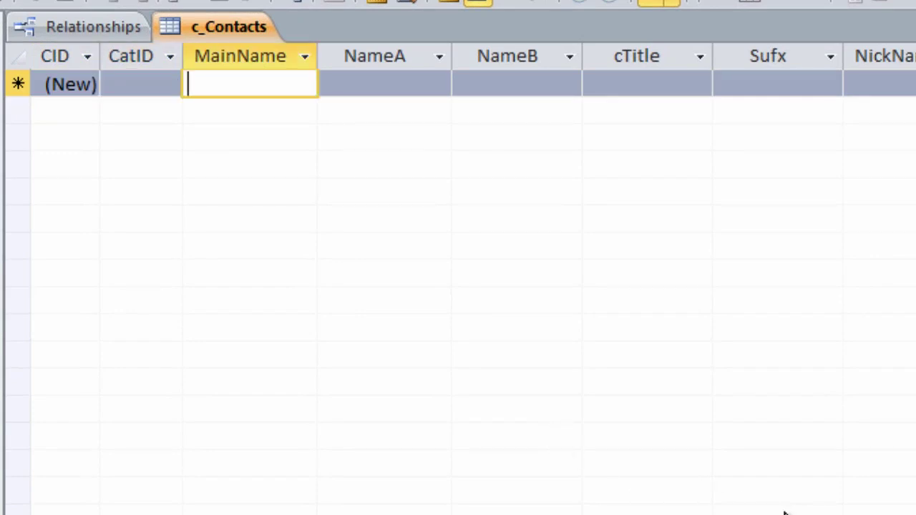
{"action": "type", "text": "Long"}
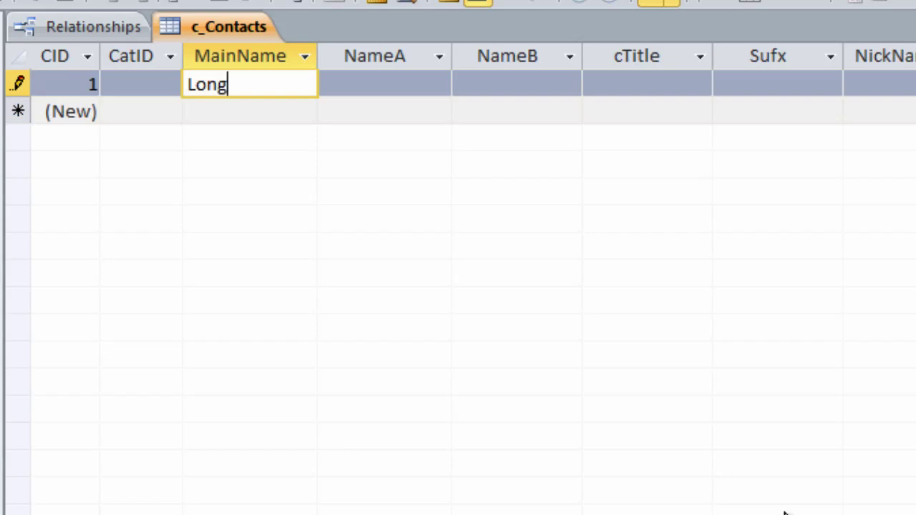
{"action": "key", "text": "Tab"}
{"action": "type", "text": "Crystal"}
Step: Type 'Trainer an' into cTitle and widen the cTitle column to show more text
{"action": "key", "text": "Tab"}
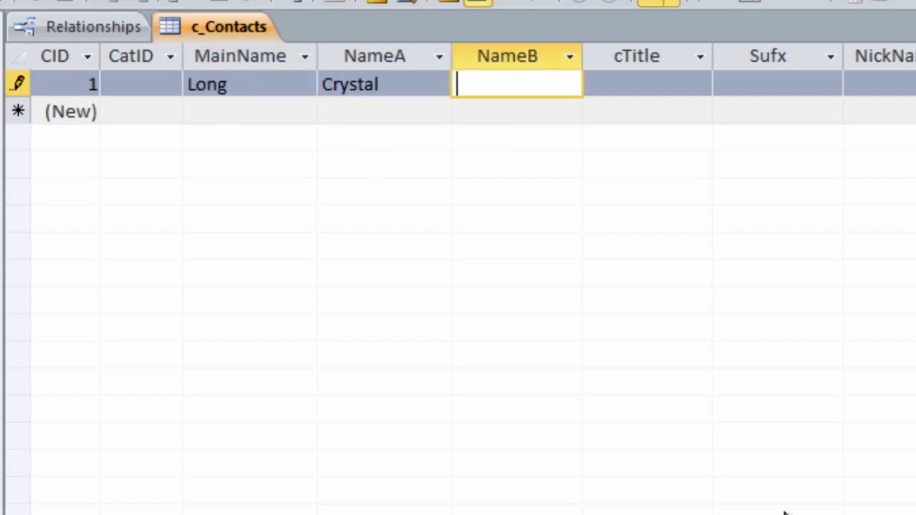
{"action": "key", "text": "Tab"}
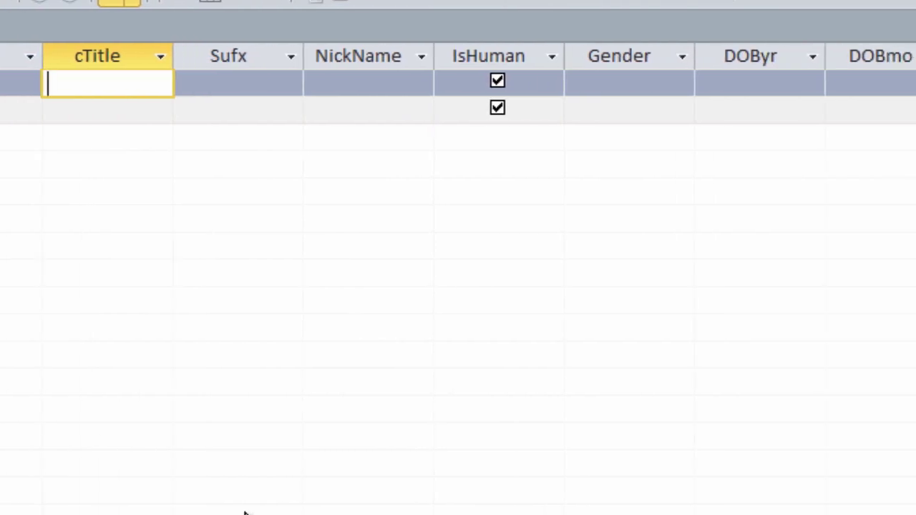
{"action": "type", "text": "Trainer an"}
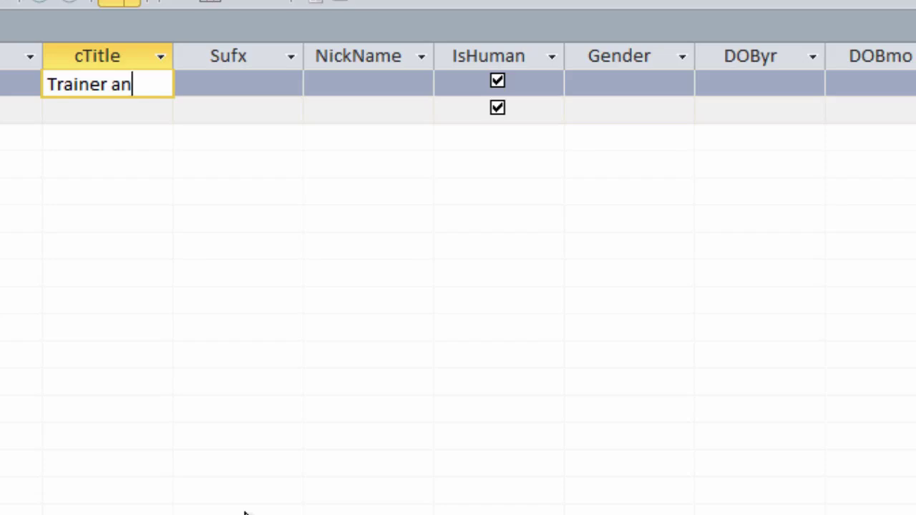
{"action": "key", "text": "F2"}
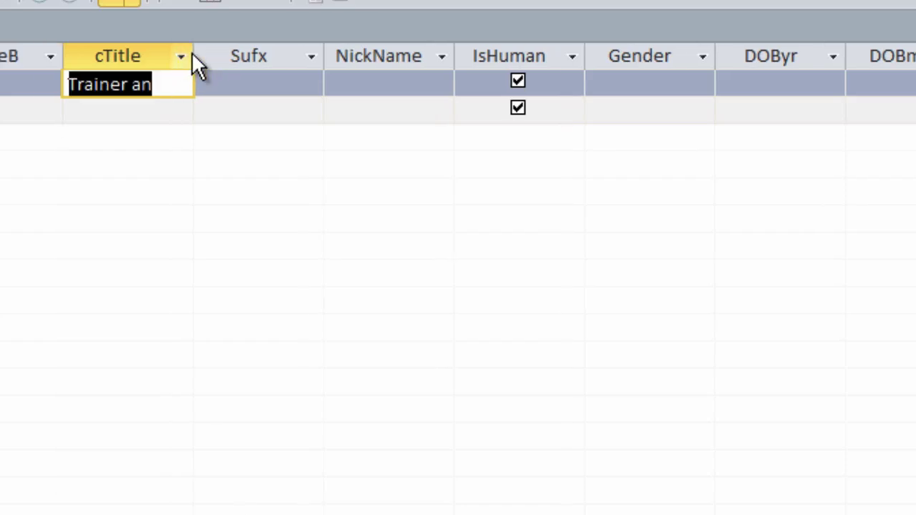
{"action": "left_click_drag", "start_coordinate": [194, 51], "coordinate": [366, 57]}
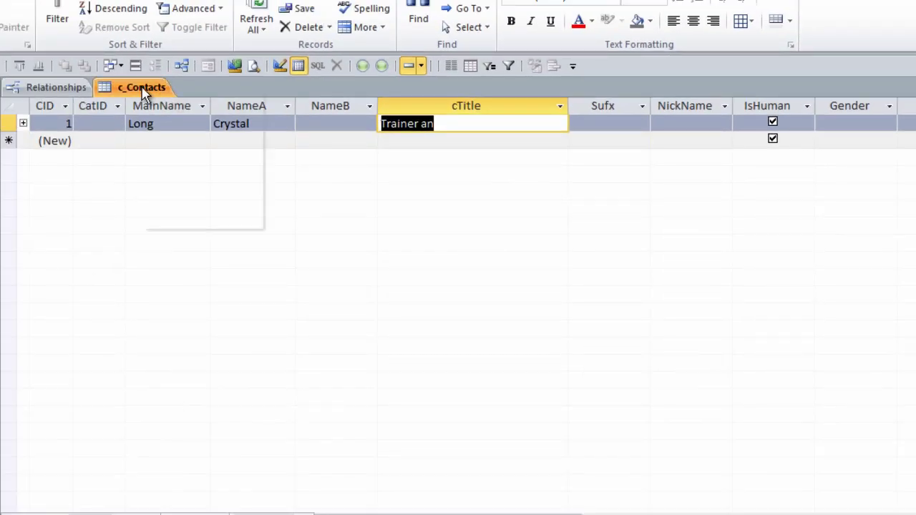
Step: In Design View, change the cTitle Field Size from 10 to 50
{"action": "right_click", "coordinate": [145, 95]}
{"action": "left_click", "coordinate": [198, 162]}
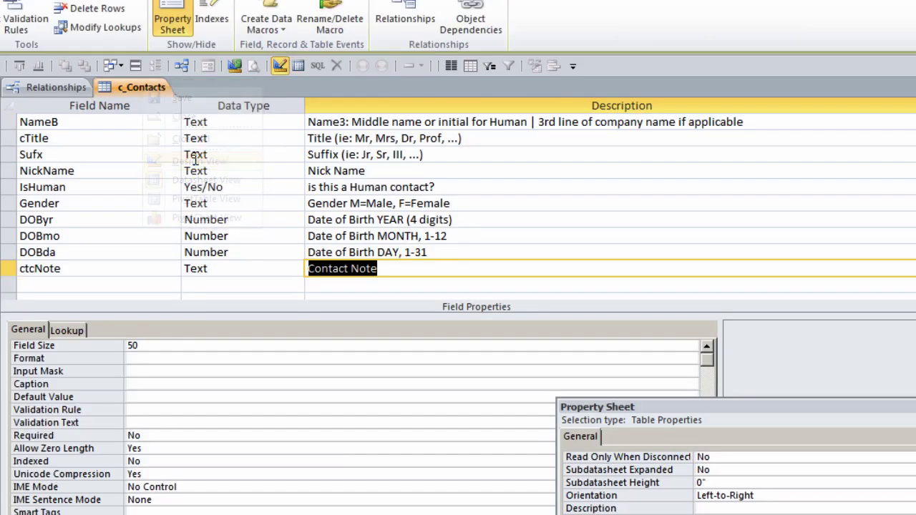
{"action": "left_click", "coordinate": [82, 143]}
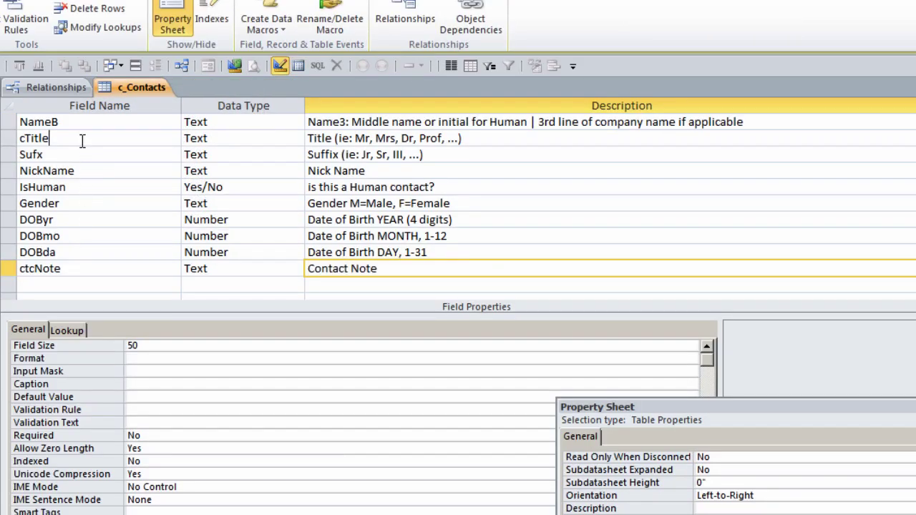
{"action": "left_click", "coordinate": [92, 340]}
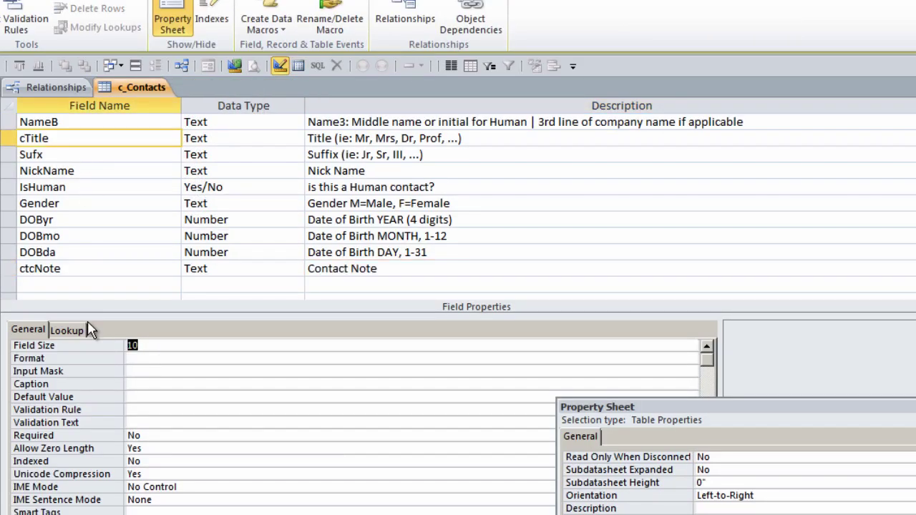
{"action": "type", "text": "5"}
{"action": "left_click", "coordinate": [219, 369]}
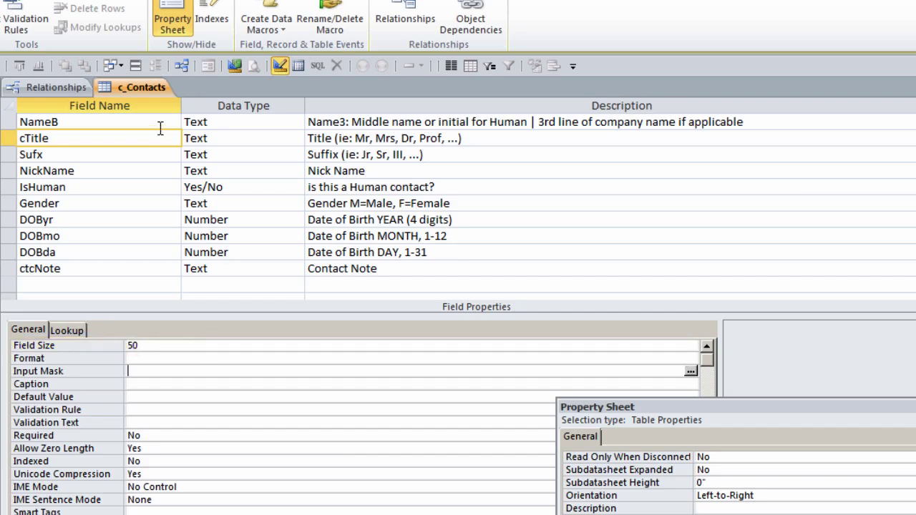
Step: Check the Sufx field's size and bring up the c_Contacts view options
{"action": "left_click", "coordinate": [84, 154]}
{"action": "right_click", "coordinate": [137, 88]}
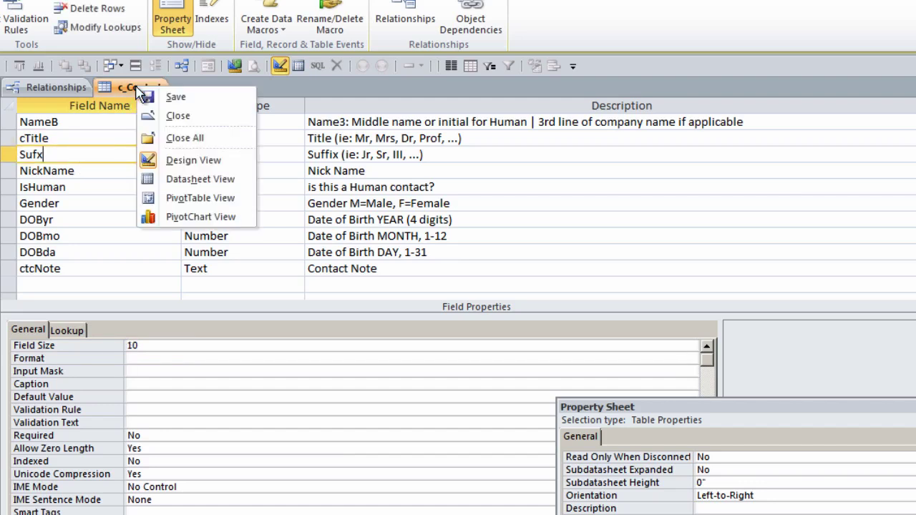
{"action": "left_click", "coordinate": [143, 88]}
{"action": "right_click", "coordinate": [138, 85]}
Step: In Datasheet view, complete the first contact's title as 'Trainer and Programmer' and save the record
{"action": "left_click", "coordinate": [191, 178]}
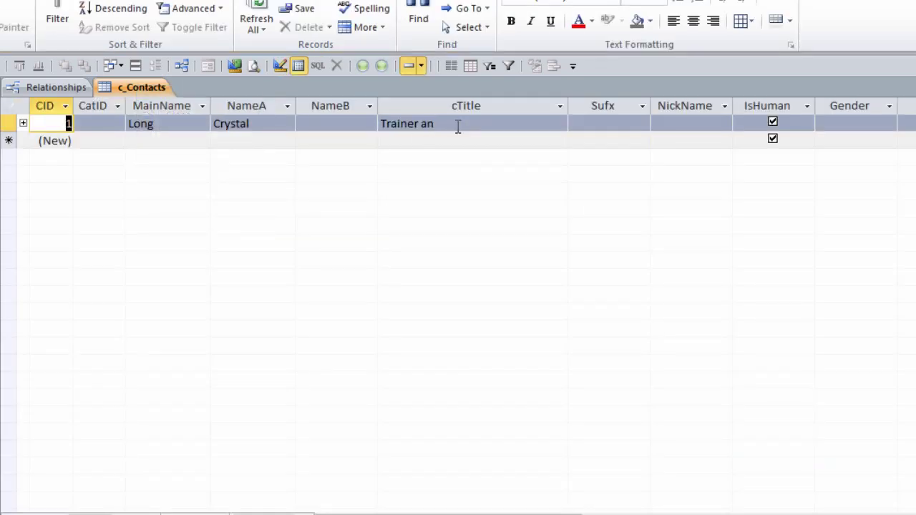
{"action": "left_click", "coordinate": [456, 125]}
{"action": "type", "text": "d Programmer"}
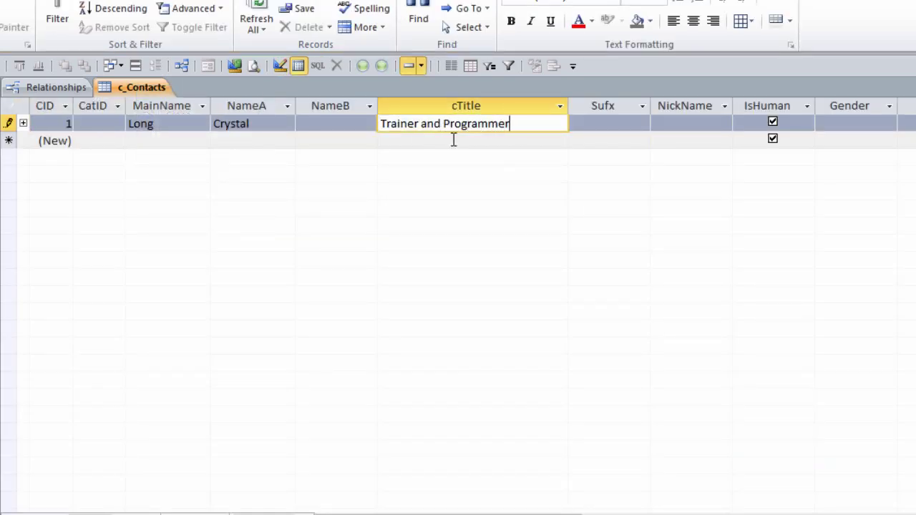
{"action": "left_click", "coordinate": [470, 141]}
Step: Enter the contact's nickname and move through the IsHuman, Gender and birth-date fields
{"action": "left_click", "coordinate": [612, 122]}
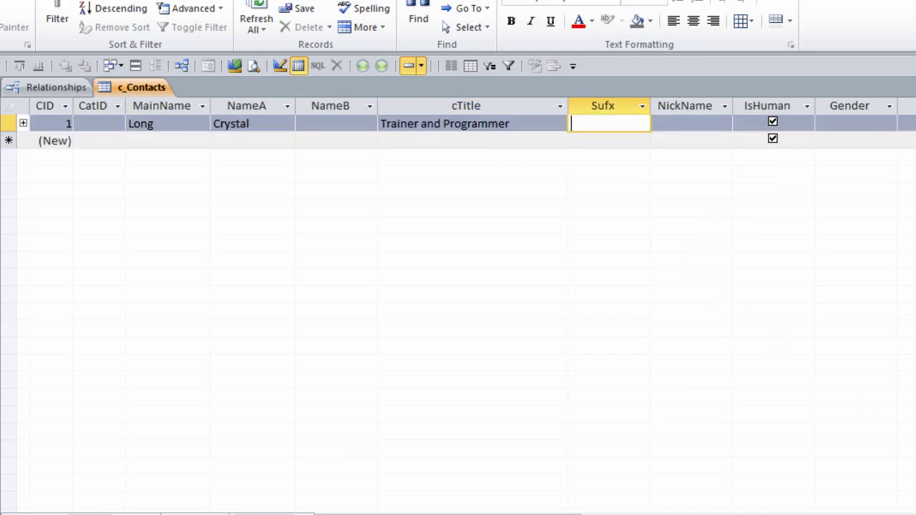
{"action": "key", "text": "Tab"}
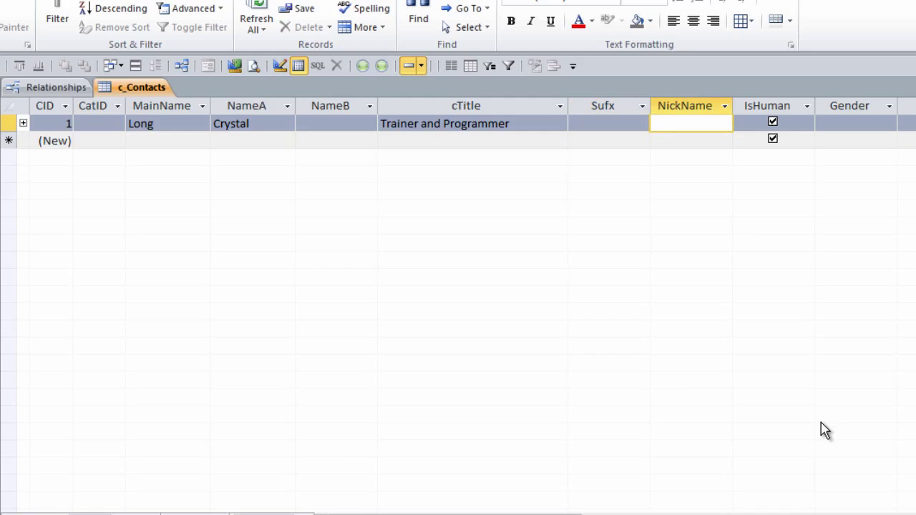
{"action": "type", "text": "strive4peace"}
{"action": "key", "text": "Tab"}
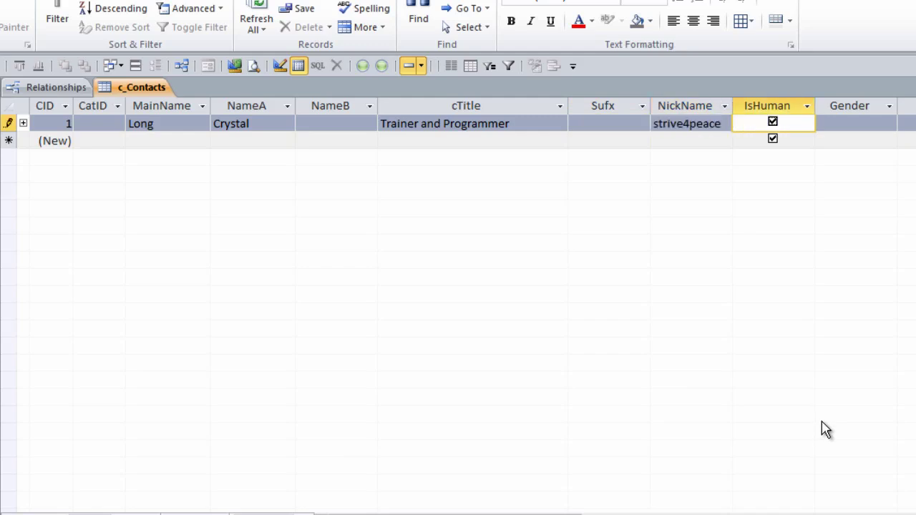
{"action": "key", "text": "Tab"}
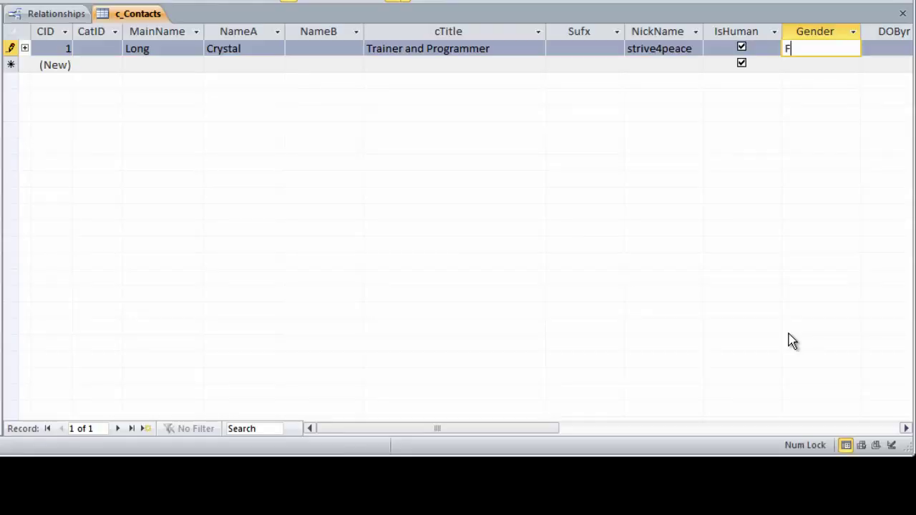
{"action": "key", "text": "Tab"}
{"action": "key", "text": "Tab"}
{"action": "key", "text": "Tab"}
{"action": "key", "text": "Tab"}
{"action": "key", "text": "shift+Tab"}
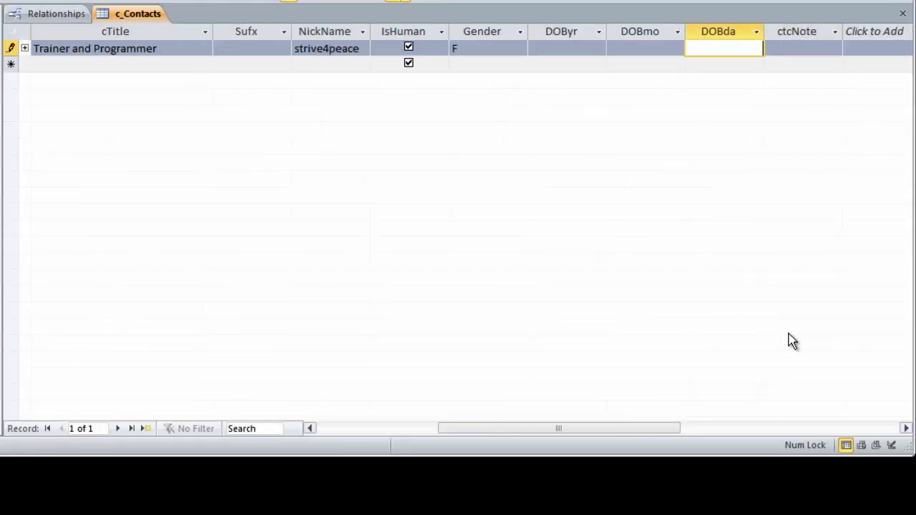
{"action": "key", "text": "shift+Tab"}
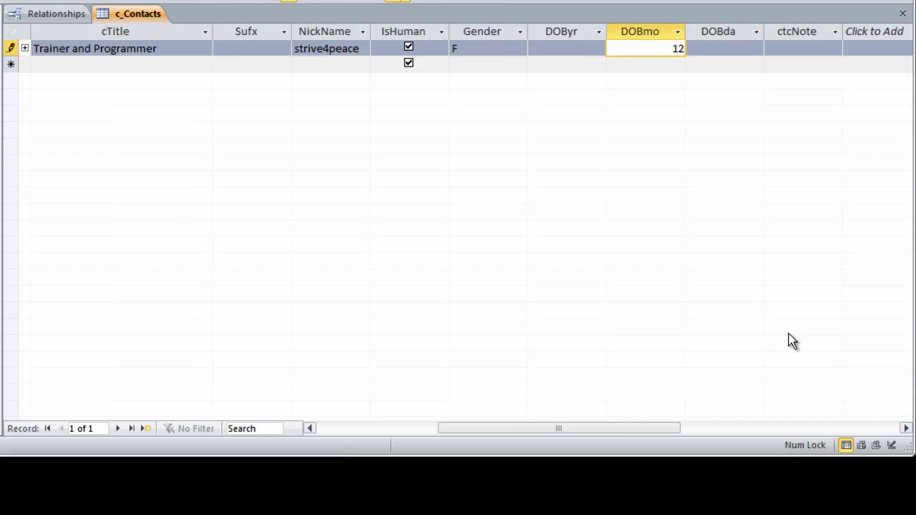
{"action": "key", "text": "Tab"}
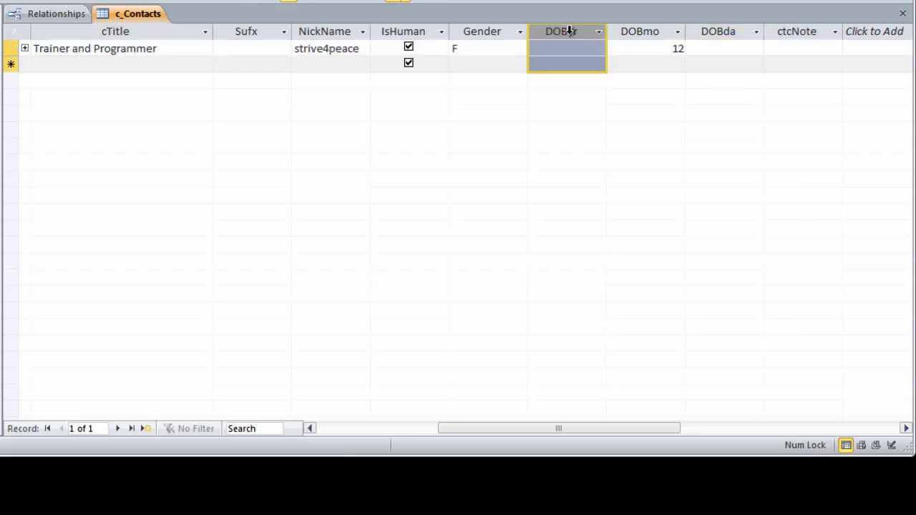
Step: Best-fit the selected DOByr, DOBmo and DOBda columns to their contents
{"action": "left_click_drag", "start_coordinate": [570, 31], "coordinate": [715, 30]}
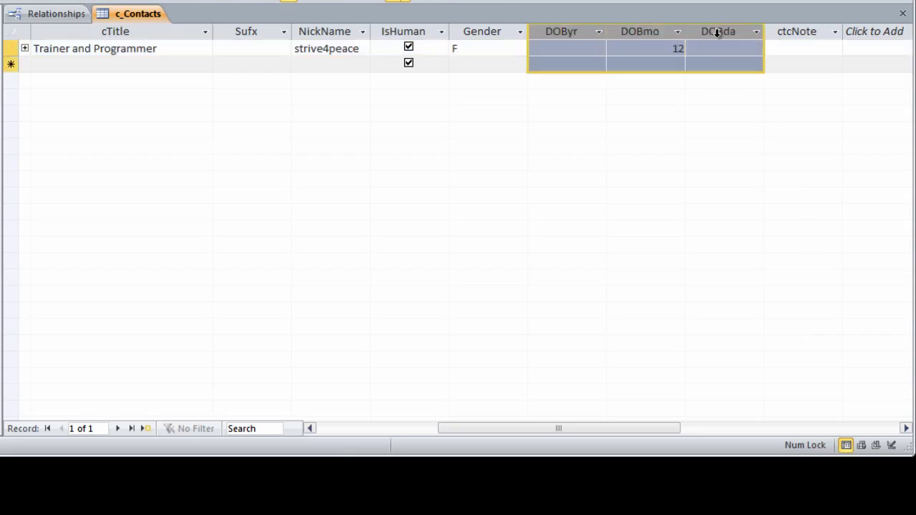
{"action": "double_click", "coordinate": [765, 31]}
{"action": "left_click", "coordinate": [673, 63]}
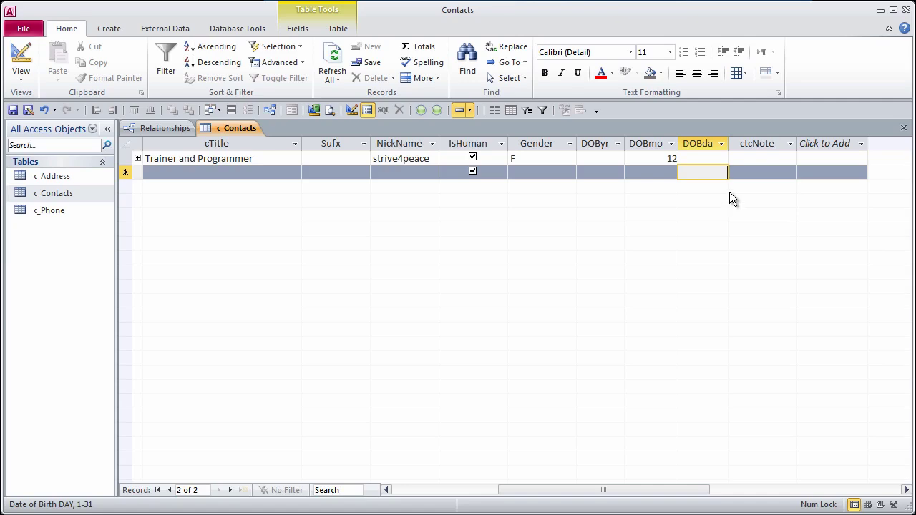
{"action": "right_click", "coordinate": [230, 128]}
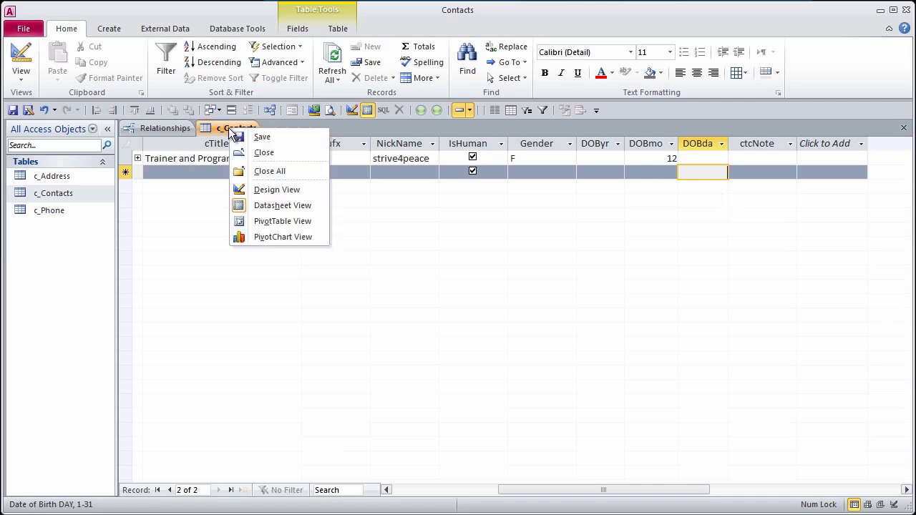
{"action": "left_click", "coordinate": [279, 192]}
{"action": "left_click", "coordinate": [250, 169]}
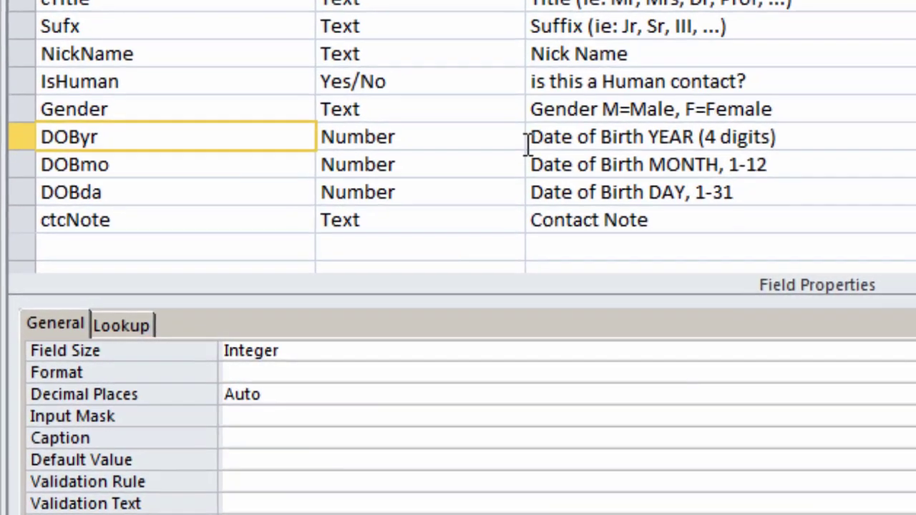
{"action": "left_click", "coordinate": [513, 136]}
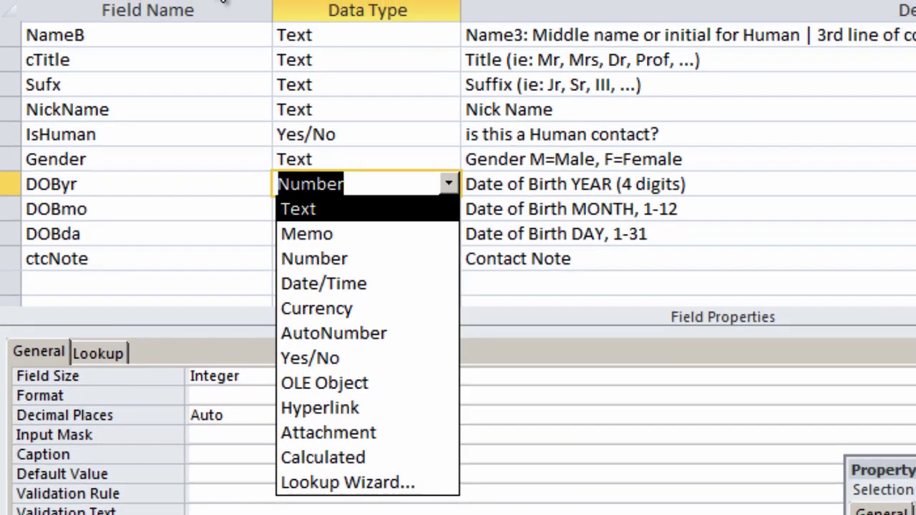
{"action": "right_click", "coordinate": [186, 44]}
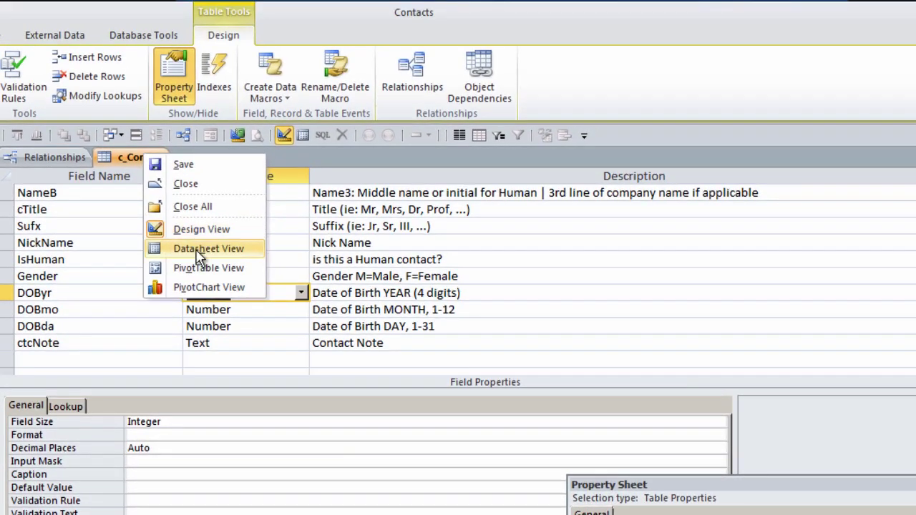
{"action": "left_click", "coordinate": [255, 171]}
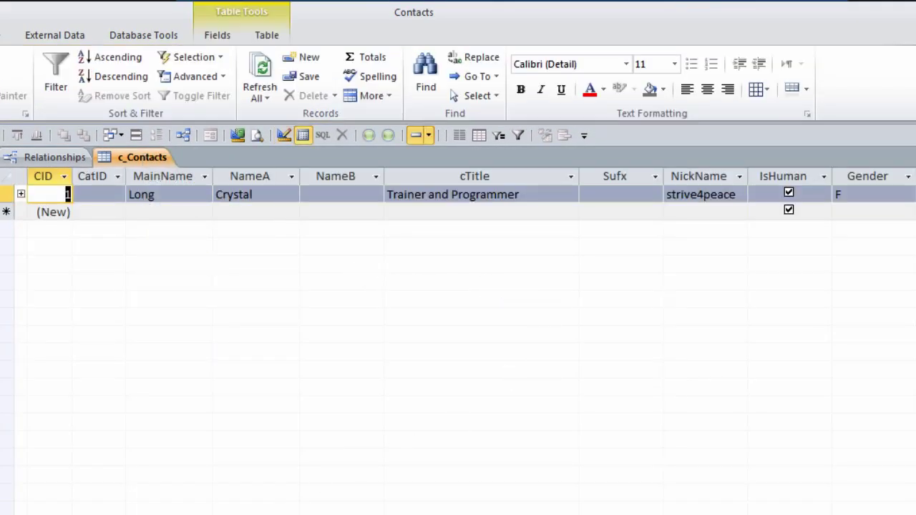
Step: Select the Click to Add column at the datasheet's far right and hide it
{"action": "scroll", "coordinate": [659, 191], "scroll_direction": "right", "scroll_amount": 5}
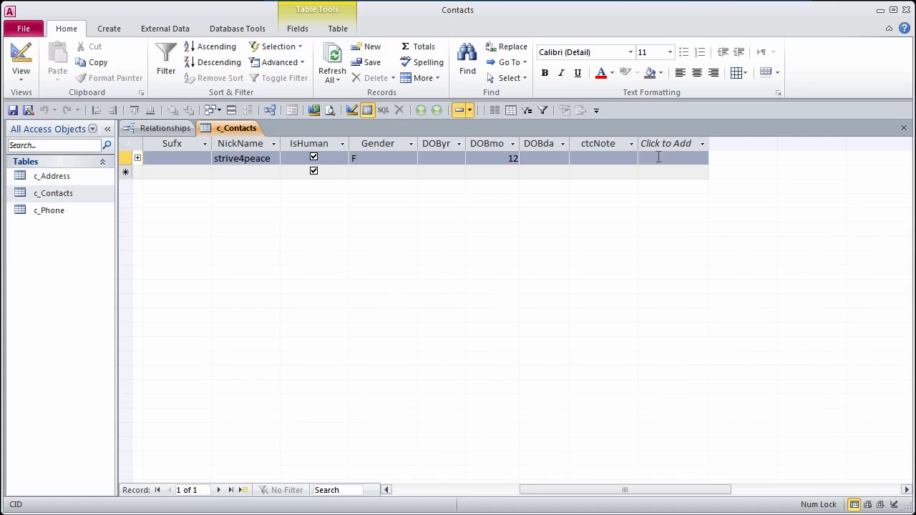
{"action": "left_click", "coordinate": [659, 156]}
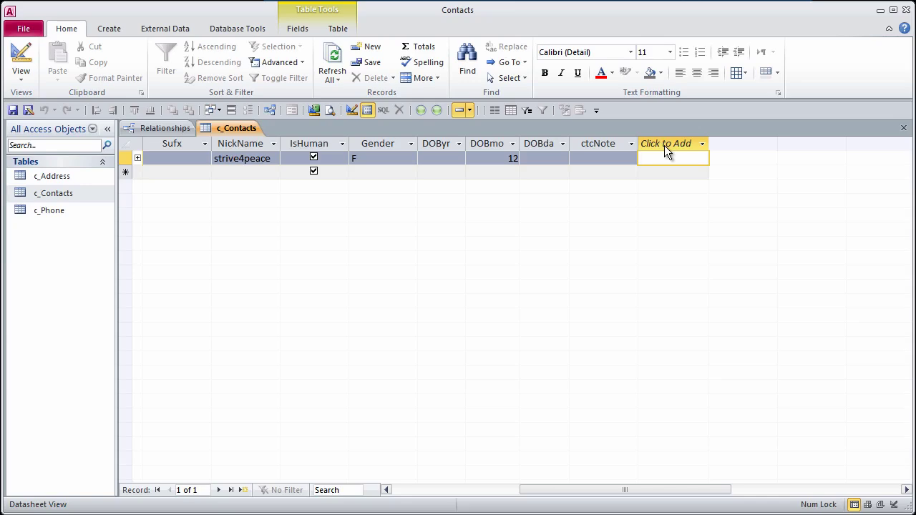
{"action": "left_click", "coordinate": [665, 145]}
{"action": "left_click", "coordinate": [550, 346]}
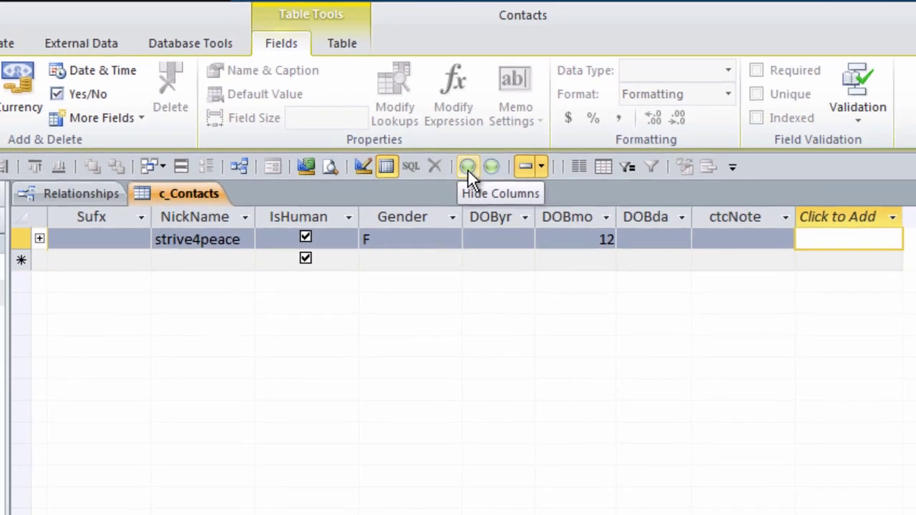
{"action": "left_click", "coordinate": [469, 171]}
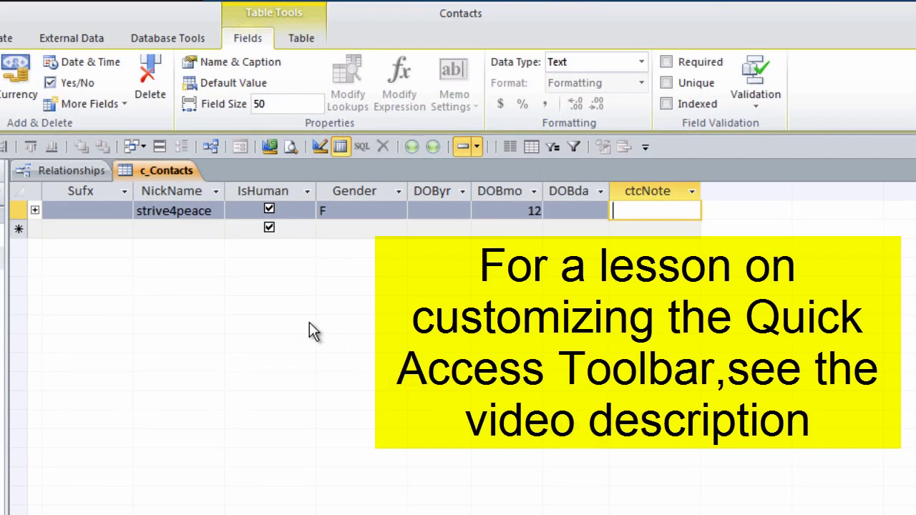
Step: Open c_Address from the Navigation Pane and compare it with c_Contacts
{"action": "double_click", "coordinate": [76, 206]}
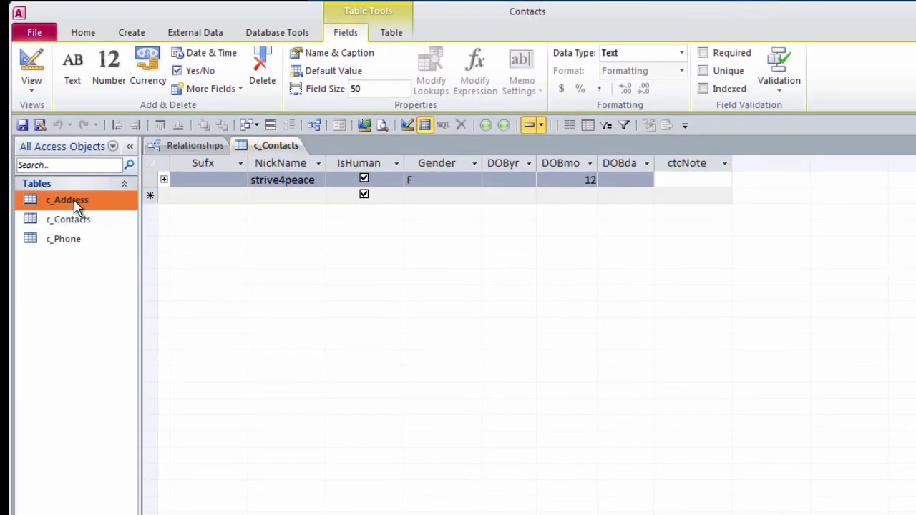
{"action": "left_click", "coordinate": [277, 147]}
{"action": "left_click", "coordinate": [342, 146]}
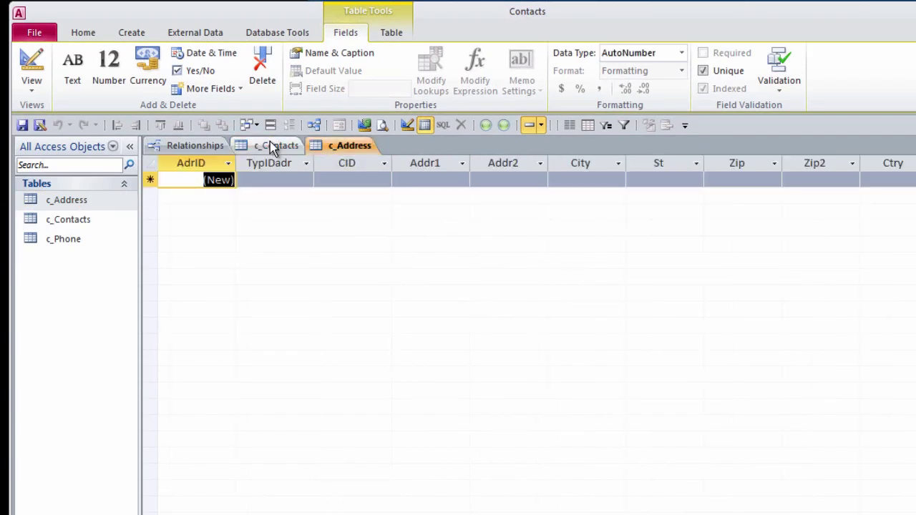
{"action": "left_click", "coordinate": [268, 146]}
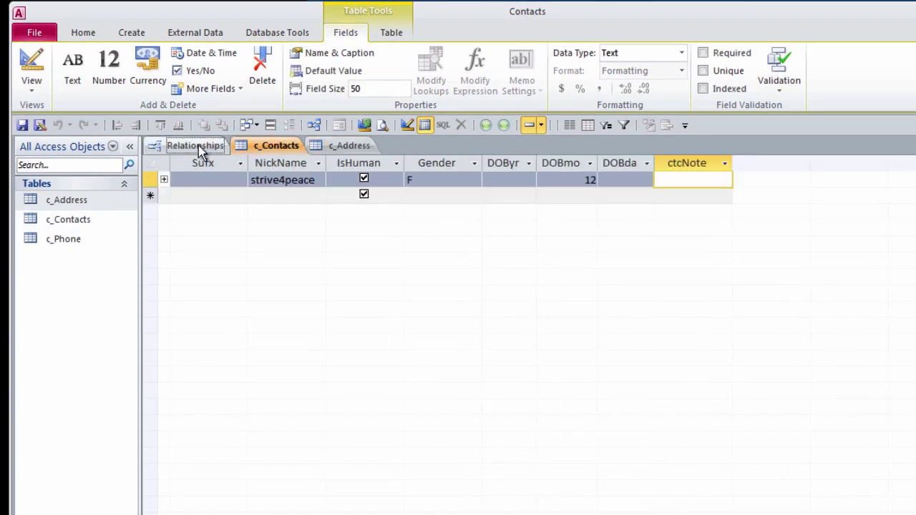
Step: Close the Relationships diagram, saving its layout
{"action": "left_click", "coordinate": [196, 148]}
{"action": "right_click", "coordinate": [202, 150]}
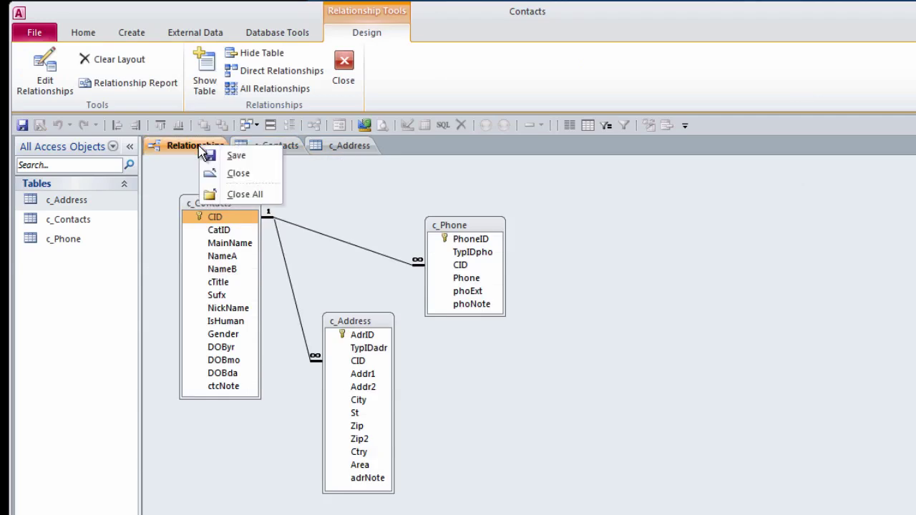
{"action": "left_click", "coordinate": [244, 174]}
{"action": "left_click", "coordinate": [558, 460]}
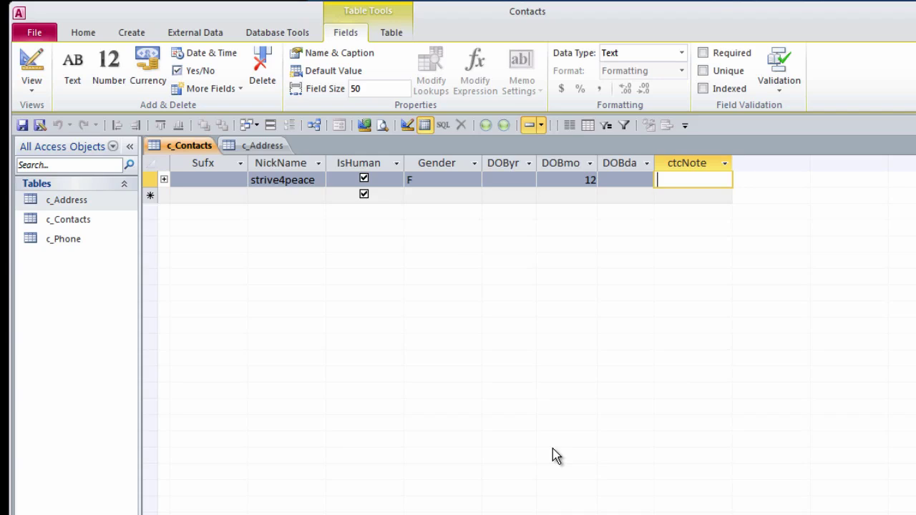
{"action": "left_click", "coordinate": [35, 35]}
Step: In Access Options, set Current Database document windows to Overlapping Windows
{"action": "left_click", "coordinate": [85, 454]}
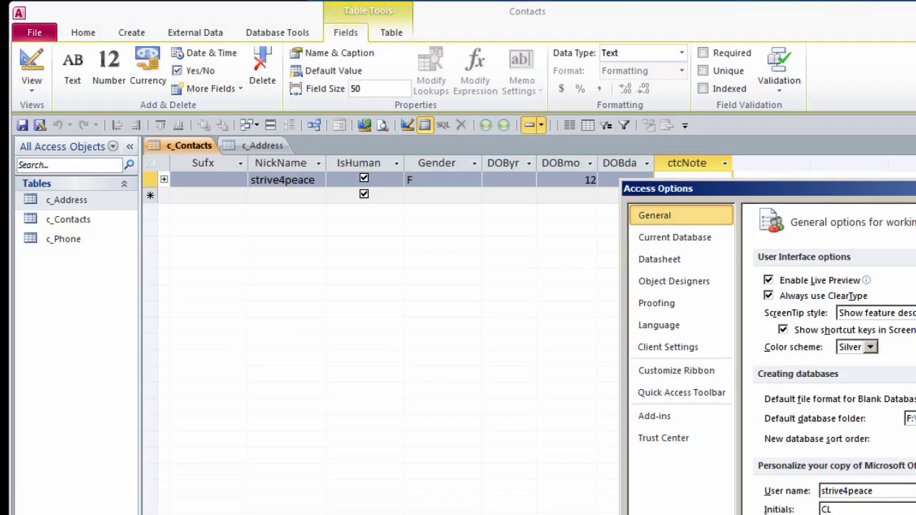
{"action": "left_click_drag", "start_coordinate": [913, 190], "coordinate": [383, 28]}
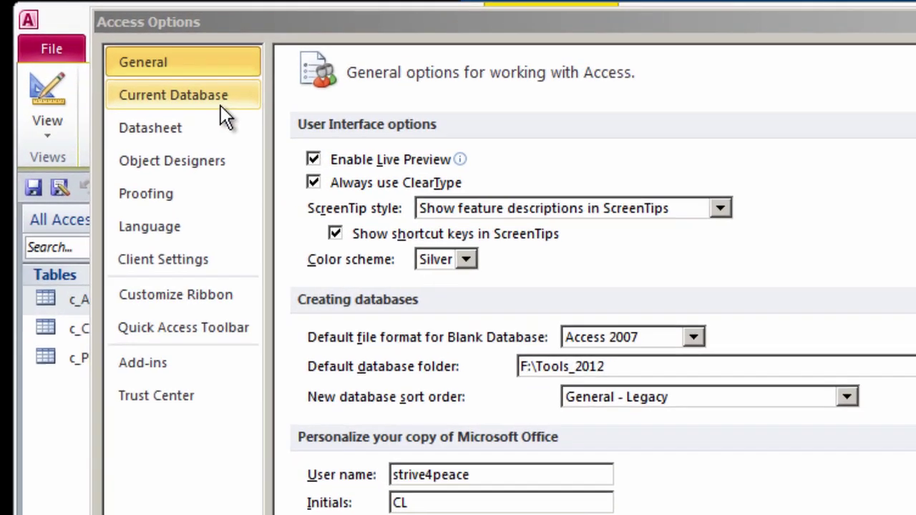
{"action": "left_click", "coordinate": [146, 68]}
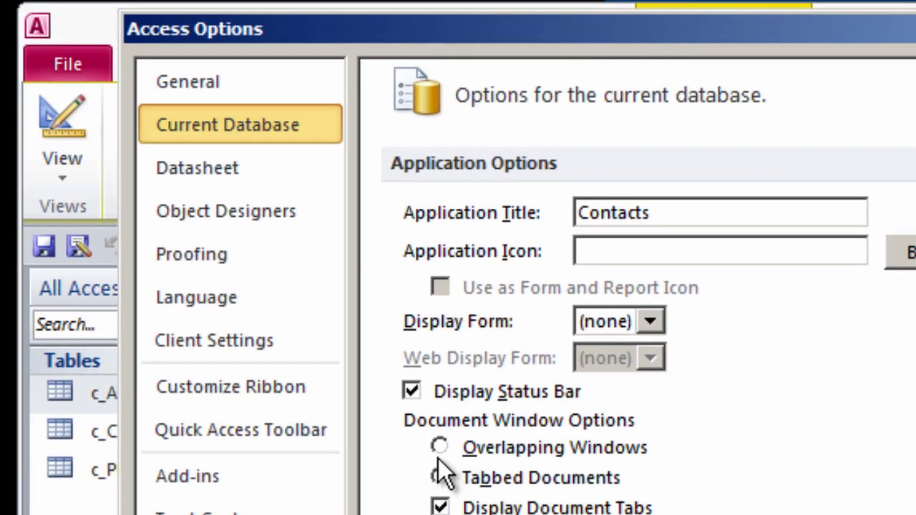
{"action": "left_click", "coordinate": [438, 448]}
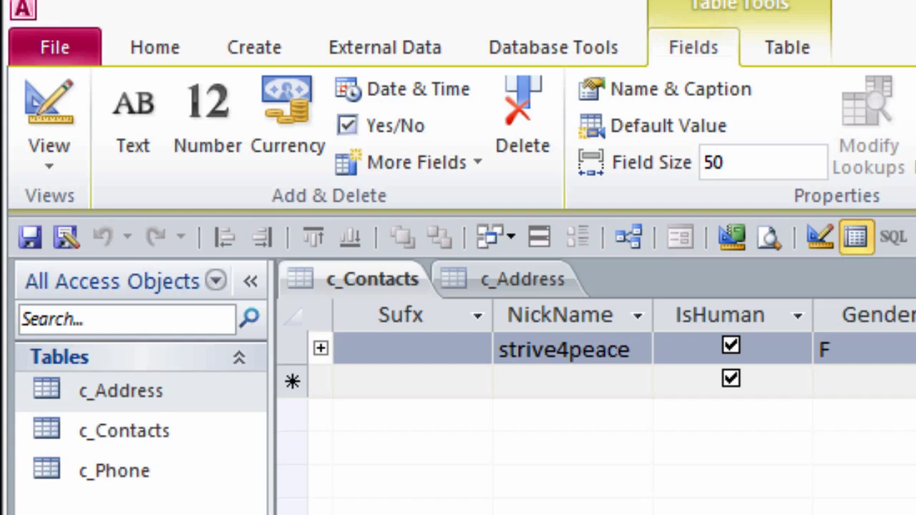
Step: Close the current database and reopen Contacts_Lesson3.accdb from the recent databases list
{"action": "left_click", "coordinate": [57, 49]}
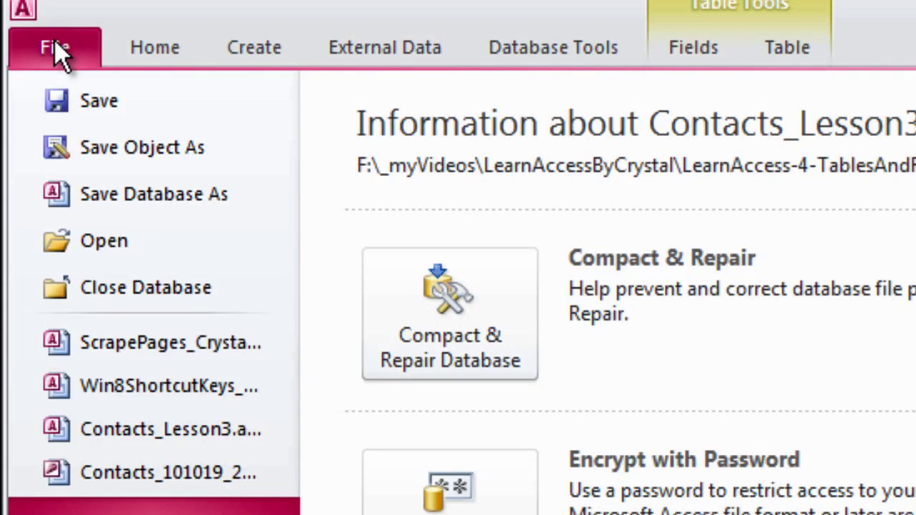
{"action": "left_click", "coordinate": [115, 287]}
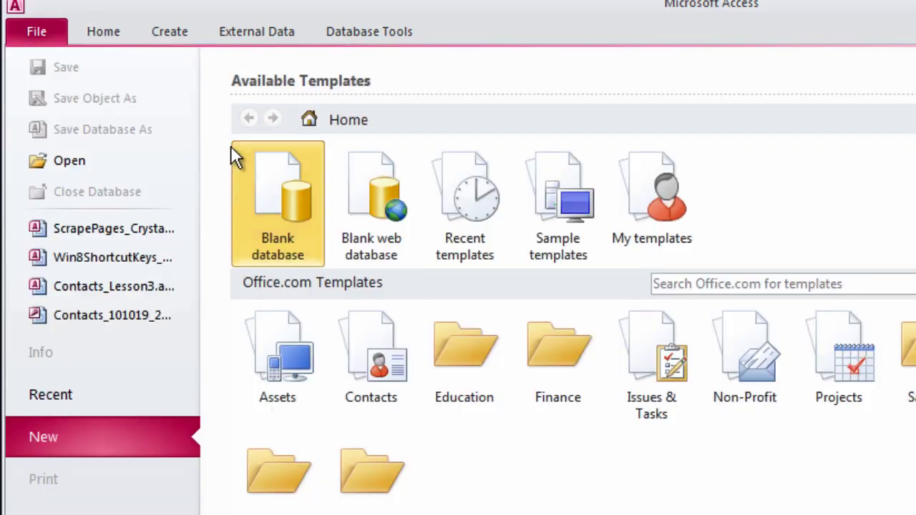
{"action": "left_click", "coordinate": [90, 398]}
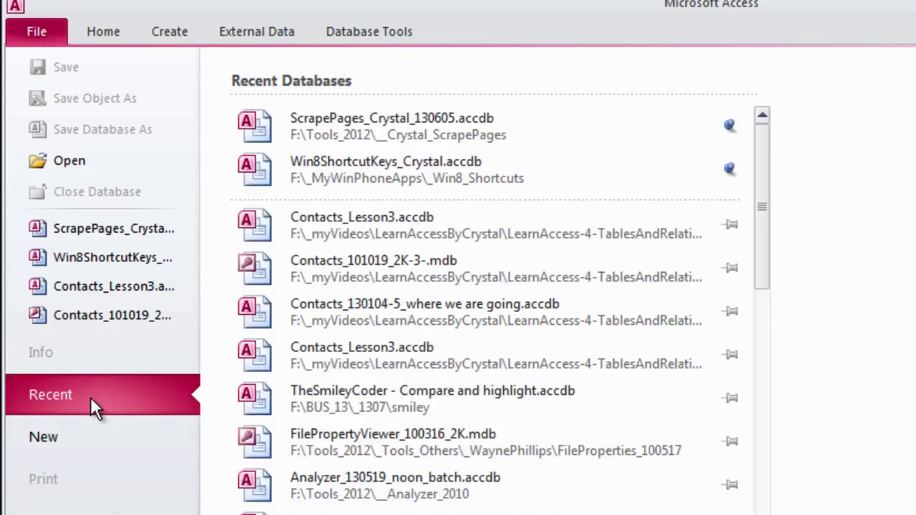
{"action": "left_click", "coordinate": [401, 233]}
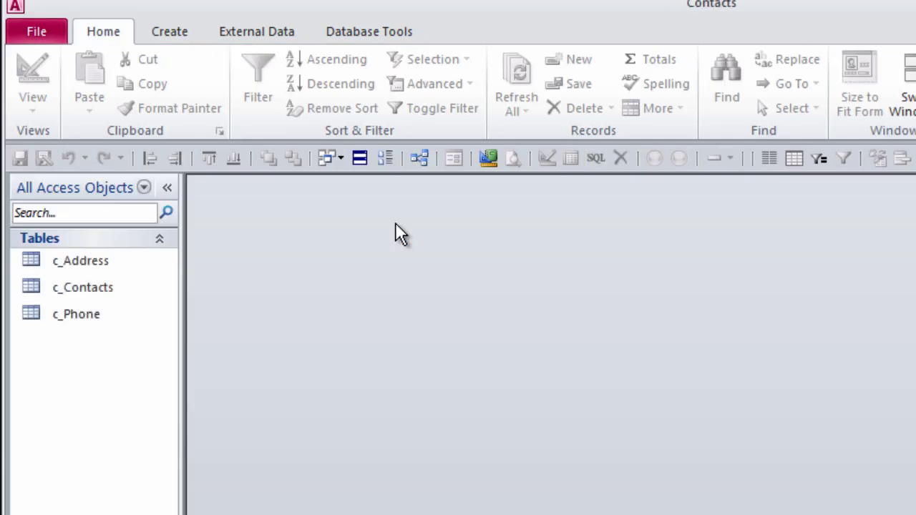
Step: Open c_Address, c_Contacts and c_Phone and stack their windows with c_Contacts on top
{"action": "double_click", "coordinate": [108, 267]}
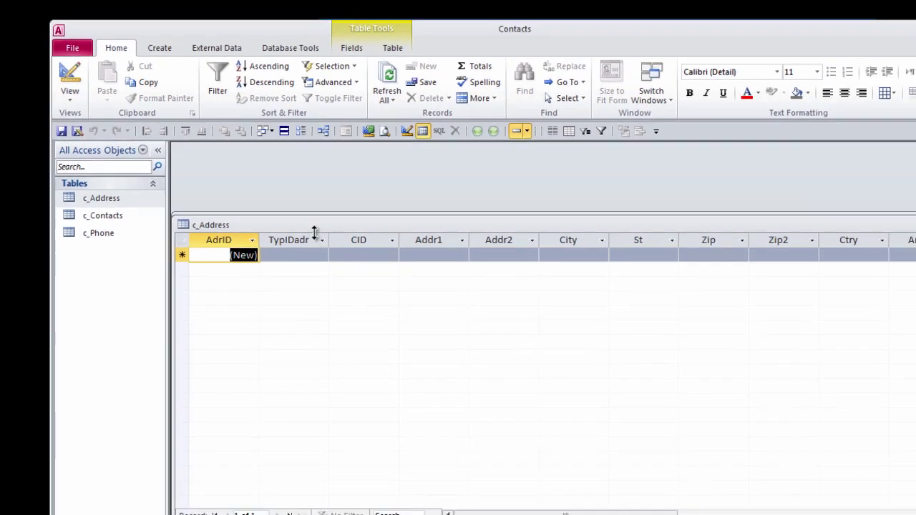
{"action": "left_click_drag", "start_coordinate": [312, 225], "coordinate": [321, 155]}
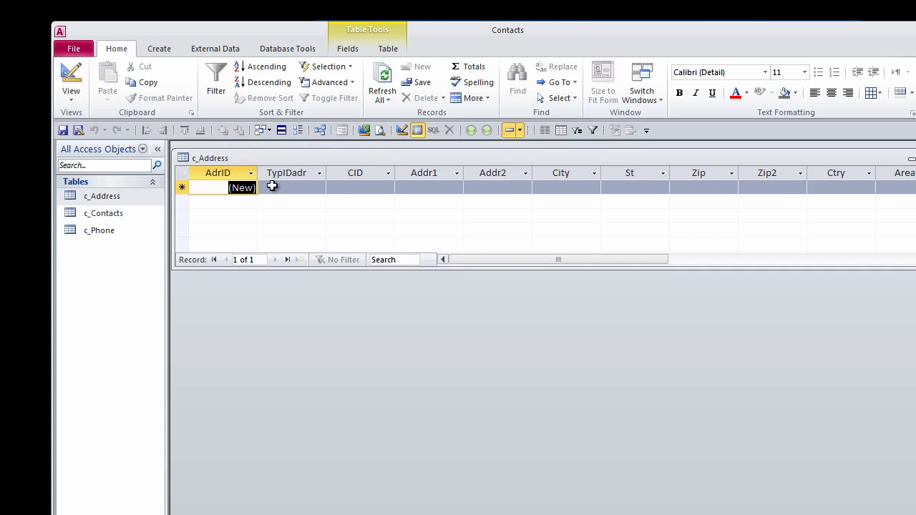
{"action": "double_click", "coordinate": [115, 214]}
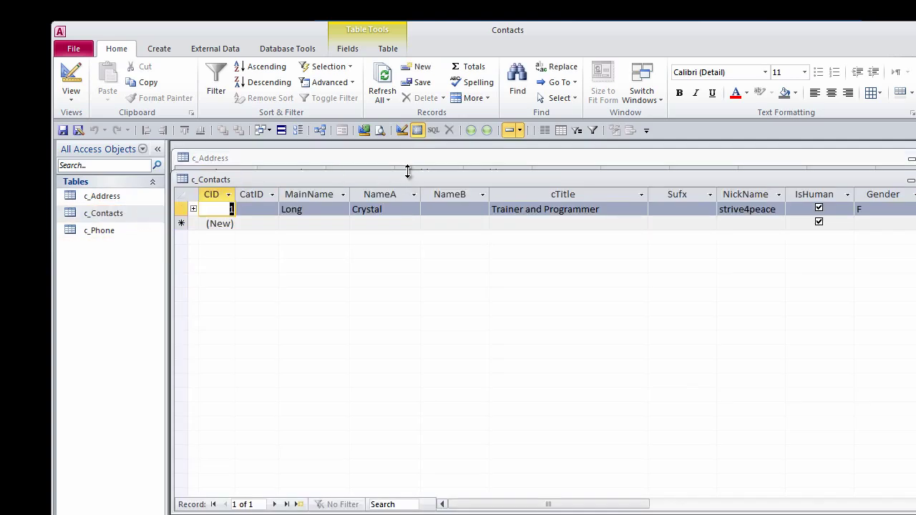
{"action": "left_click_drag", "start_coordinate": [408, 172], "coordinate": [383, 253]}
{"action": "left_click_drag", "start_coordinate": [357, 159], "coordinate": [361, 374]}
{"action": "left_click_drag", "start_coordinate": [373, 243], "coordinate": [375, 150]}
{"action": "left_click_drag", "start_coordinate": [368, 370], "coordinate": [370, 285]}
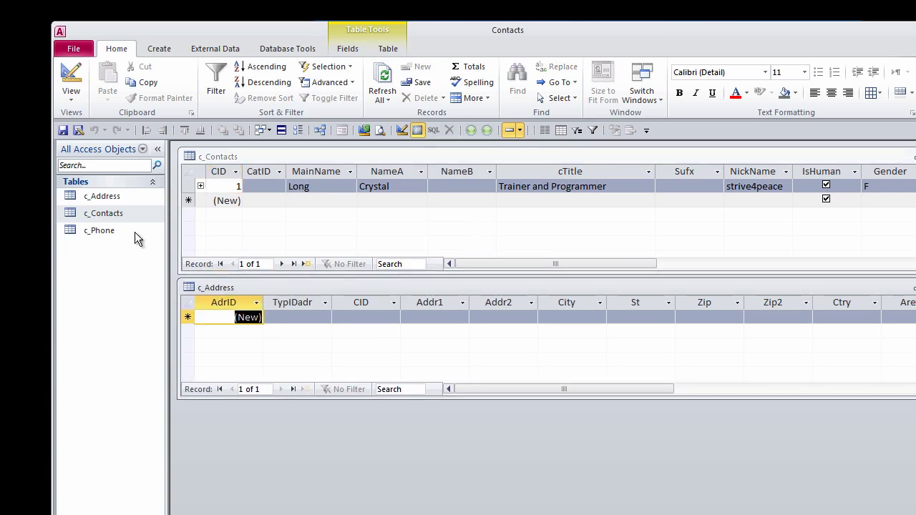
{"action": "double_click", "coordinate": [100, 231]}
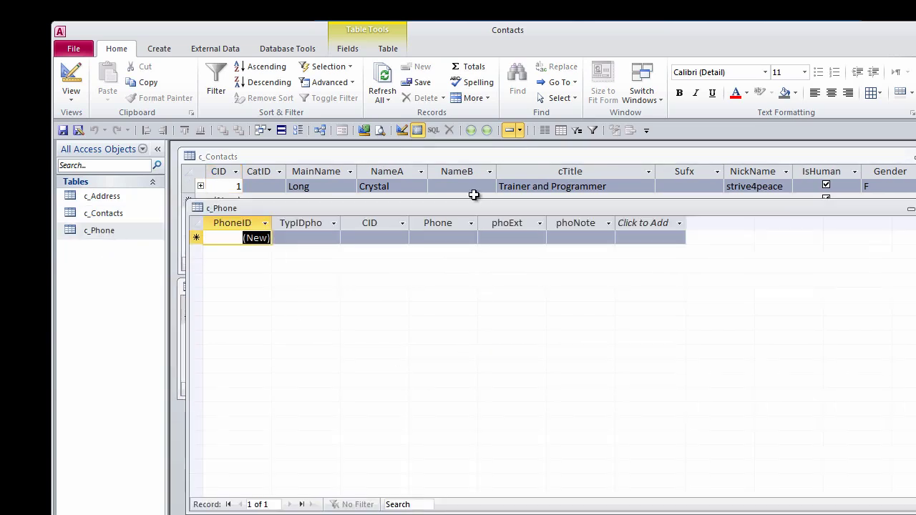
{"action": "left_click_drag", "start_coordinate": [479, 201], "coordinate": [435, 409]}
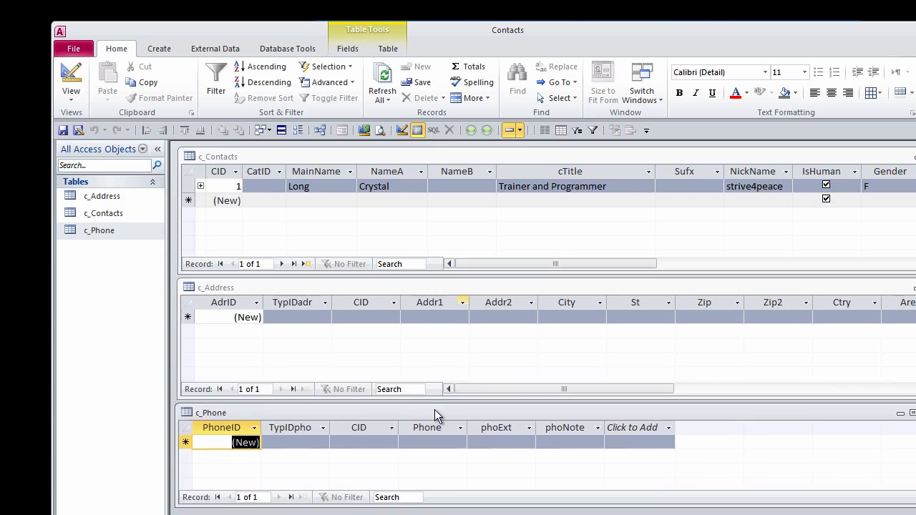
Step: Add a c_Address record for CID 1 with a street address, city, state CO and country US
{"action": "left_click", "coordinate": [228, 187]}
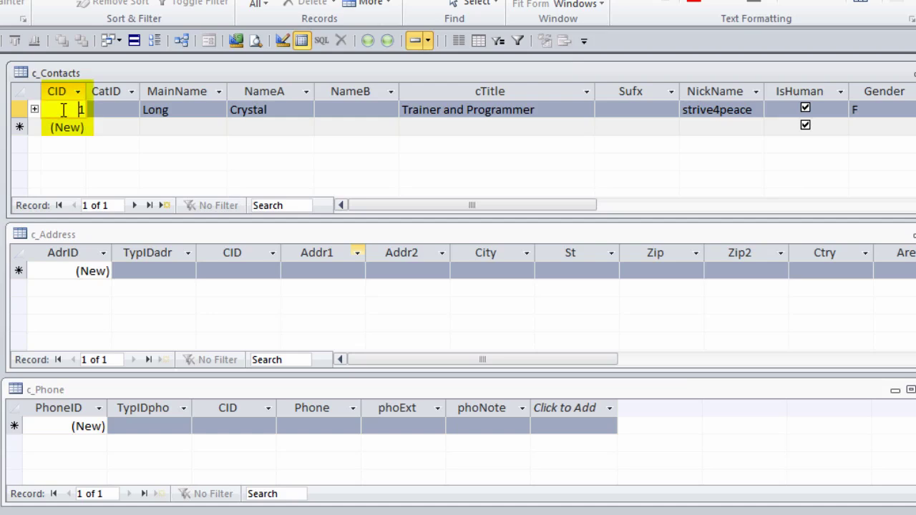
{"action": "left_click", "coordinate": [239, 272]}
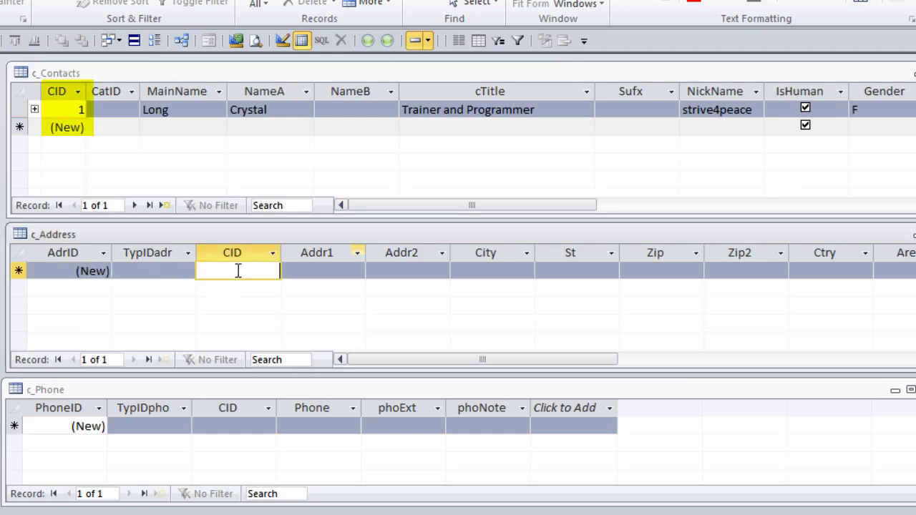
{"action": "type", "text": "1"}
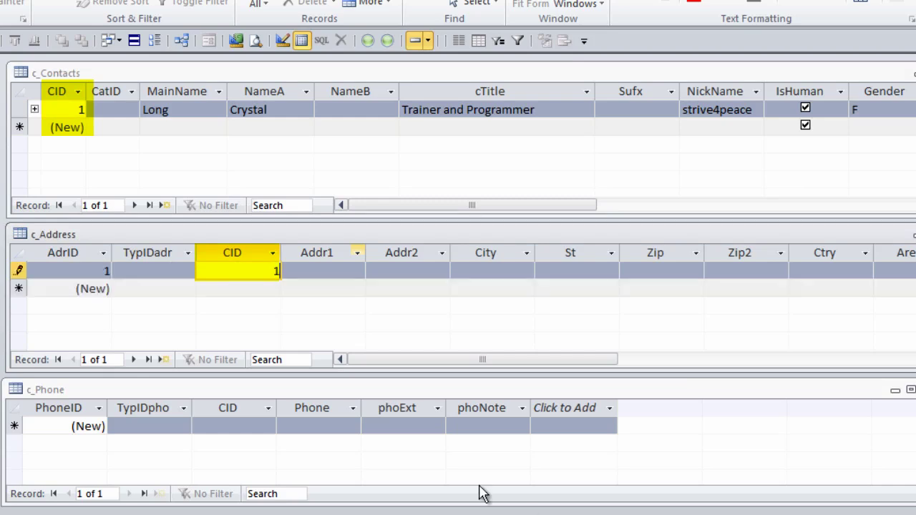
{"action": "key", "text": "Tab"}
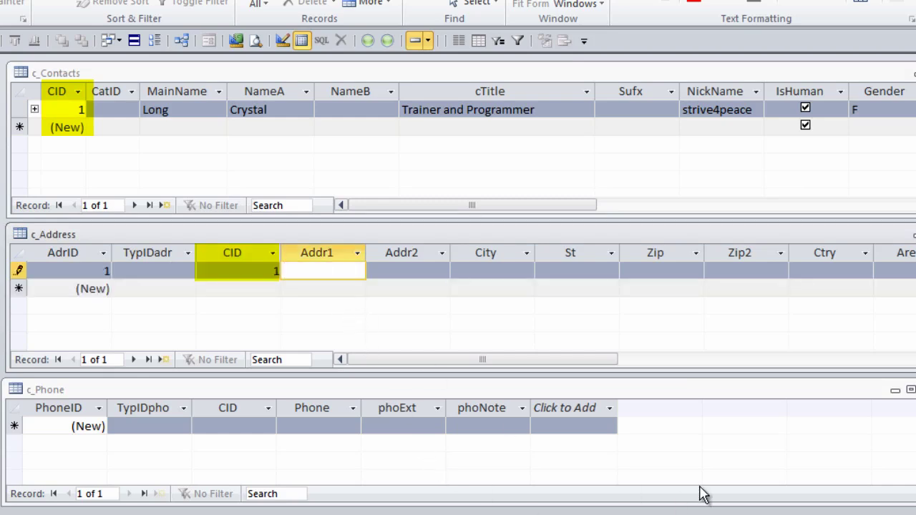
{"action": "type", "text": "123 Main St"}
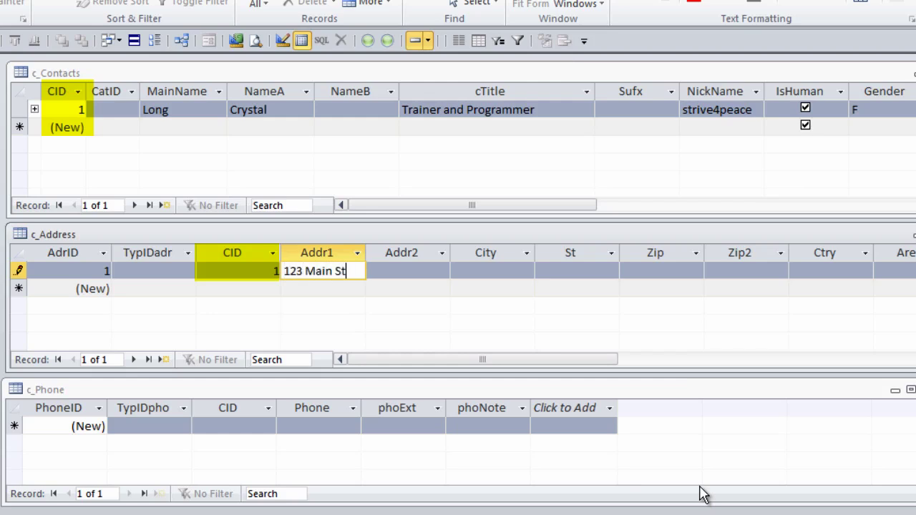
{"action": "key", "text": "Tab"}
{"action": "key", "text": "Tab"}
{"action": "type", "text": "Anytown"}
{"action": "key", "text": "Tab"}
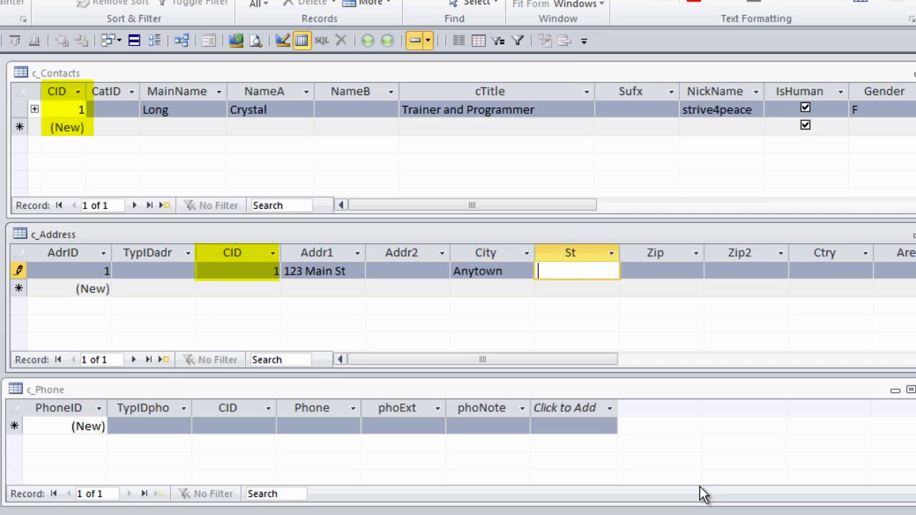
{"action": "type", "text": "CO"}
{"action": "key", "text": "Tab"}
{"action": "key", "text": "Tab"}
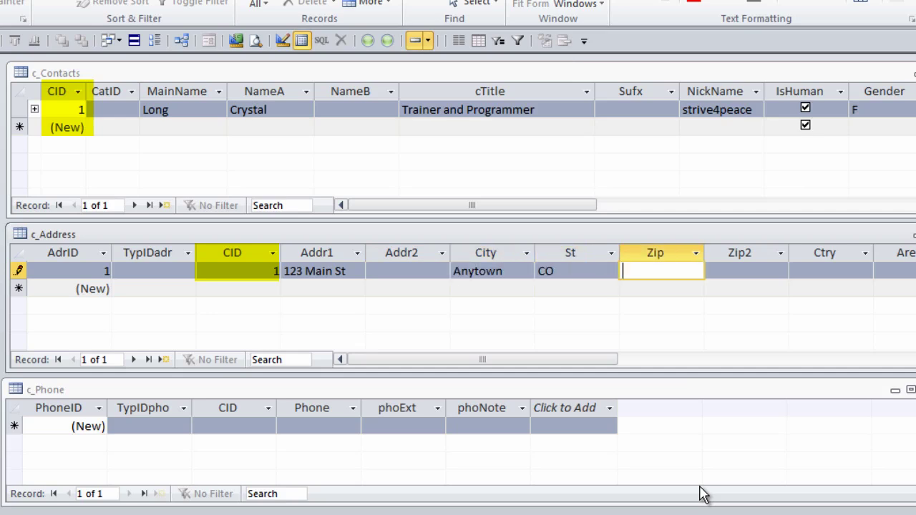
{"action": "key", "text": "Tab"}
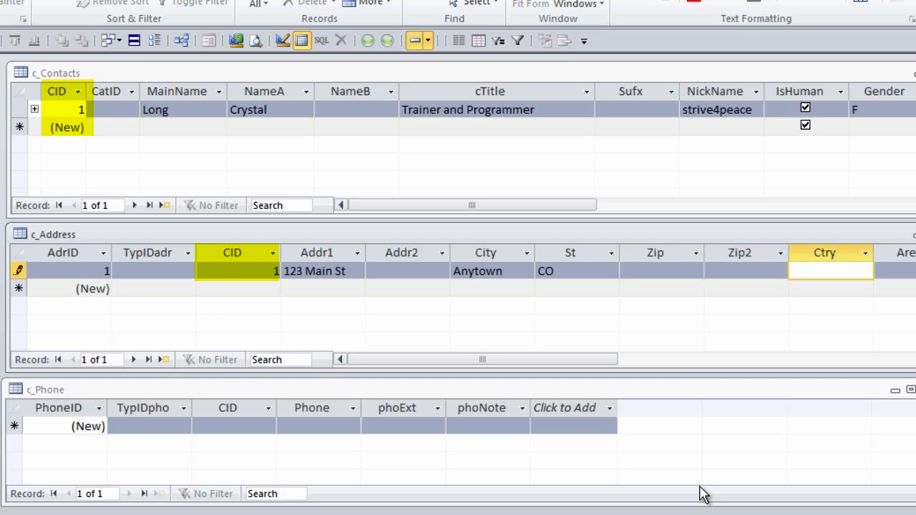
{"action": "type", "text": "US"}
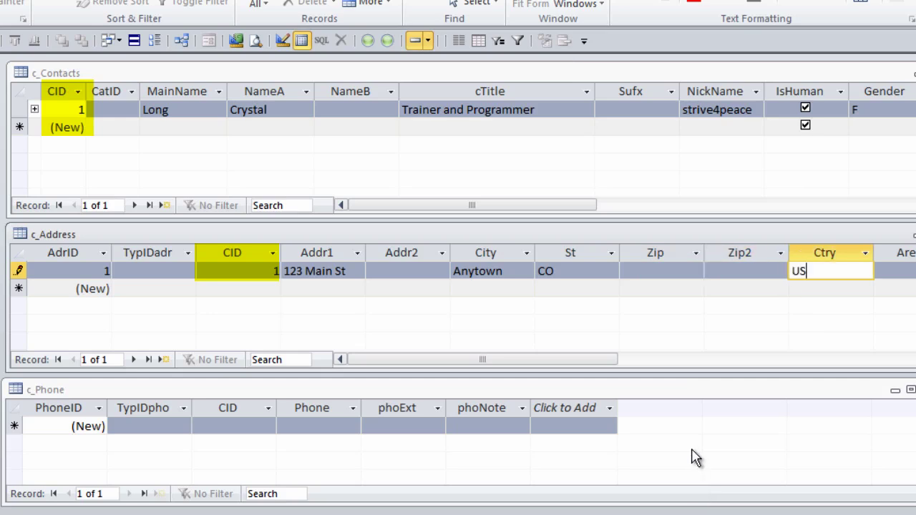
Step: Enter a new c_Phone record for CID 1 with a ten-digit phone number
{"action": "left_click", "coordinate": [140, 428]}
{"action": "left_click", "coordinate": [233, 424]}
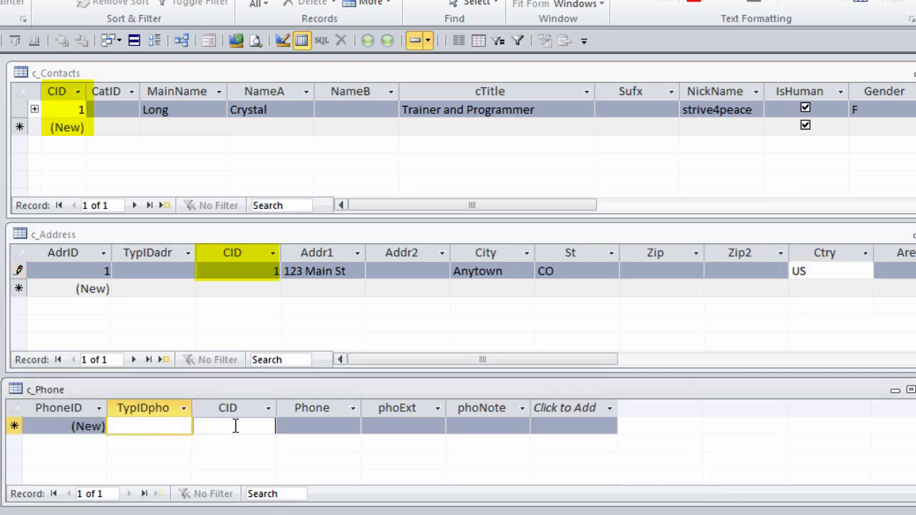
{"action": "type", "text": "1"}
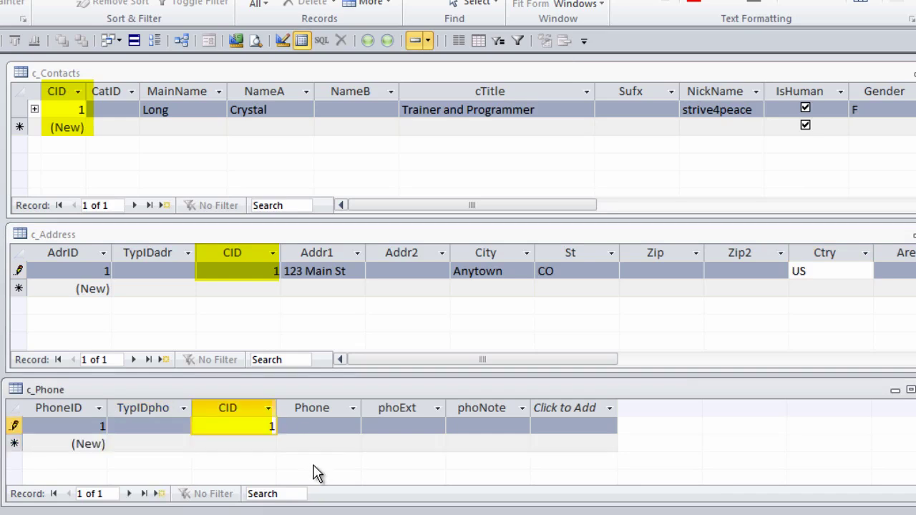
{"action": "key", "text": "Tab"}
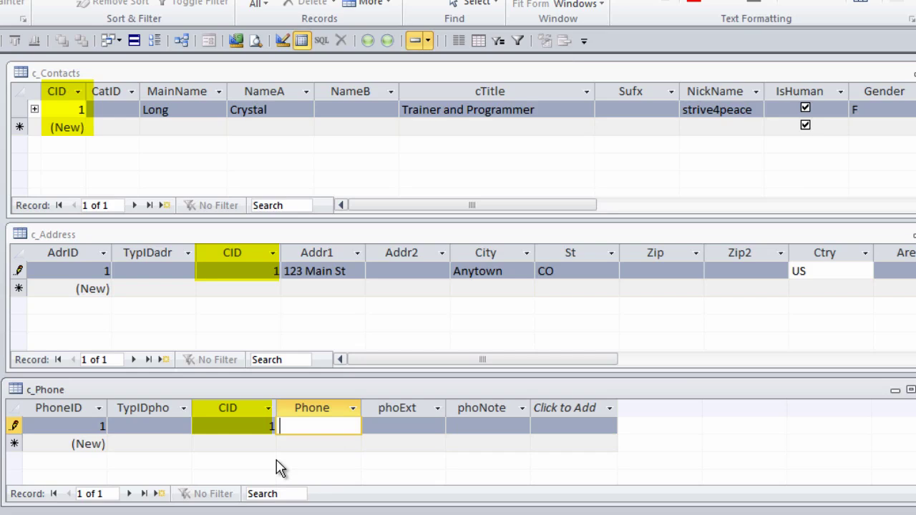
{"action": "type", "text": "1234567890"}
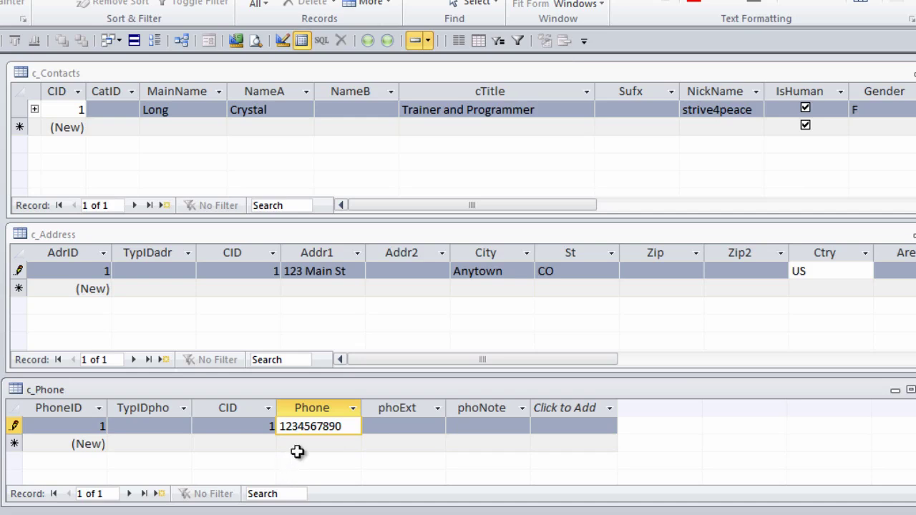
Step: Save the phone record, put c_Phone in Design View and launch the Input Mask builder for Phone
{"action": "left_click", "coordinate": [322, 444]}
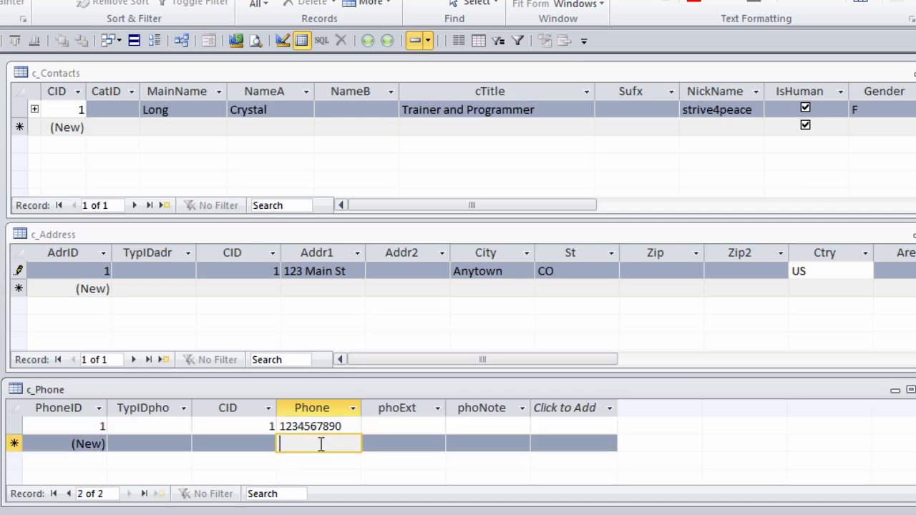
{"action": "right_click", "coordinate": [221, 393]}
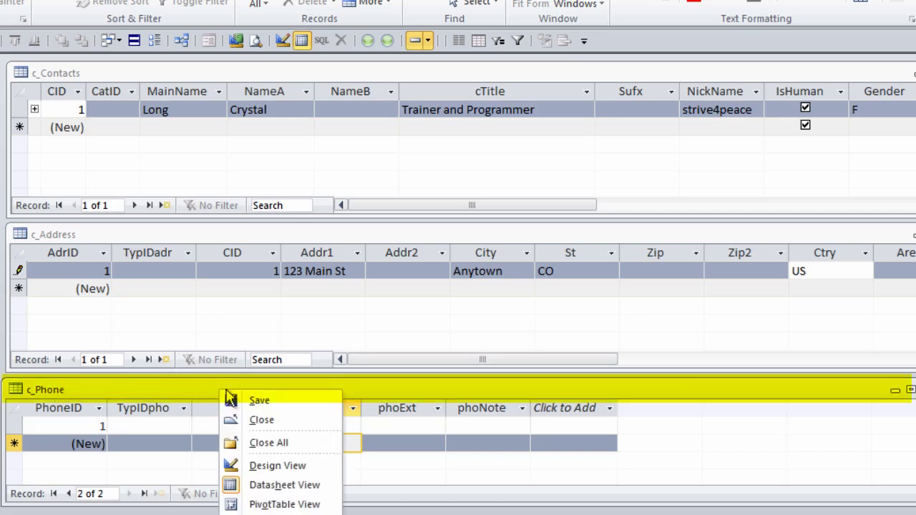
{"action": "left_click", "coordinate": [287, 468]}
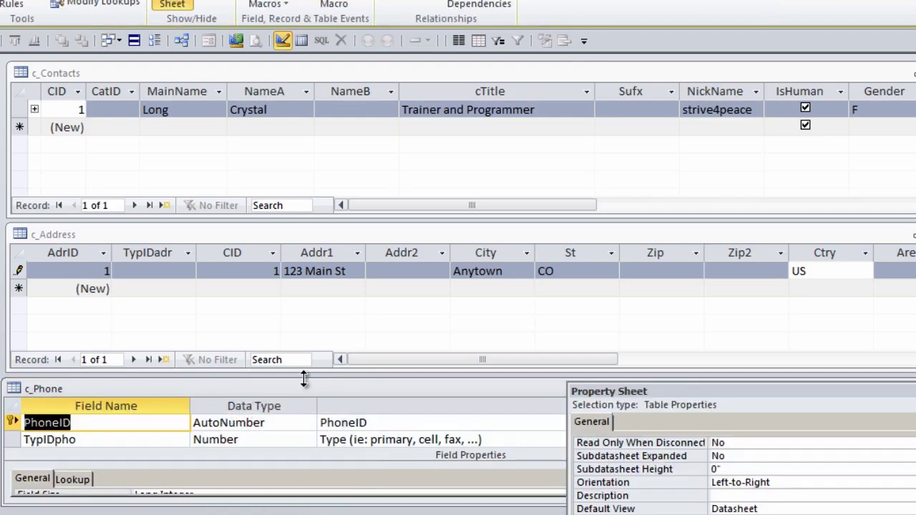
{"action": "left_click_drag", "start_coordinate": [304, 379], "coordinate": [317, 93]}
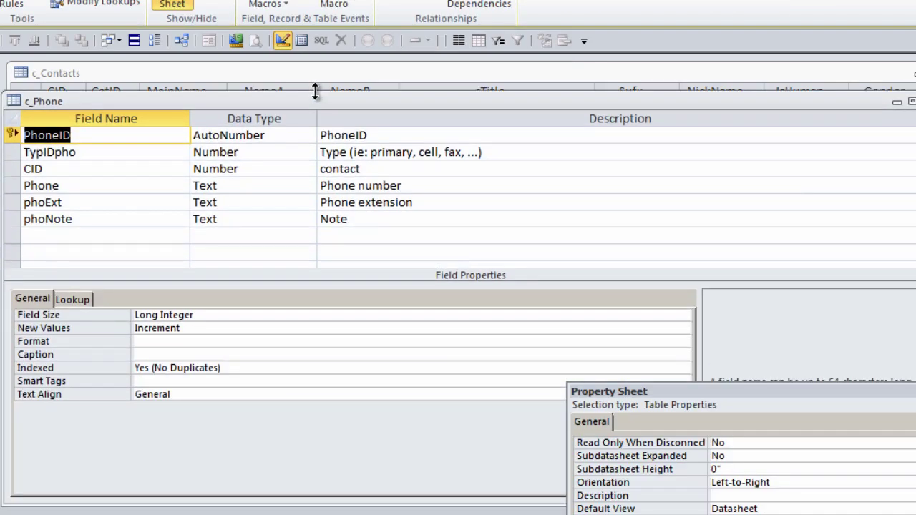
{"action": "left_click", "coordinate": [88, 185]}
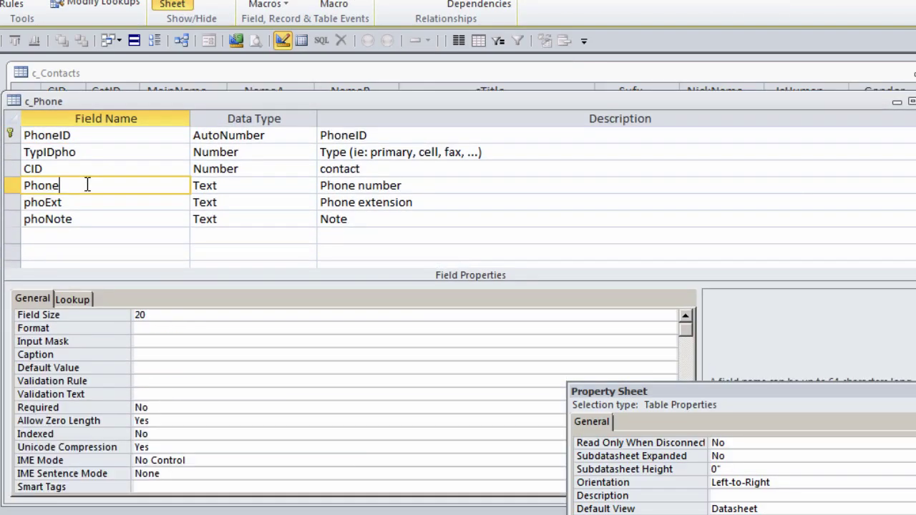
{"action": "left_click", "coordinate": [146, 341]}
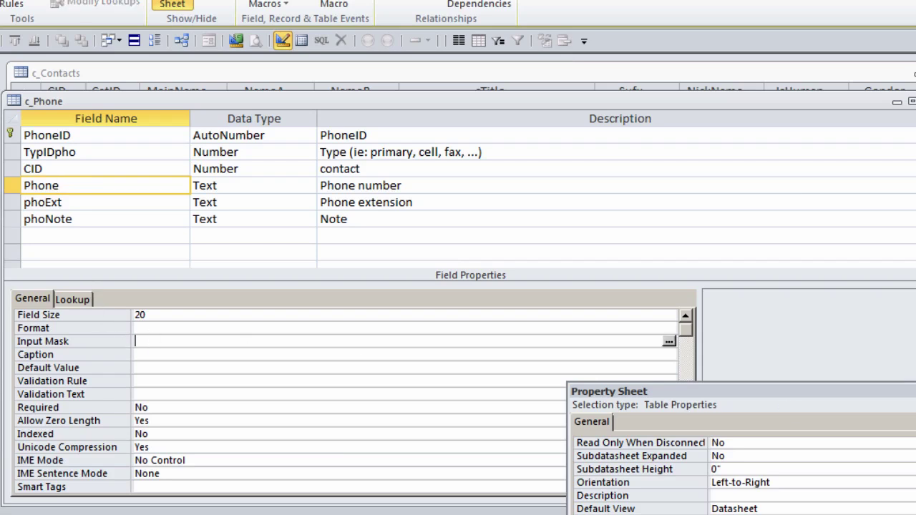
{"action": "left_click", "coordinate": [668, 342]}
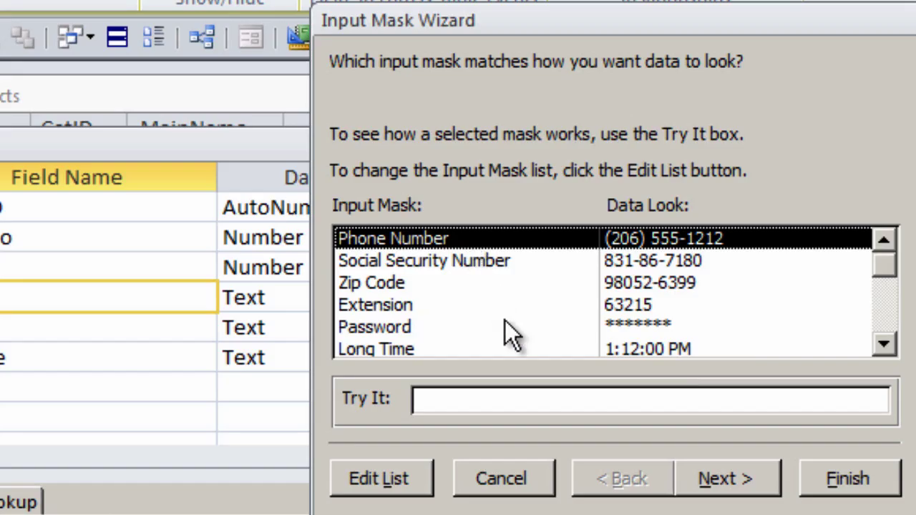
Step: Apply the Phone Number input mask with default placeholder, storing numbers with the mask symbols
{"action": "left_click", "coordinate": [724, 479]}
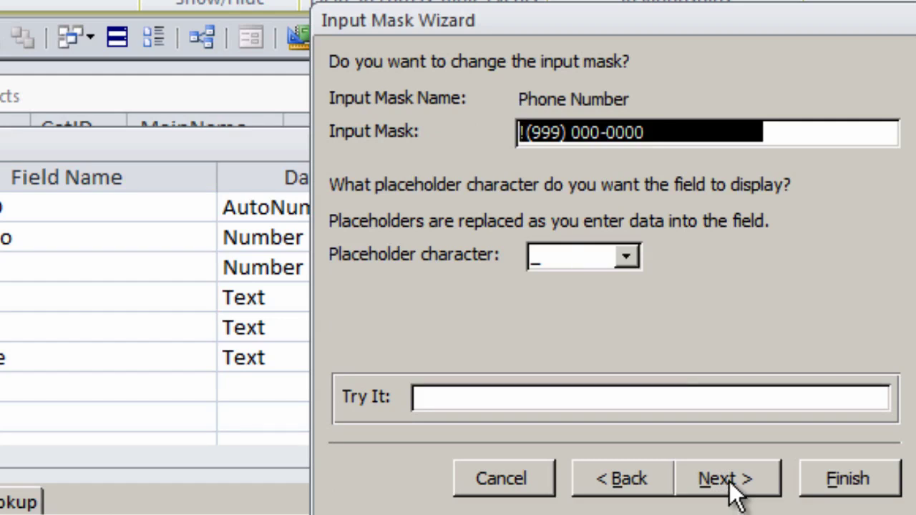
{"action": "left_click", "coordinate": [725, 478]}
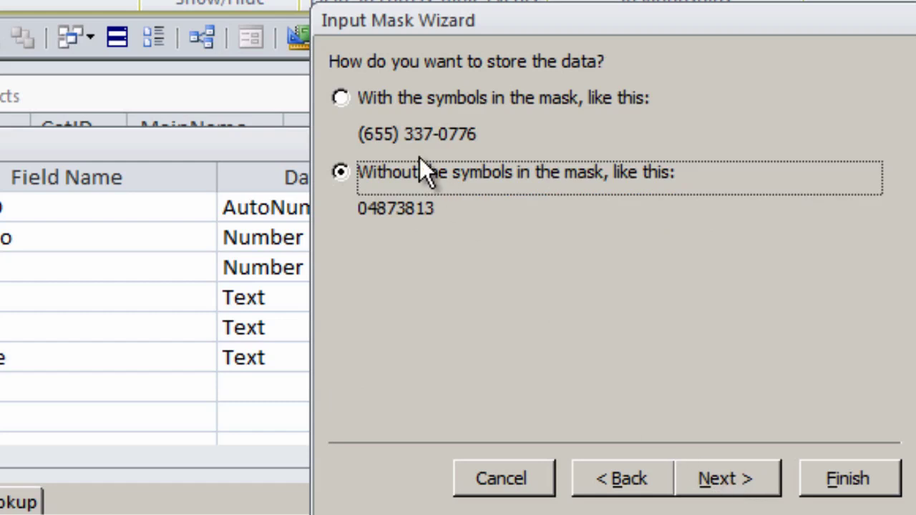
{"action": "left_click", "coordinate": [340, 98]}
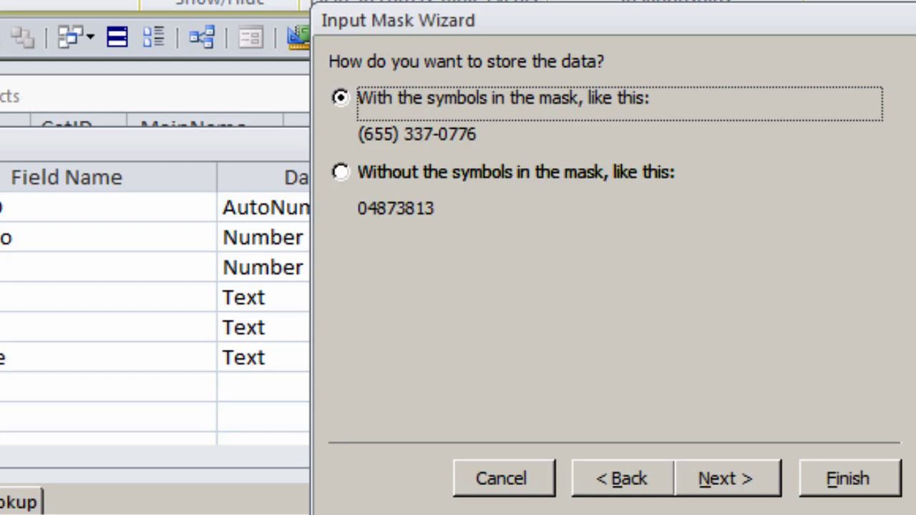
{"action": "left_click", "coordinate": [725, 481]}
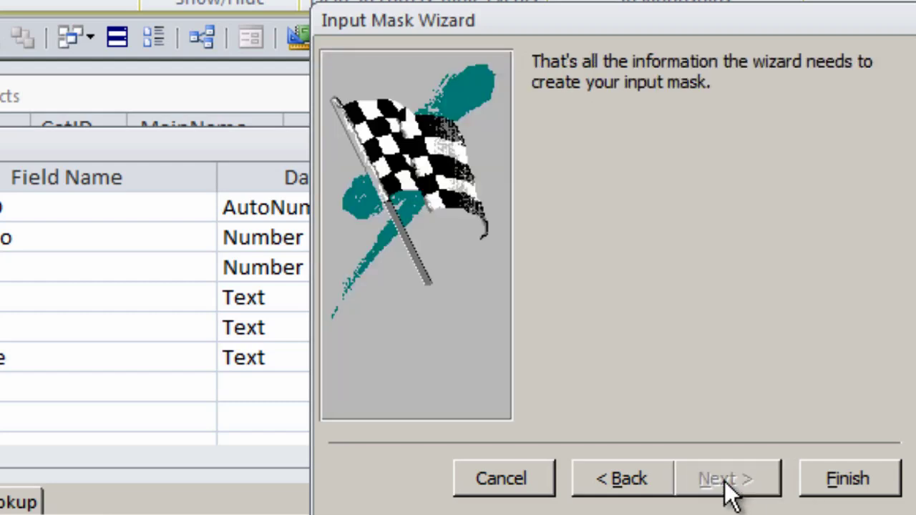
{"action": "left_click", "coordinate": [852, 481]}
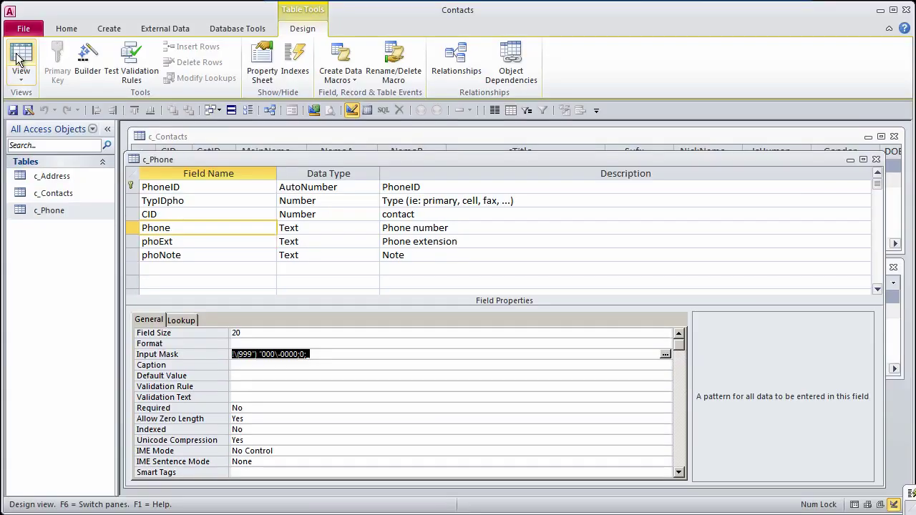
Step: Save c_Phone, return to Datasheet View and hide its Click to Add column
{"action": "left_click", "coordinate": [94, 109]}
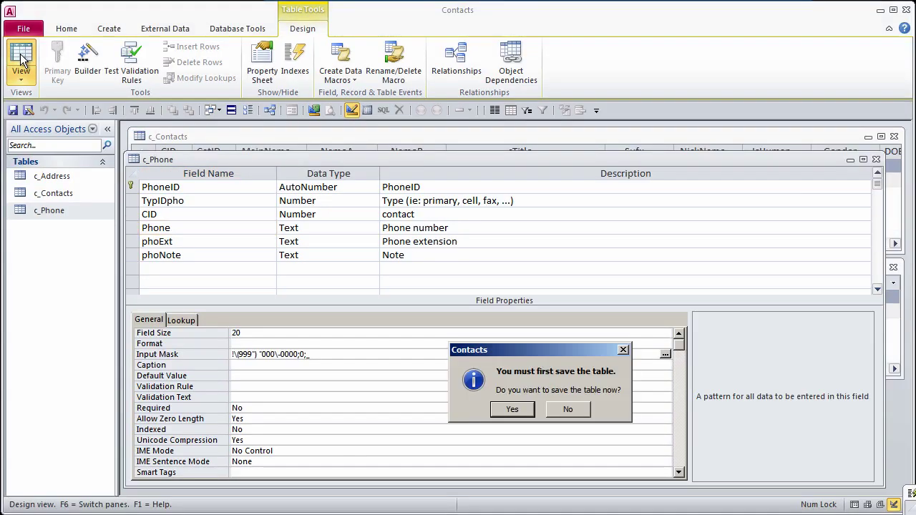
{"action": "left_click", "coordinate": [521, 413]}
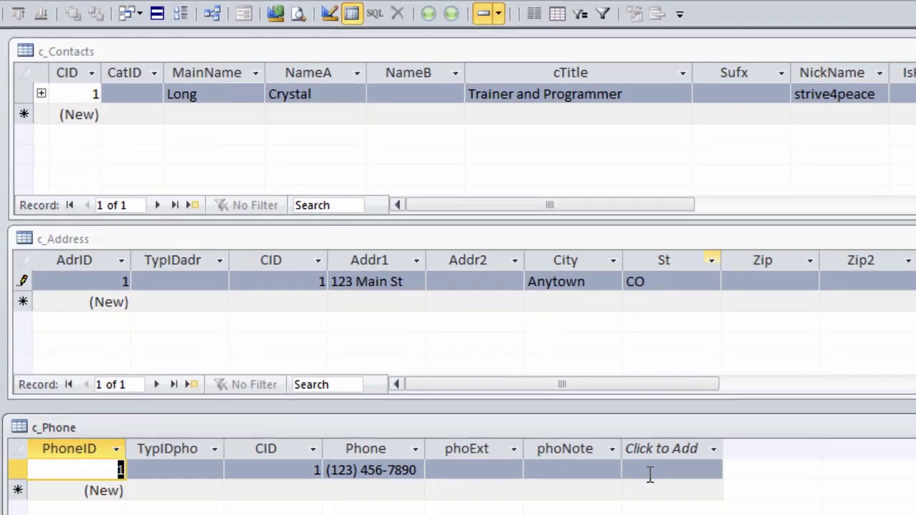
{"action": "left_click", "coordinate": [577, 380]}
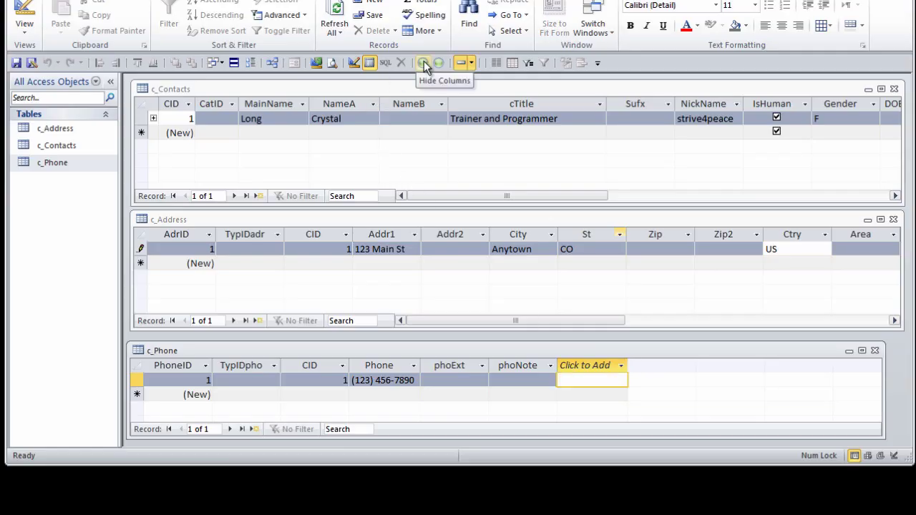
{"action": "left_click", "coordinate": [425, 66]}
Step: Hide the Click to Add column in the c_Address datasheet
{"action": "left_click", "coordinate": [777, 321]}
{"action": "left_click", "coordinate": [254, 248]}
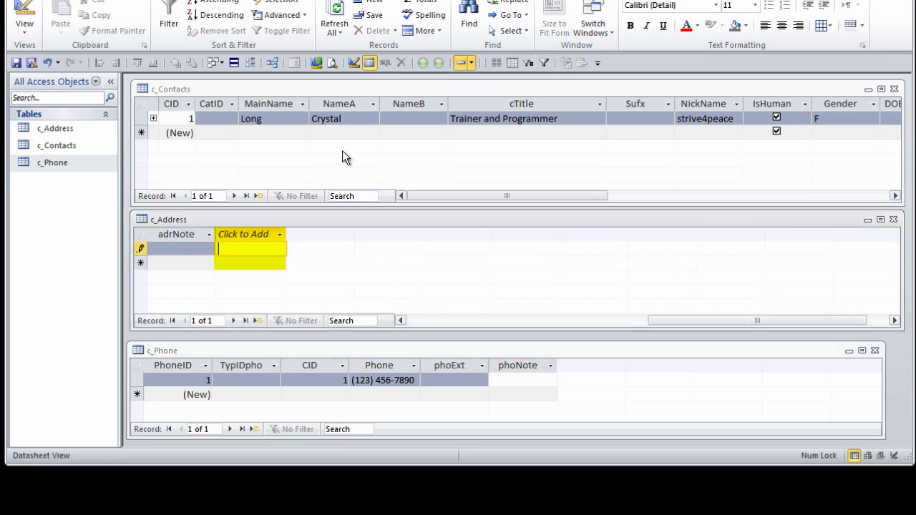
{"action": "left_click", "coordinate": [435, 61]}
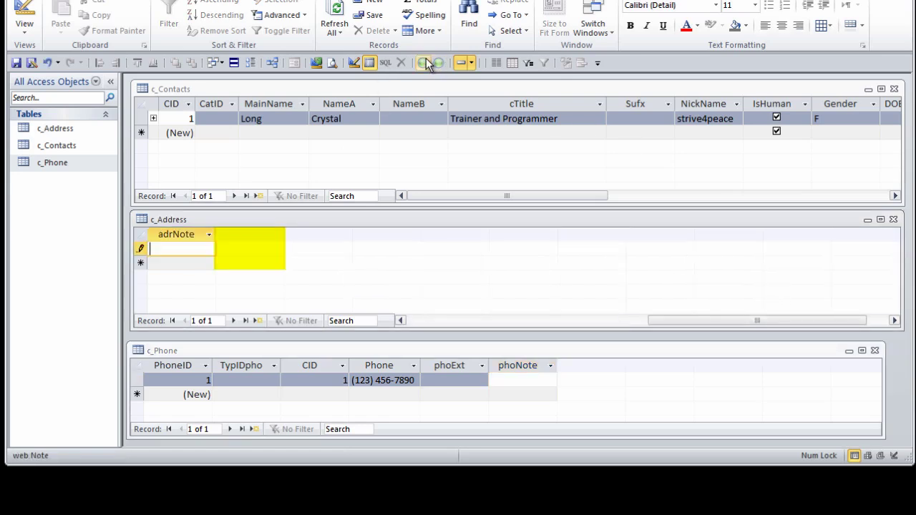
{"action": "left_click", "coordinate": [443, 322]}
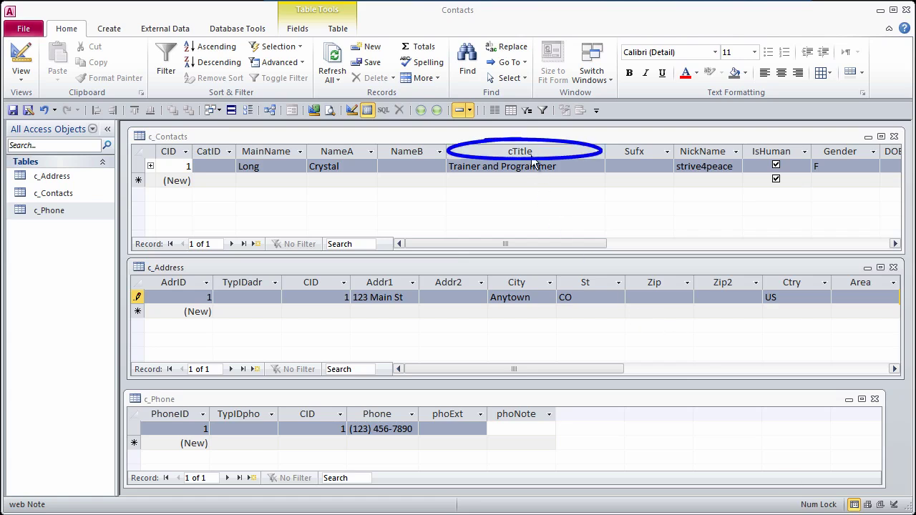
Step: Open c_Contacts in Design View, enlarge the window and rename cTitle to Title
{"action": "right_click", "coordinate": [527, 137]}
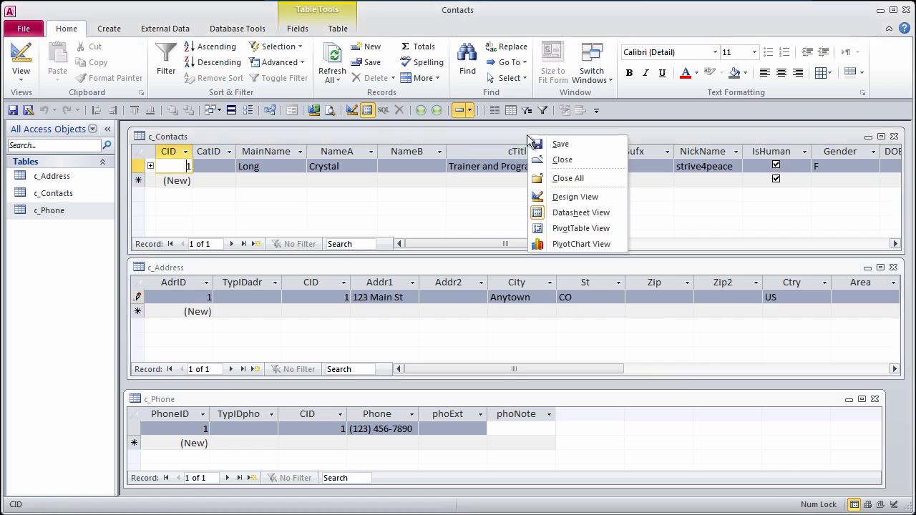
{"action": "left_click", "coordinate": [571, 196]}
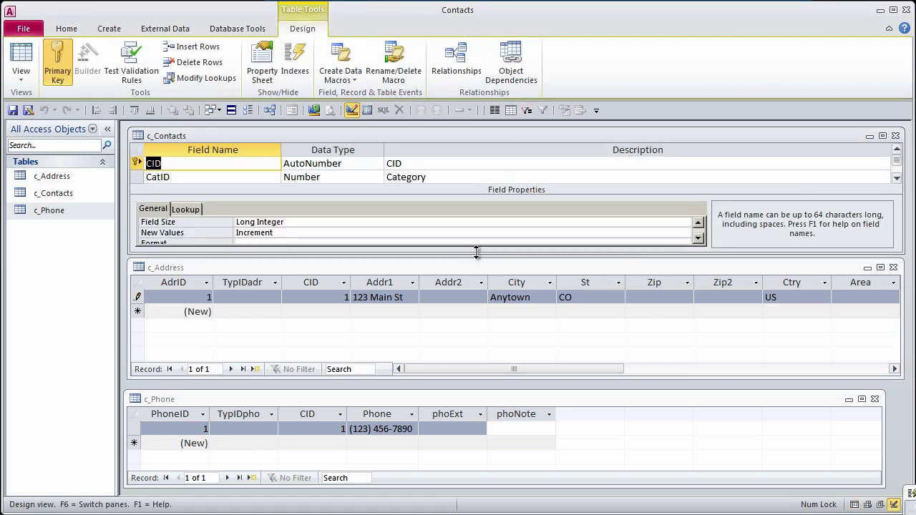
{"action": "left_click_drag", "start_coordinate": [474, 252], "coordinate": [471, 441]}
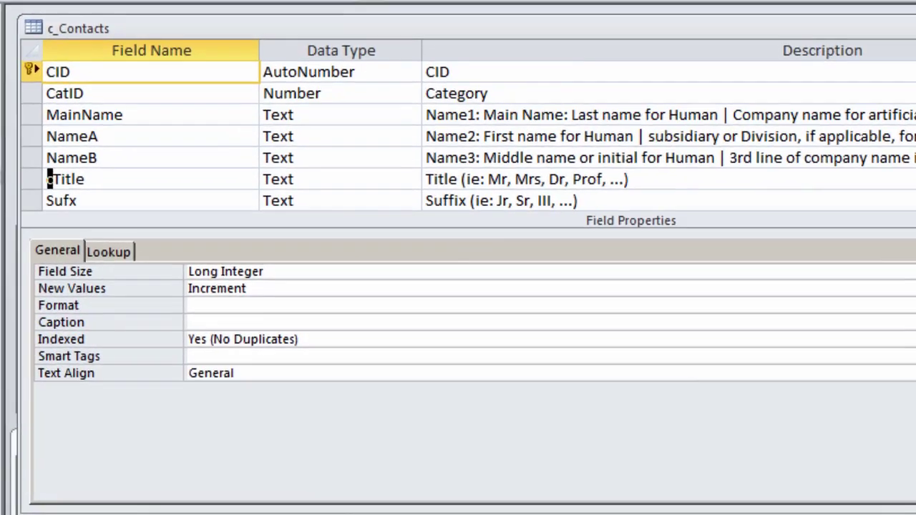
{"action": "left_click", "coordinate": [82, 193]}
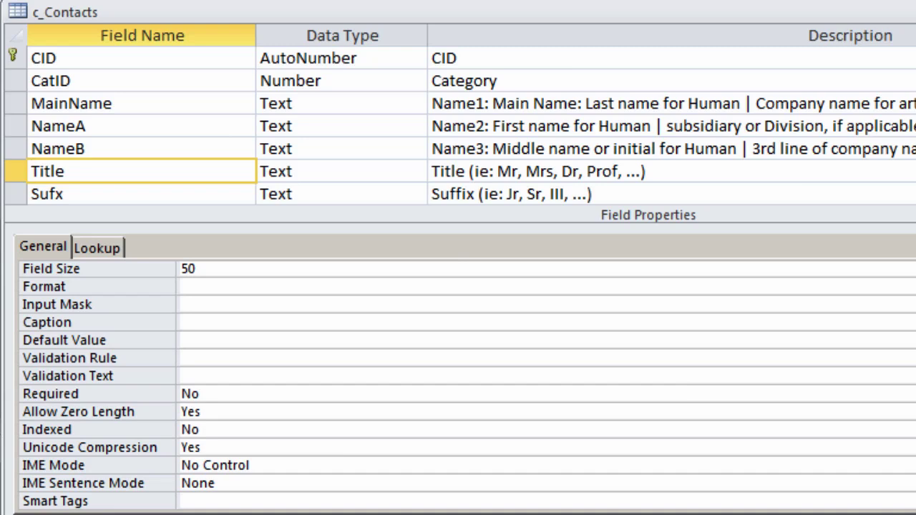
{"action": "scroll", "coordinate": [458, 126], "scroll_direction": "down", "scroll_amount": 3}
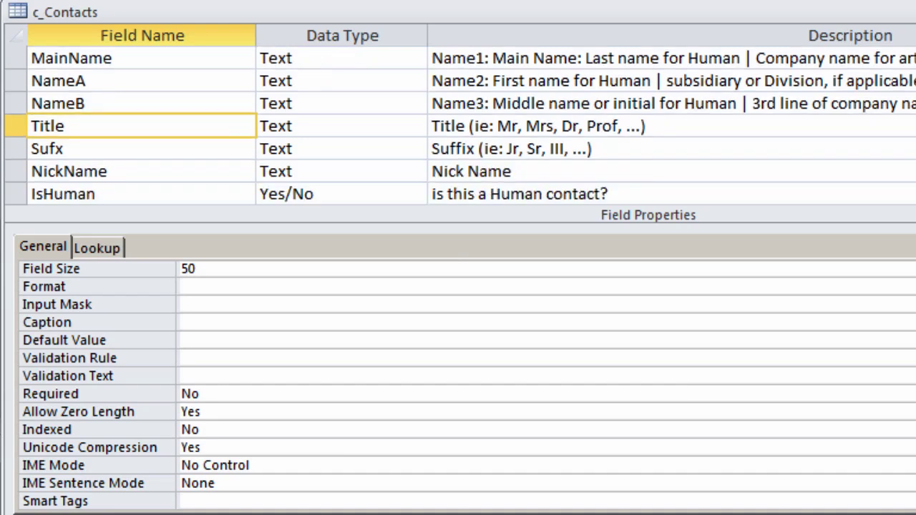
{"action": "scroll", "coordinate": [458, 126], "scroll_direction": "down", "scroll_amount": 6}
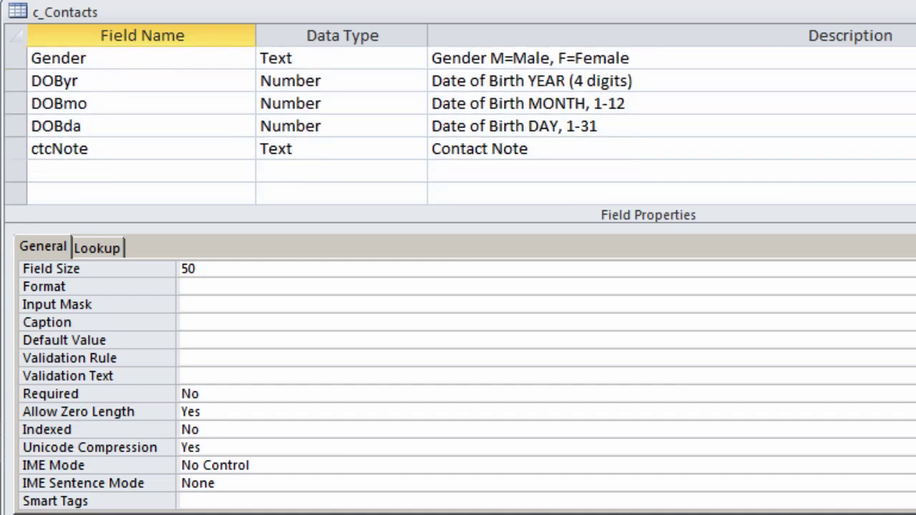
Step: Add a dtmAdd Date/Time field described 'date/time record was added' with Default Value =Now()
{"action": "left_click", "coordinate": [131, 169]}
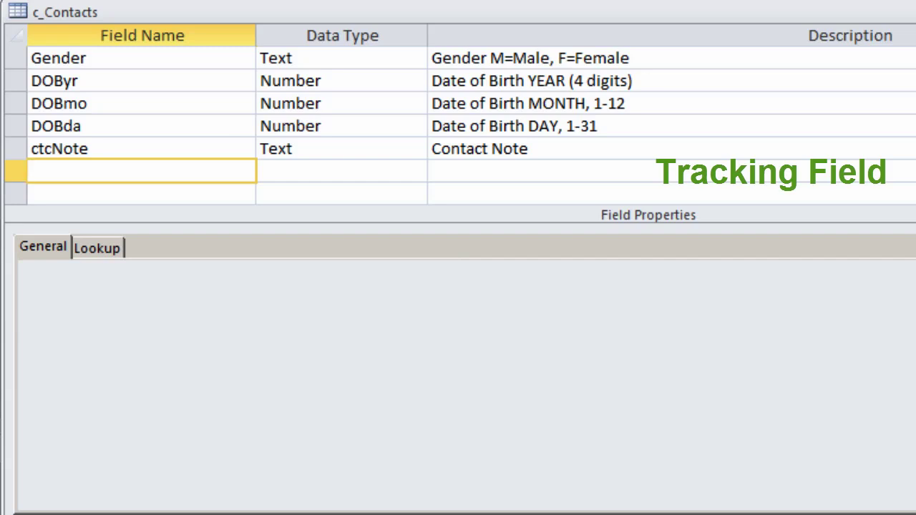
{"action": "type", "text": "dtmAdd"}
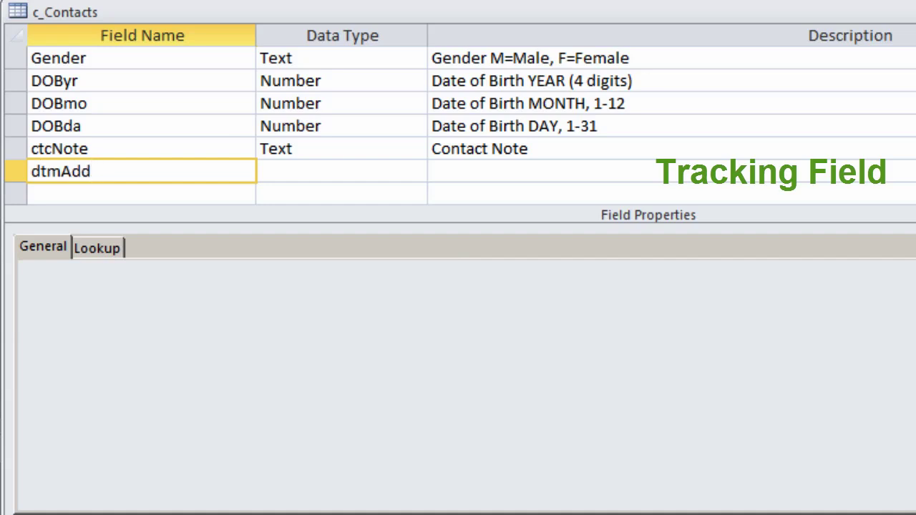
{"action": "key", "text": "Tab"}
{"action": "type", "text": "d"}
{"action": "key", "text": "Tab"}
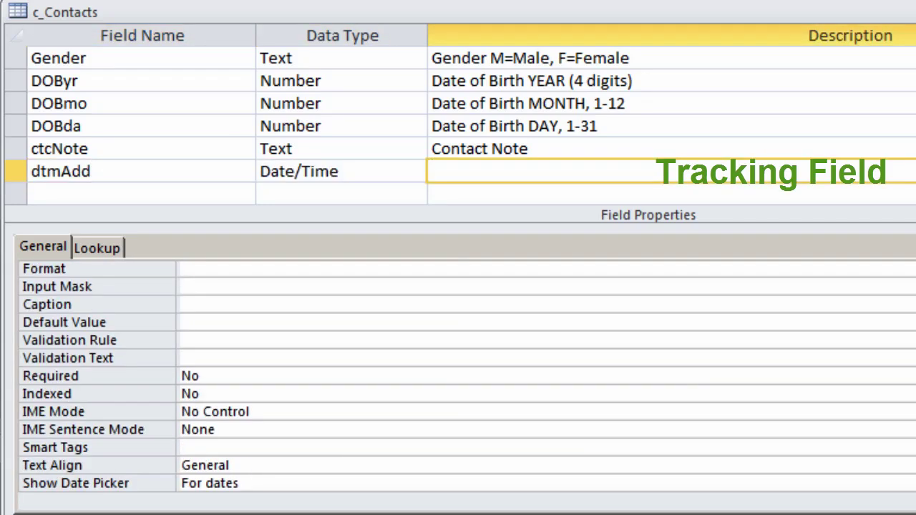
{"action": "type", "text": "date/time r"}
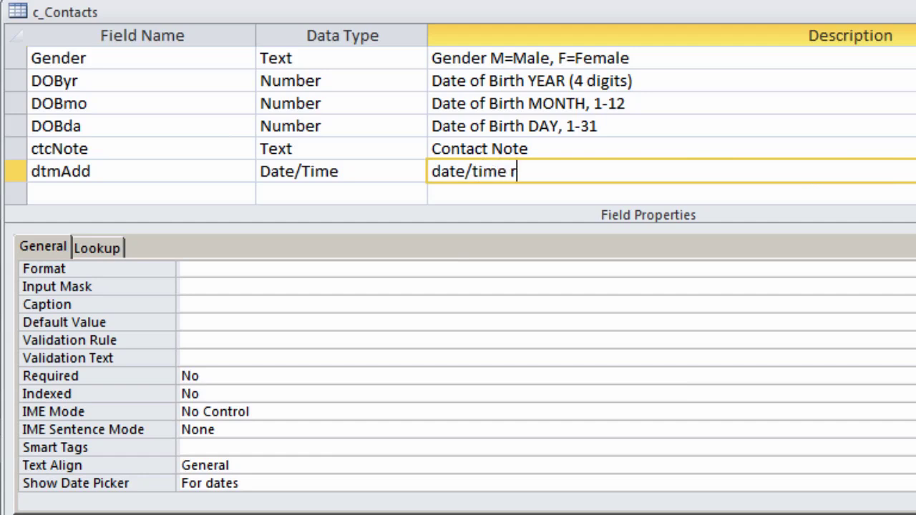
{"action": "type", "text": "ecord was ad"}
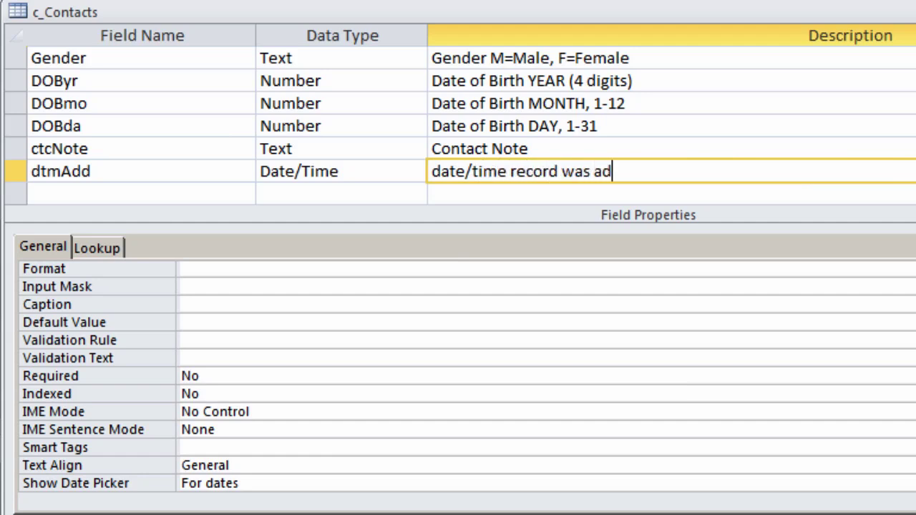
{"action": "type", "text": "ded"}
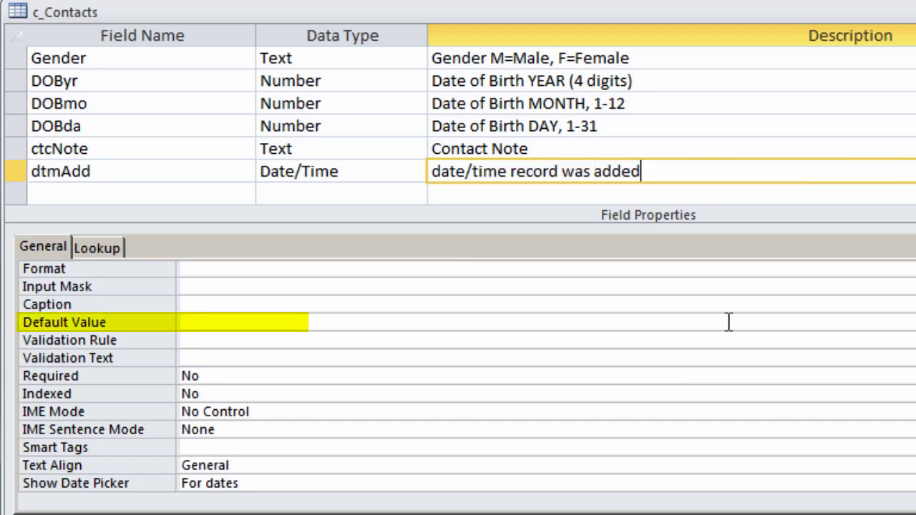
{"action": "left_click", "coordinate": [221, 320]}
{"action": "type", "text": "=Now()"}
{"action": "key", "text": "Return"}
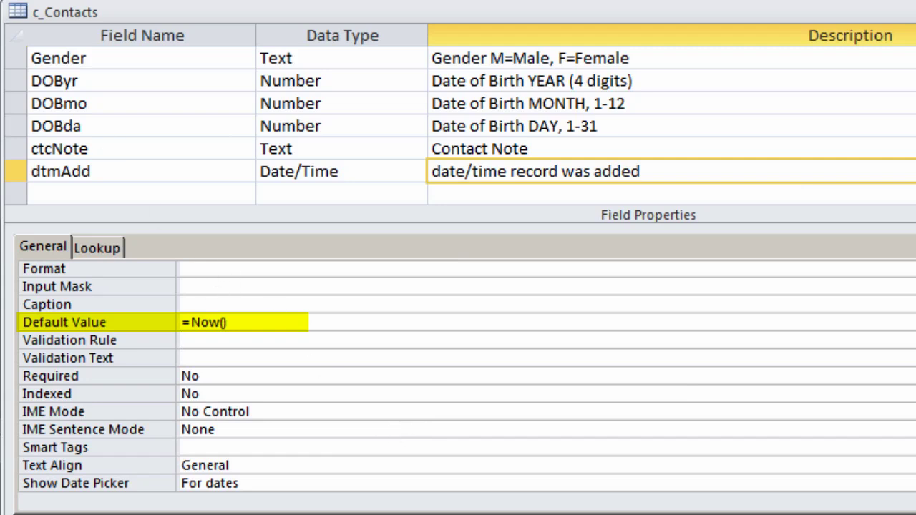
Step: Save c_Contacts and start a new contact with last name, first name and title Plumber
{"action": "left_click", "coordinate": [644, 469]}
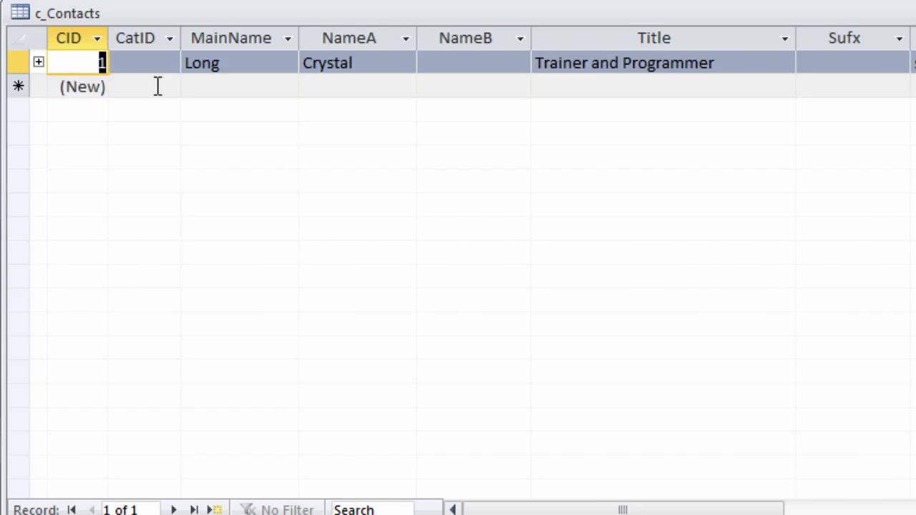
{"action": "left_click", "coordinate": [217, 86]}
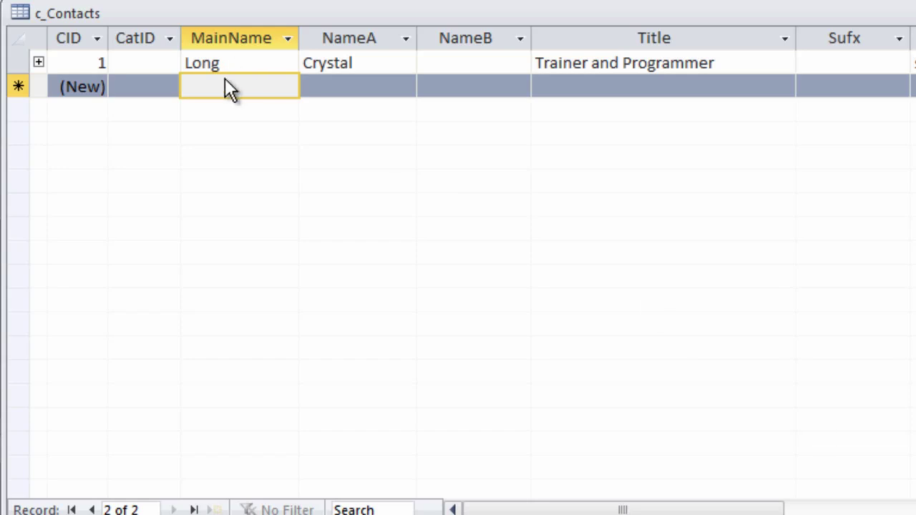
{"action": "type", "text": "Smi"}
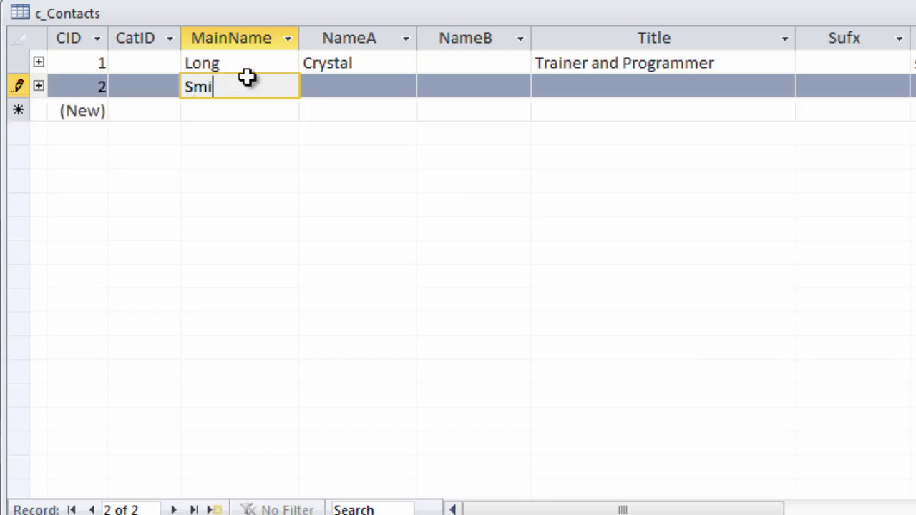
{"action": "type", "text": "th"}
{"action": "key", "text": "Tab"}
{"action": "type", "text": "Joe"}
{"action": "key", "text": "Tab"}
{"action": "key", "text": "Tab"}
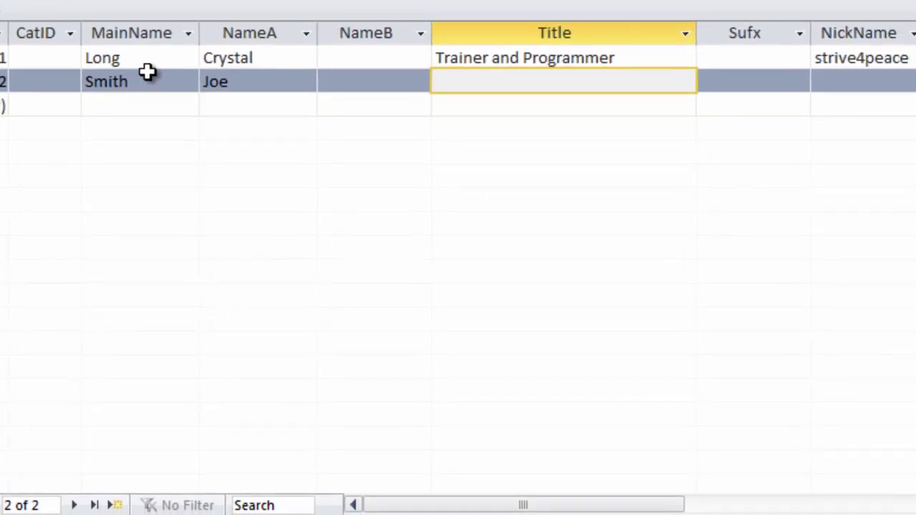
{"action": "type", "text": "Plumber"}
Step: Complete the contact with gender M and birth date 1982/1/1, then save the record
{"action": "key", "text": "Tab"}
{"action": "key", "text": "Tab"}
{"action": "key", "text": "Tab"}
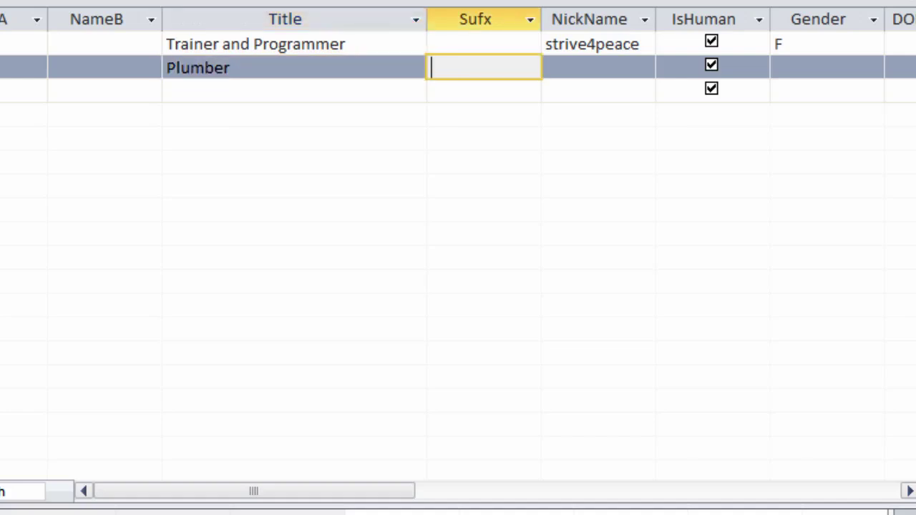
{"action": "key", "text": "Tab"}
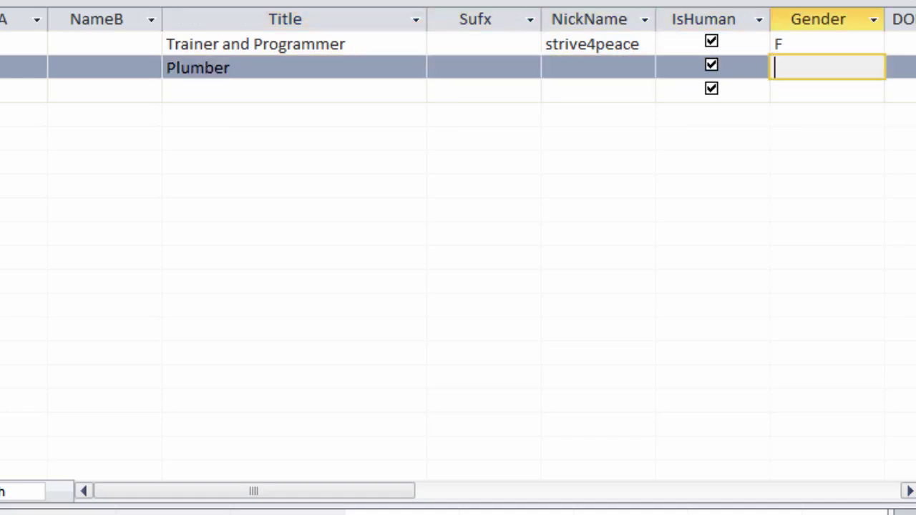
{"action": "type", "text": "M"}
{"action": "key", "text": "Tab"}
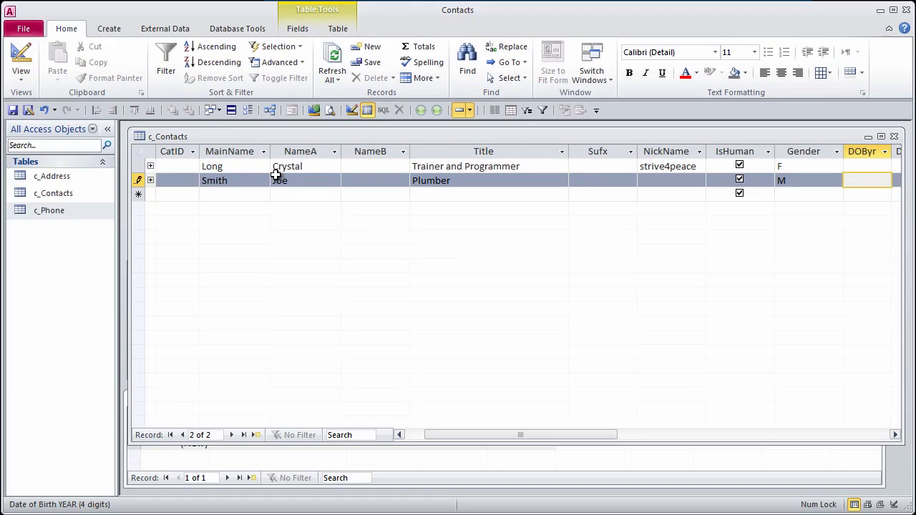
{"action": "type", "text": "1982"}
{"action": "key", "text": "Tab"}
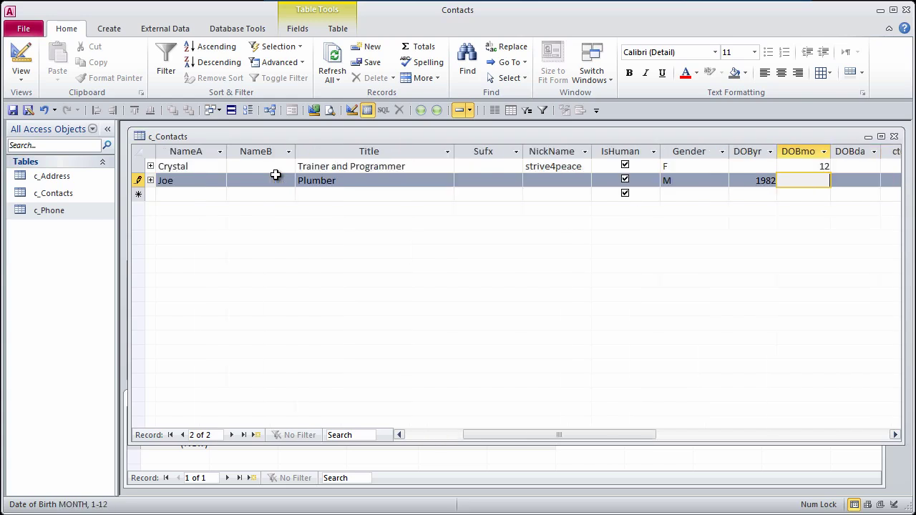
{"action": "key", "text": "Tab"}
{"action": "type", "text": "1"}
{"action": "key", "text": "Tab"}
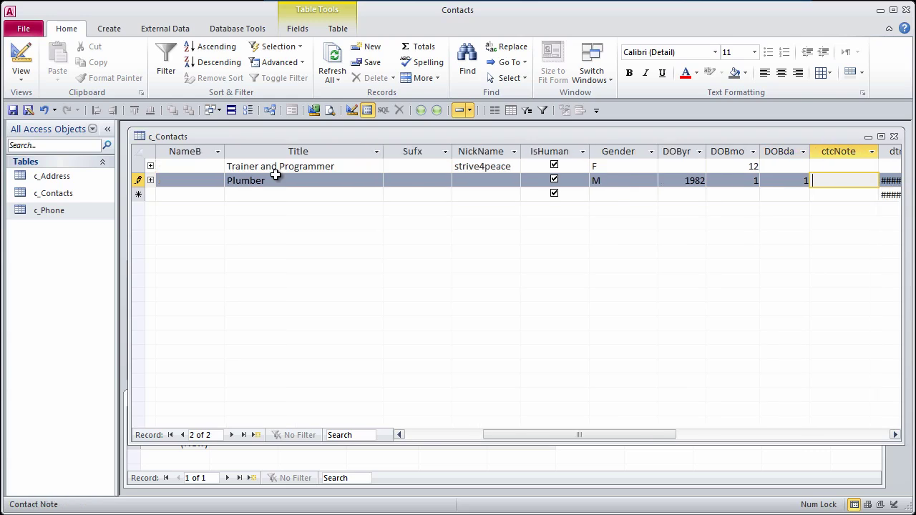
{"action": "key", "text": "Tab"}
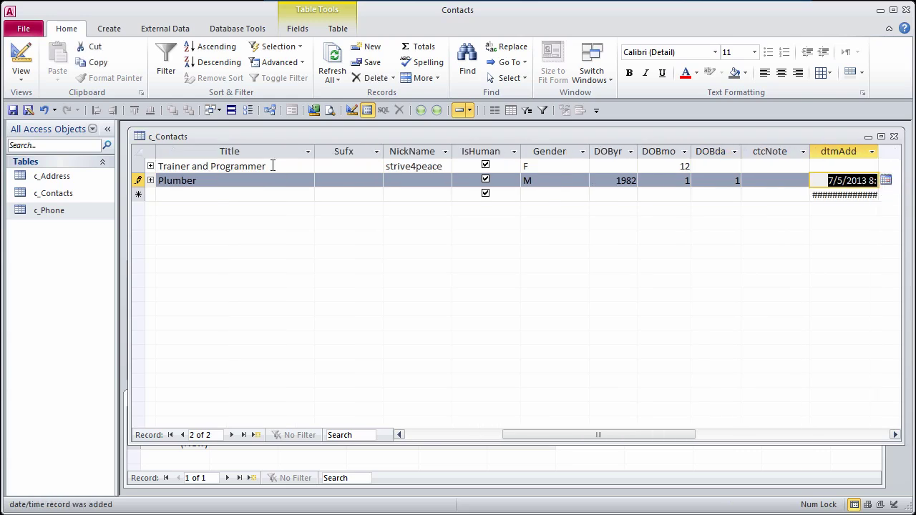
{"action": "left_click", "coordinate": [879, 151]}
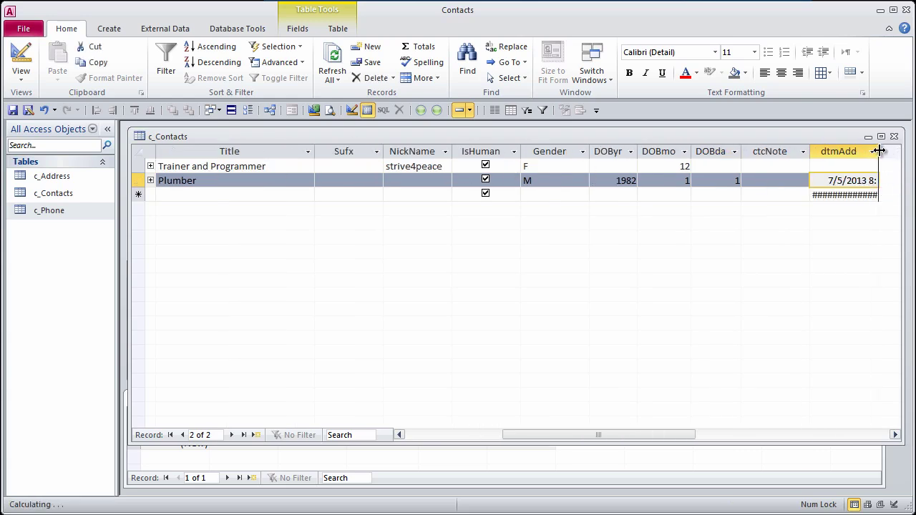
Step: Widen the dtmAdd column so both record-added timestamps show in full
{"action": "left_click_drag", "start_coordinate": [903, 149], "coordinate": [900, 149]}
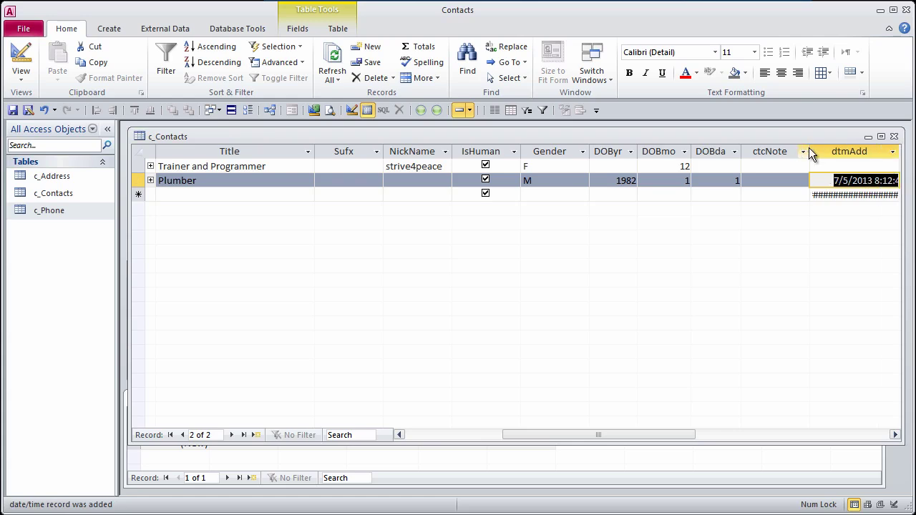
{"action": "left_click", "coordinate": [895, 434]}
{"action": "left_click", "coordinate": [895, 435]}
{"action": "left_click_drag", "start_coordinate": [670, 149], "coordinate": [702, 149]}
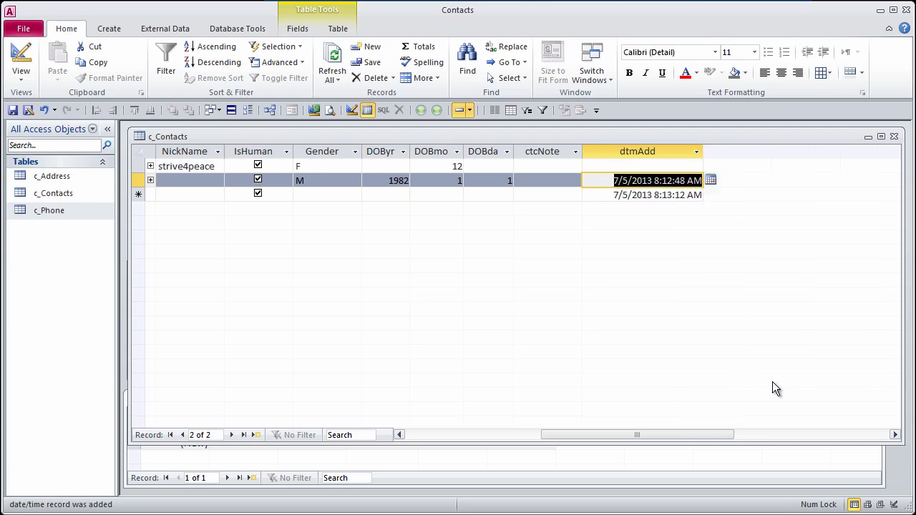
{"action": "left_click", "coordinate": [539, 193]}
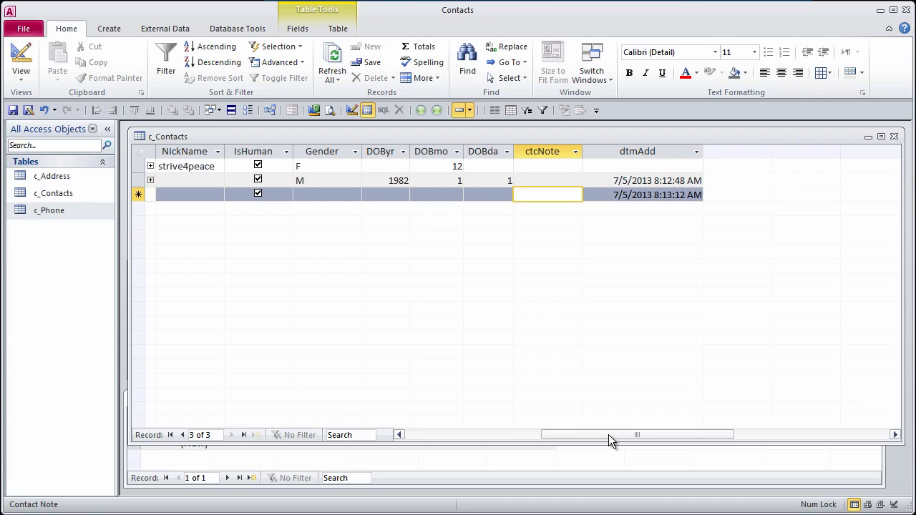
Step: Switch c_Contacts to Design View and copy the dtmAdd field row
{"action": "left_click_drag", "start_coordinate": [608, 435], "coordinate": [430, 423]}
{"action": "left_click", "coordinate": [351, 111]}
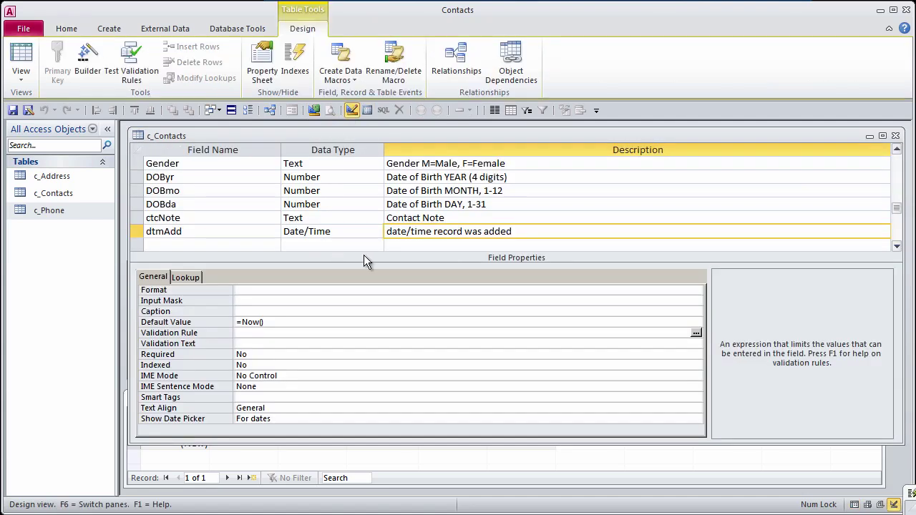
{"action": "left_click", "coordinate": [202, 243]}
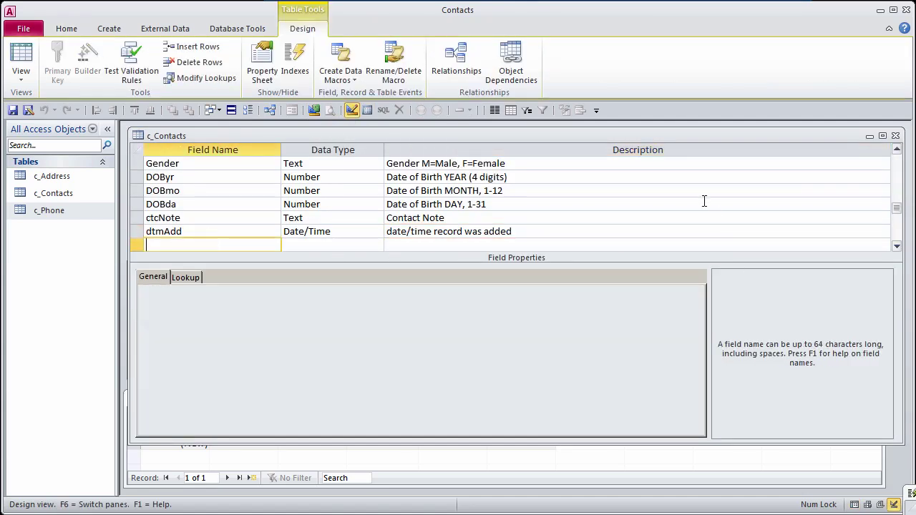
{"action": "left_click", "coordinate": [141, 231]}
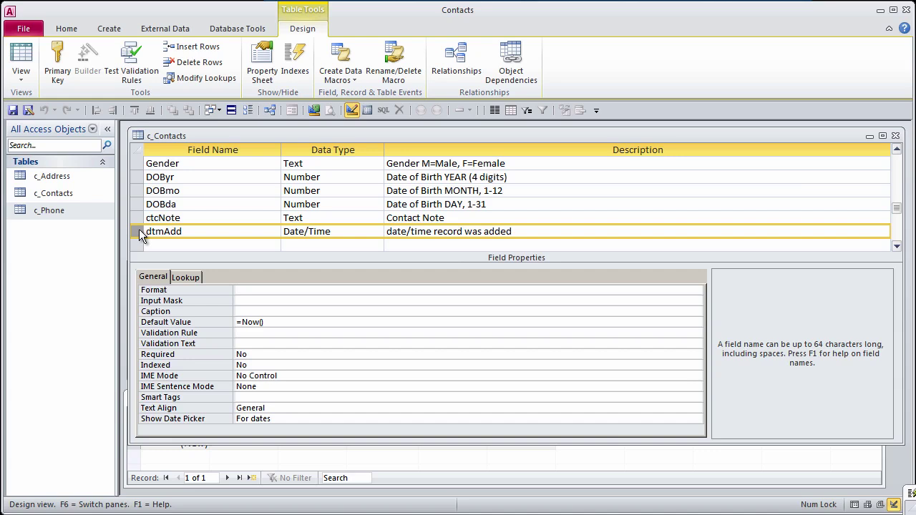
{"action": "right_click", "coordinate": [140, 232]}
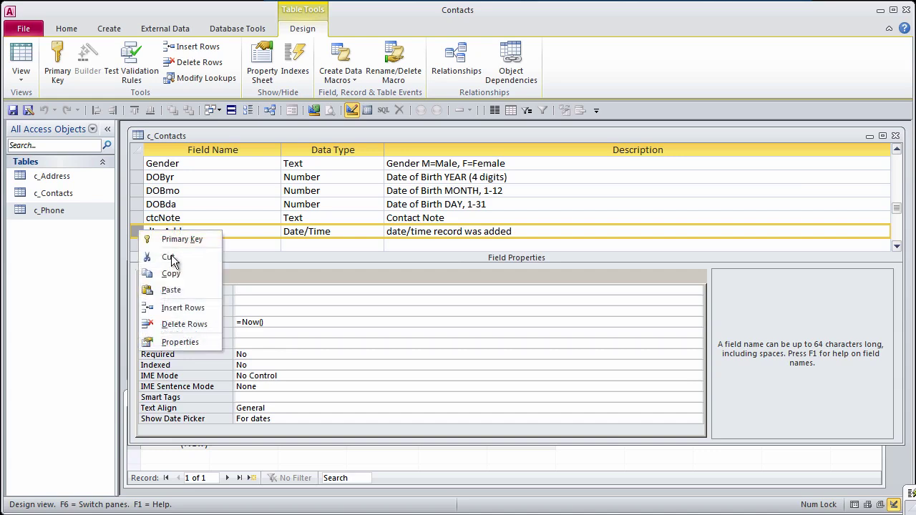
{"action": "left_click", "coordinate": [170, 274]}
Step: Paste it below as dtmEdit, described 'date/time record was edited', keeping Default Value =Now()
{"action": "left_click", "coordinate": [178, 244]}
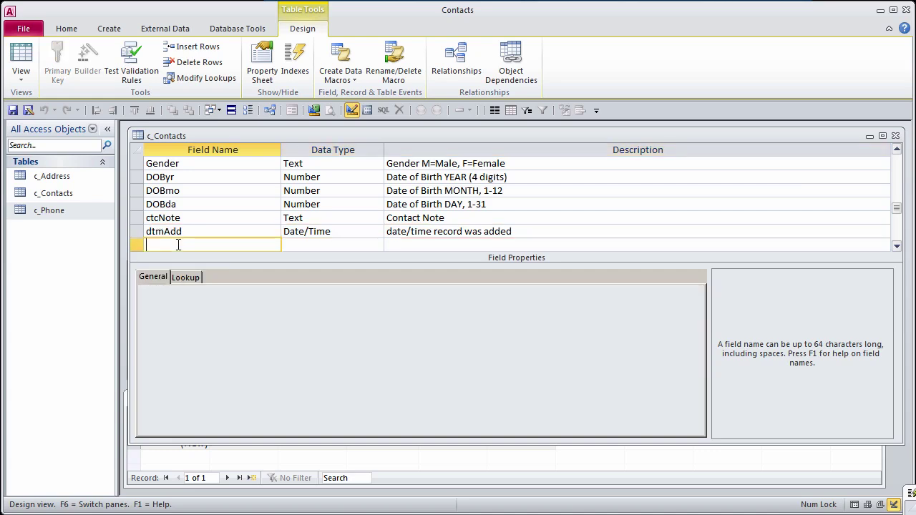
{"action": "right_click", "coordinate": [178, 245]}
{"action": "left_click", "coordinate": [215, 301]}
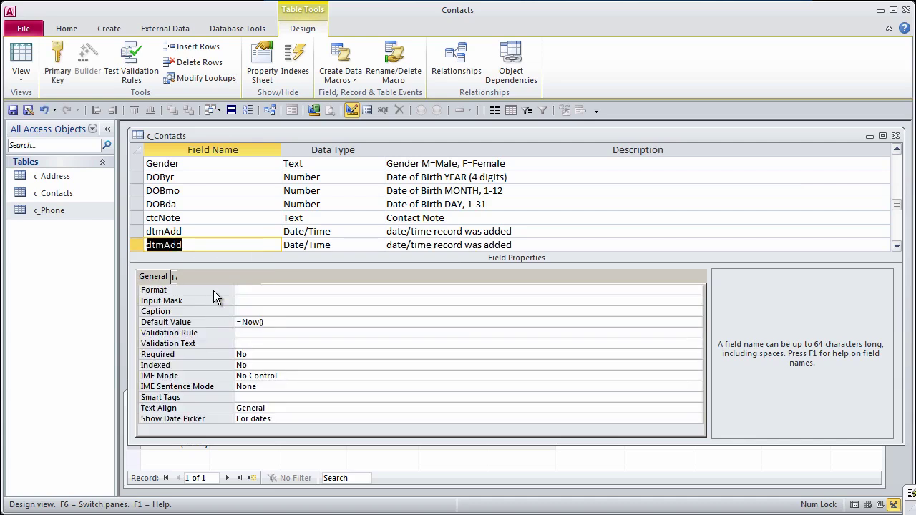
{"action": "left_click_drag", "start_coordinate": [164, 245], "coordinate": [237, 249]}
{"action": "type", "text": "Edit"}
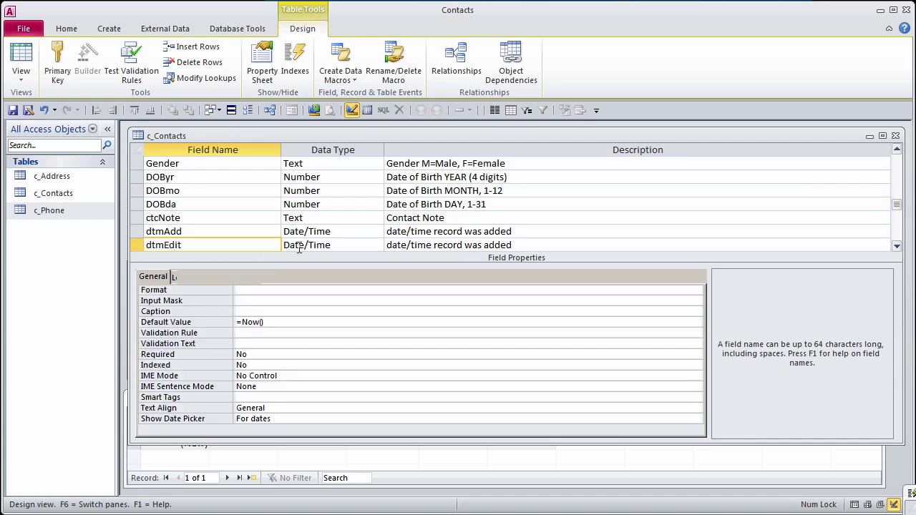
{"action": "double_click", "coordinate": [501, 245]}
{"action": "type", "text": "edit"}
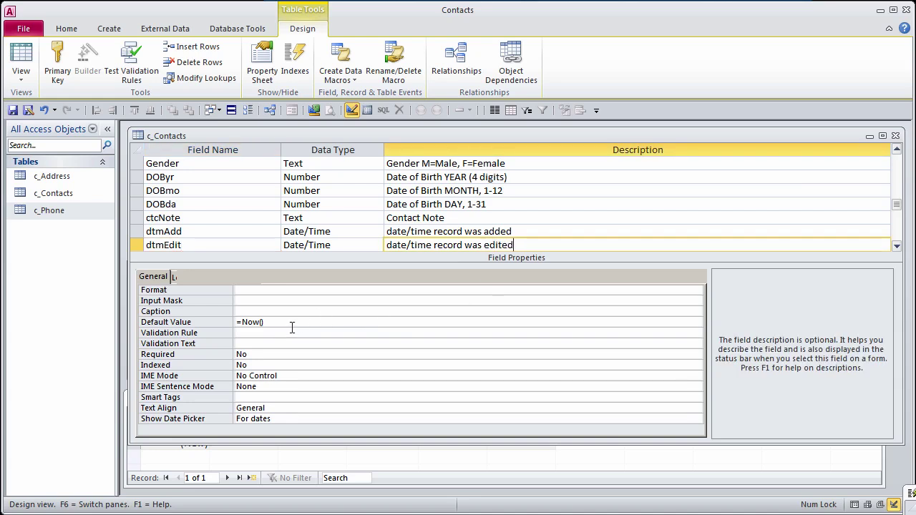
{"action": "type", "text": "ed"}
{"action": "left_click", "coordinate": [292, 322]}
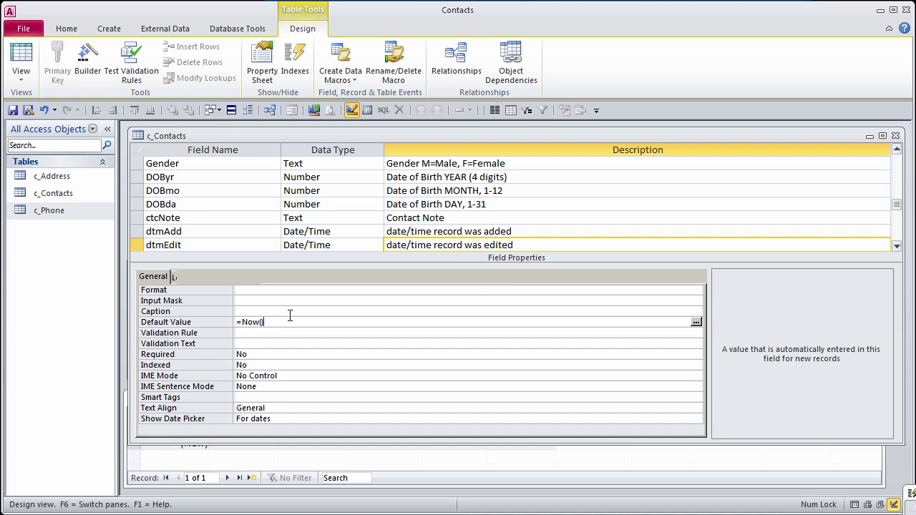
{"action": "left_click", "coordinate": [547, 246]}
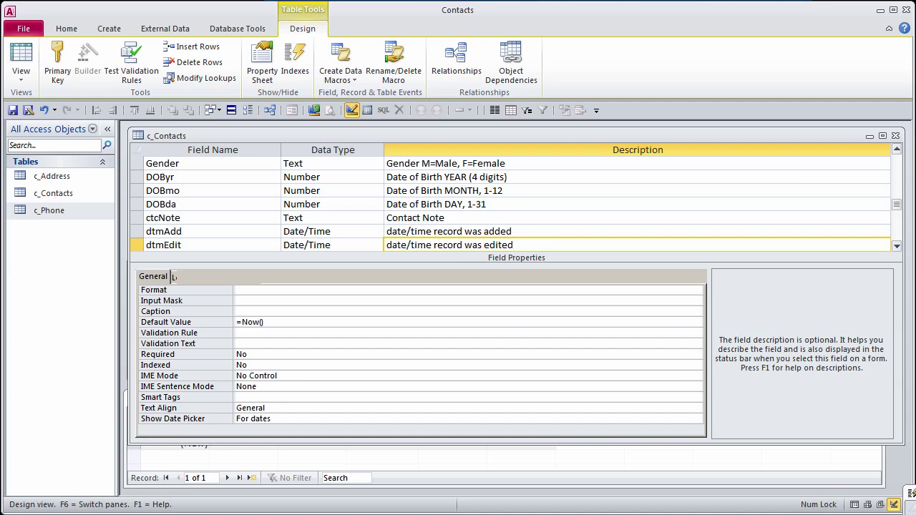
{"action": "left_click", "coordinate": [137, 231]}
Step: Paste the dtmAdd and dtmEdit rows below phoNote in c_Phone's design and save it
{"action": "left_click_drag", "start_coordinate": [137, 231], "coordinate": [136, 242]}
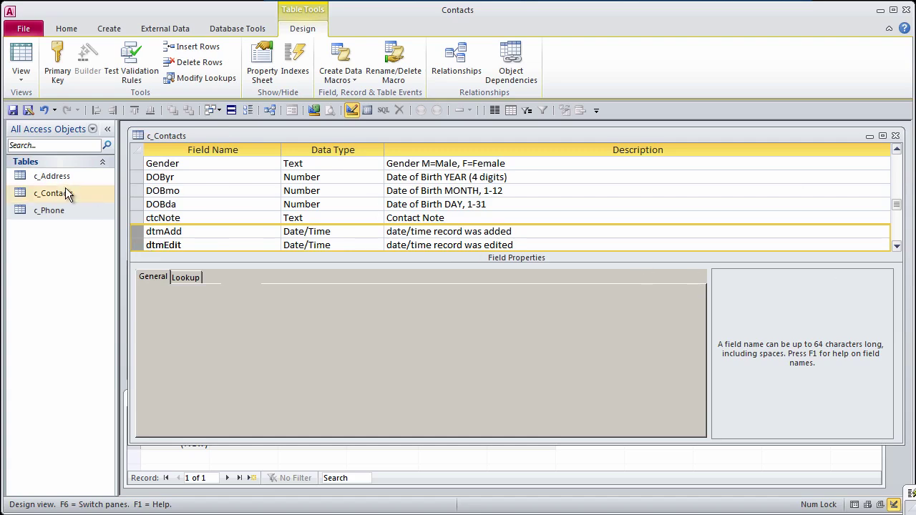
{"action": "right_click", "coordinate": [64, 211]}
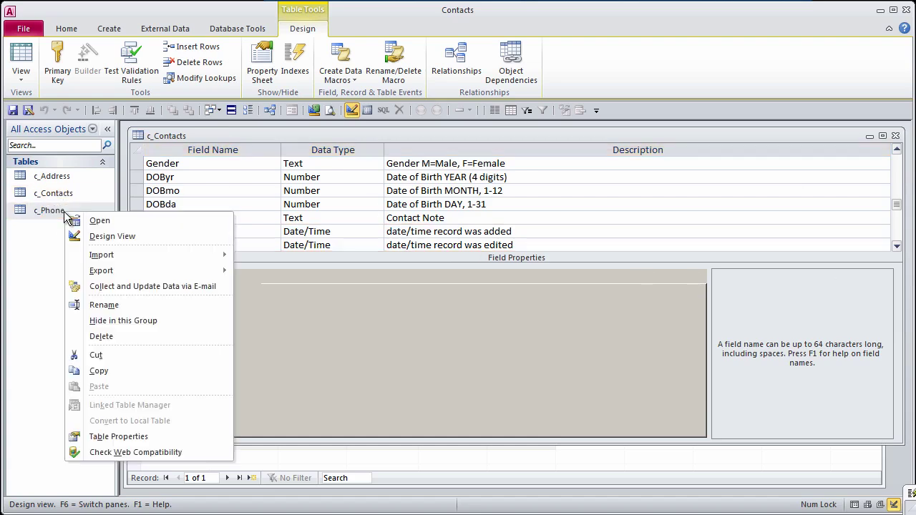
{"action": "left_click", "coordinate": [112, 236]}
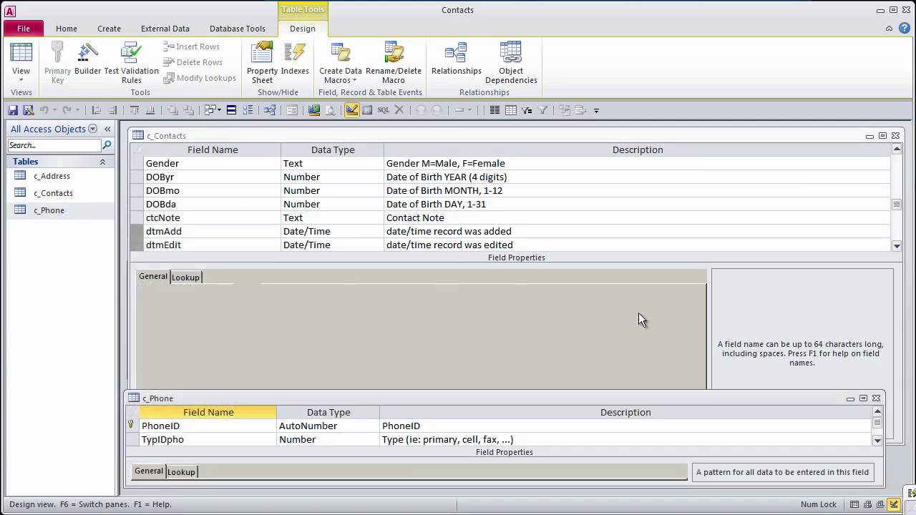
{"action": "left_click_drag", "start_coordinate": [512, 390], "coordinate": [513, 125]}
{"action": "left_click", "coordinate": [186, 239]}
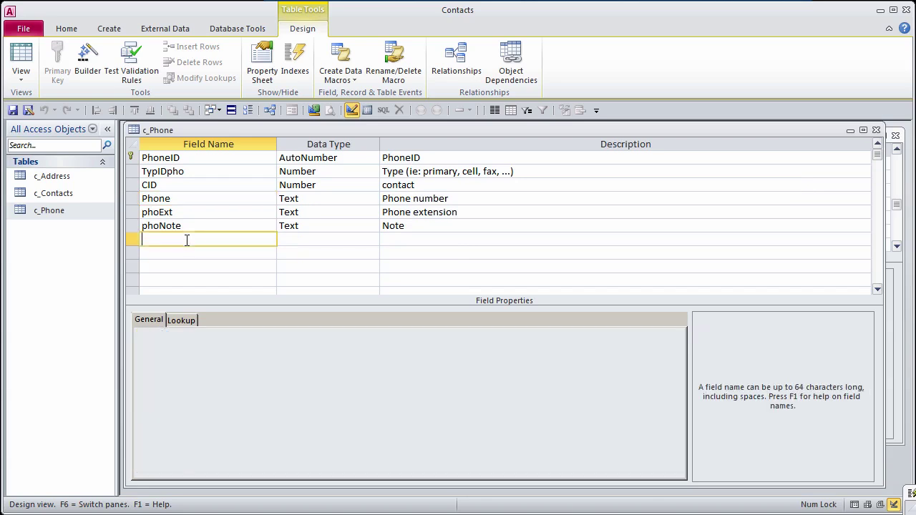
{"action": "key", "text": "ctrl+v"}
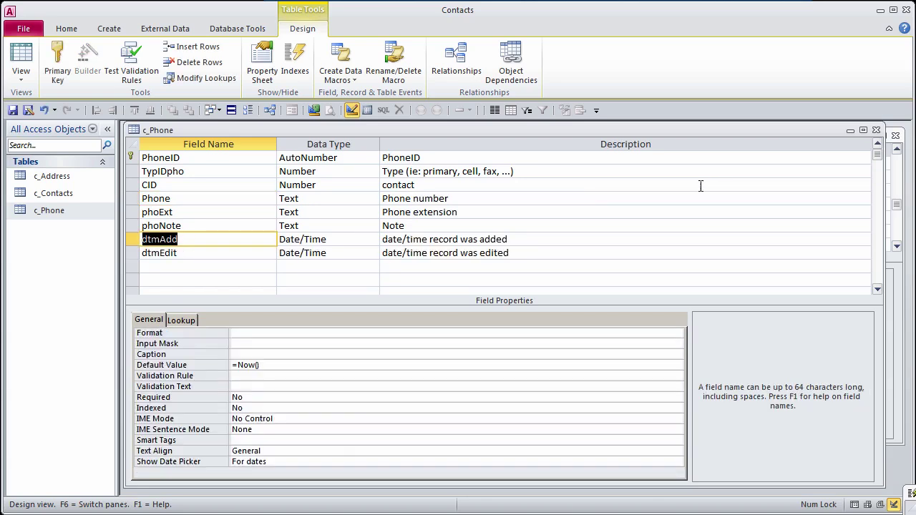
{"action": "left_click", "coordinate": [13, 111]}
{"action": "left_click", "coordinate": [876, 130]}
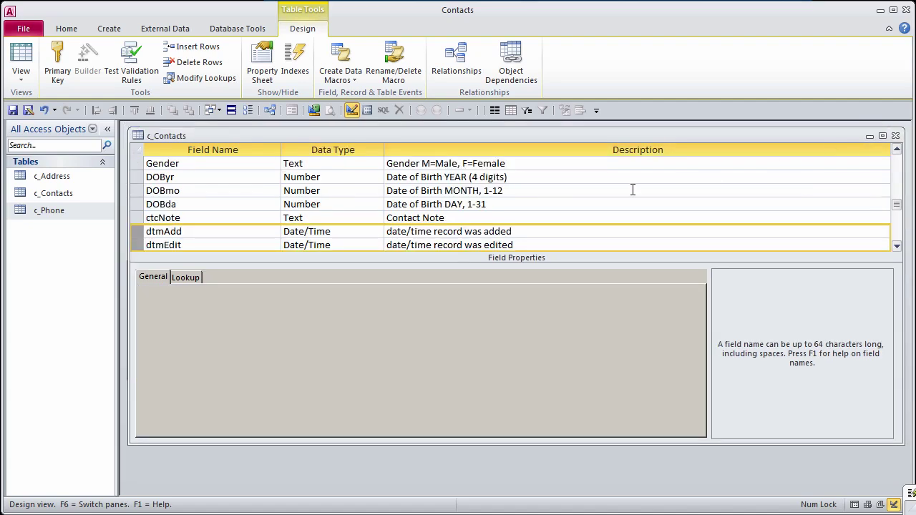
Step: Close the still-open c_Contacts design, saving its changes, so c_Address can be edited
{"action": "right_click", "coordinate": [66, 180]}
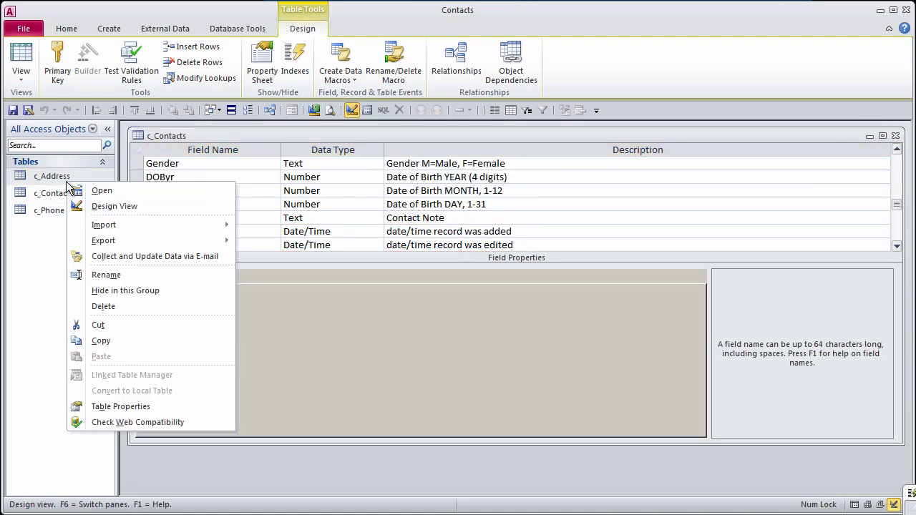
{"action": "left_click", "coordinate": [114, 206]}
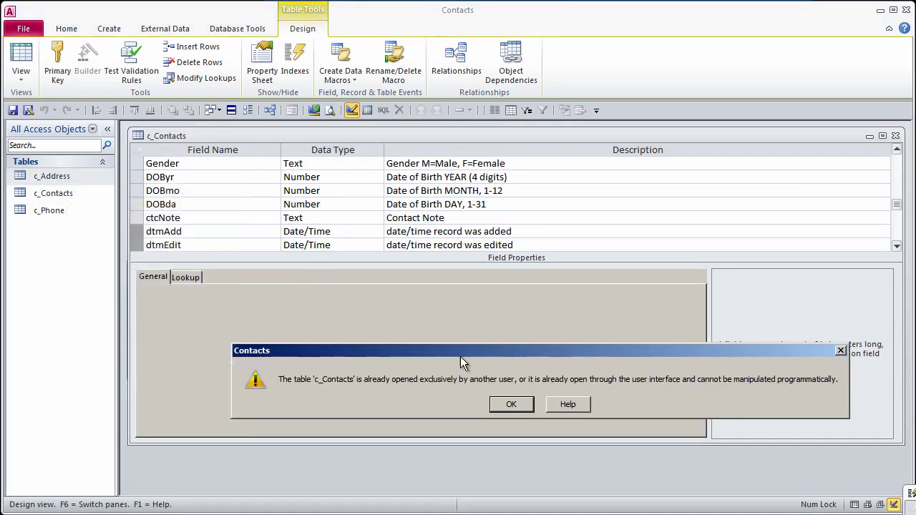
{"action": "left_click", "coordinate": [520, 407]}
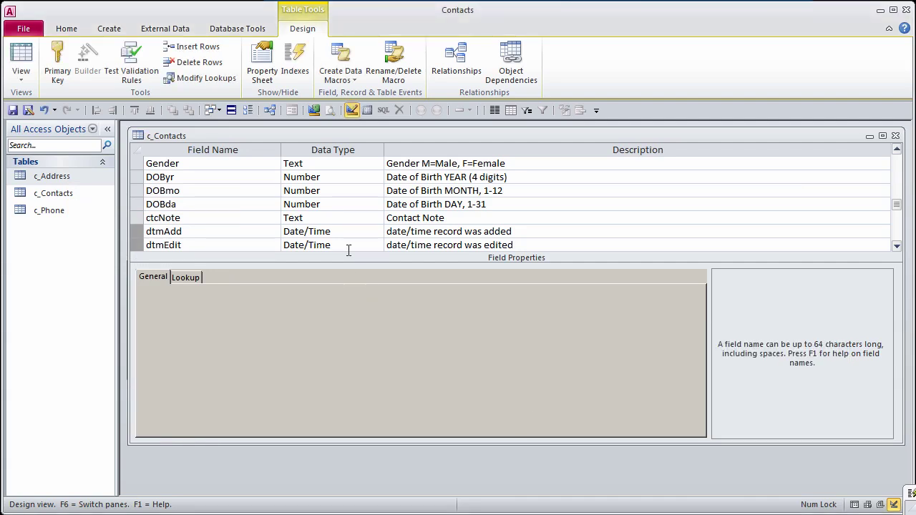
{"action": "left_click", "coordinate": [896, 136]}
{"action": "left_click", "coordinate": [484, 405]}
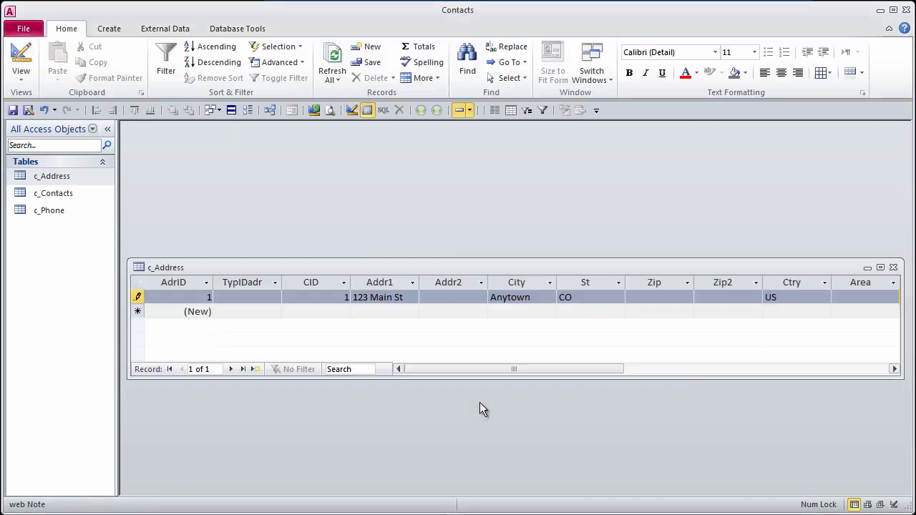
Step: Paste dtmAdd and dtmEdit below adrNote in c_Address's design and save it
{"action": "left_click_drag", "start_coordinate": [303, 259], "coordinate": [315, 129]}
{"action": "left_click", "coordinate": [352, 109]}
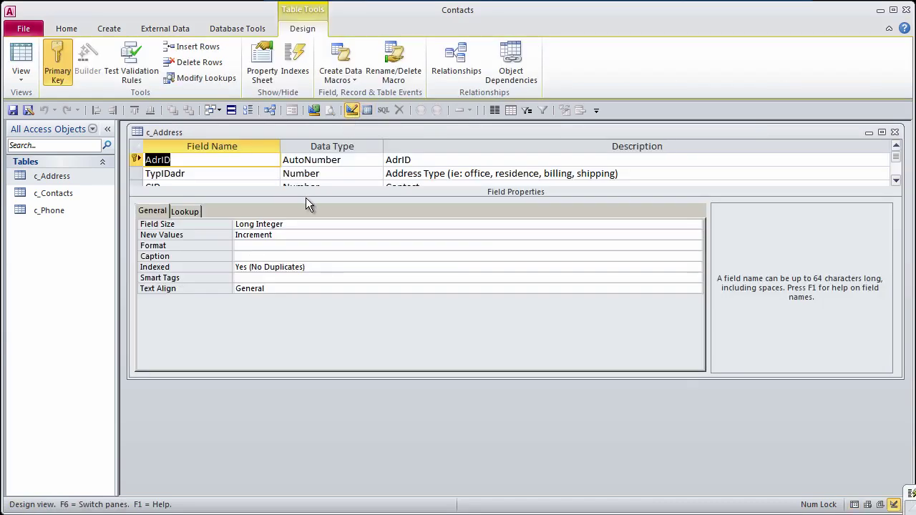
{"action": "left_click_drag", "start_coordinate": [377, 378], "coordinate": [360, 493]}
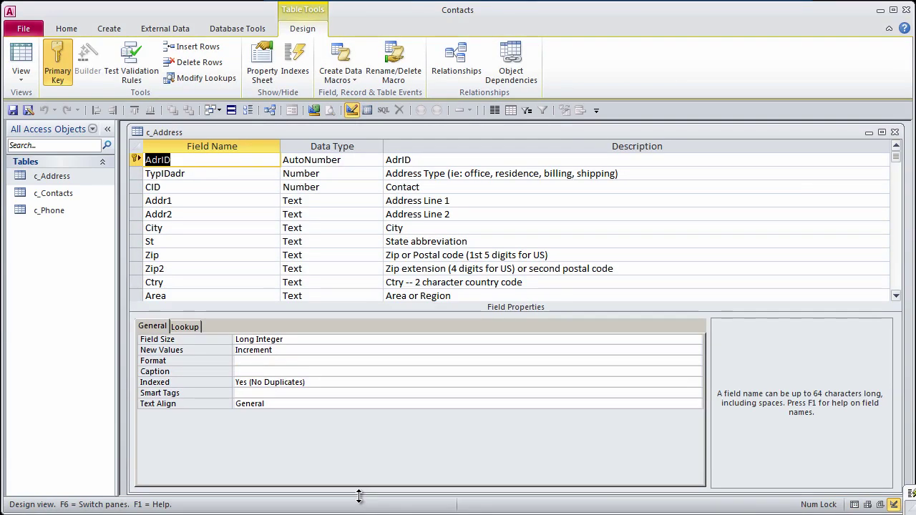
{"action": "left_click", "coordinate": [897, 285]}
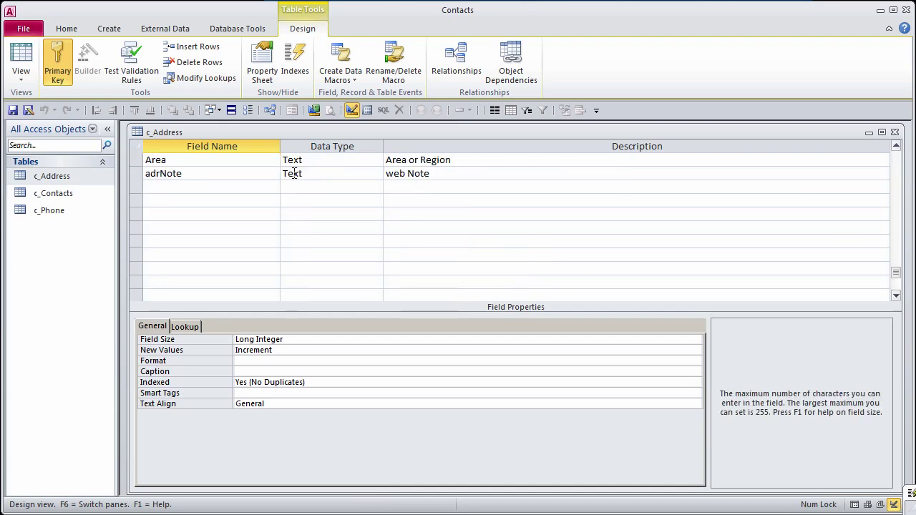
{"action": "right_click", "coordinate": [176, 186]}
{"action": "left_click", "coordinate": [203, 246]}
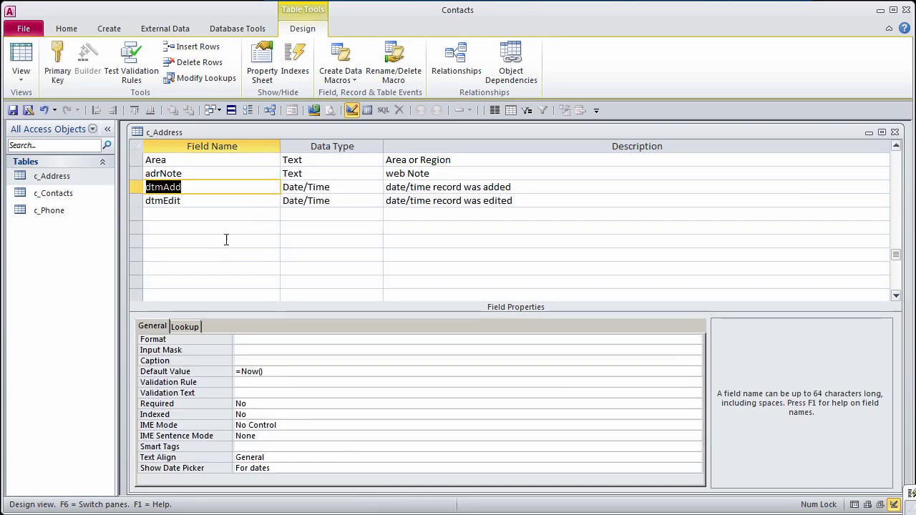
{"action": "left_click", "coordinate": [12, 109]}
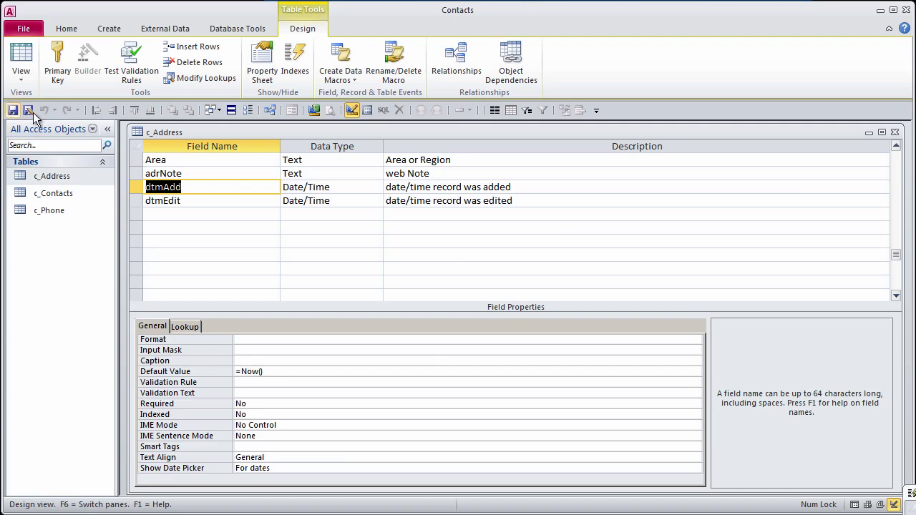
Step: Open the c_Contacts datasheet, show record 1's c_Address subdatasheet, then collapse it
{"action": "left_click", "coordinate": [895, 134]}
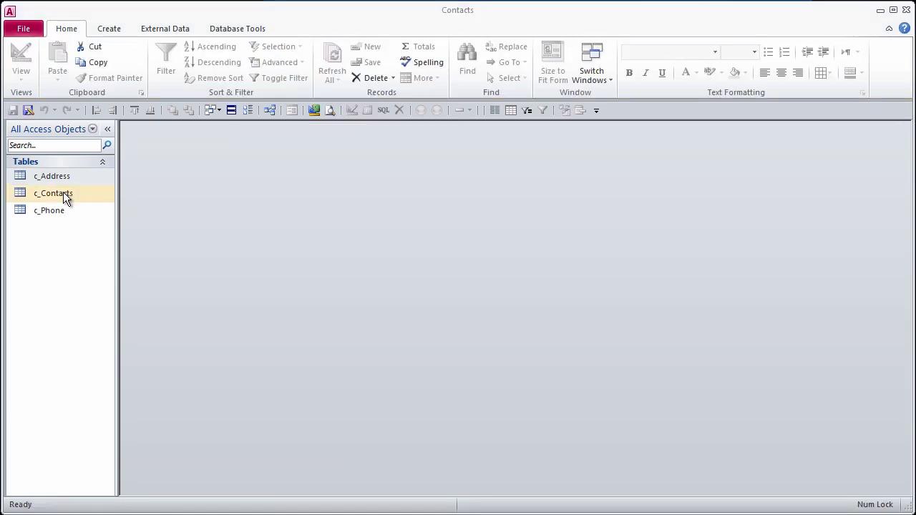
{"action": "double_click", "coordinate": [63, 192]}
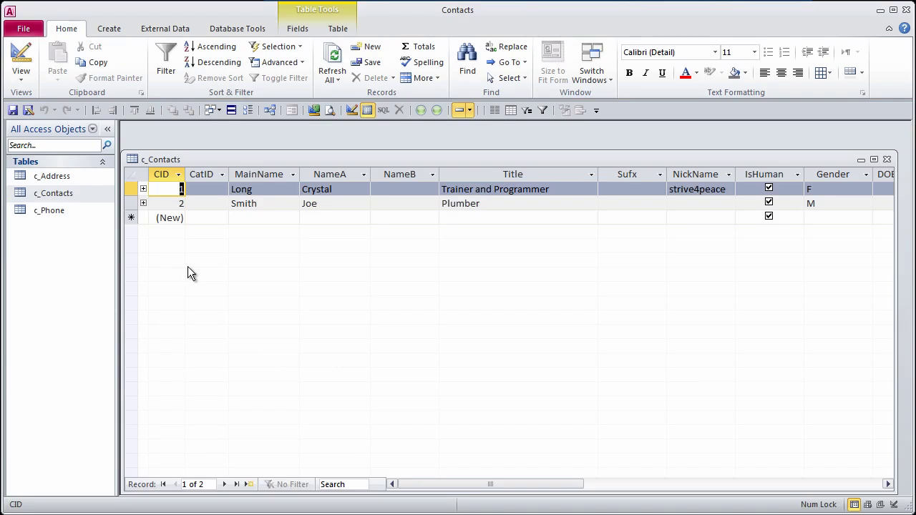
{"action": "left_click", "coordinate": [143, 189]}
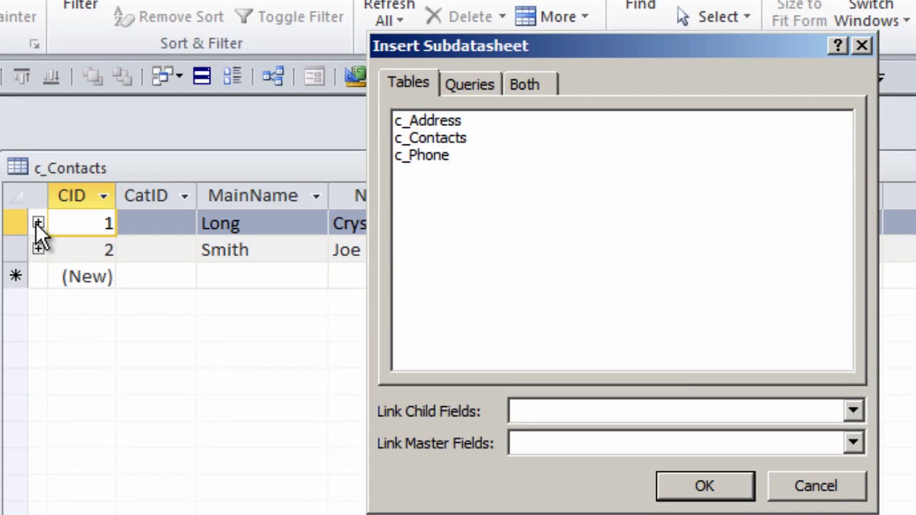
{"action": "left_click", "coordinate": [457, 121]}
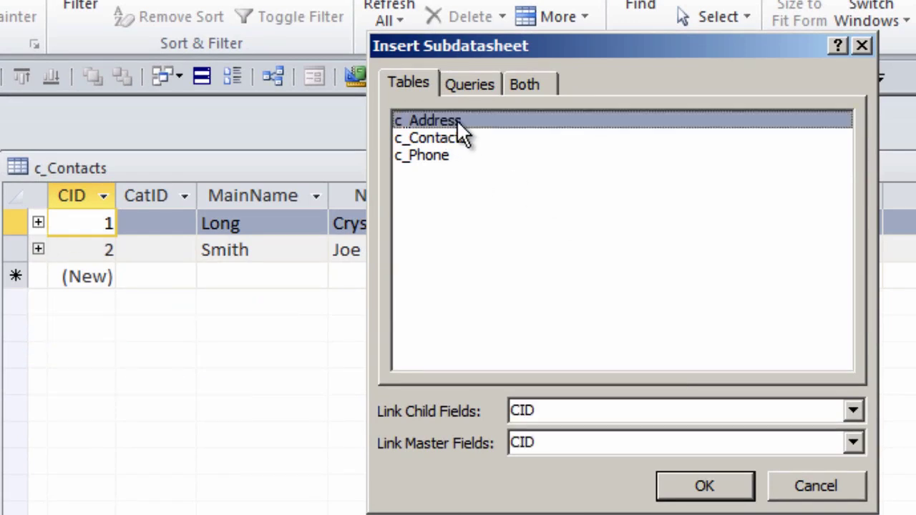
{"action": "left_click", "coordinate": [710, 492]}
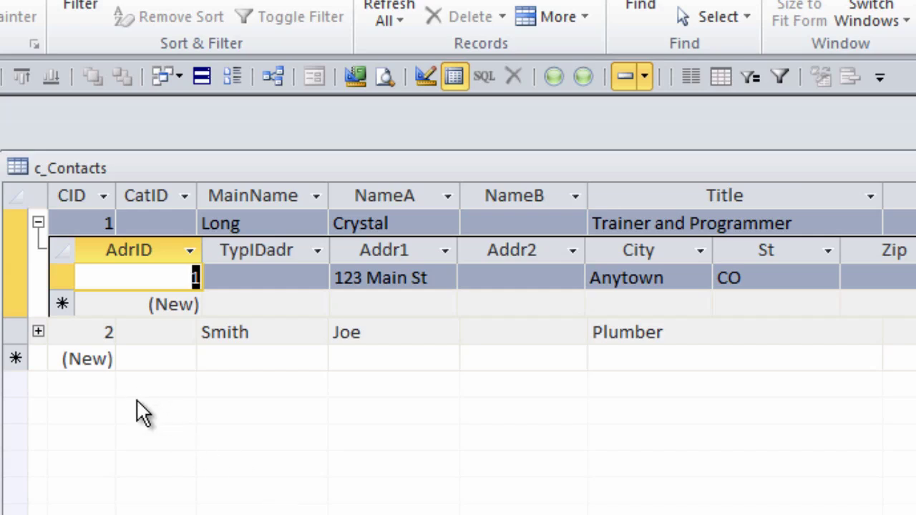
{"action": "left_click", "coordinate": [38, 223]}
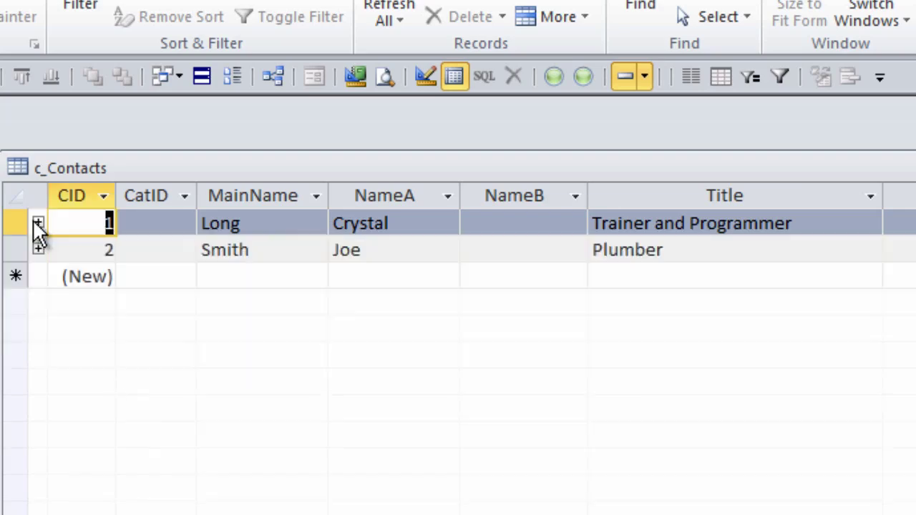
Step: Change c_Contacts' Subdatasheet Name from Table.c_Address to [None] in design view and save
{"action": "right_click", "coordinate": [144, 159]}
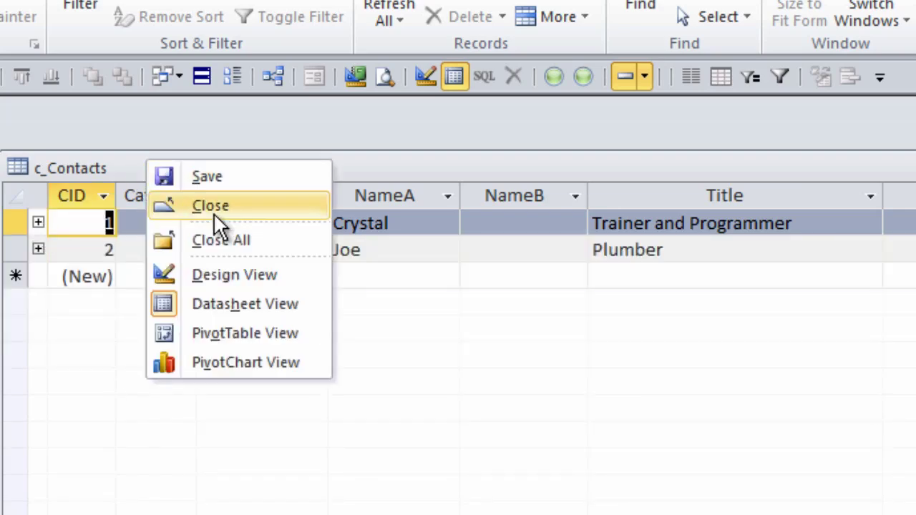
{"action": "left_click", "coordinate": [252, 274]}
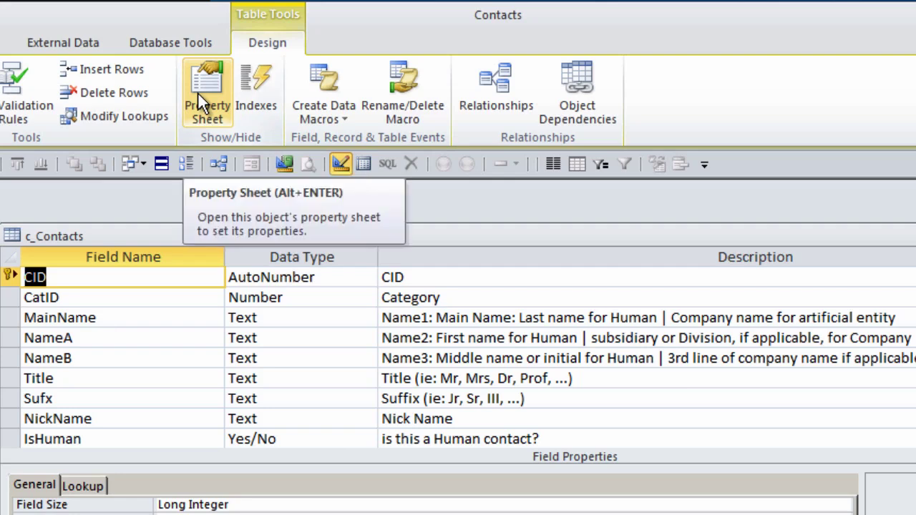
{"action": "left_click", "coordinate": [197, 92]}
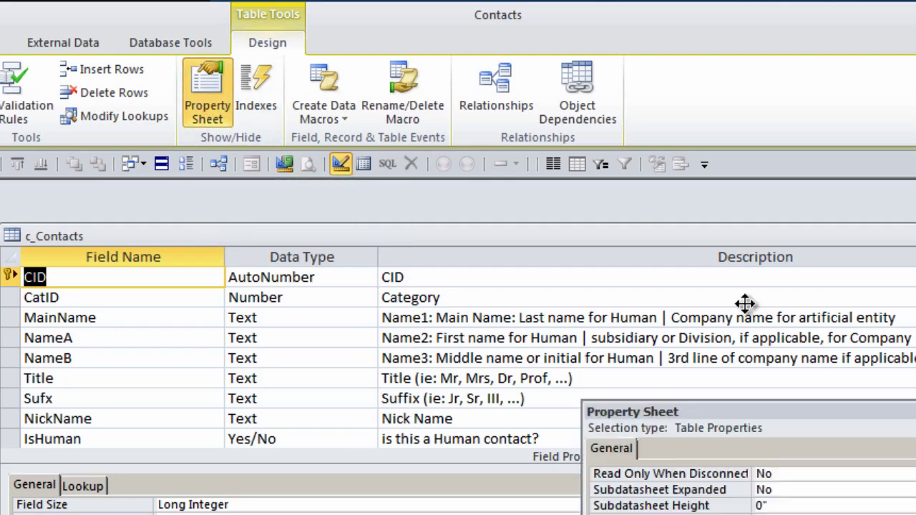
{"action": "left_click_drag", "start_coordinate": [704, 260], "coordinate": [491, 112]}
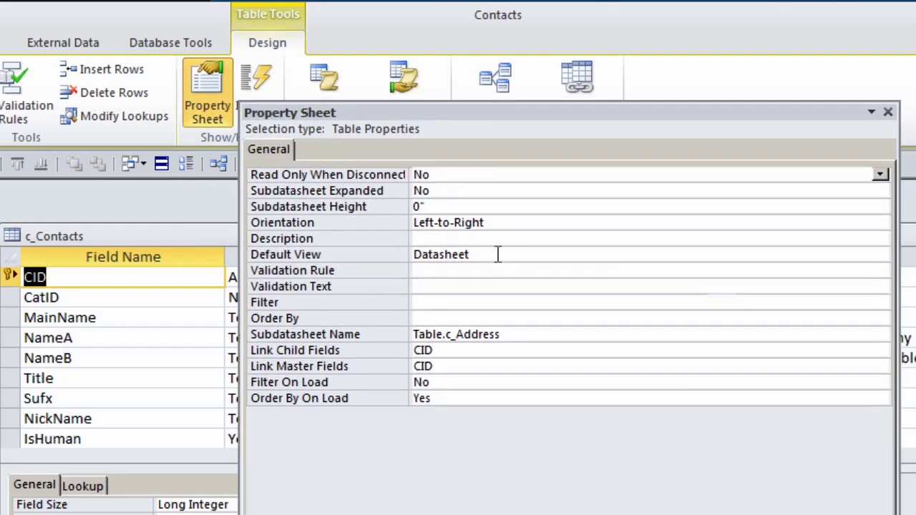
{"action": "left_click", "coordinate": [521, 334]}
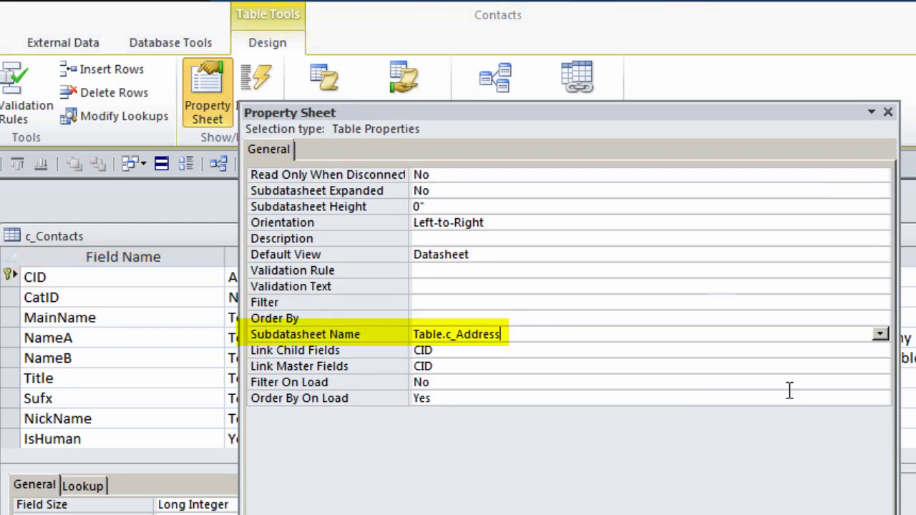
{"action": "left_click", "coordinate": [880, 334]}
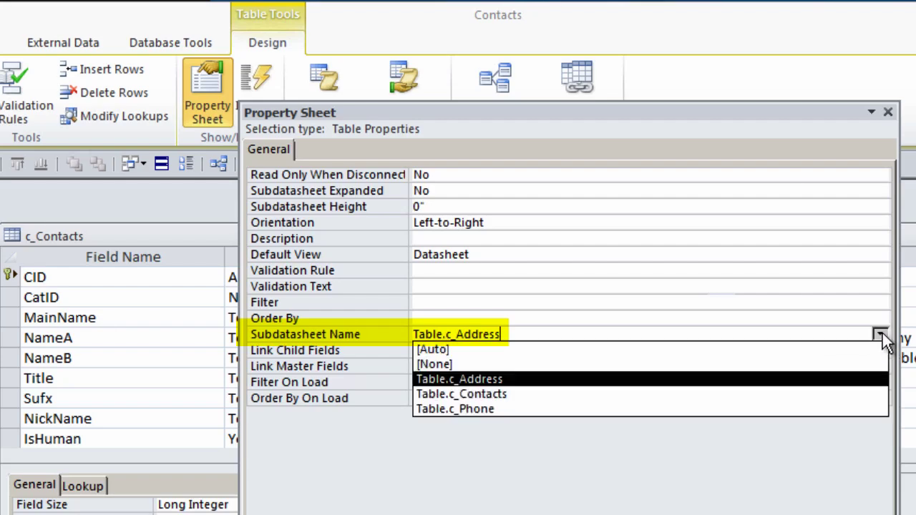
{"action": "left_click", "coordinate": [426, 365]}
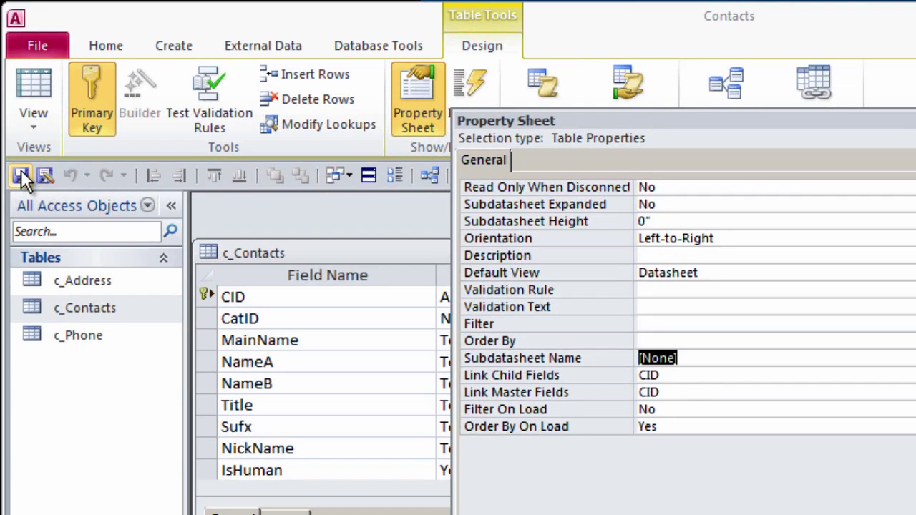
{"action": "left_click", "coordinate": [21, 177]}
{"action": "key", "text": "F4"}
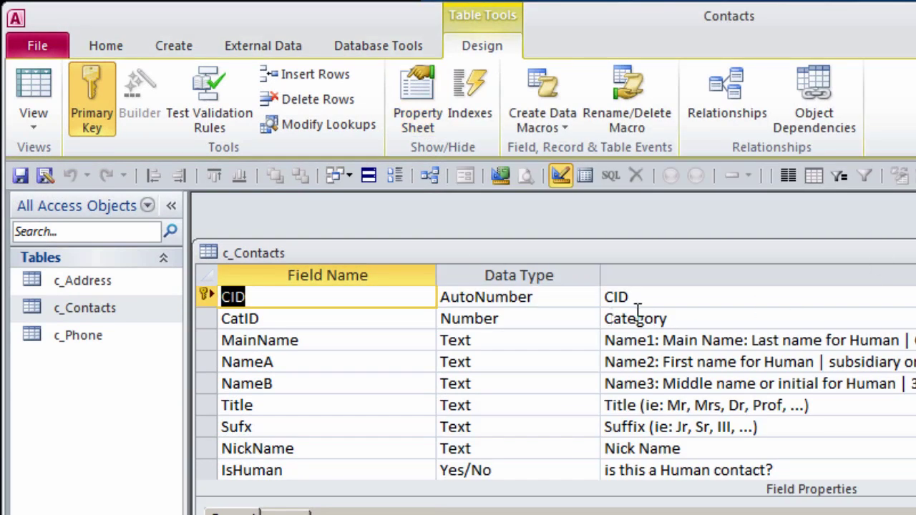
Step: Reopen the c_Contacts datasheet to confirm no subdatasheets appear anymore
{"action": "key", "text": "ctrl+w"}
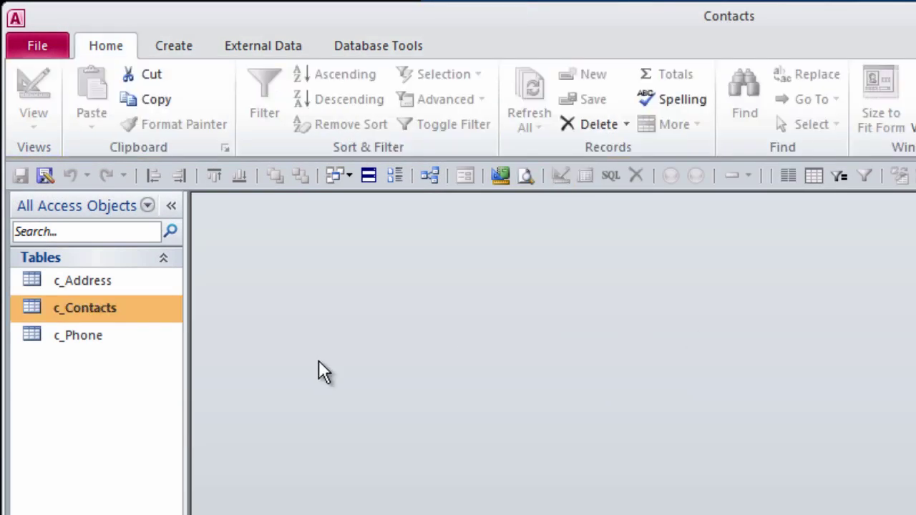
{"action": "double_click", "coordinate": [67, 307]}
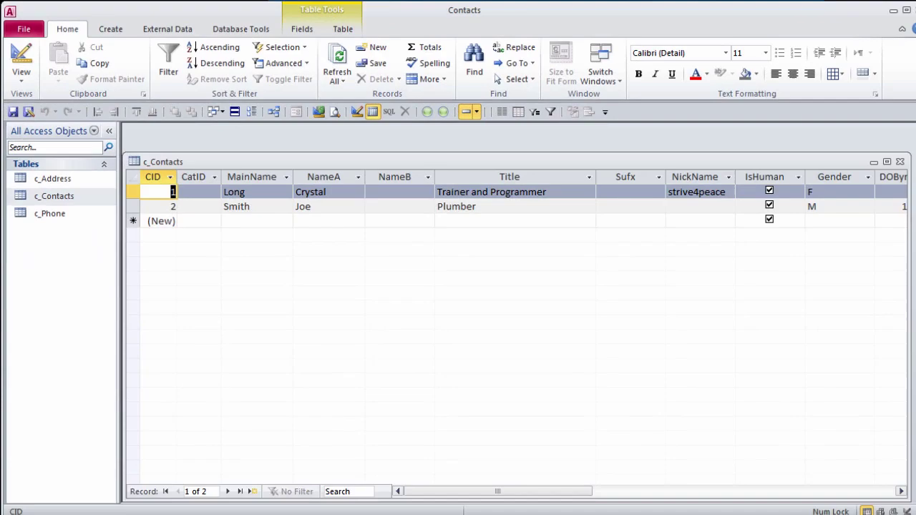
{"action": "key", "text": "ctrl+w"}
Step: Set c_Phone's Subdatasheet Name to [None] and save its design
{"action": "right_click", "coordinate": [109, 341]}
{"action": "left_click", "coordinate": [108, 238]}
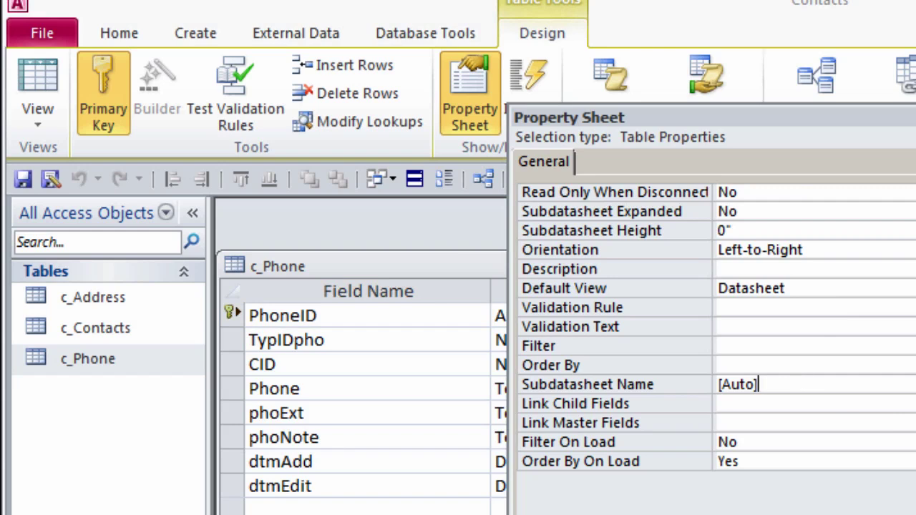
{"action": "key", "text": "alt+Down"}
{"action": "left_click", "coordinate": [759, 422]}
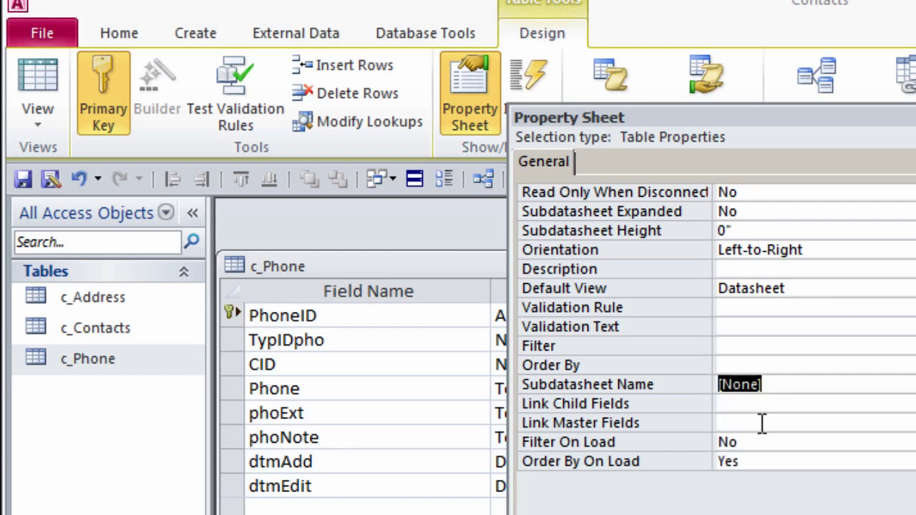
{"action": "left_click", "coordinate": [24, 179]}
{"action": "double_click", "coordinate": [230, 262]}
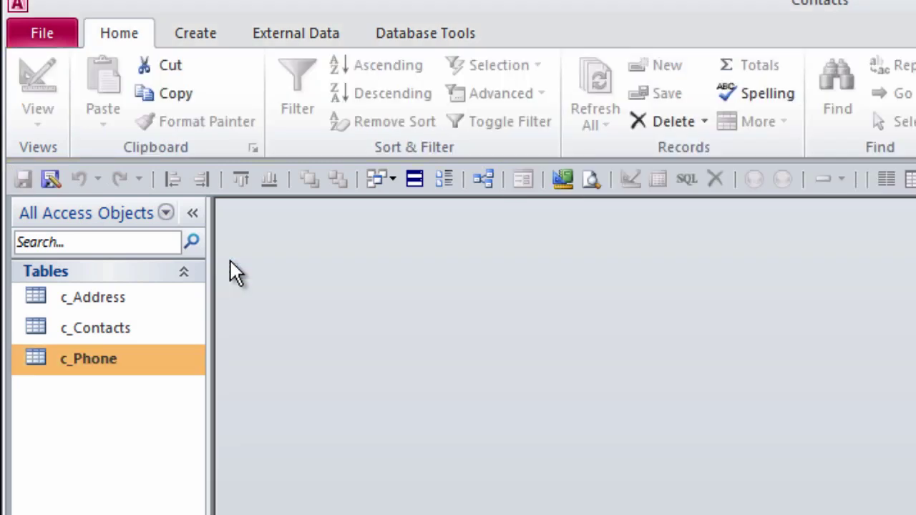
Step: Set c_Address's Subdatasheet Name to [None] and save its design
{"action": "right_click", "coordinate": [126, 295]}
{"action": "left_click", "coordinate": [215, 342]}
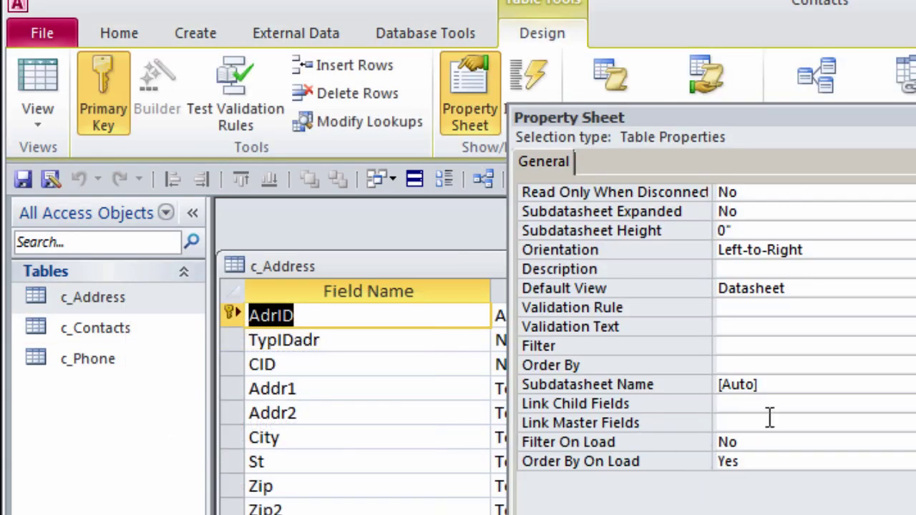
{"action": "left_click", "coordinate": [587, 384]}
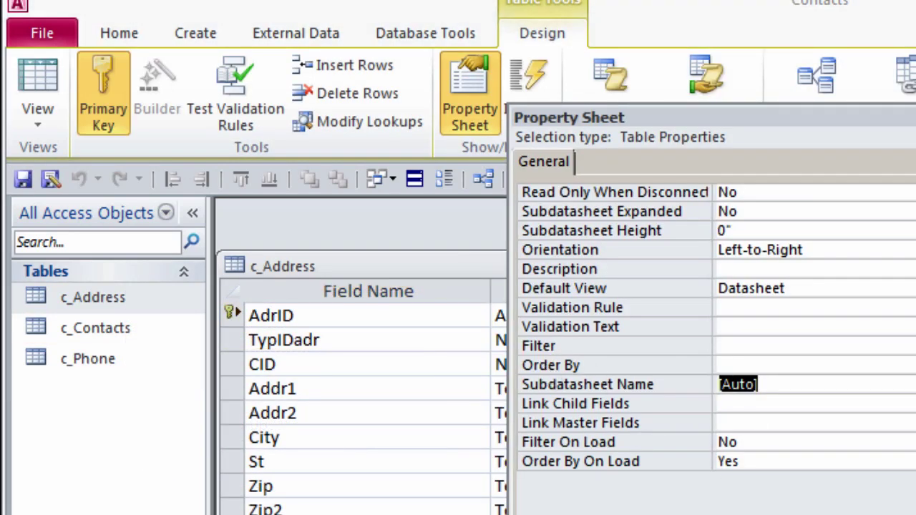
{"action": "key", "text": "alt+Down"}
{"action": "left_click", "coordinate": [812, 421]}
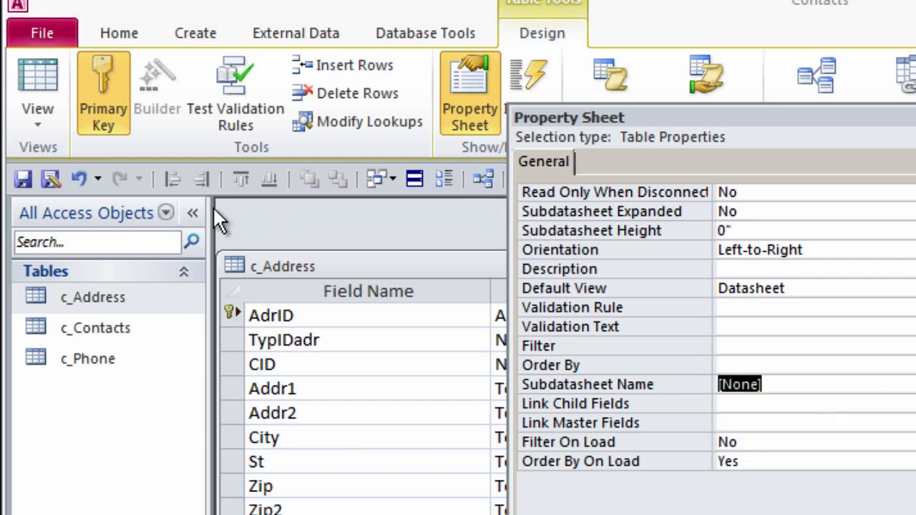
{"action": "left_click", "coordinate": [23, 179]}
Step: Uncheck Perform name AutoCorrect in the Current Database options and confirm
{"action": "key", "text": "ctrl+w"}
{"action": "left_click", "coordinate": [42, 33]}
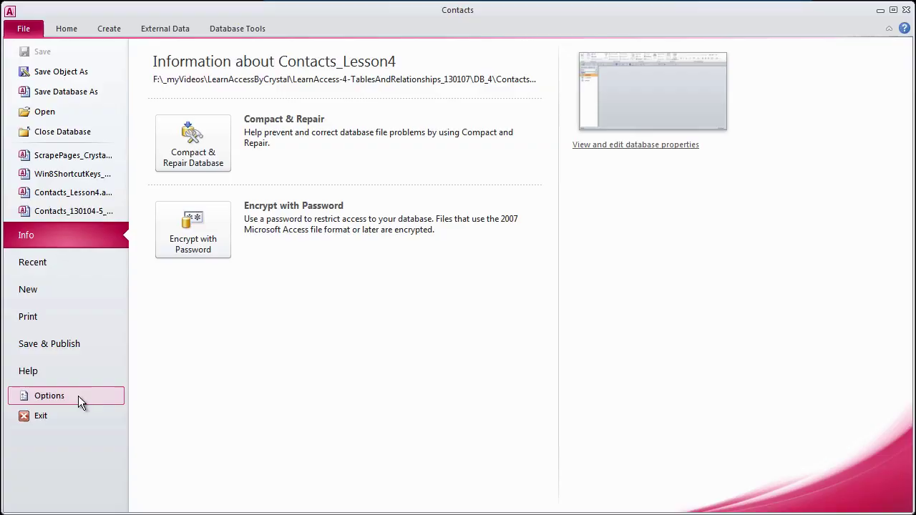
{"action": "left_click", "coordinate": [78, 396]}
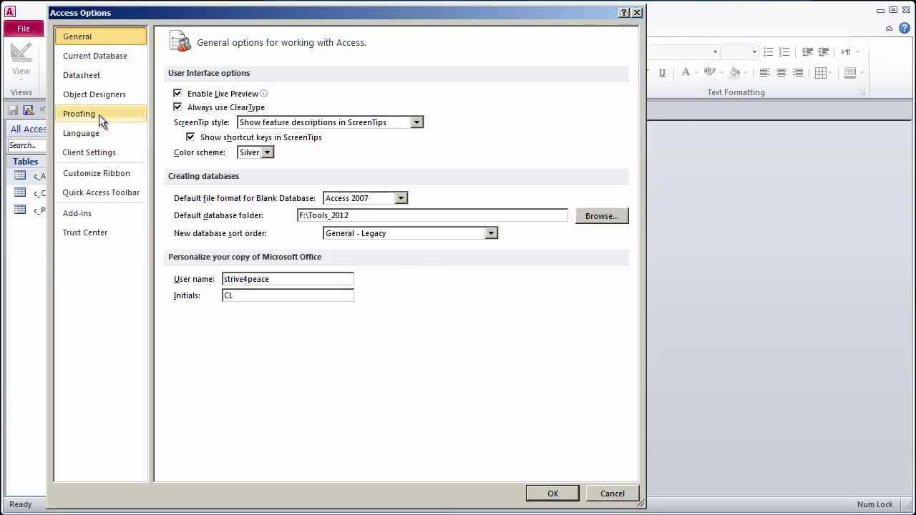
{"action": "left_click", "coordinate": [102, 59]}
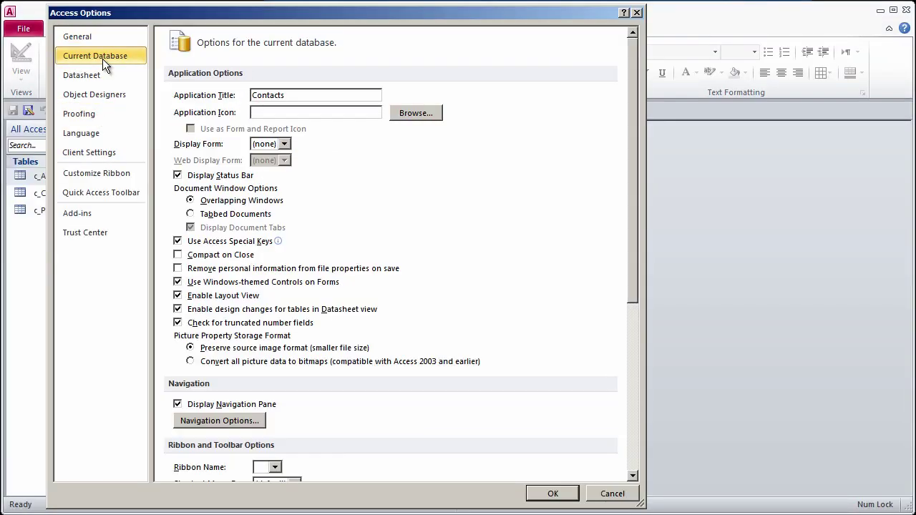
{"action": "left_click", "coordinate": [632, 422]}
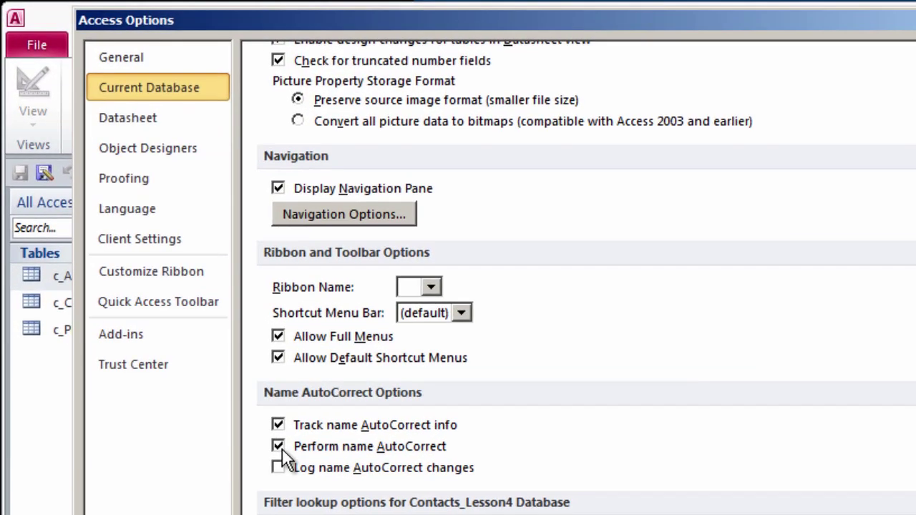
{"action": "left_click", "coordinate": [280, 446]}
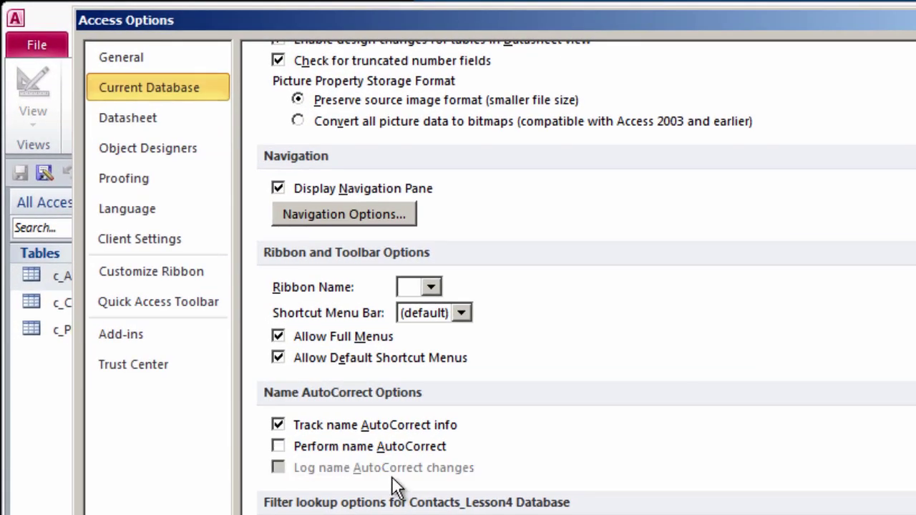
{"action": "key", "text": "Return"}
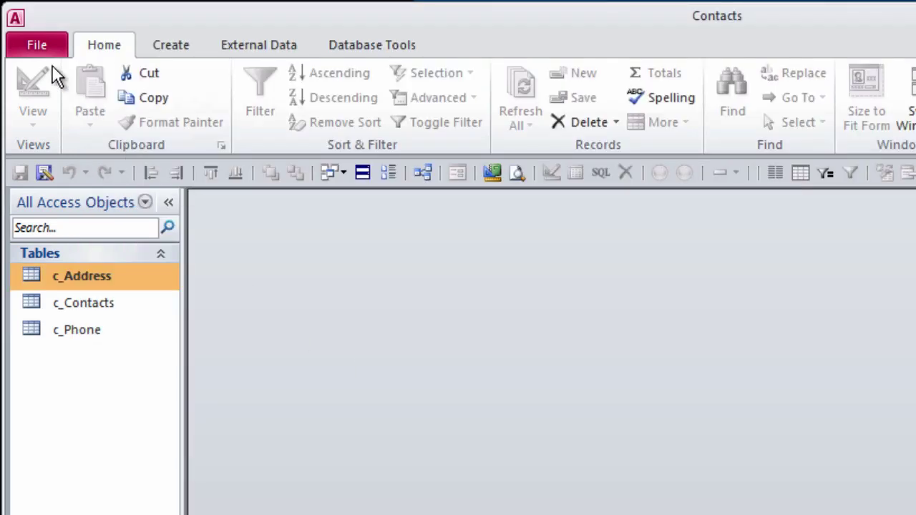
Step: Compact & Repair, uncheck Track name AutoCorrect info in Current Database options, then compact again
{"action": "left_click", "coordinate": [34, 44]}
{"action": "left_click", "coordinate": [290, 234]}
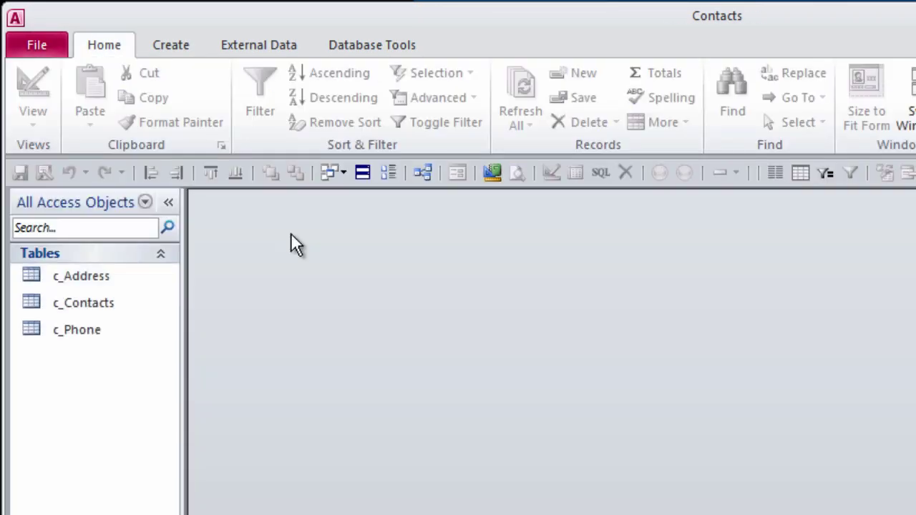
{"action": "left_click", "coordinate": [28, 41]}
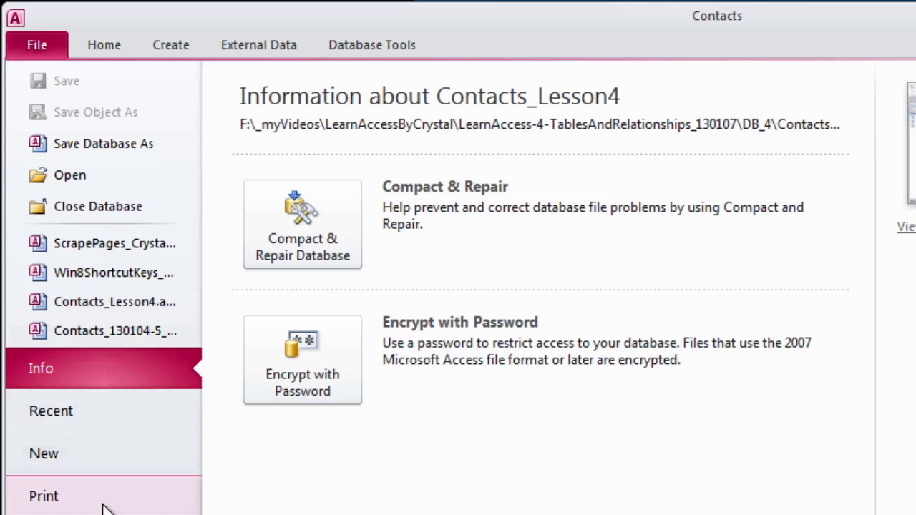
{"action": "key", "text": "t"}
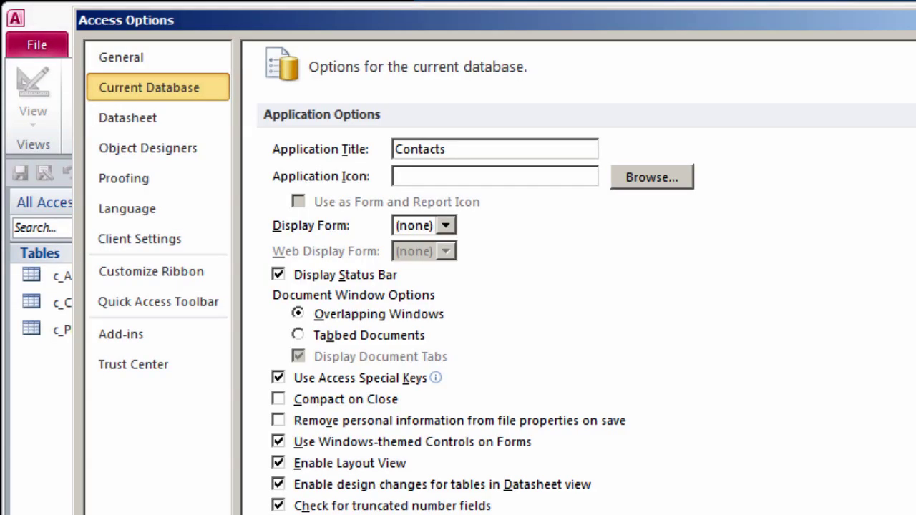
{"action": "scroll", "coordinate": [572, 286], "scroll_direction": "down", "scroll_amount": 5}
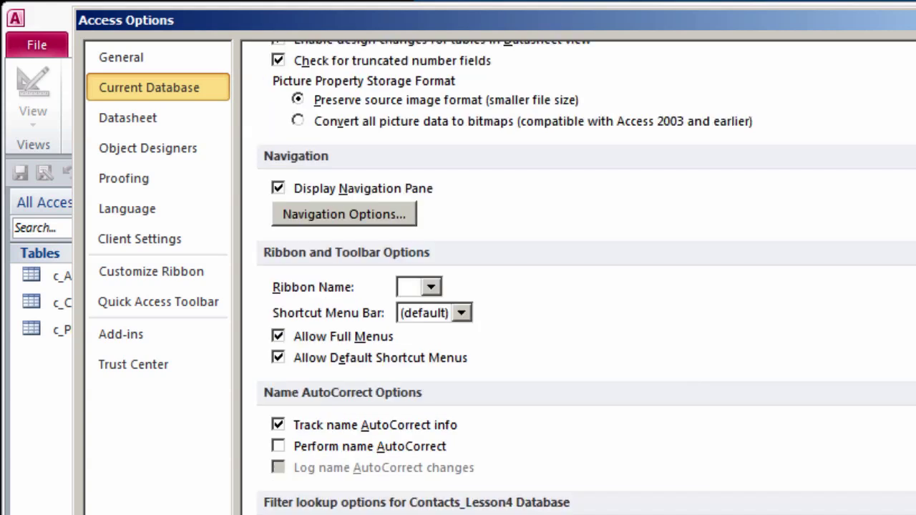
{"action": "left_click", "coordinate": [283, 425]}
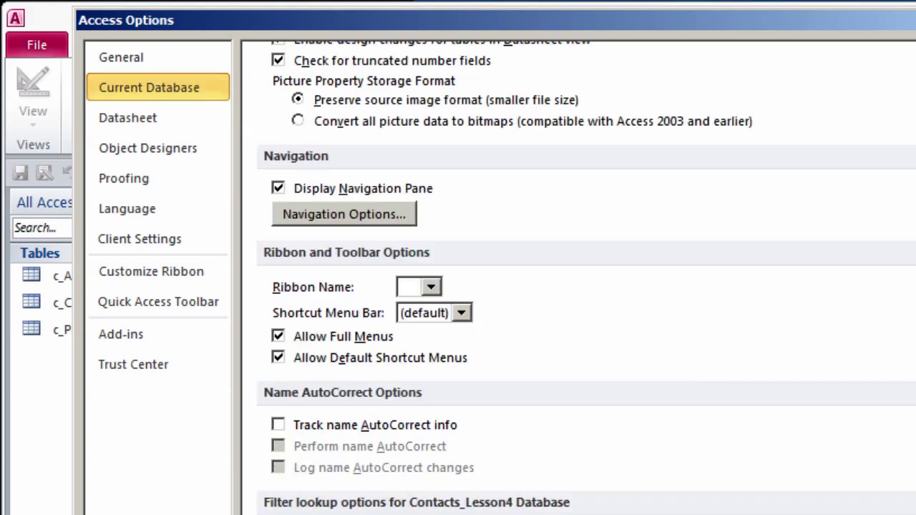
{"action": "key", "text": "Return"}
{"action": "left_click", "coordinate": [35, 52]}
{"action": "left_click", "coordinate": [295, 214]}
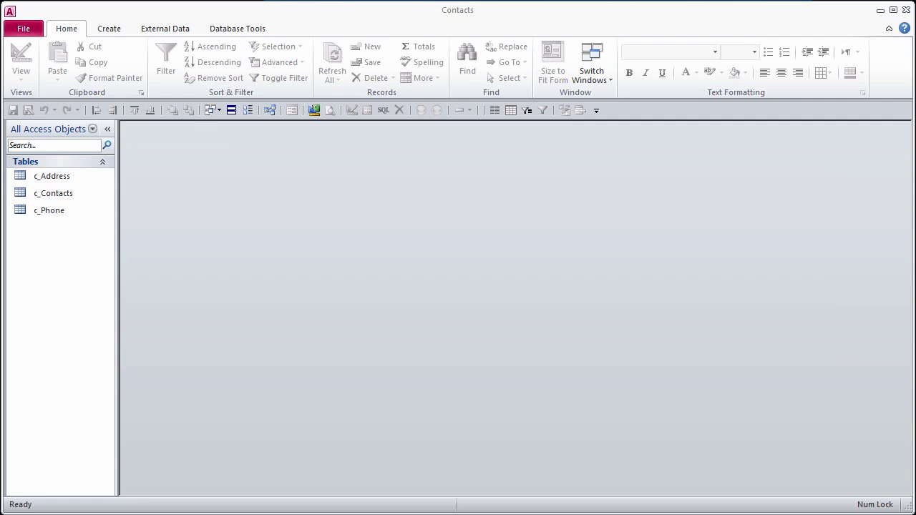
Step: Open the Relationships diagram and resize the c_Contacts, c_Address and c_Phone field lists to show every field
{"action": "key", "text": "alt+y"}
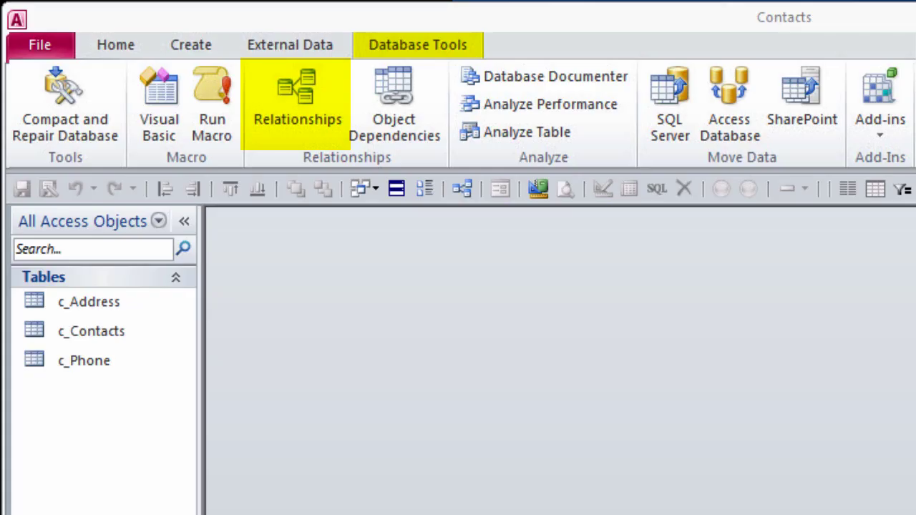
{"action": "left_click", "coordinate": [462, 188]}
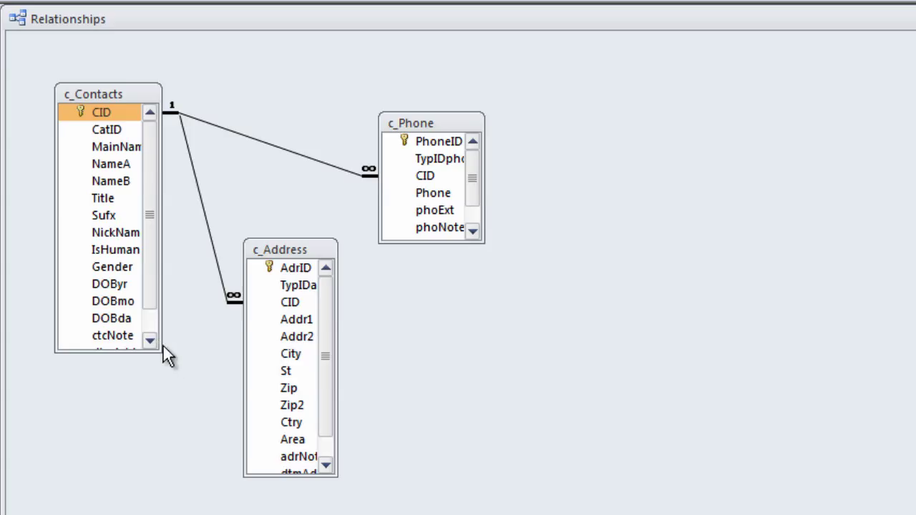
{"action": "left_click_drag", "start_coordinate": [161, 350], "coordinate": [181, 393]}
{"action": "left_click_drag", "start_coordinate": [335, 476], "coordinate": [358, 493]}
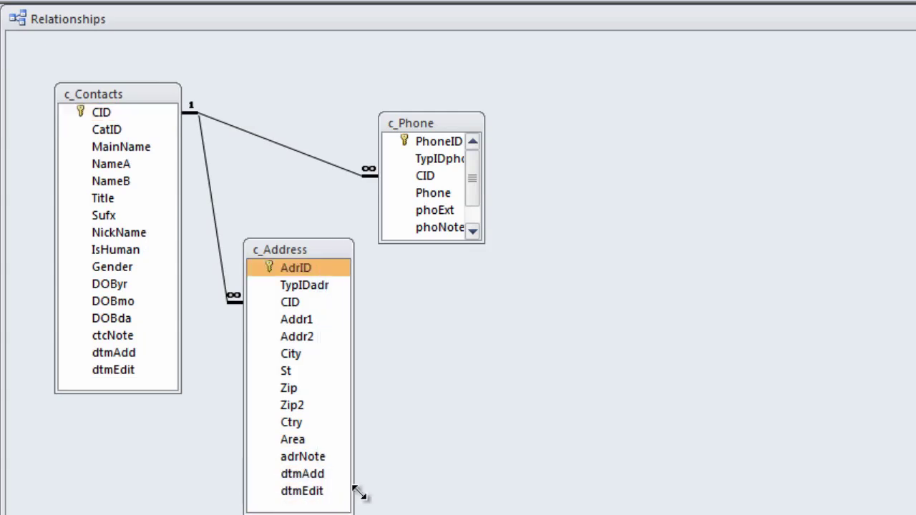
{"action": "left_click", "coordinate": [481, 241]}
{"action": "left_click_drag", "start_coordinate": [481, 242], "coordinate": [490, 284]}
{"action": "left_click", "coordinate": [116, 129]}
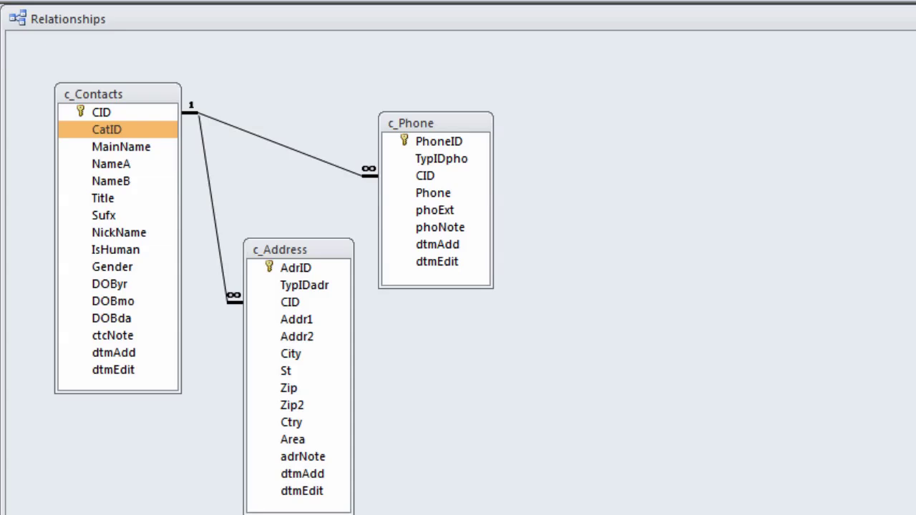
Step: Copy c_Phone and paste it as a Structure Only table named c_Category
{"action": "left_click", "coordinate": [77, 231]}
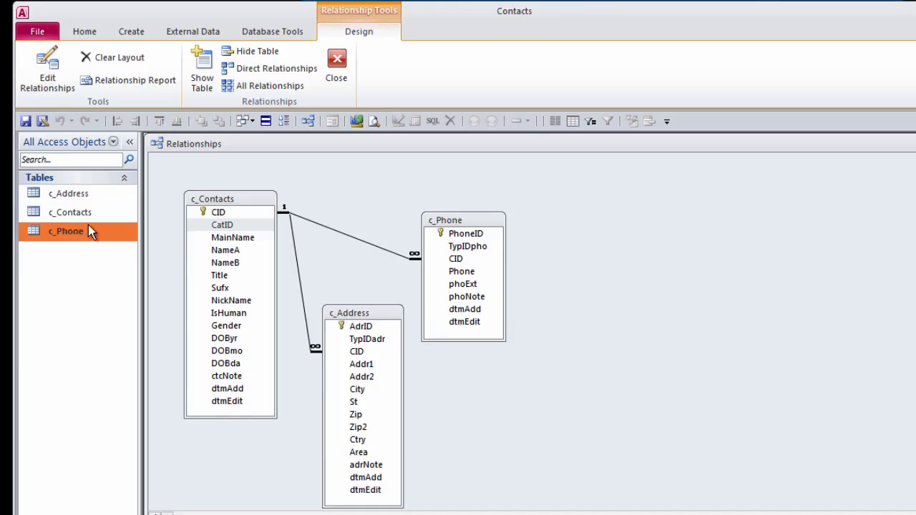
{"action": "right_click", "coordinate": [89, 232]}
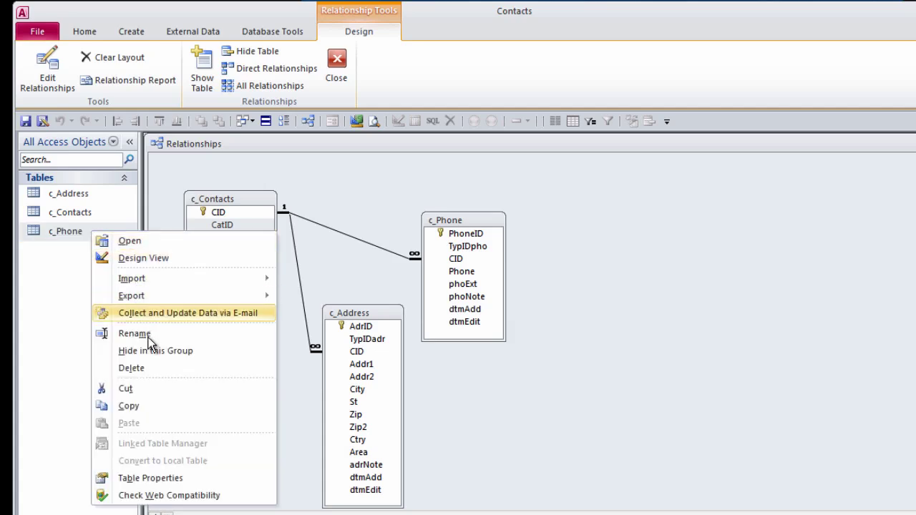
{"action": "left_click", "coordinate": [159, 403]}
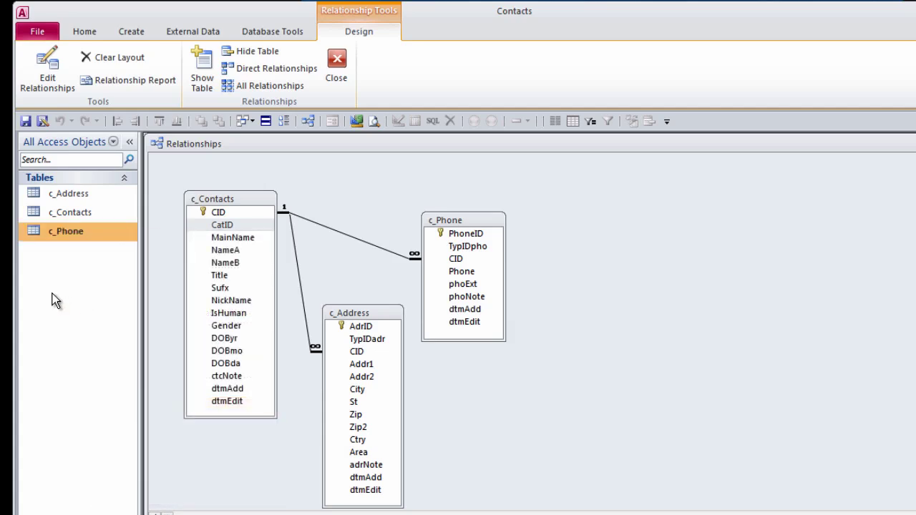
{"action": "right_click", "coordinate": [53, 294]}
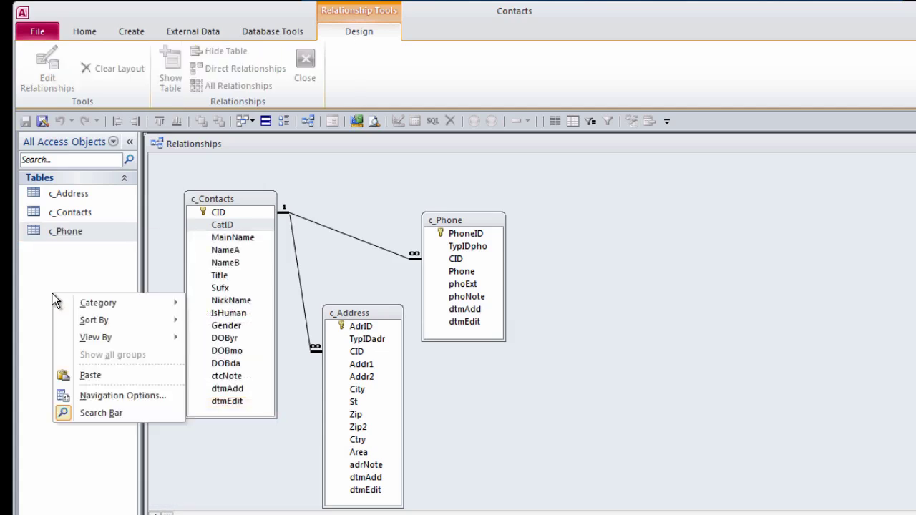
{"action": "left_click", "coordinate": [117, 377]}
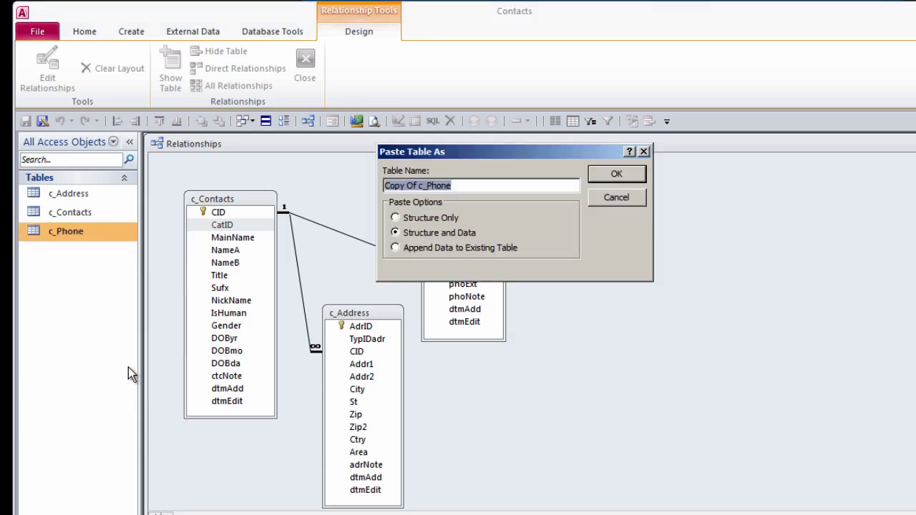
{"action": "key", "text": "BackSpace"}
{"action": "type", "text": "c_Ca"}
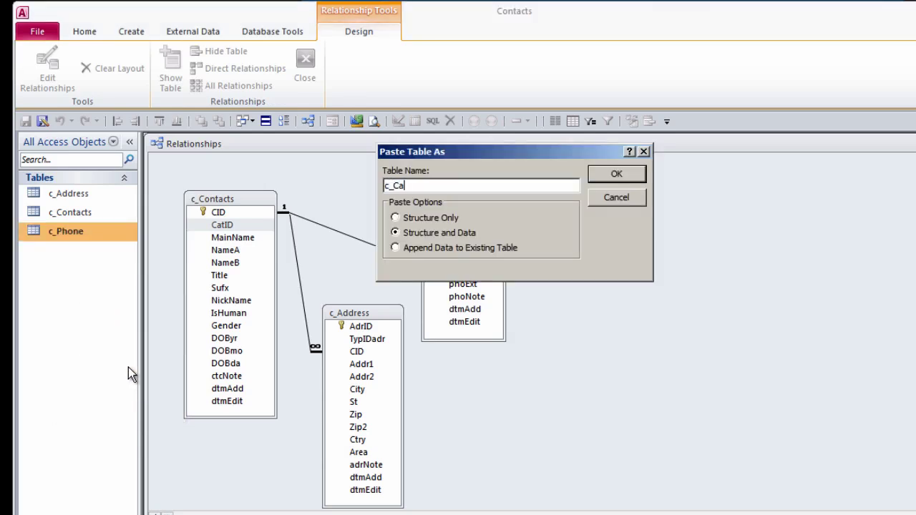
{"action": "type", "text": "tegori"}
{"action": "type", "text": "es"}
{"action": "key", "text": "BackSpace"}
{"action": "key", "text": "BackSpace"}
{"action": "key", "text": "BackSpace"}
{"action": "type", "text": "y"}
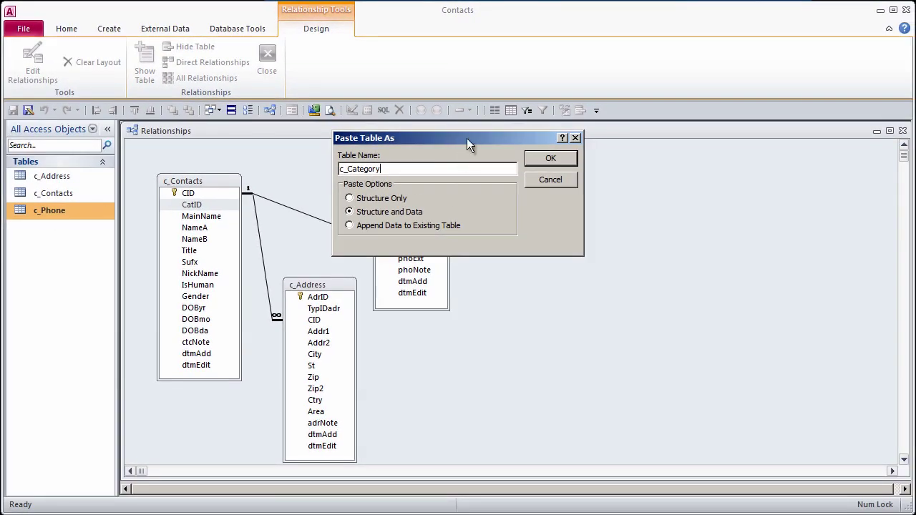
{"action": "left_click_drag", "start_coordinate": [465, 133], "coordinate": [672, 173]}
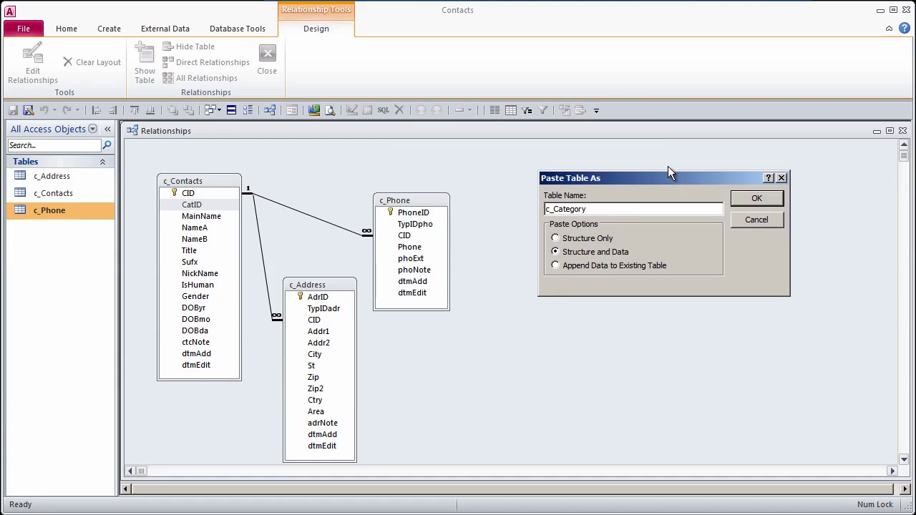
{"action": "left_click", "coordinate": [557, 239]}
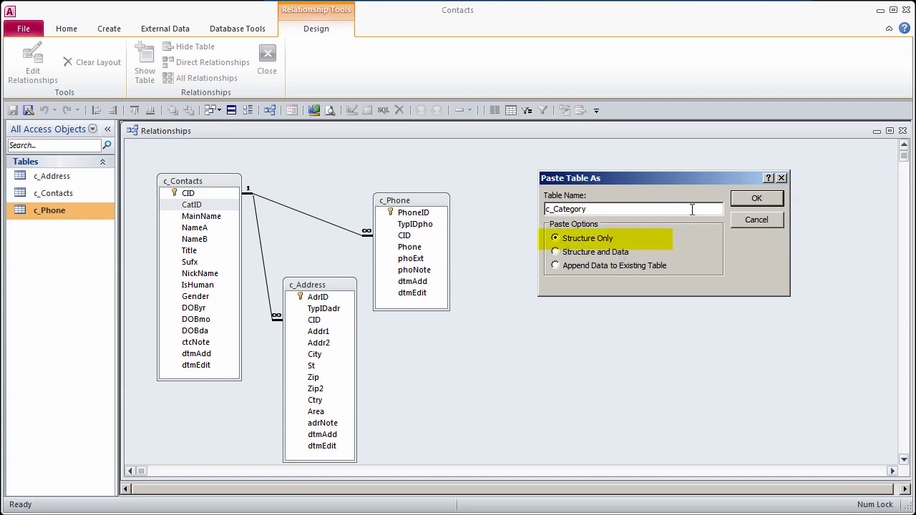
{"action": "left_click", "coordinate": [756, 198]}
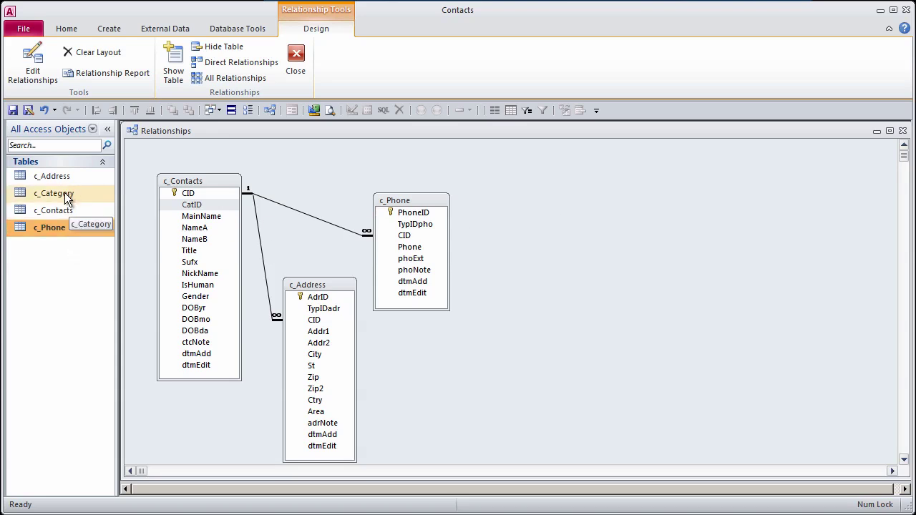
Step: Rename the c_Contacts table to c_Contact
{"action": "right_click", "coordinate": [74, 212]}
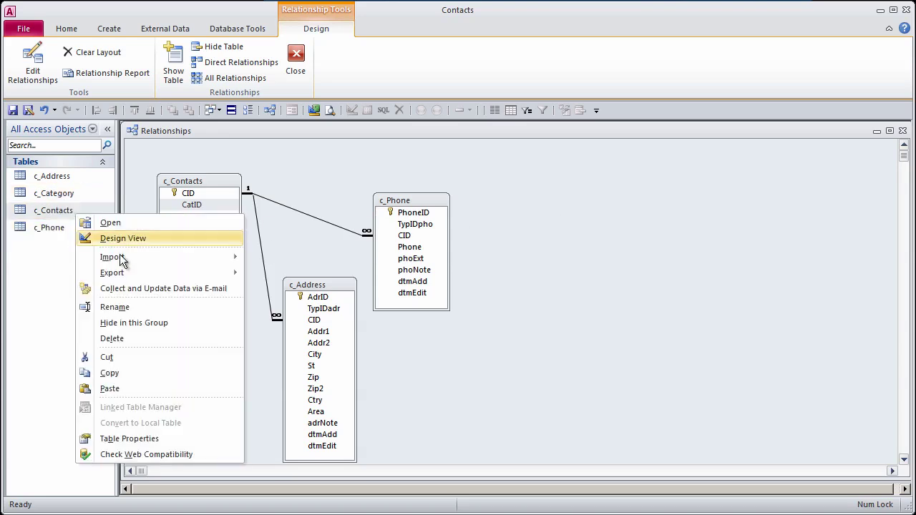
{"action": "left_click", "coordinate": [159, 307]}
{"action": "left_click", "coordinate": [80, 210]}
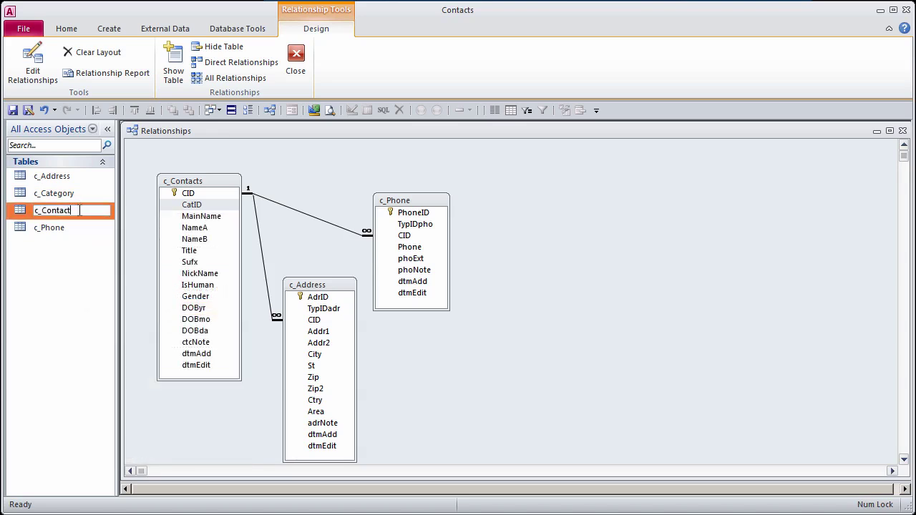
{"action": "key", "text": "Return"}
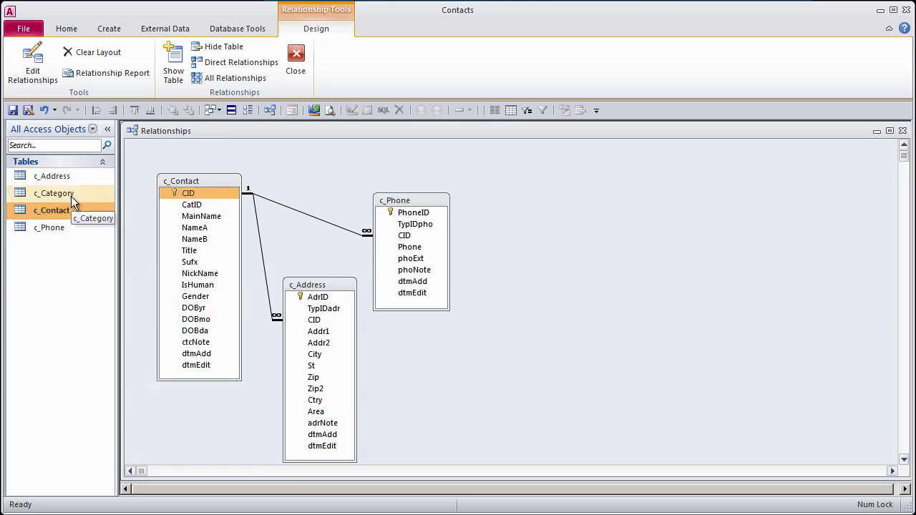
Step: In c_Category's design, rename the PhoneID key field to CatID with description CatID
{"action": "right_click", "coordinate": [71, 196]}
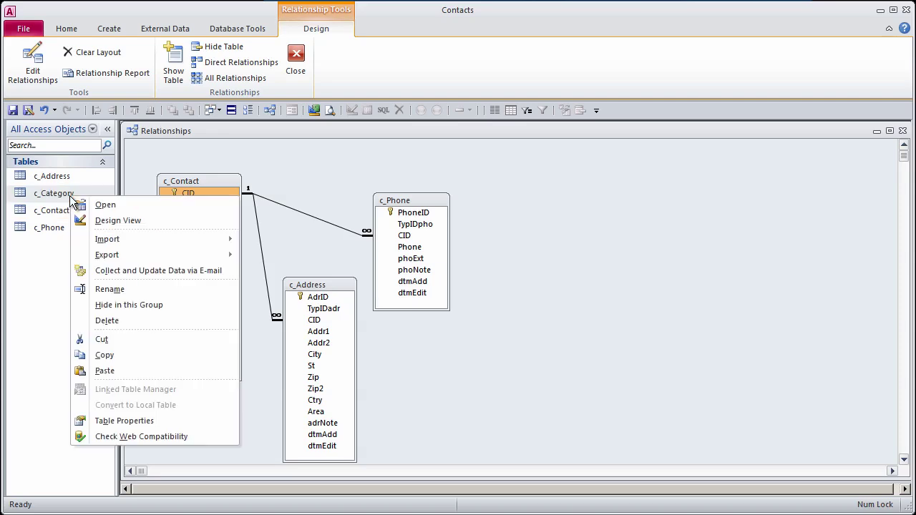
{"action": "left_click", "coordinate": [136, 220]}
{"action": "left_click", "coordinate": [720, 75]}
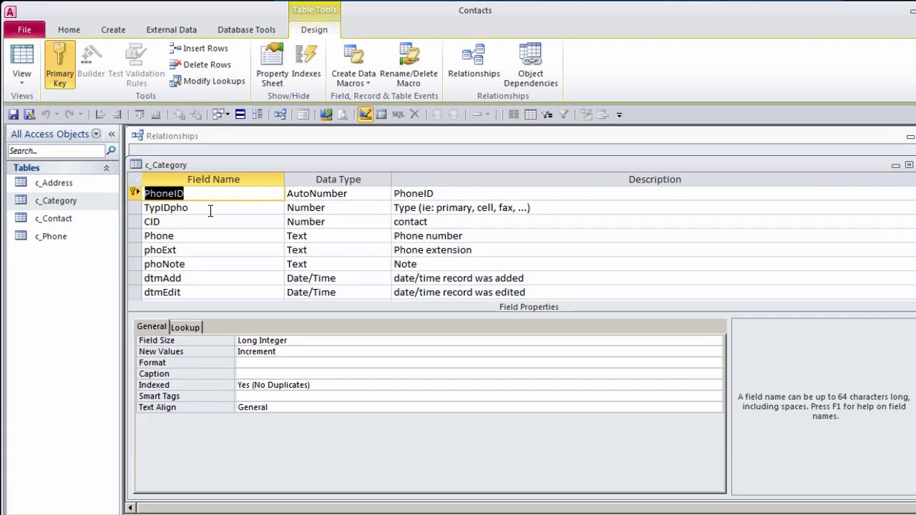
{"action": "type", "text": "CatID"}
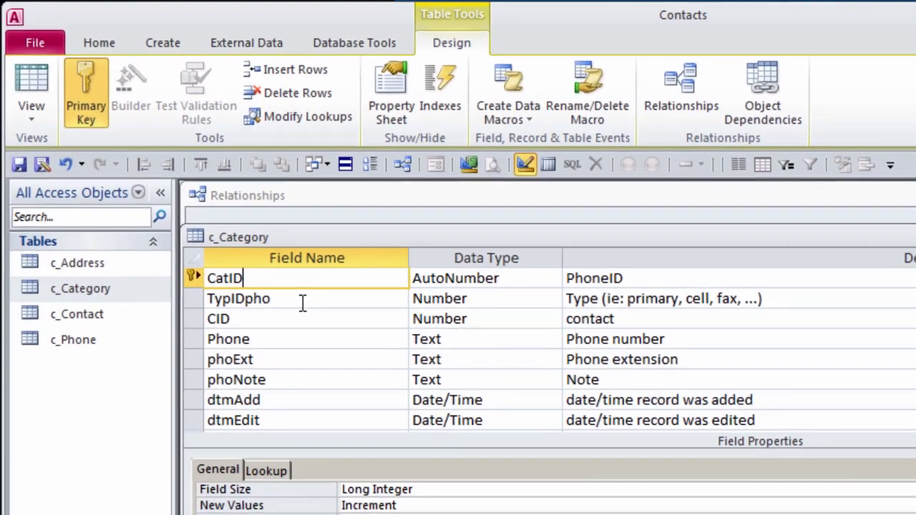
{"action": "key", "text": "F2"}
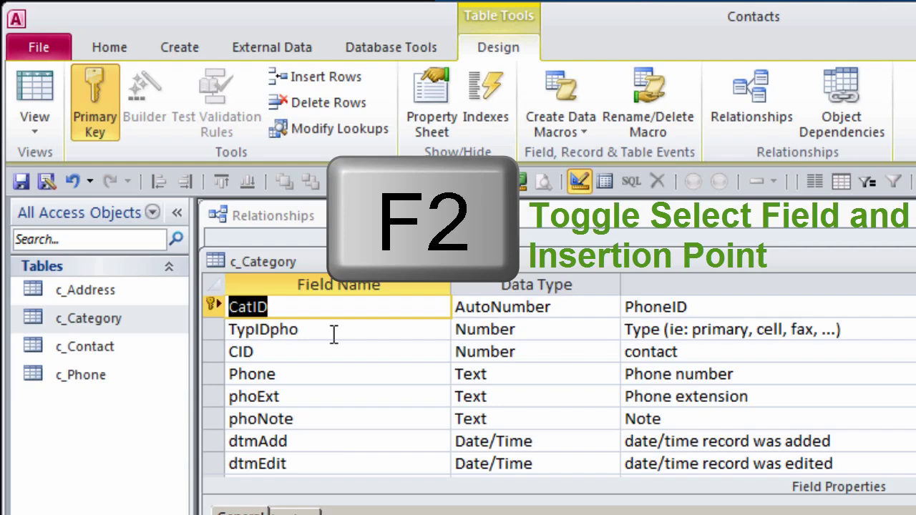
{"action": "key", "text": "Tab"}
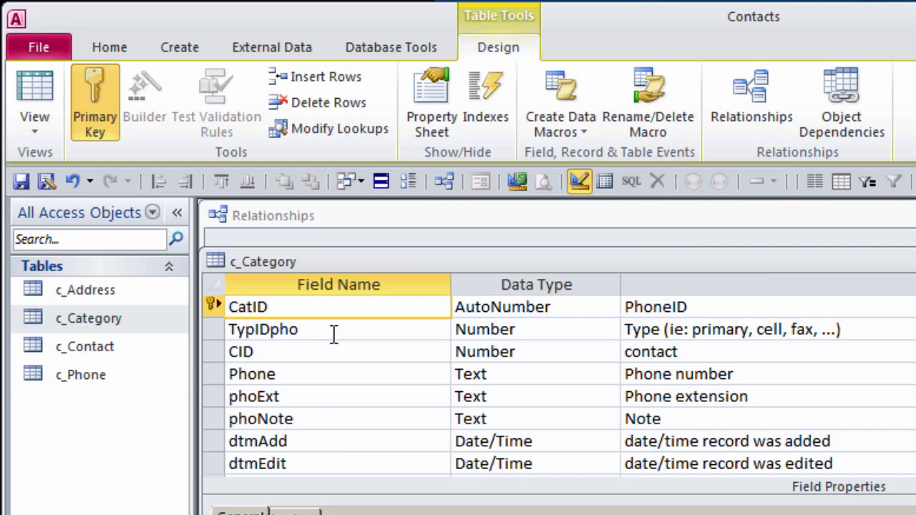
{"action": "key", "text": "Tab"}
{"action": "key", "text": "ctrl+v"}
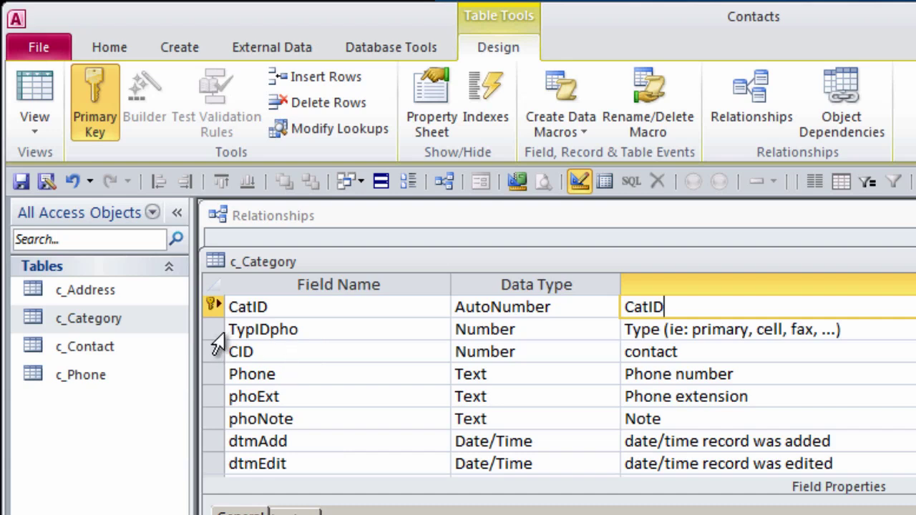
Step: Delete the TypIDpho and CID fields and rename Phone to Category, described 'Category'
{"action": "left_click", "coordinate": [212, 330]}
{"action": "key", "text": "Delete"}
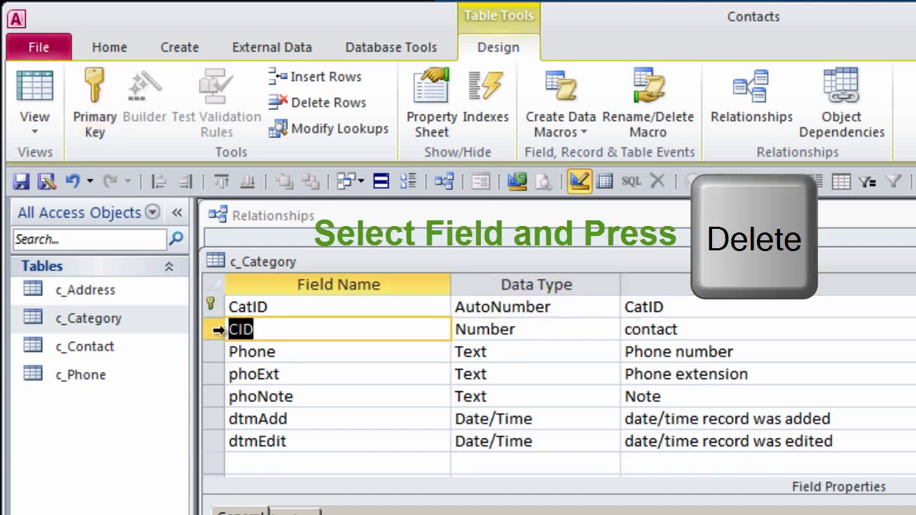
{"action": "left_click", "coordinate": [213, 331]}
{"action": "key", "text": "Delete"}
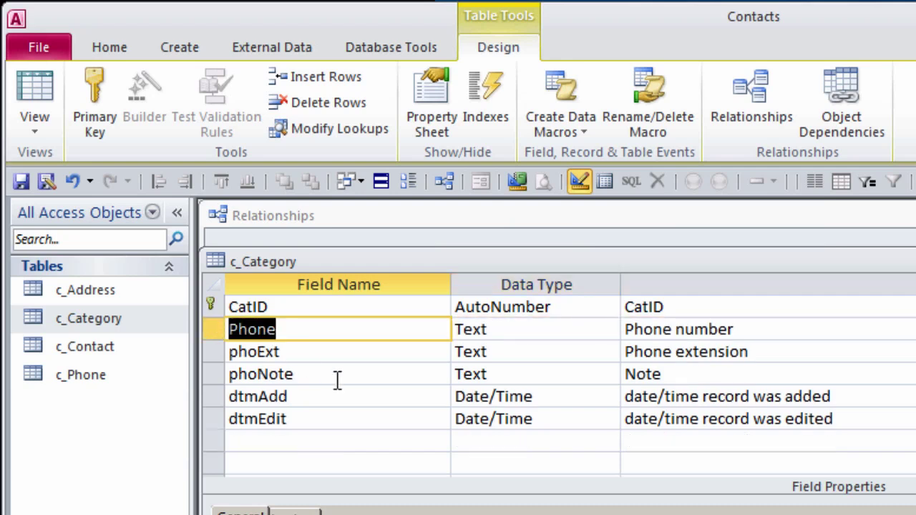
{"action": "type", "text": "Category"}
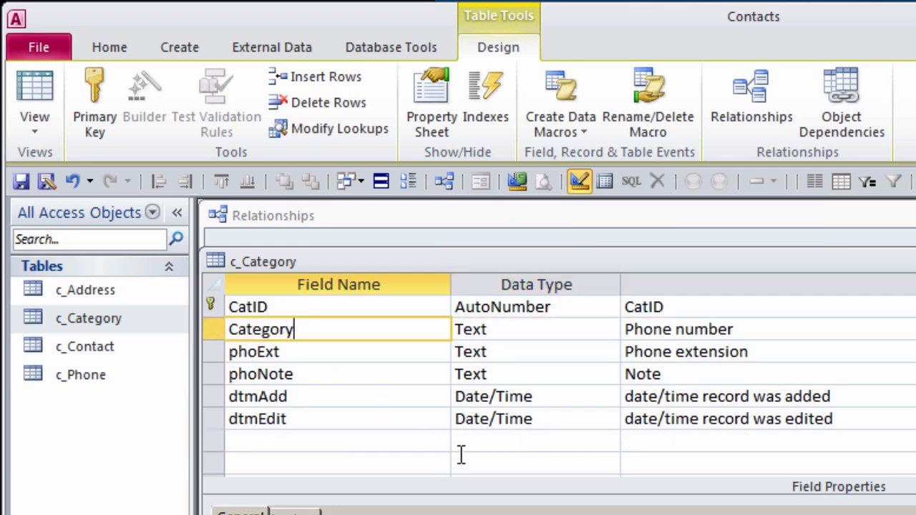
{"action": "key", "text": "Tab"}
{"action": "key", "text": "Tab"}
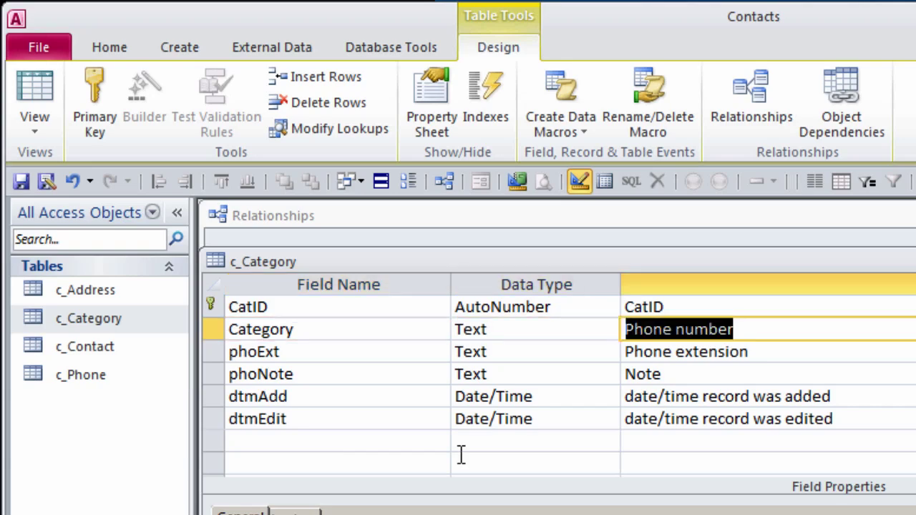
{"action": "type", "text": "Category"}
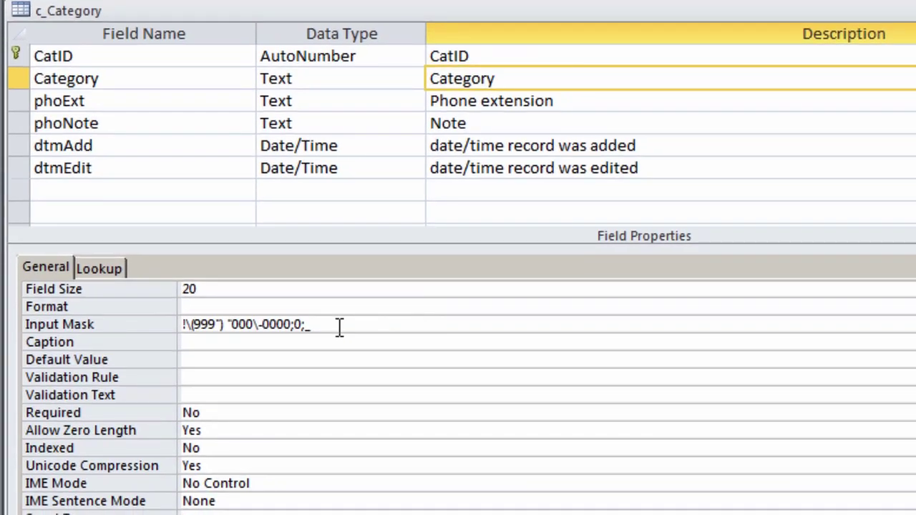
Step: Clear the Category field's input mask and set its field size to 50
{"action": "left_click", "coordinate": [142, 324]}
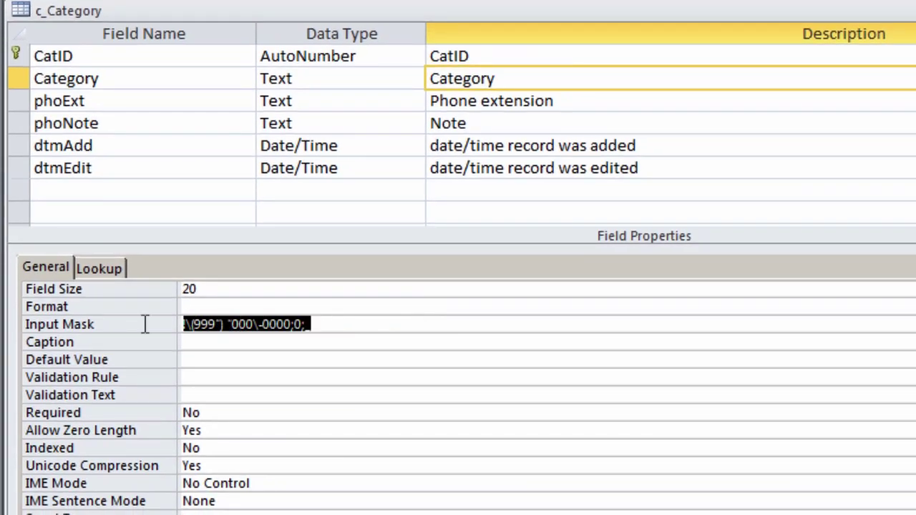
{"action": "key", "text": "Delete"}
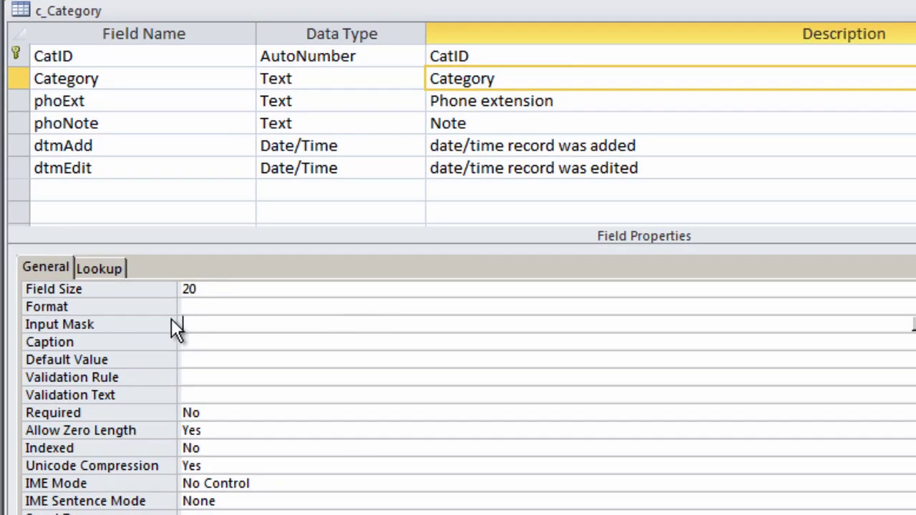
{"action": "left_click", "coordinate": [117, 287]}
{"action": "type", "text": "50"}
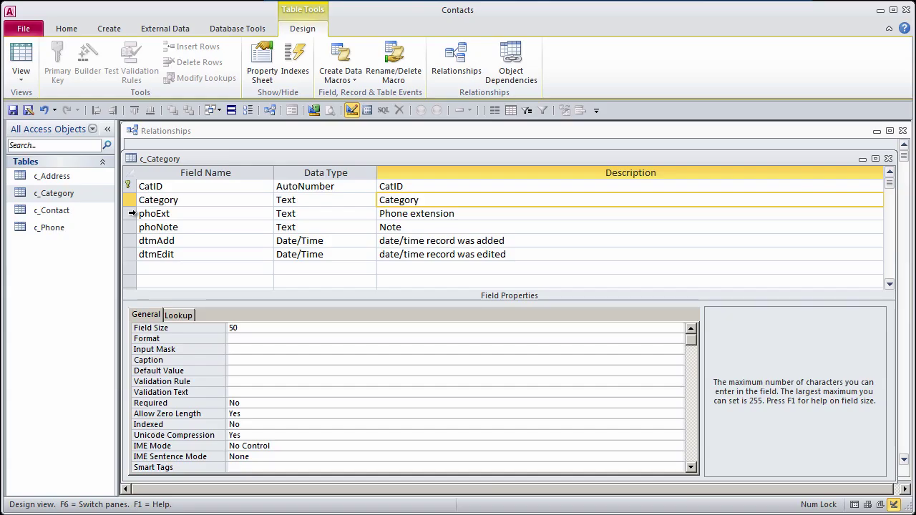
Step: Delete the phoExt and phoNote fields and save the c_Category design
{"action": "left_click_drag", "start_coordinate": [19, 101], "coordinate": [19, 119]}
{"action": "left_click_drag", "start_coordinate": [129, 225], "coordinate": [134, 220]}
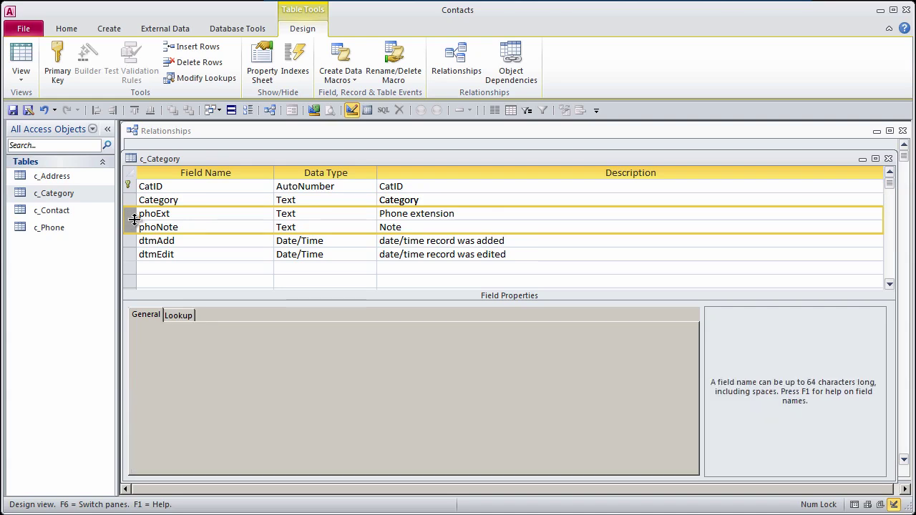
{"action": "key", "text": "Delete"}
{"action": "left_click", "coordinate": [233, 199]}
{"action": "left_click", "coordinate": [13, 109]}
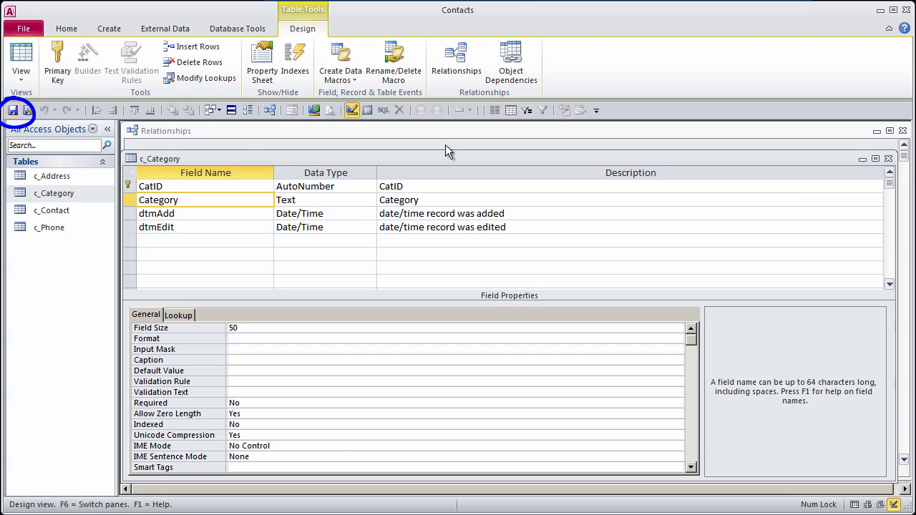
Step: Close c_Category and shift c_Phone, c_Address and c_Contact right in the diagram
{"action": "left_click", "coordinate": [888, 158]}
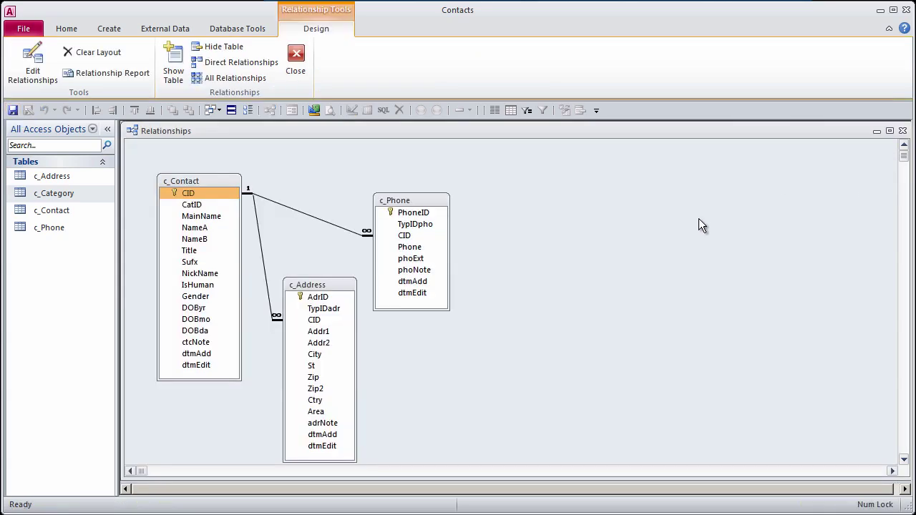
{"action": "left_click_drag", "start_coordinate": [418, 201], "coordinate": [504, 225]}
{"action": "left_click_drag", "start_coordinate": [331, 290], "coordinate": [417, 274]}
{"action": "left_click_drag", "start_coordinate": [203, 187], "coordinate": [286, 180]}
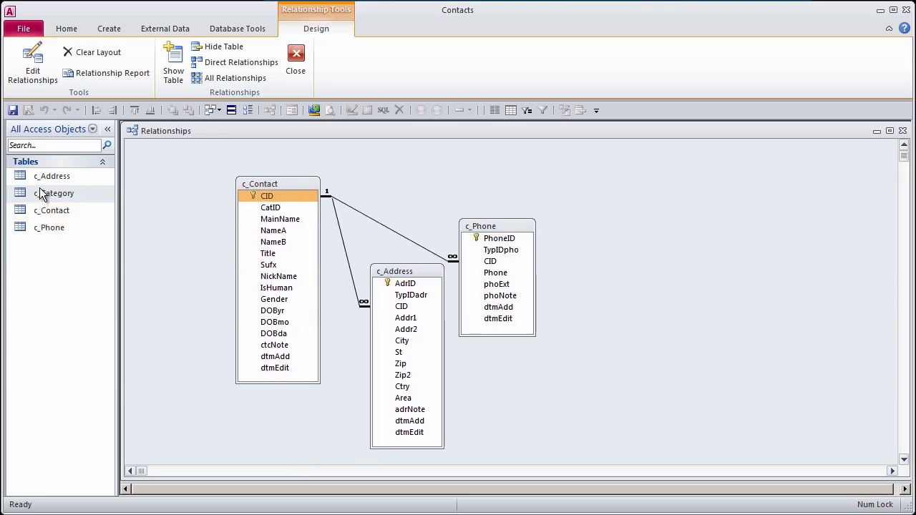
Step: Add c_Category to the diagram left of c_Contact, resized and moved slightly lower
{"action": "left_click_drag", "start_coordinate": [40, 189], "coordinate": [191, 165]}
{"action": "left_click_drag", "start_coordinate": [230, 256], "coordinate": [199, 226]}
{"action": "left_click_drag", "start_coordinate": [170, 166], "coordinate": [173, 195]}
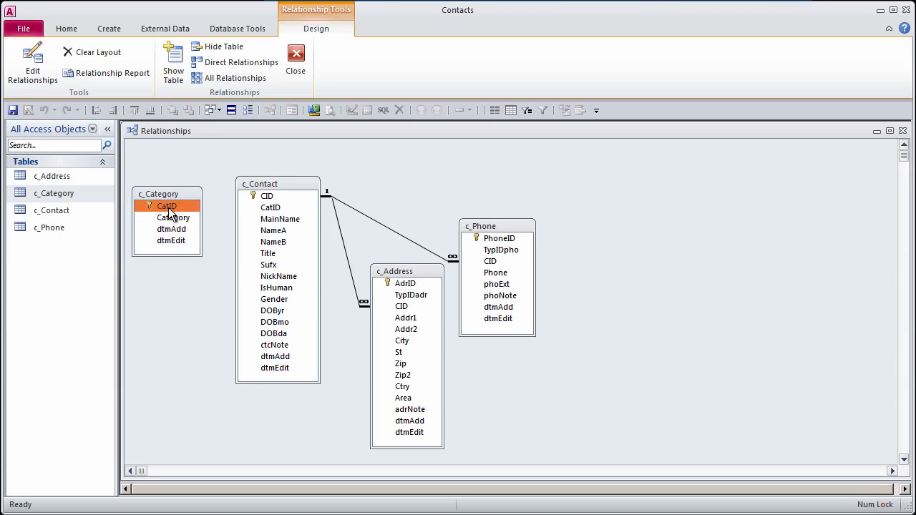
Step: Cancel the first CatID link attempt after finding it matched to CID
{"action": "left_click_drag", "start_coordinate": [170, 210], "coordinate": [267, 198]}
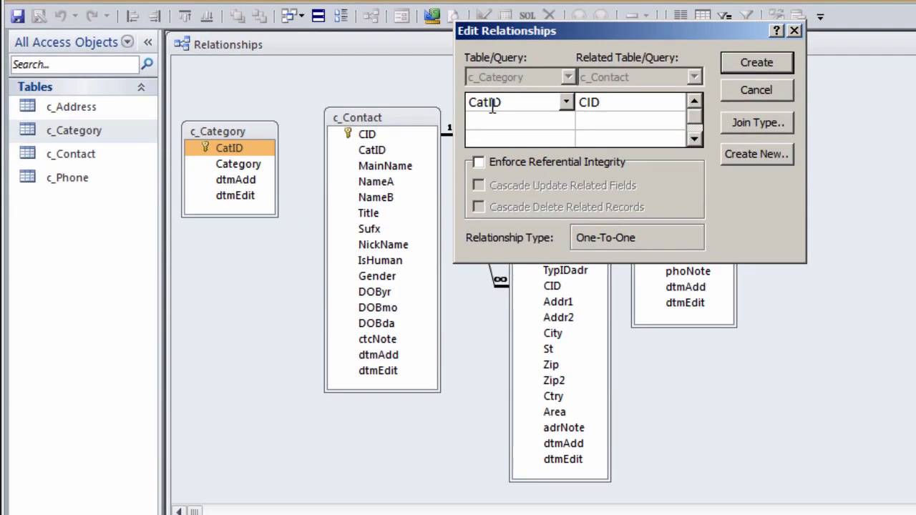
{"action": "left_click", "coordinate": [623, 103]}
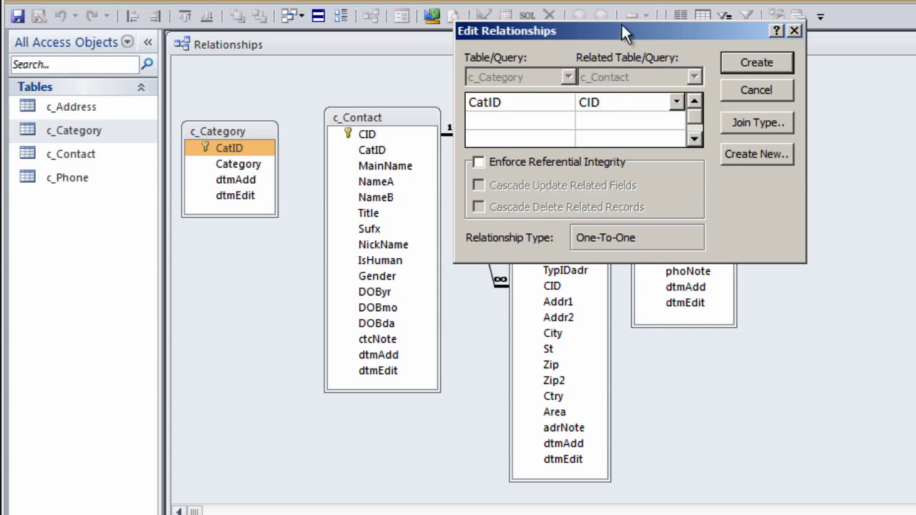
{"action": "left_click_drag", "start_coordinate": [622, 32], "coordinate": [667, 74]}
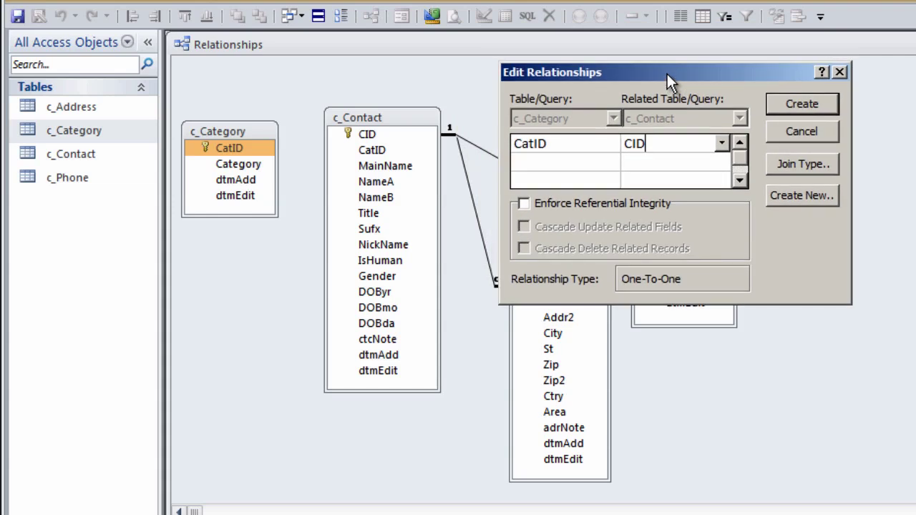
{"action": "left_click_drag", "start_coordinate": [667, 73], "coordinate": [723, 85]}
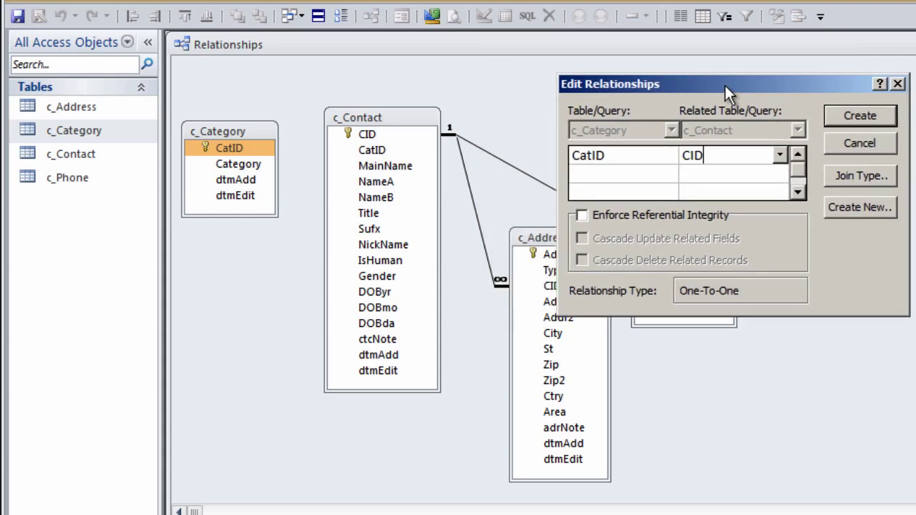
{"action": "left_click", "coordinate": [870, 143]}
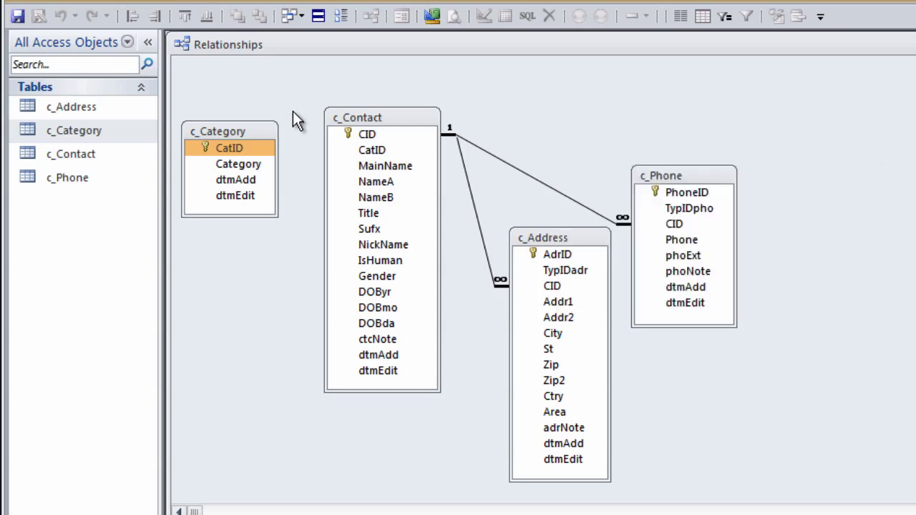
Step: Link c_Category's CatID to c_Contact's CatID with referential integrity enforced
{"action": "left_click_drag", "start_coordinate": [206, 153], "coordinate": [374, 152]}
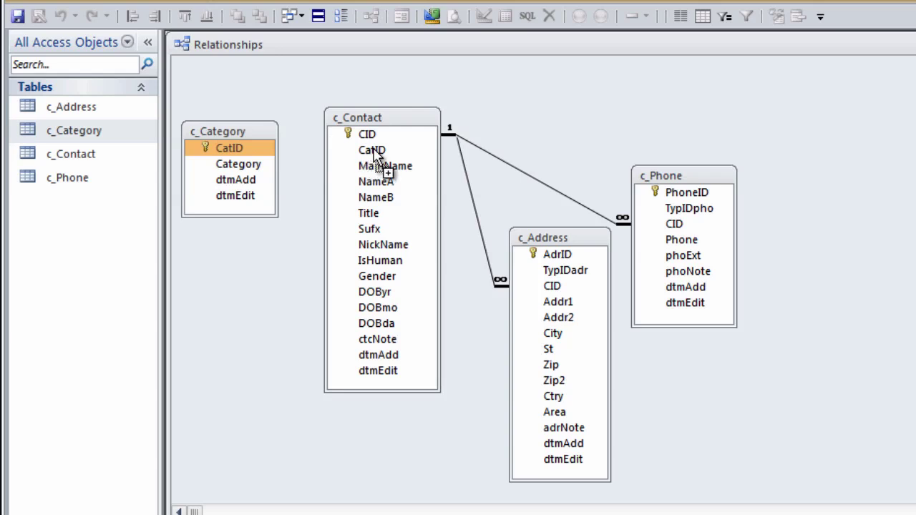
{"action": "left_click_drag", "start_coordinate": [374, 152], "coordinate": [375, 153]}
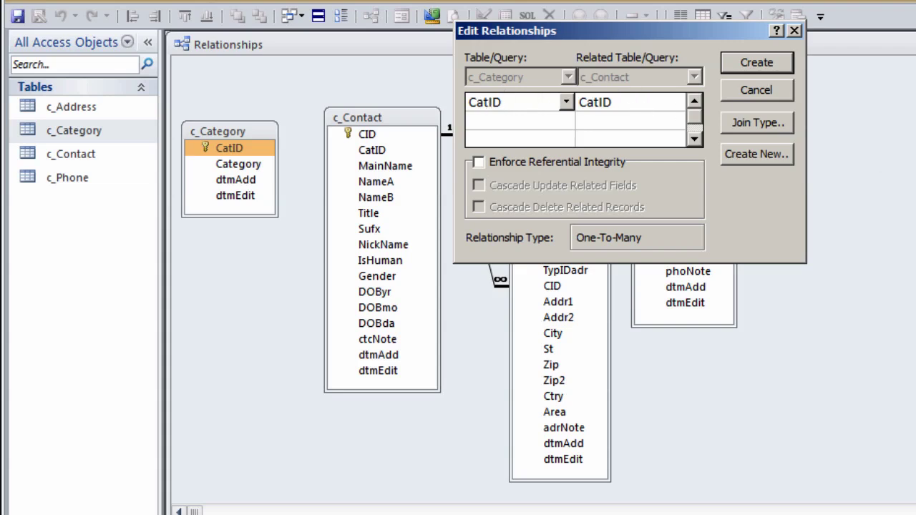
{"action": "left_click", "coordinate": [479, 163]}
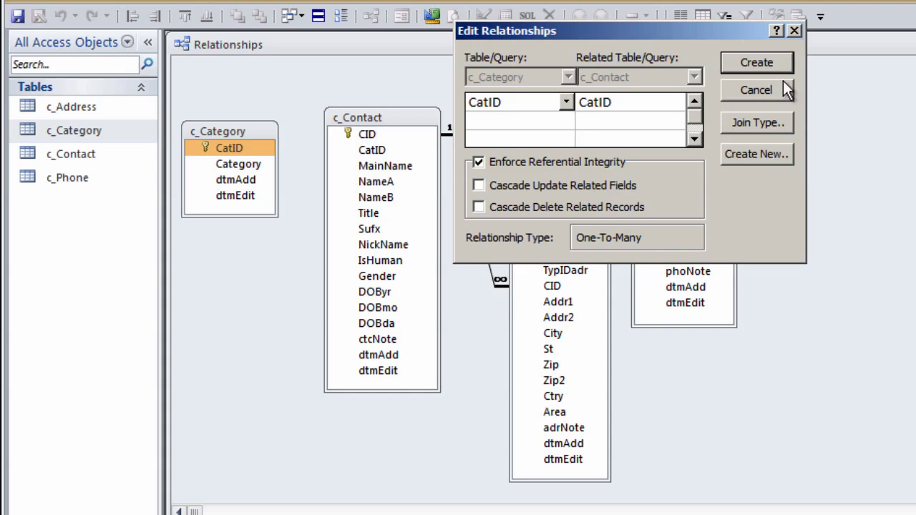
{"action": "left_click", "coordinate": [759, 61]}
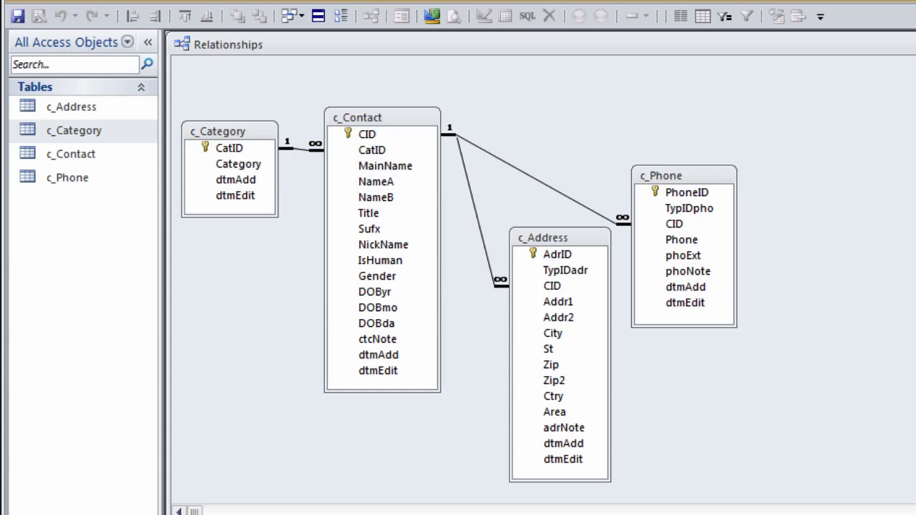
Step: Copy c_Phone and paste it as a structure-only table named c_eAddress
{"action": "left_click", "coordinate": [78, 176]}
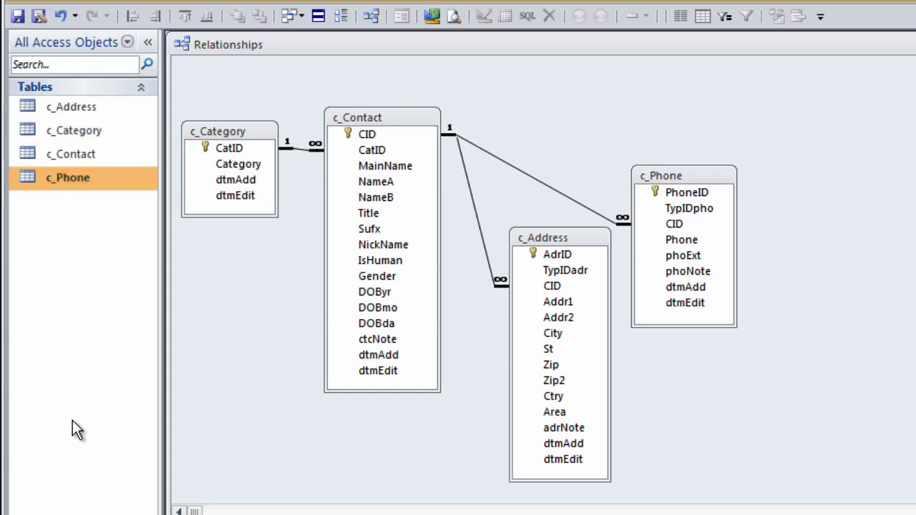
{"action": "key", "text": "ctrl+c"}
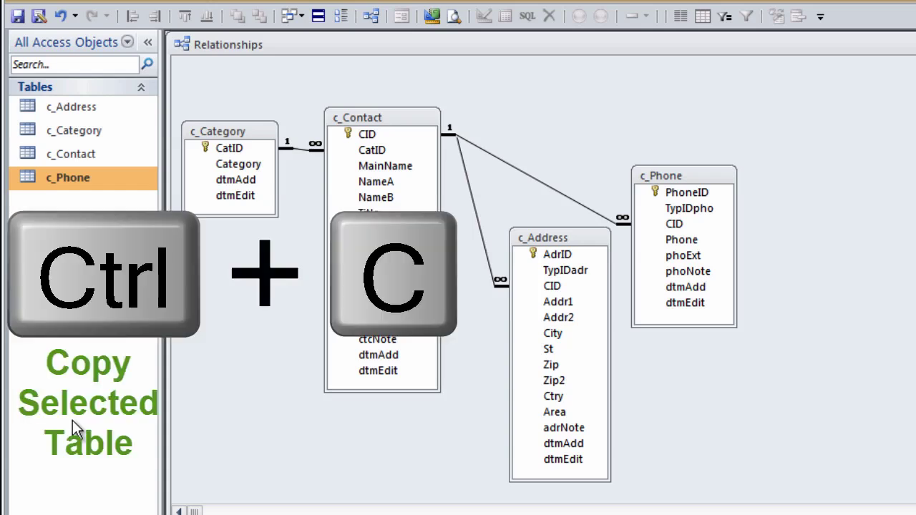
{"action": "key", "text": "ctrl+v"}
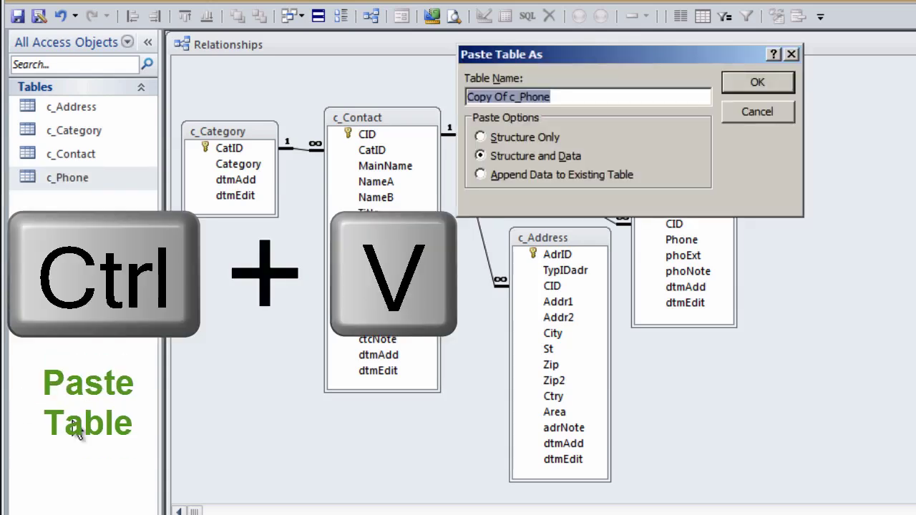
{"action": "type", "text": "c_"}
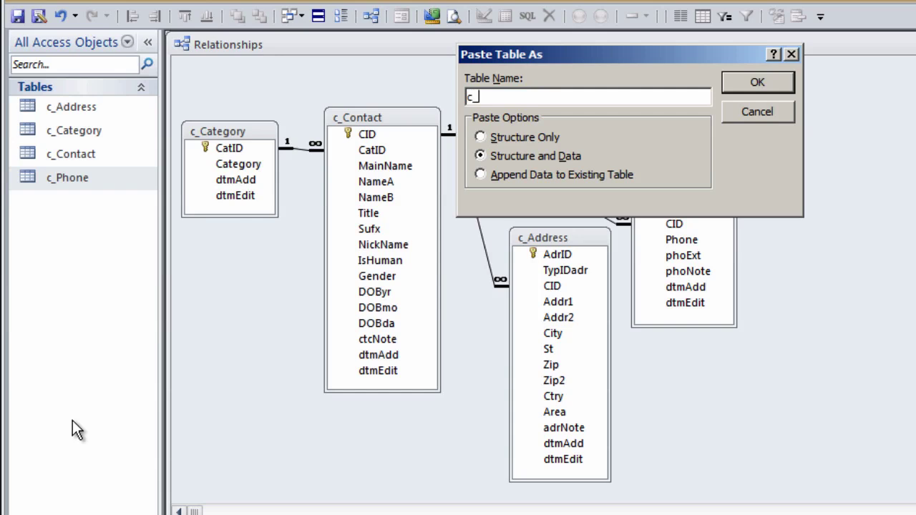
{"action": "type", "text": "eAddress"}
{"action": "left_click", "coordinate": [480, 137]}
{"action": "left_click", "coordinate": [757, 82]}
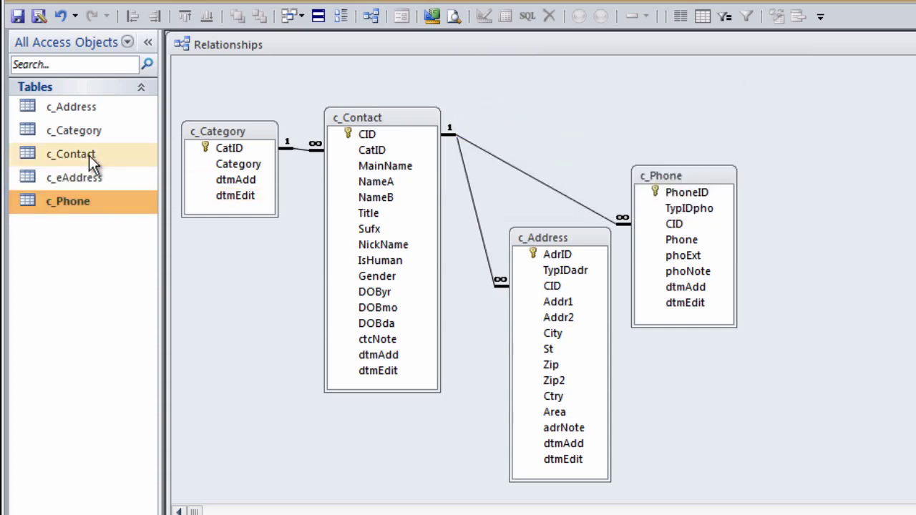
Step: In c_eAddress design view, rename the first field eAdrID and make eAdrID its description
{"action": "right_click", "coordinate": [99, 179]}
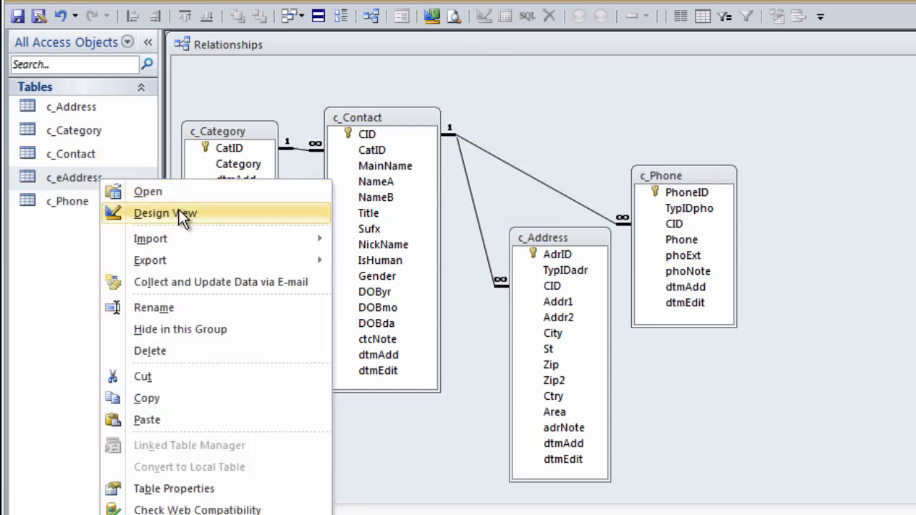
{"action": "left_click", "coordinate": [179, 213]}
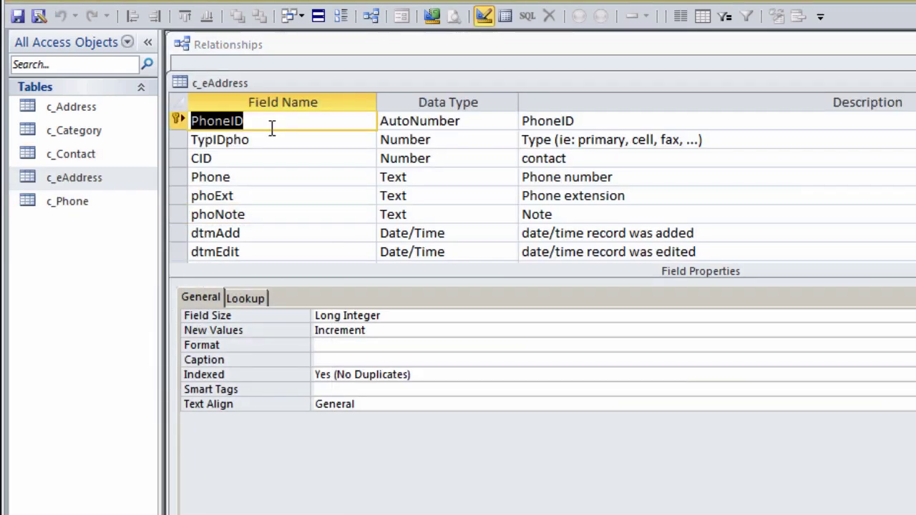
{"action": "type", "text": "e"}
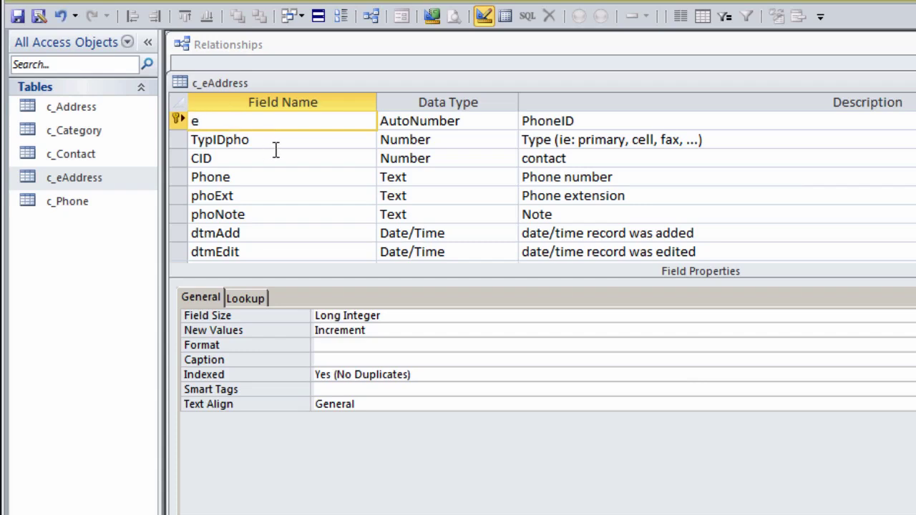
{"action": "type", "text": "AdrID"}
{"action": "key", "text": "F2"}
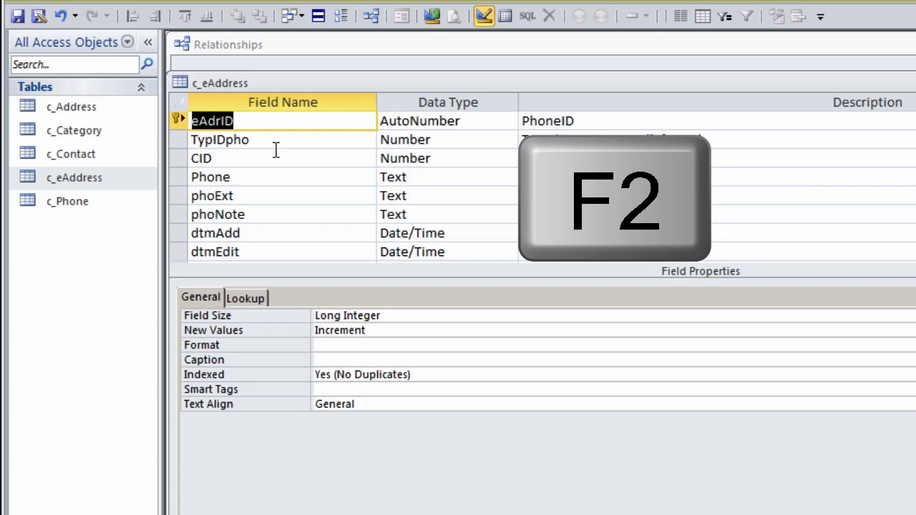
{"action": "key", "text": "ctrl+c"}
{"action": "key", "text": "Tab"}
{"action": "key", "text": "Tab"}
{"action": "key", "text": "ctrl+v"}
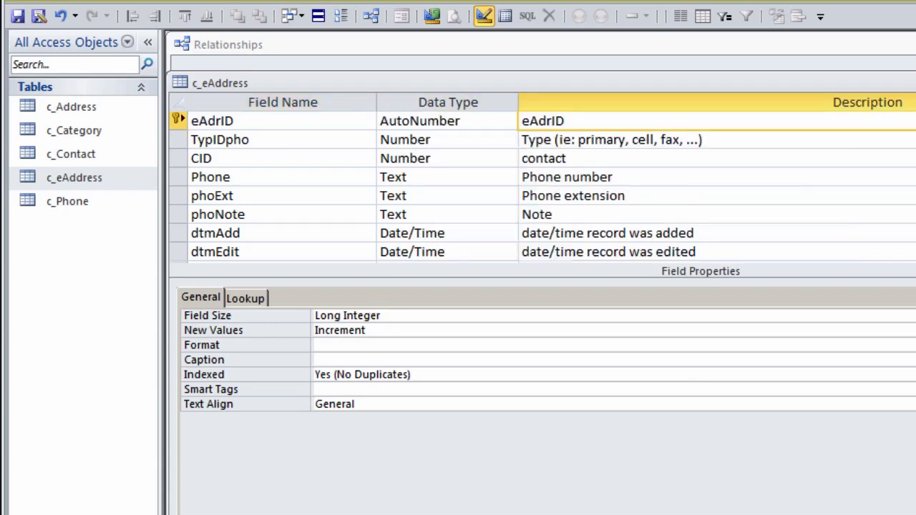
Step: Rename TypIDpho to TypIDead with types 'work, personal' in its description
{"action": "left_click", "coordinate": [224, 140]}
{"action": "left_click_drag", "start_coordinate": [226, 140], "coordinate": [318, 134]}
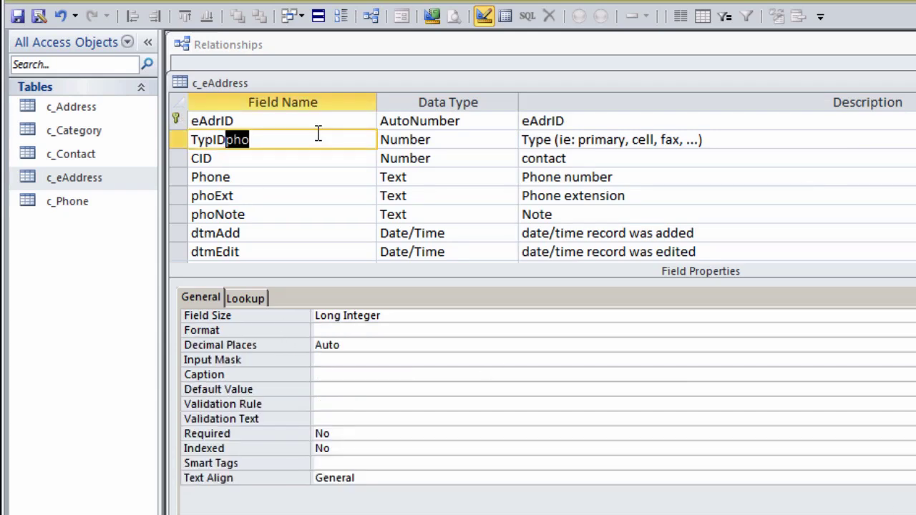
{"action": "type", "text": "ead"}
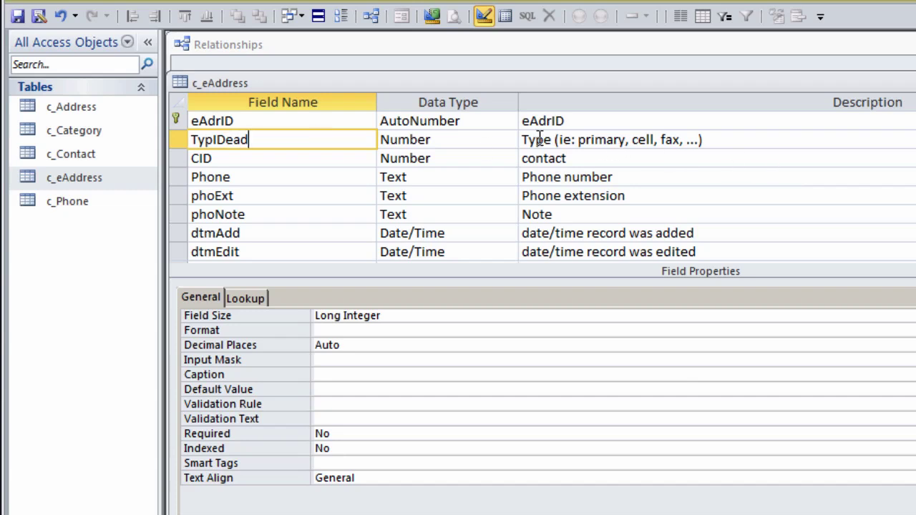
{"action": "left_click", "coordinate": [635, 136]}
{"action": "left_click_drag", "start_coordinate": [634, 139], "coordinate": [682, 140]}
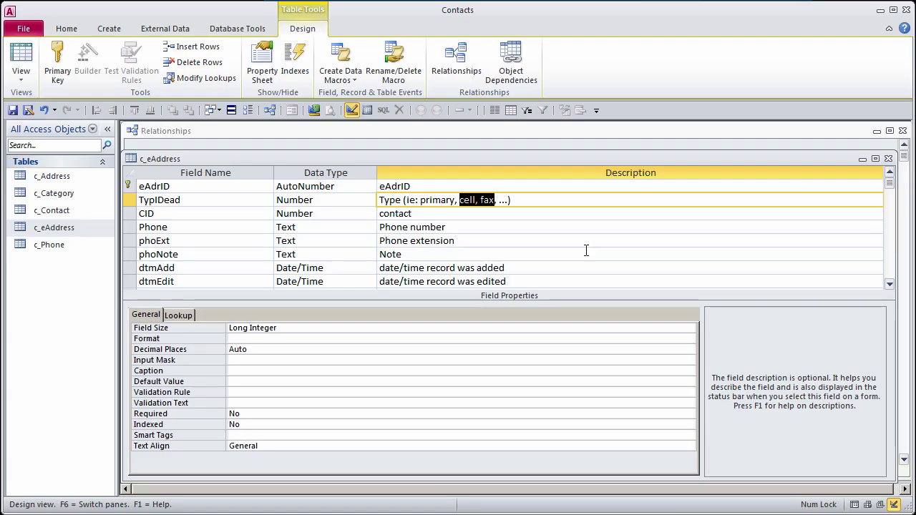
{"action": "type", "text": "work, personal"}
{"action": "left_click", "coordinate": [159, 212]}
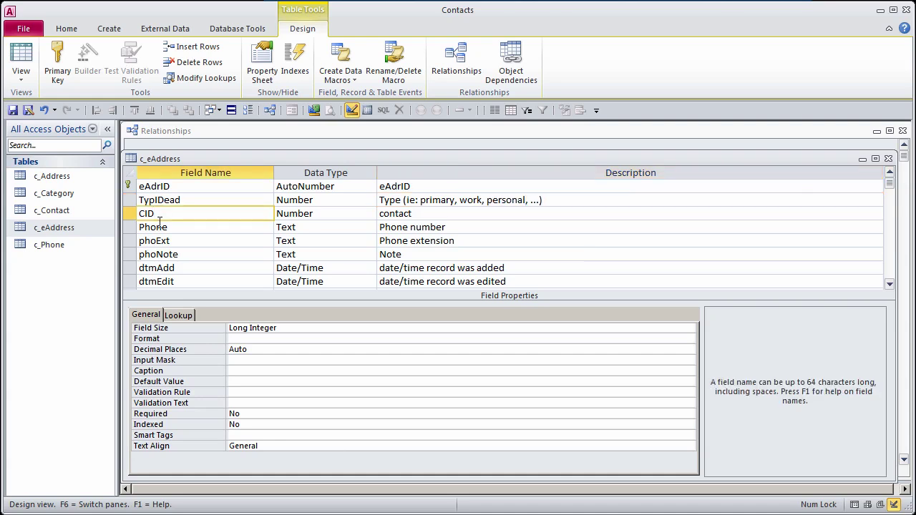
Step: Turn Phone into eAdr, described 'Email address', with no input mask and size 100
{"action": "double_click", "coordinate": [171, 228]}
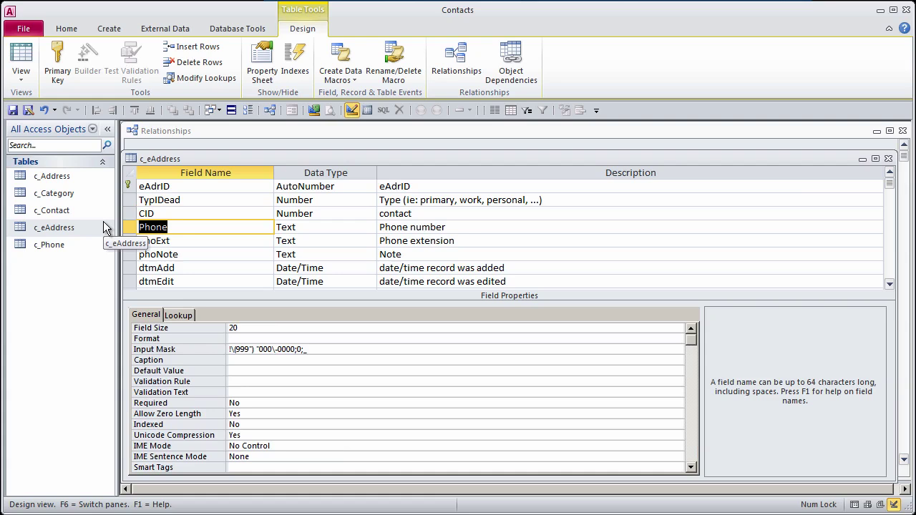
{"action": "type", "text": "eAdr"}
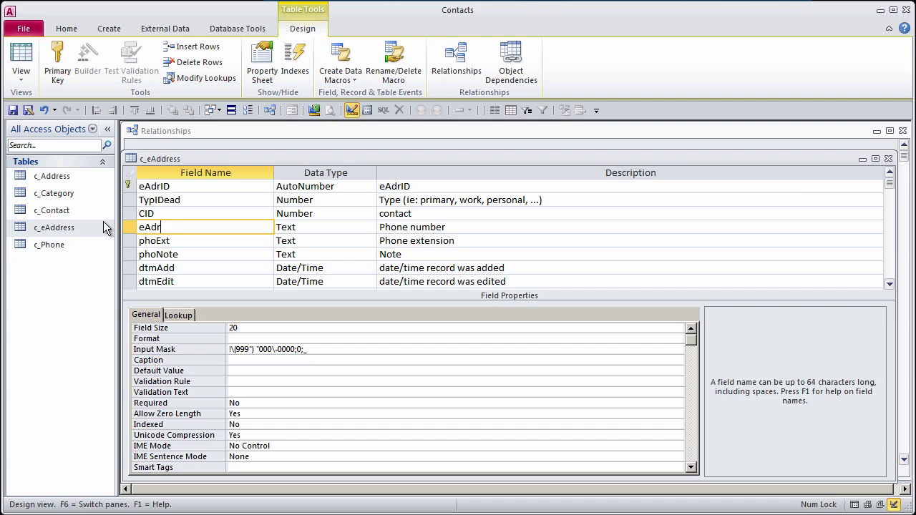
{"action": "key", "text": "Tab"}
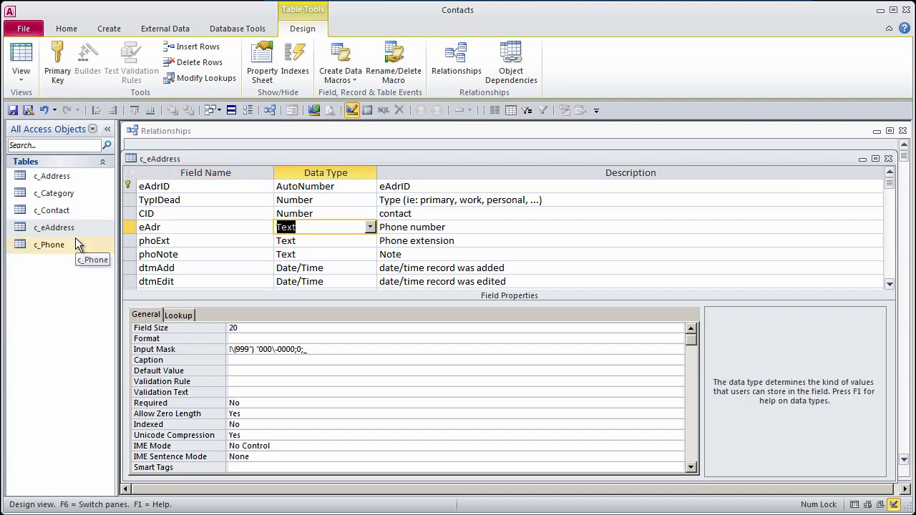
{"action": "key", "text": "Tab"}
{"action": "type", "text": "Email a"}
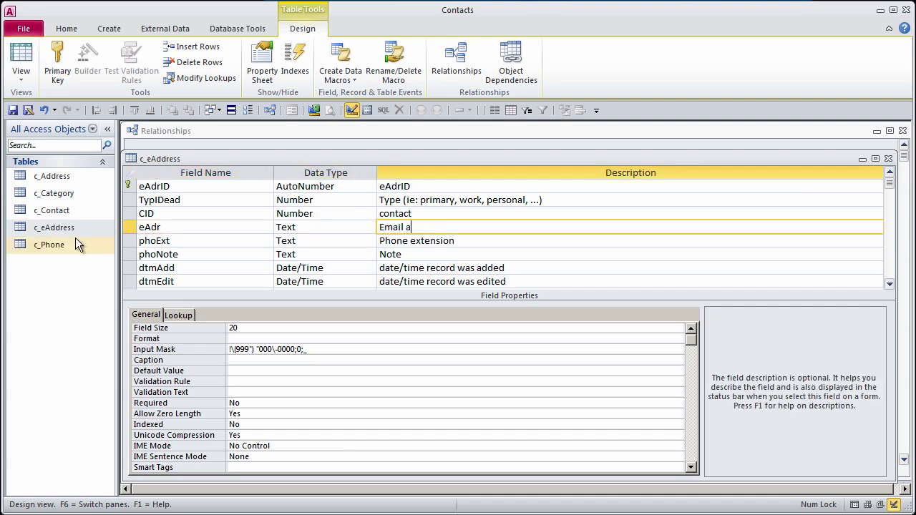
{"action": "type", "text": "ddress"}
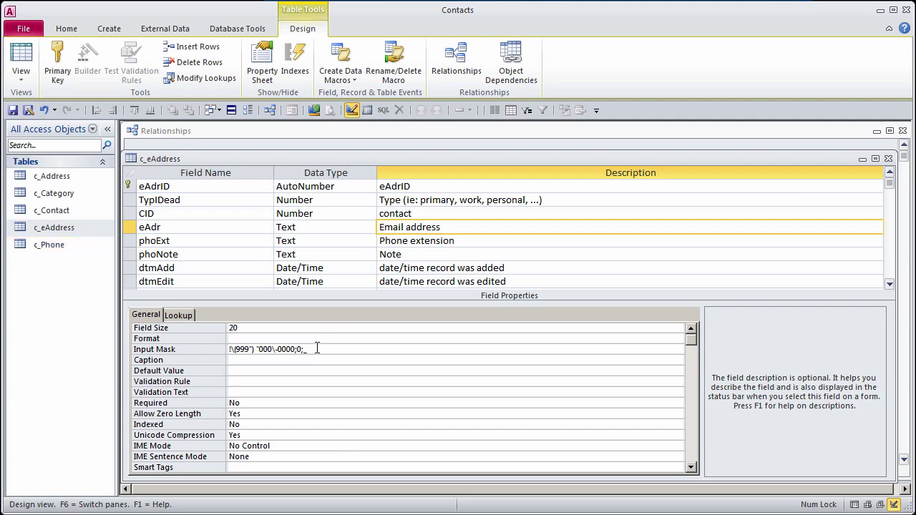
{"action": "left_click", "coordinate": [317, 349]}
{"action": "left_click", "coordinate": [188, 348]}
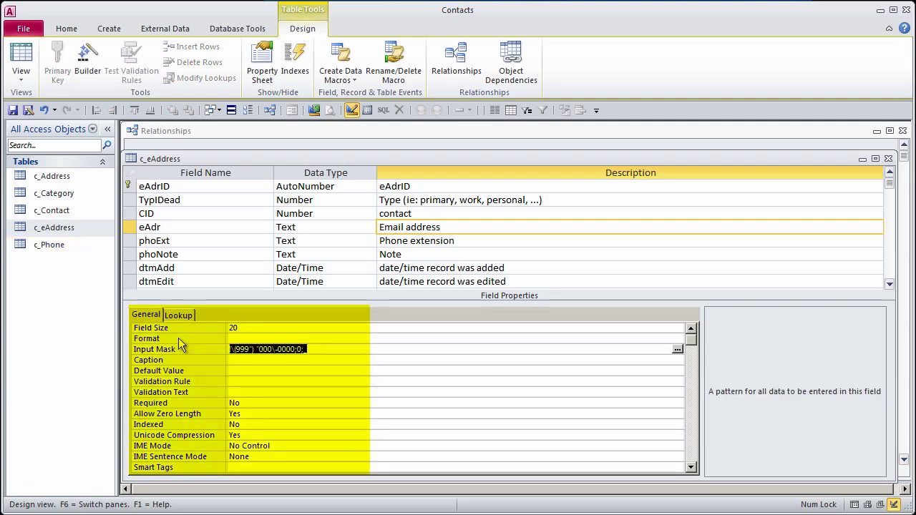
{"action": "key", "text": "Delete"}
{"action": "left_click", "coordinate": [174, 318]}
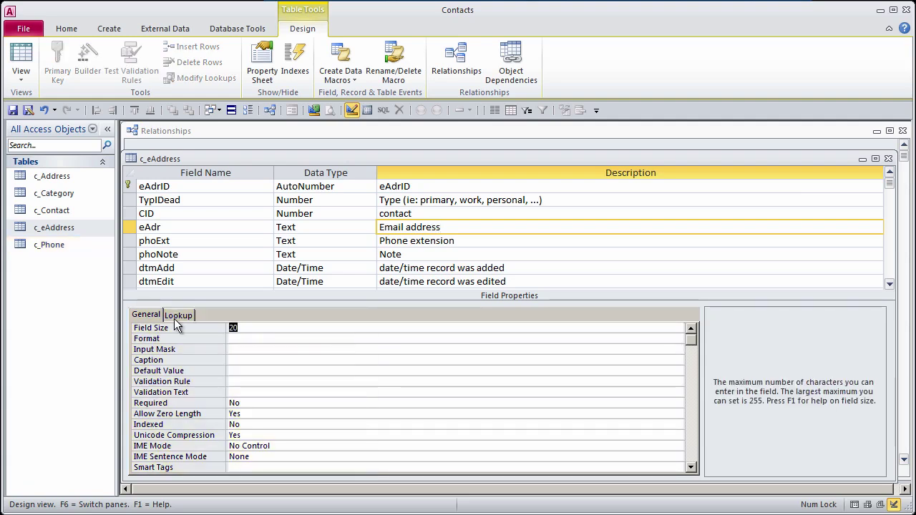
{"action": "type", "text": "100"}
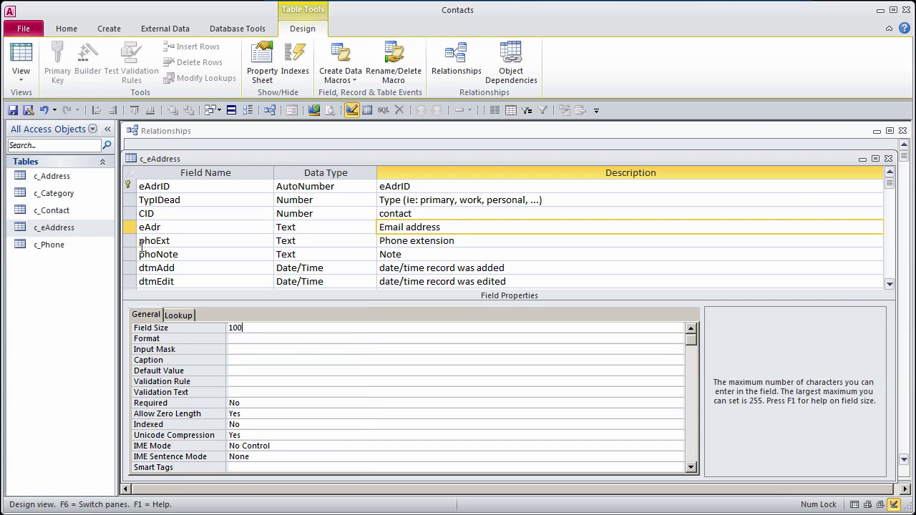
Step: Delete the phoExt and phoNote fields and save the c_eAddress design
{"action": "left_click_drag", "start_coordinate": [133, 241], "coordinate": [131, 250]}
{"action": "key", "text": "Delete"}
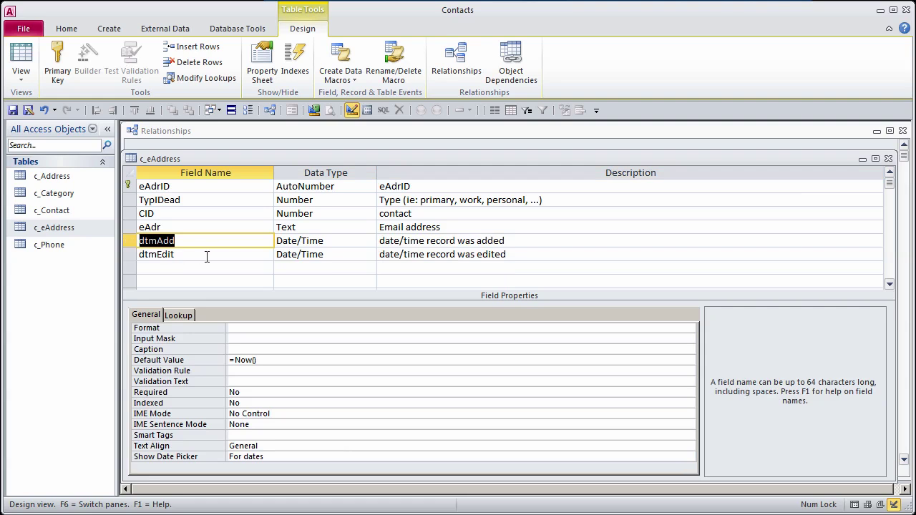
{"action": "left_click", "coordinate": [12, 110]}
Step: Add c_eAddress to the Relationships diagram, sized to fit its fields
{"action": "left_click", "coordinate": [889, 159]}
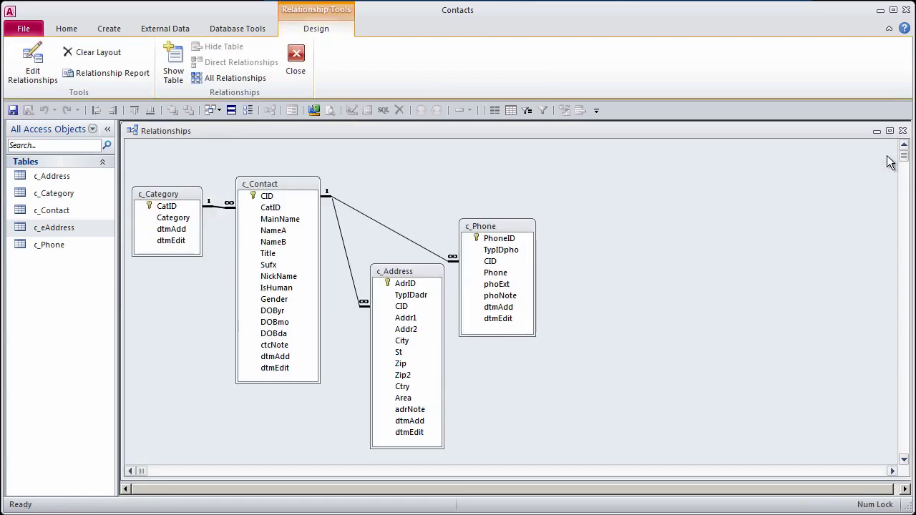
{"action": "left_click_drag", "start_coordinate": [38, 228], "coordinate": [596, 172]}
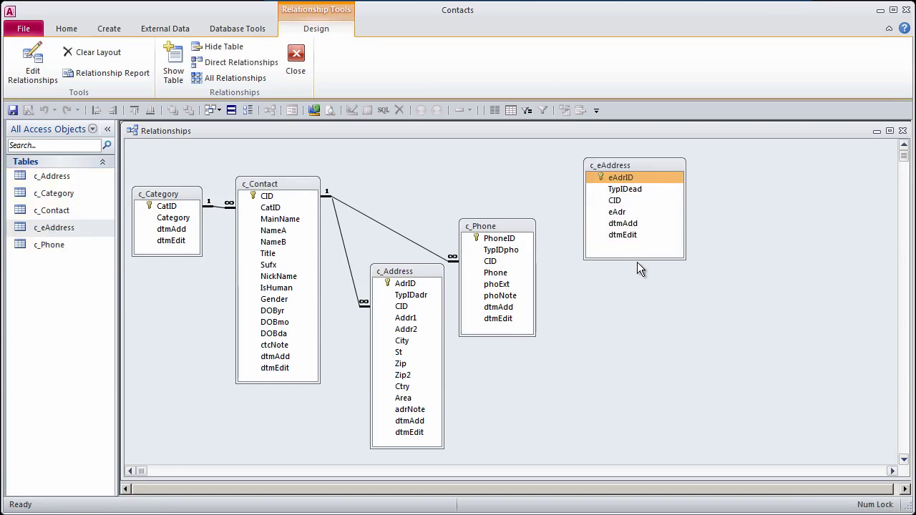
{"action": "left_click_drag", "start_coordinate": [685, 260], "coordinate": [654, 246]}
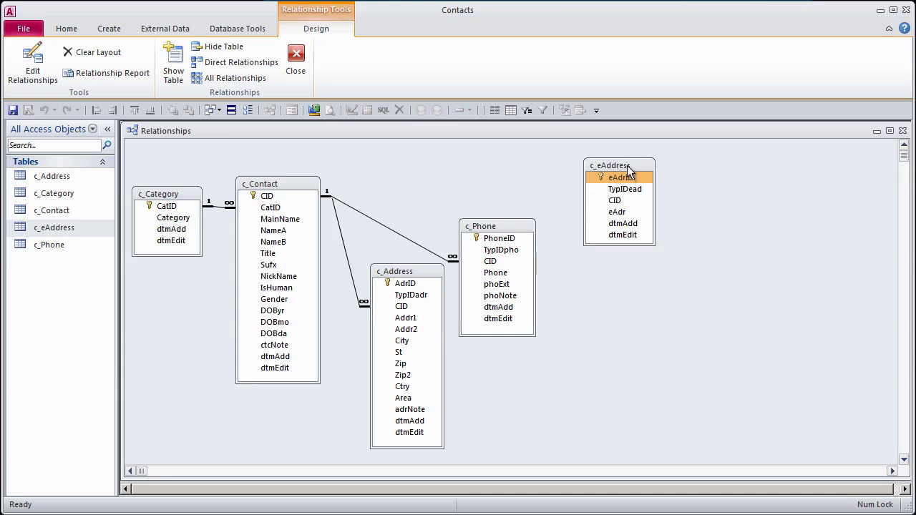
{"action": "left_click_drag", "start_coordinate": [626, 168], "coordinate": [596, 175]}
Step: Link c_Contact's CID to c_eAddress's CID with referential integrity enforced
{"action": "left_click", "coordinate": [263, 200]}
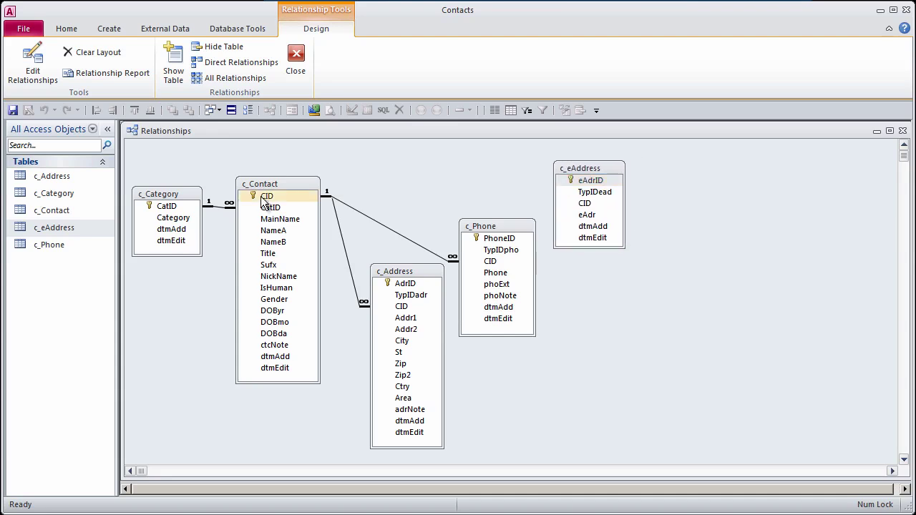
{"action": "left_click_drag", "start_coordinate": [263, 200], "coordinate": [585, 203]}
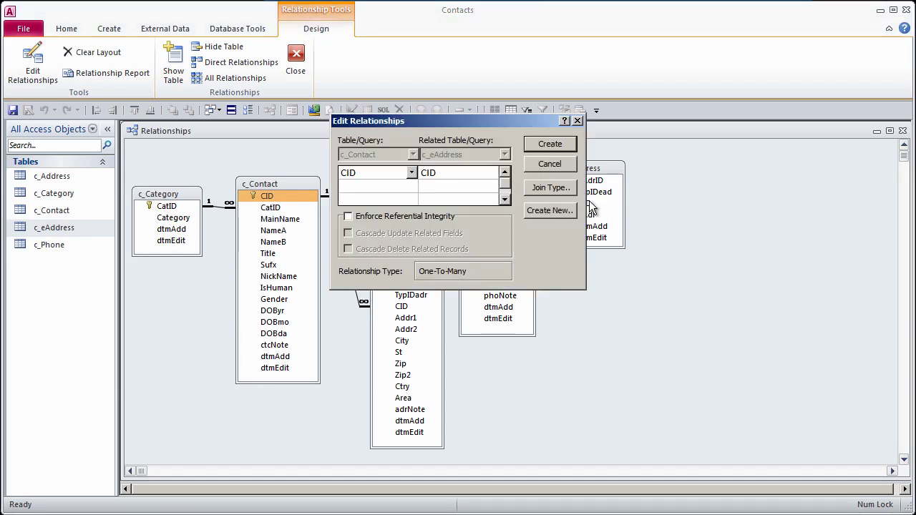
{"action": "left_click", "coordinate": [347, 217]}
{"action": "left_click", "coordinate": [549, 144]}
{"action": "left_click_drag", "start_coordinate": [596, 175], "coordinate": [608, 184]}
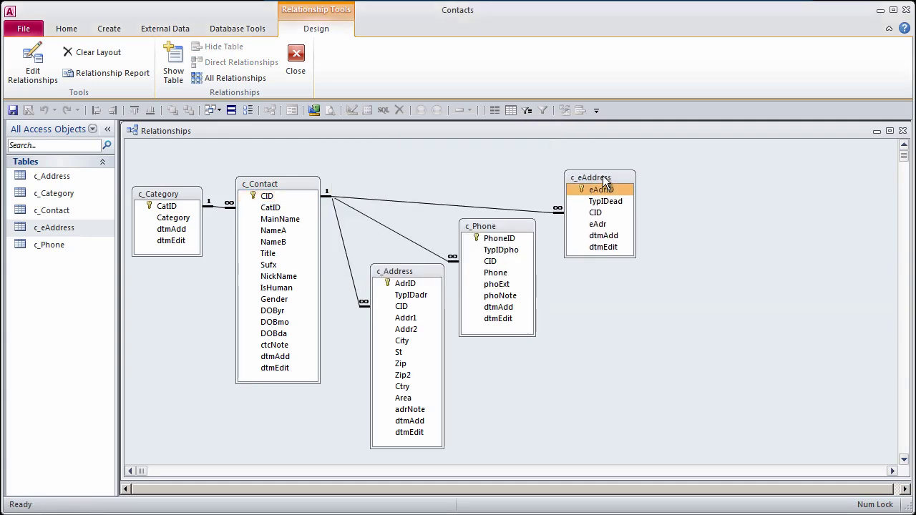
Step: Copy c_eAddress and paste it as a structure-only table named c_Web
{"action": "left_click", "coordinate": [48, 233]}
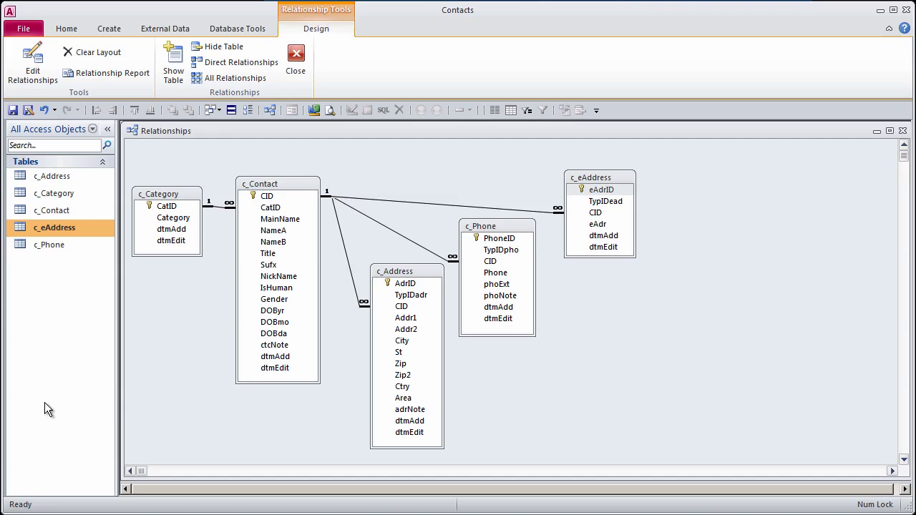
{"action": "right_click", "coordinate": [60, 227]}
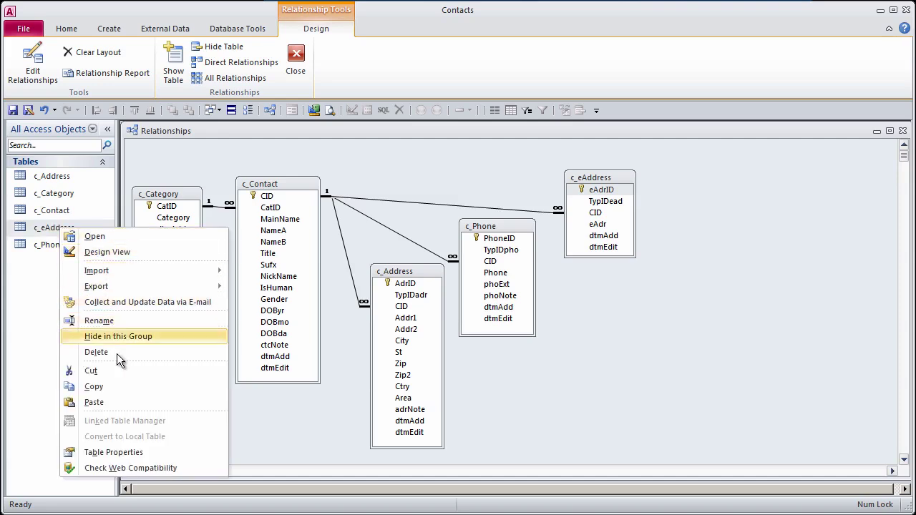
{"action": "left_click", "coordinate": [117, 387]}
{"action": "right_click", "coordinate": [30, 282]}
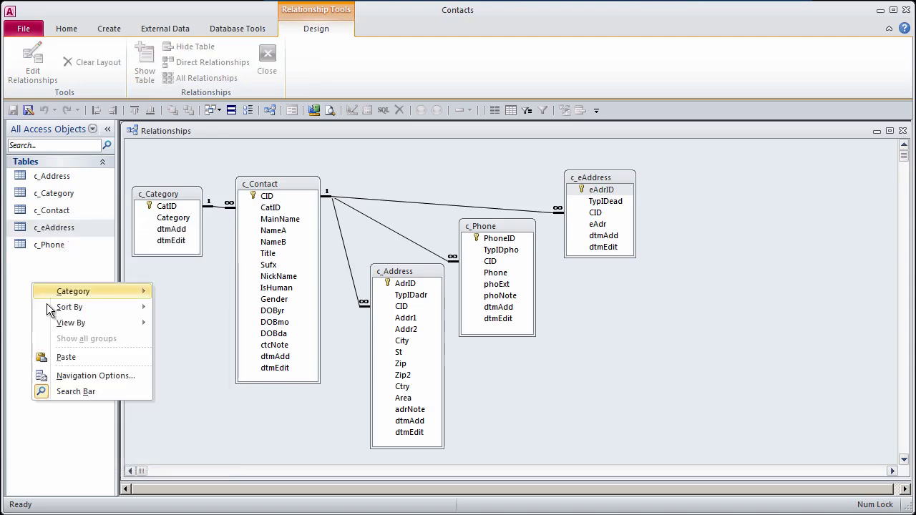
{"action": "left_click", "coordinate": [74, 358]}
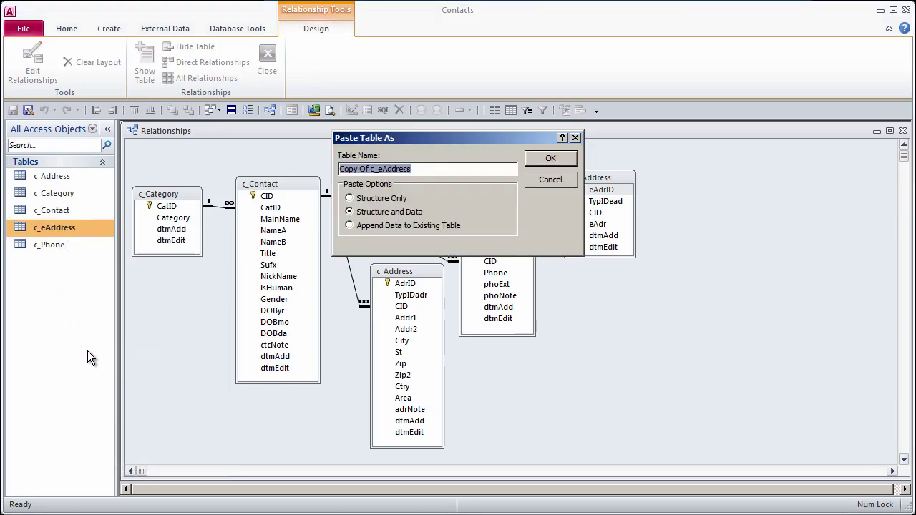
{"action": "type", "text": "c_We"}
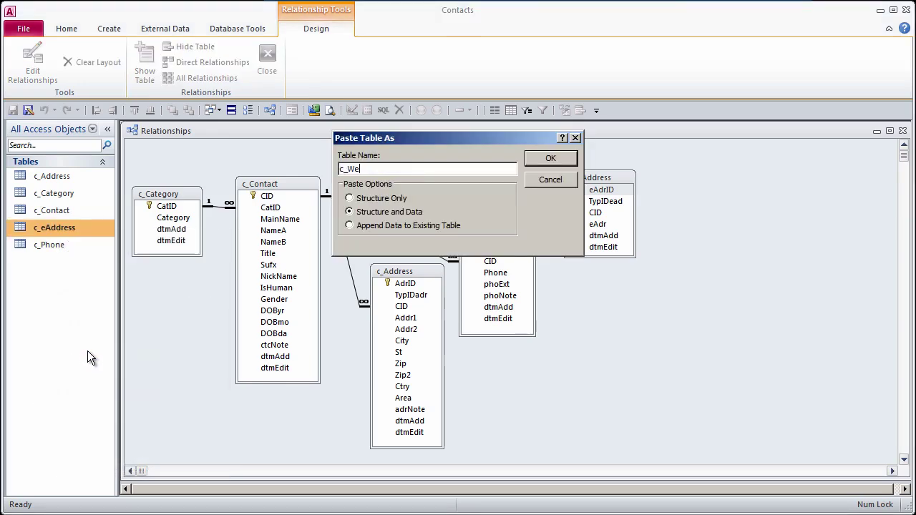
{"action": "type", "text": "b"}
{"action": "left_click", "coordinate": [361, 202]}
{"action": "left_click", "coordinate": [538, 158]}
{"action": "left_click", "coordinate": [57, 266]}
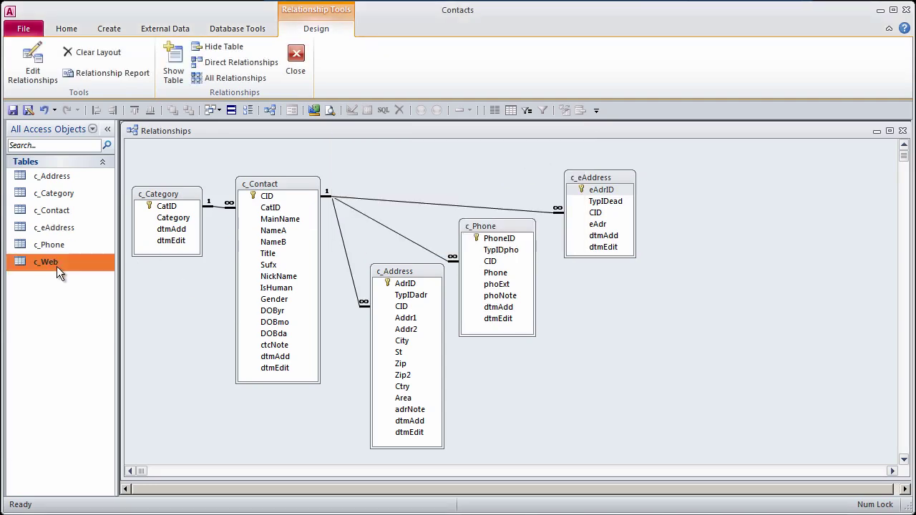
{"action": "right_click", "coordinate": [57, 266]}
Step: Rename c_Web's first field WebID and make WebID its description
{"action": "left_click", "coordinate": [136, 290]}
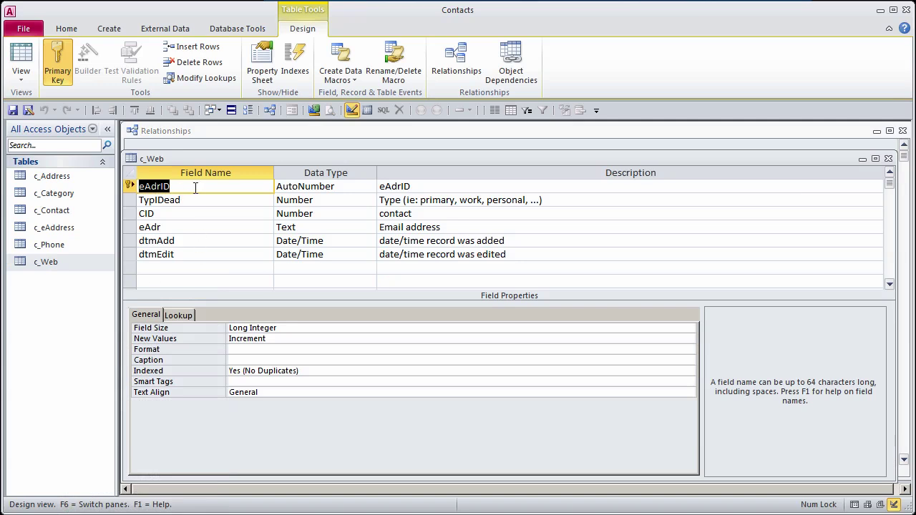
{"action": "type", "text": "WebID"}
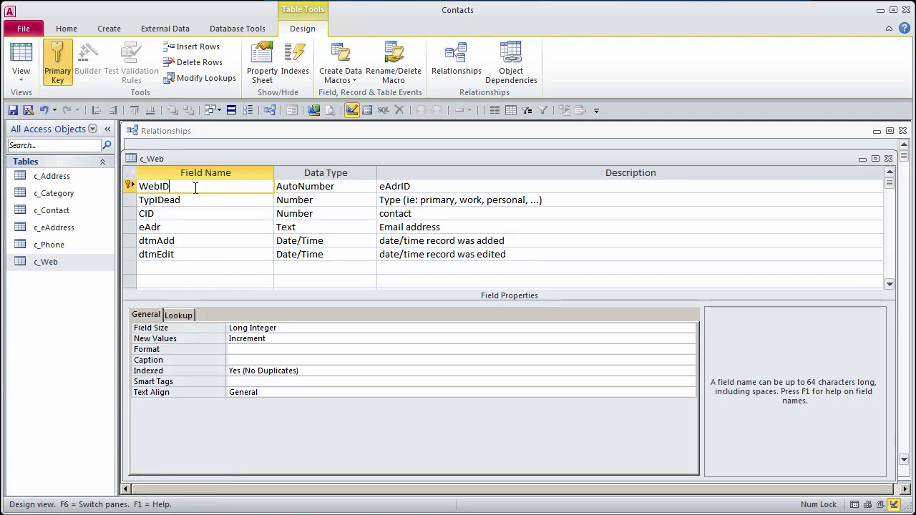
{"action": "double_click", "coordinate": [196, 188]}
{"action": "key", "text": "ctrl+c"}
{"action": "key", "text": "Tab"}
{"action": "key", "text": "Tab"}
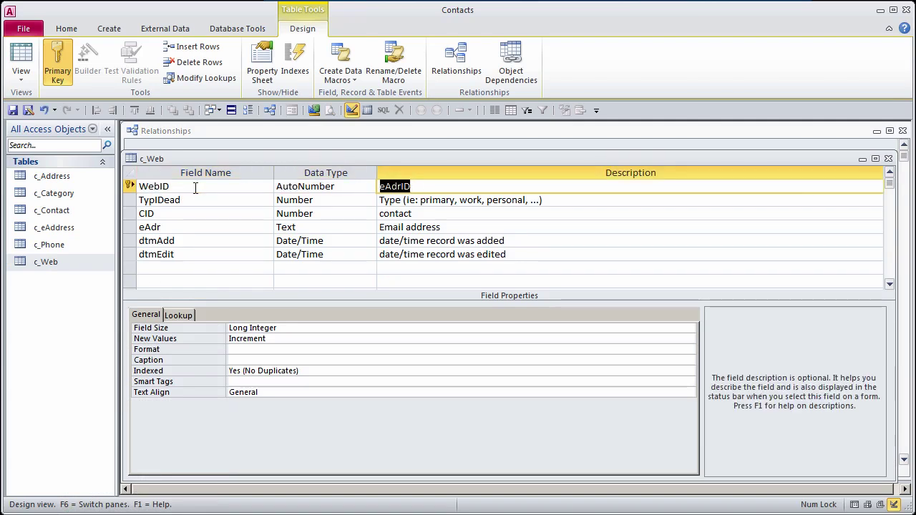
{"action": "key", "text": "ctrl+v"}
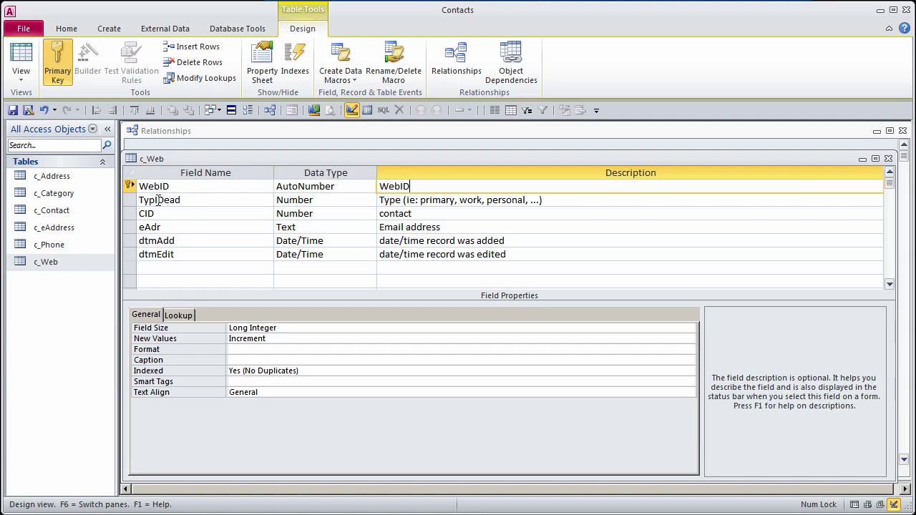
Step: Rename TypIDead to TypIDweb with types 'personal, blog, news' in its description
{"action": "left_click_drag", "start_coordinate": [163, 201], "coordinate": [235, 201]}
{"action": "type", "text": "web"}
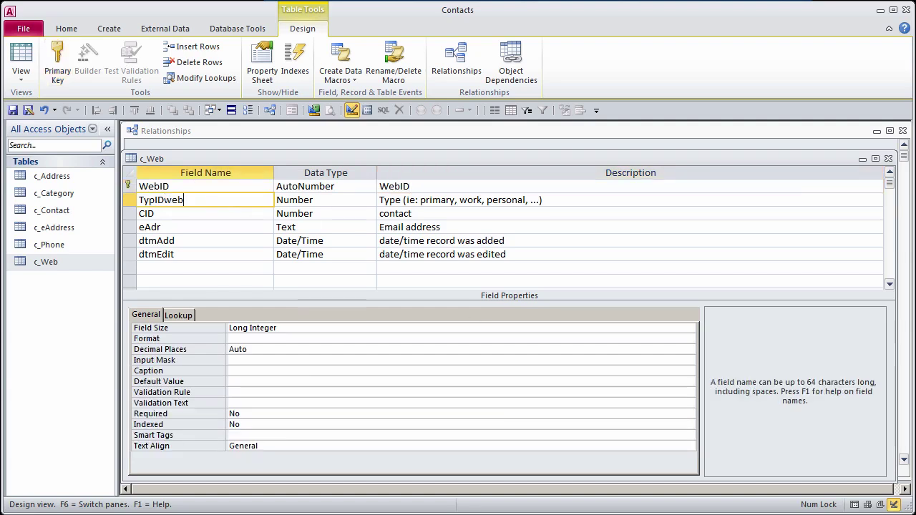
{"action": "left_click", "coordinate": [440, 201]}
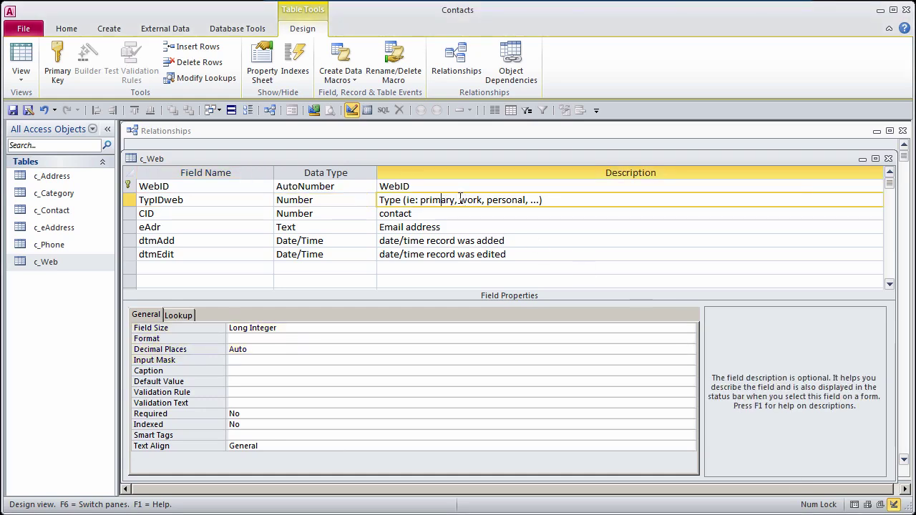
{"action": "left_click_drag", "start_coordinate": [459, 199], "coordinate": [527, 200]}
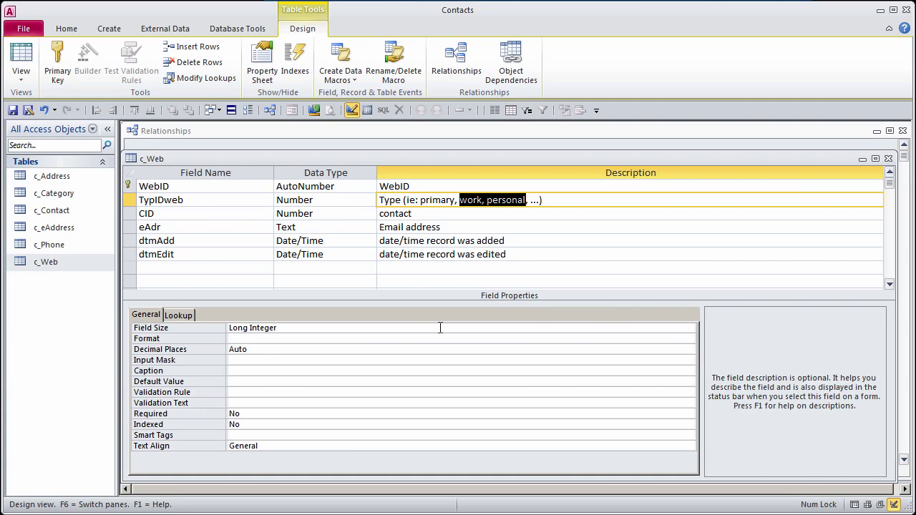
{"action": "type", "text": "personal,"}
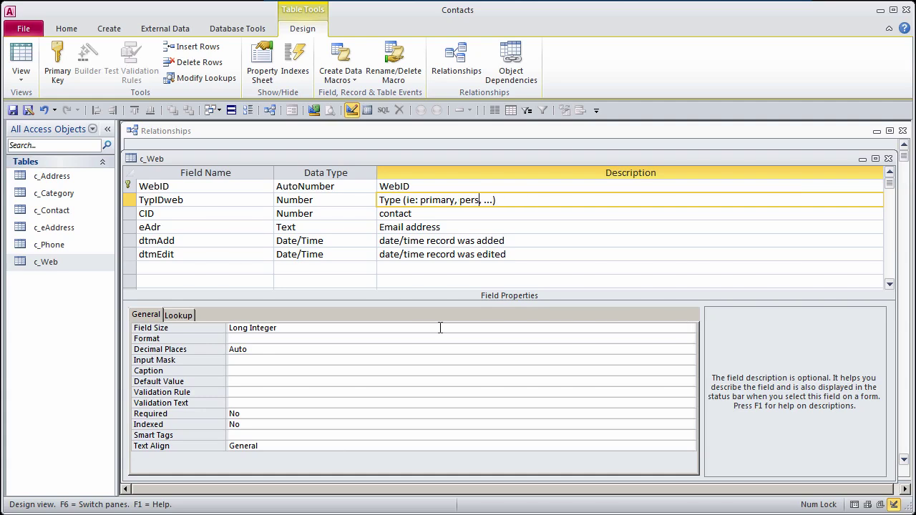
{"action": "type", "text": " blog, news,"}
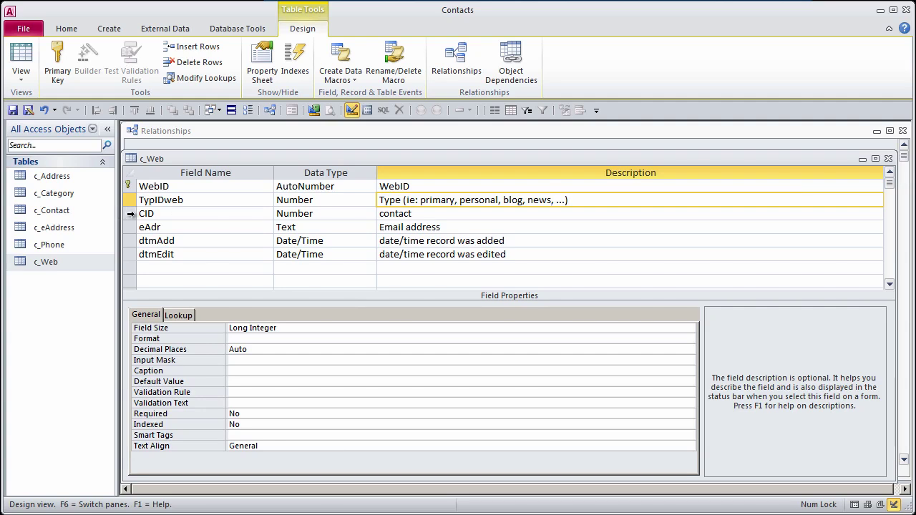
{"action": "left_click", "coordinate": [131, 213]}
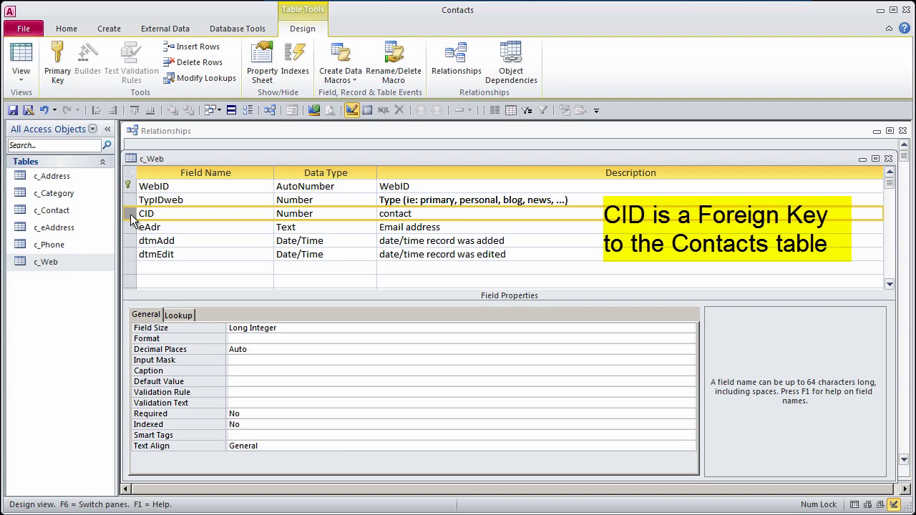
Step: Rename eAdr to URL, described 'URL -- web address', with field size 255
{"action": "double_click", "coordinate": [171, 227]}
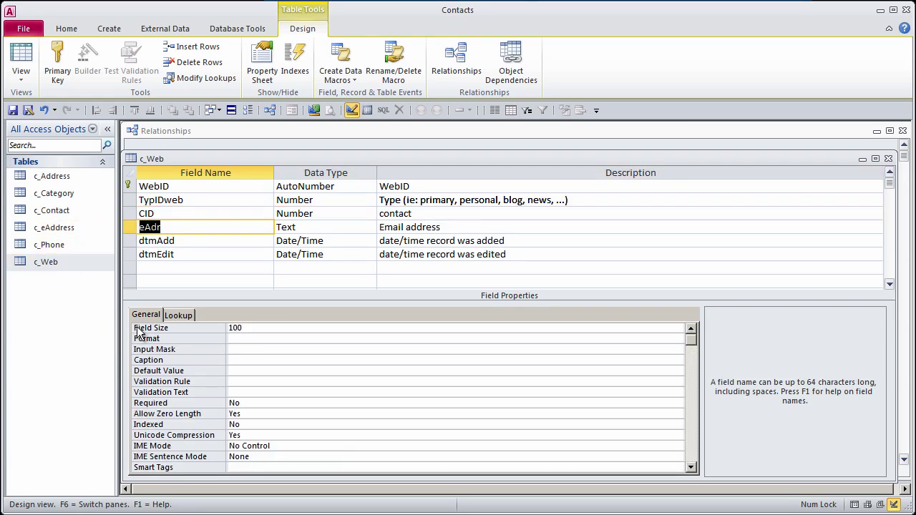
{"action": "type", "text": "URL"}
{"action": "key", "text": "Tab"}
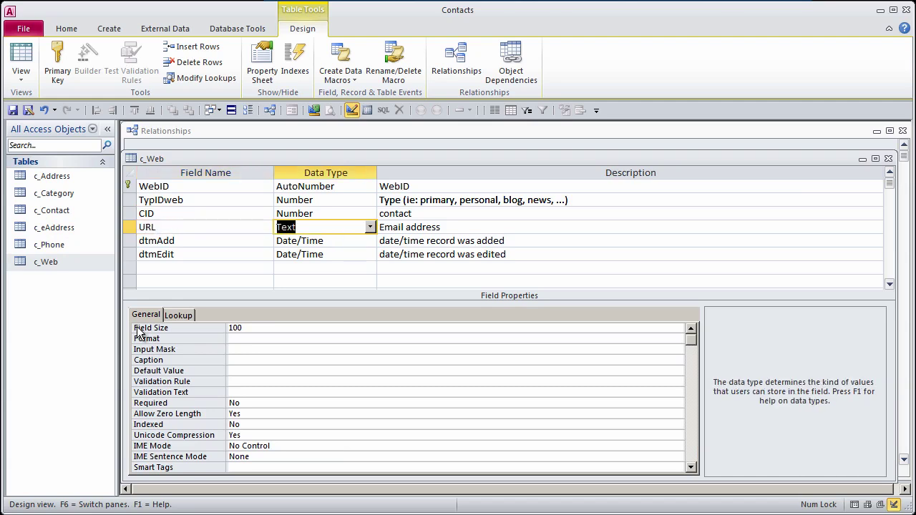
{"action": "key", "text": "Tab"}
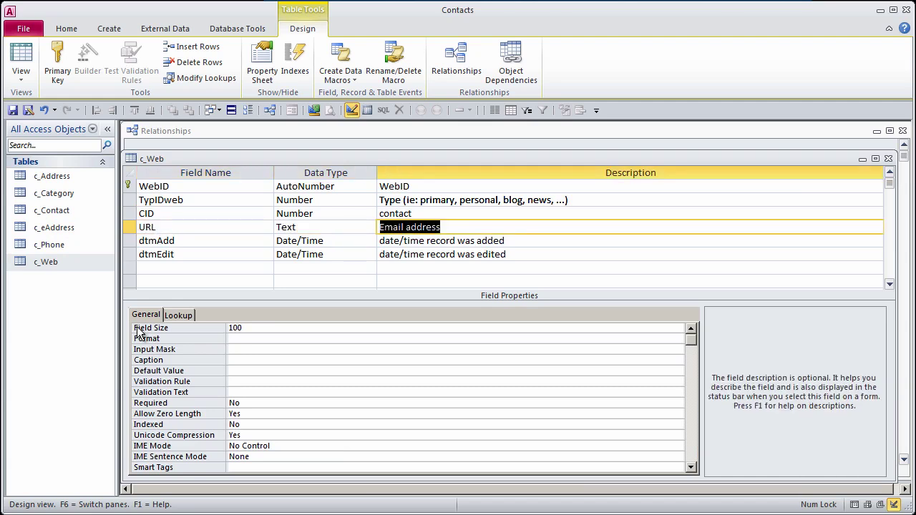
{"action": "type", "text": "URL --"}
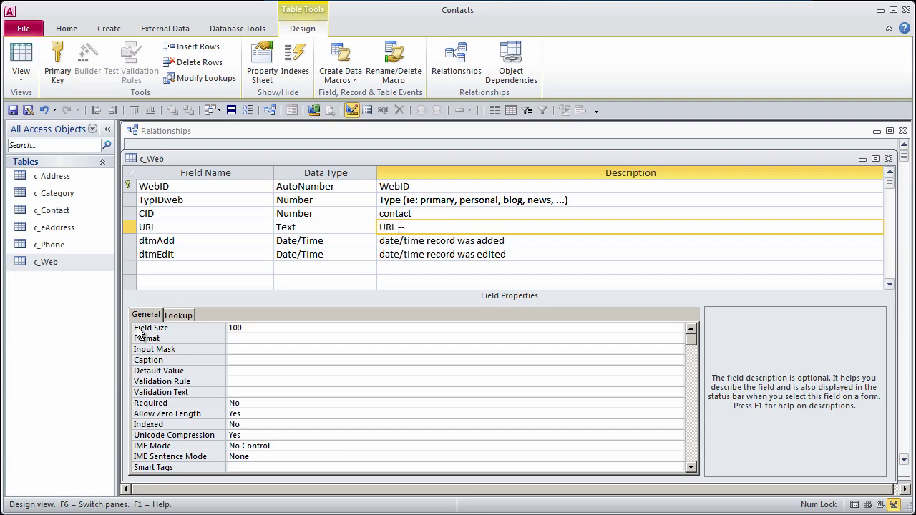
{"action": "type", "text": " web address"}
{"action": "double_click", "coordinate": [262, 327]}
{"action": "type", "text": "255"}
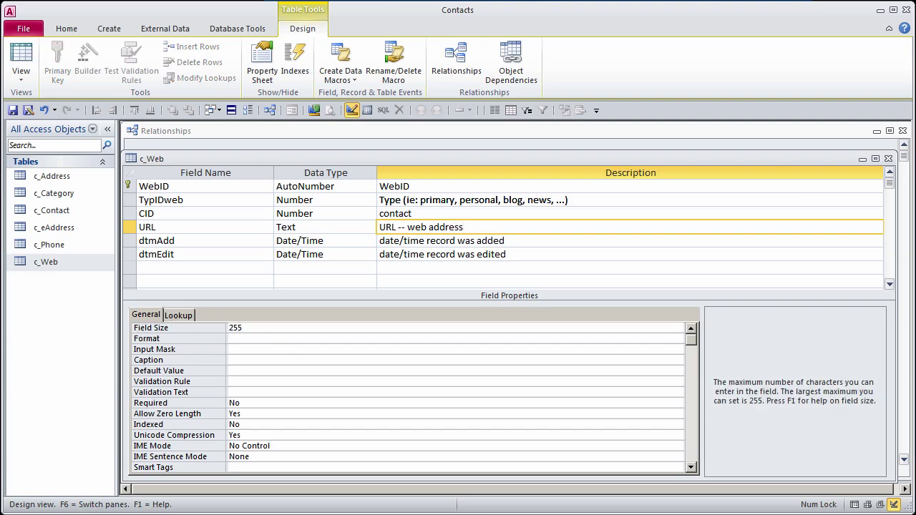
{"action": "left_click", "coordinate": [131, 240]}
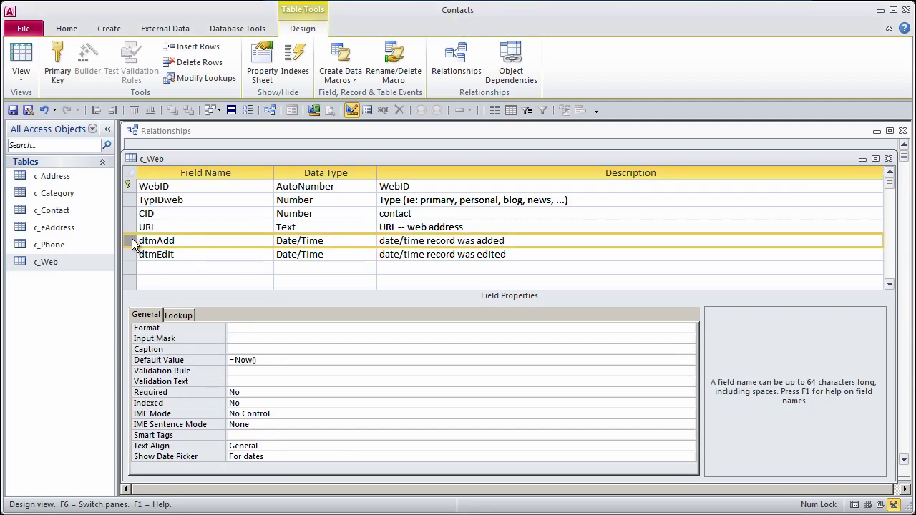
Step: Add a wTitle Text field described 'Web page title' with field size 100
{"action": "left_click", "coordinate": [189, 268]}
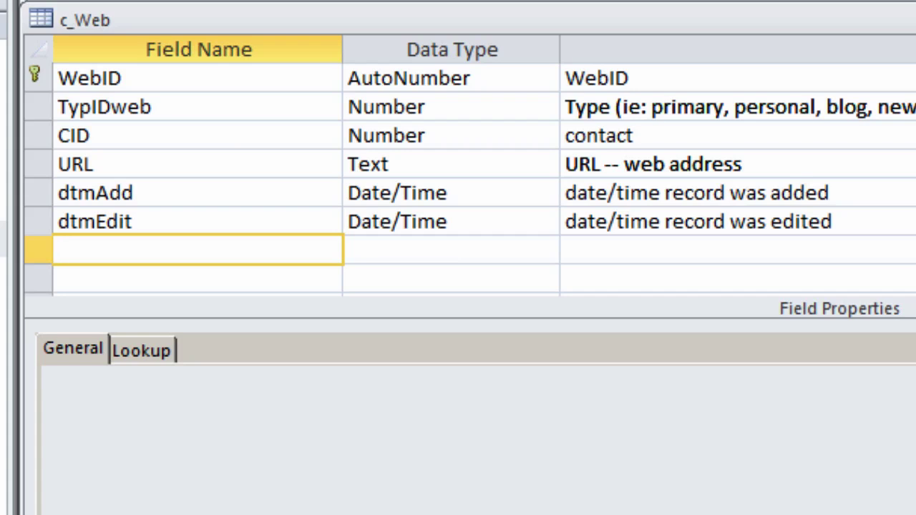
{"action": "type", "text": "wTitle"}
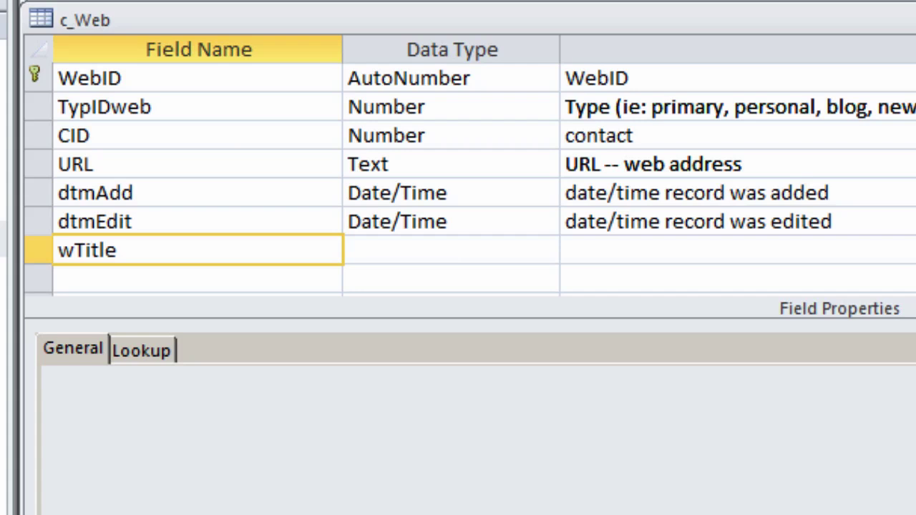
{"action": "key", "text": "Tab"}
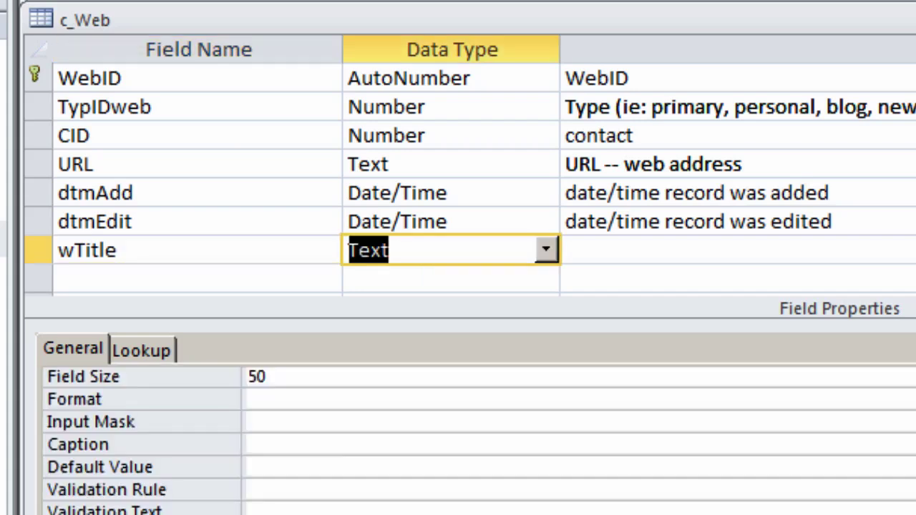
{"action": "key", "text": "Tab"}
{"action": "type", "text": "Web page title"}
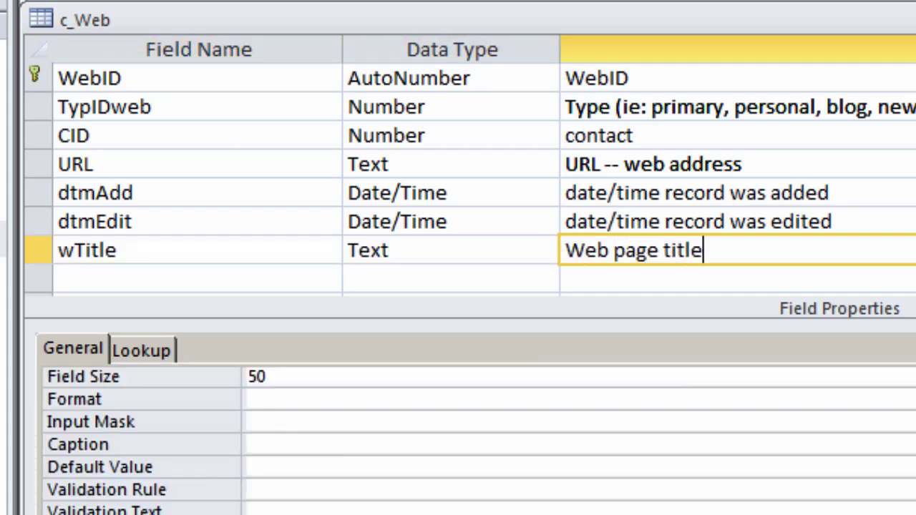
{"action": "left_click", "coordinate": [226, 378]}
{"action": "type", "text": "100"}
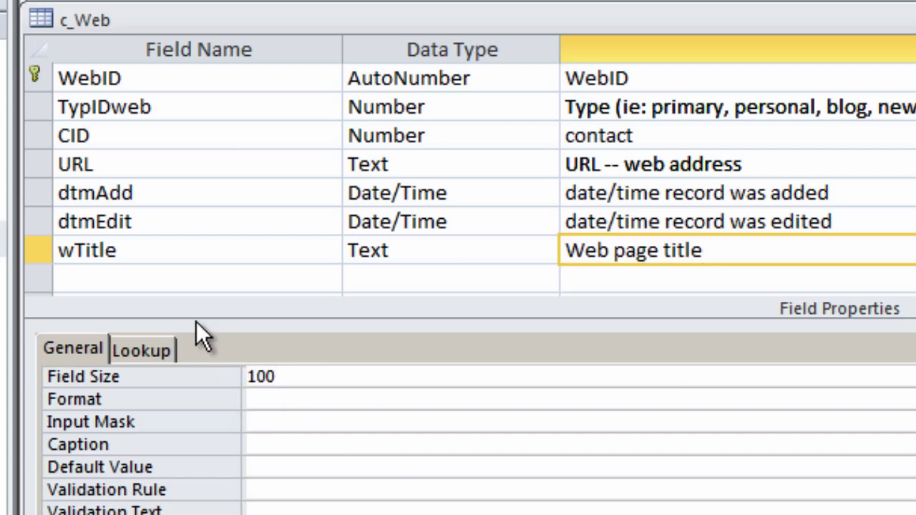
{"action": "left_click", "coordinate": [89, 276]}
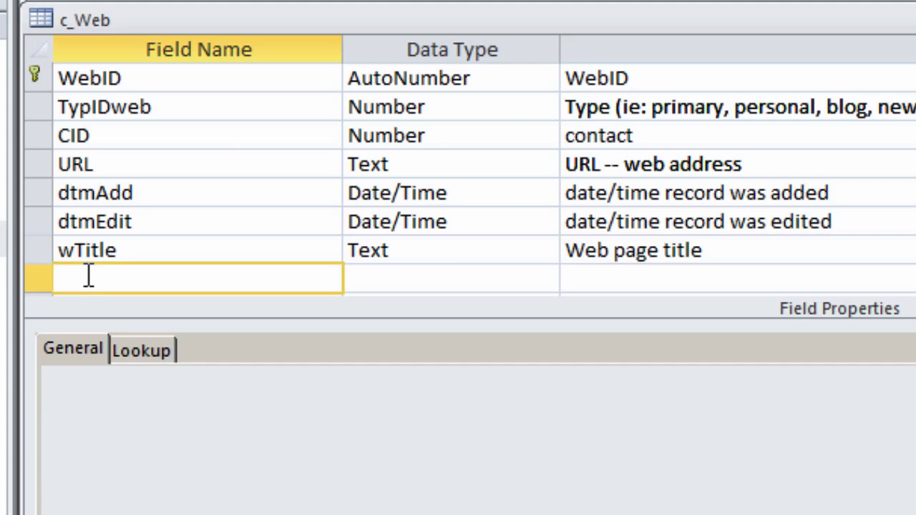
Step: Move the wTitle row up to sit right after URL
{"action": "left_click", "coordinate": [37, 251]}
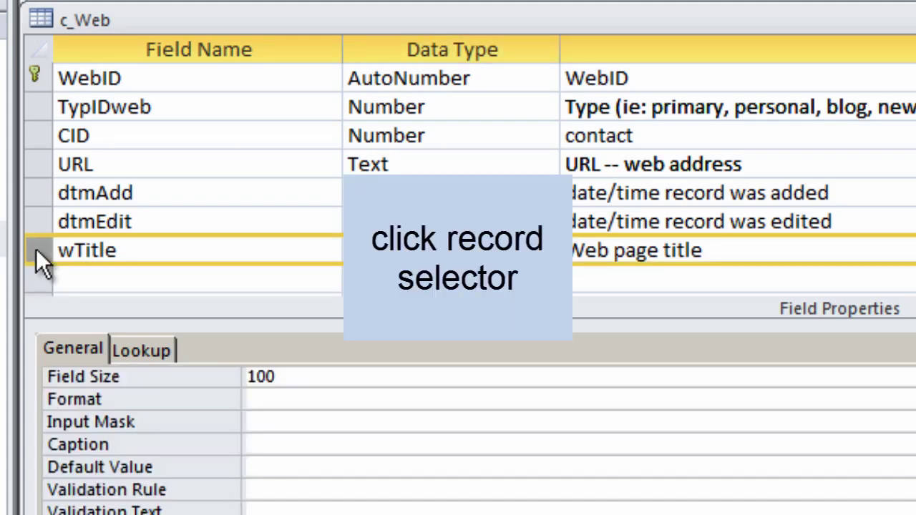
{"action": "left_click_drag", "start_coordinate": [36, 248], "coordinate": [40, 186]}
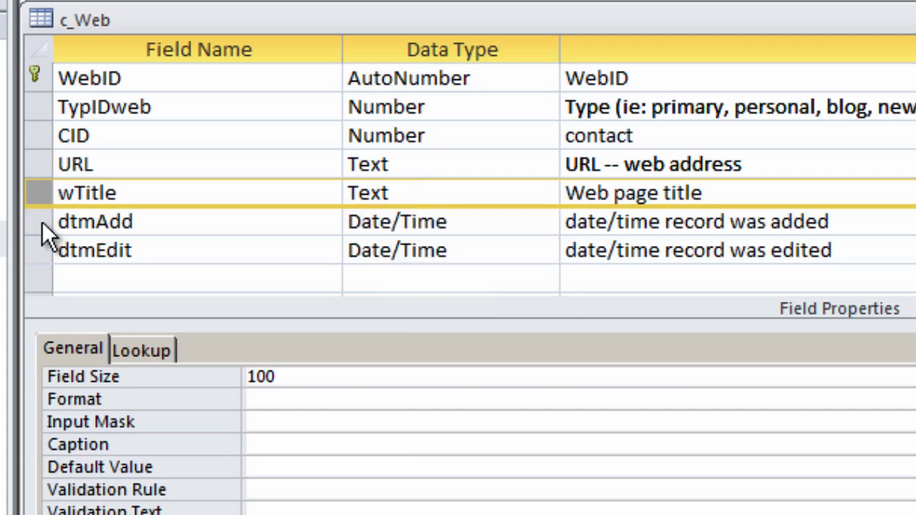
{"action": "left_click", "coordinate": [42, 223]}
Step: Insert a wDesc Text field above dtmAdd, described 'web page description'
{"action": "right_click", "coordinate": [43, 223]}
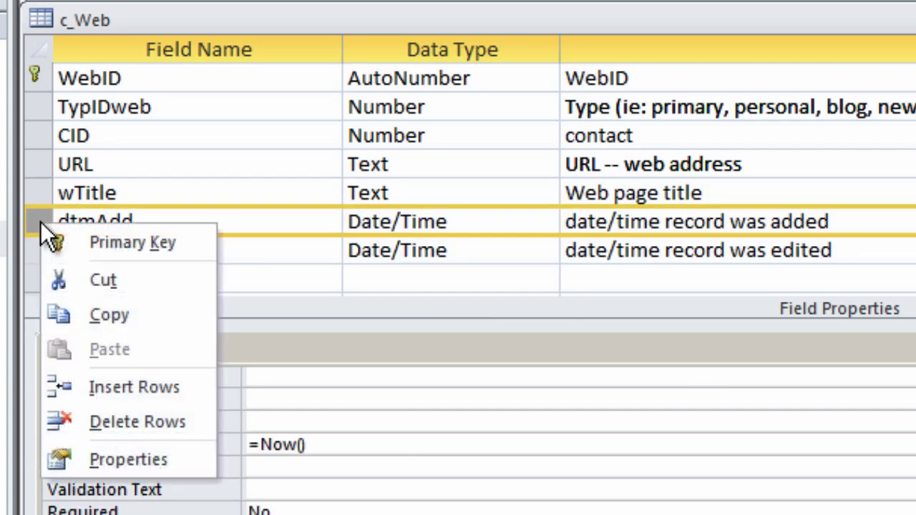
{"action": "left_click", "coordinate": [90, 386]}
{"action": "left_click", "coordinate": [92, 215]}
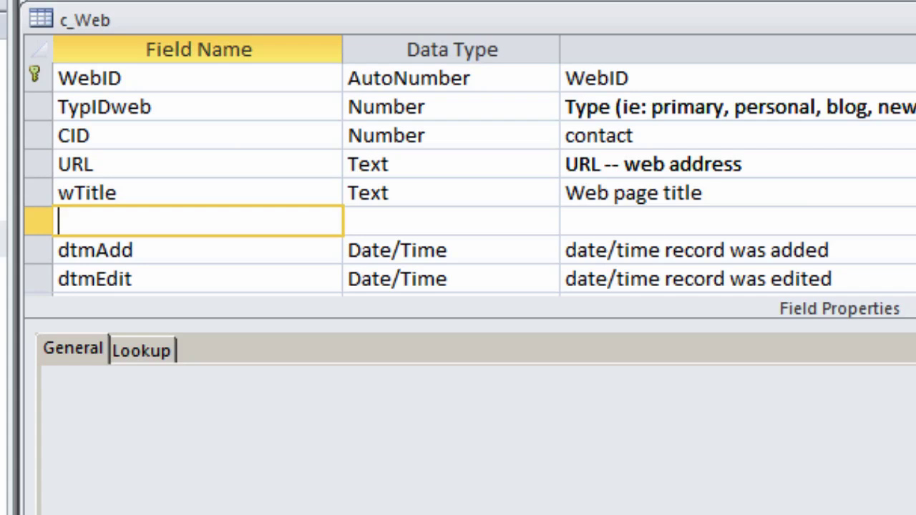
{"action": "type", "text": "wDesc"}
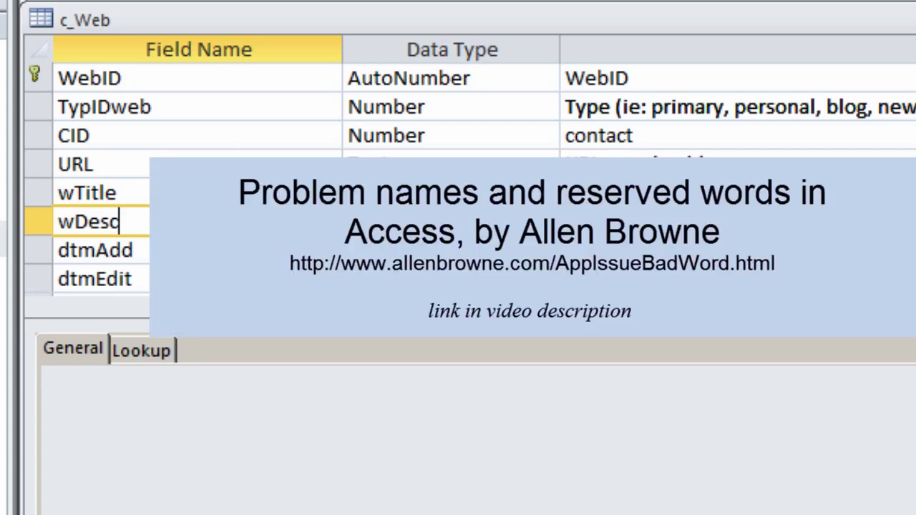
{"action": "key", "text": "Tab"}
{"action": "key", "text": "Tab"}
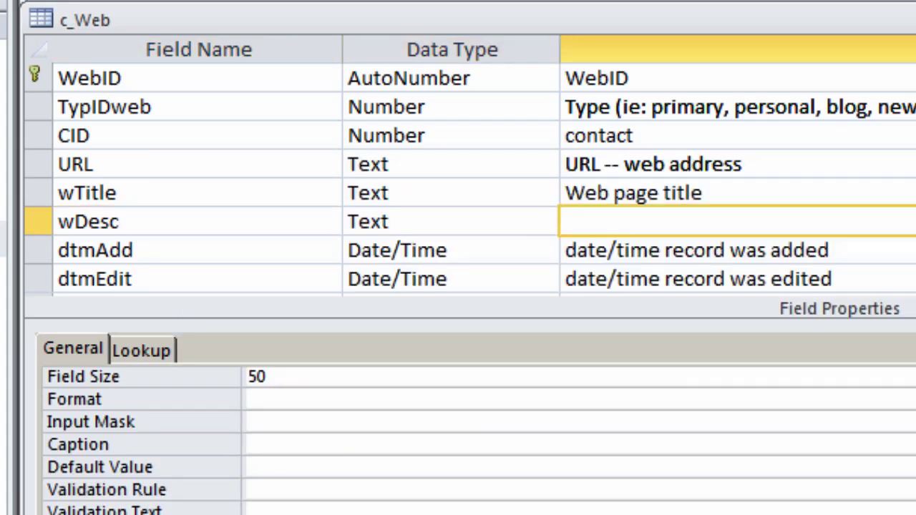
{"action": "type", "text": "web page "}
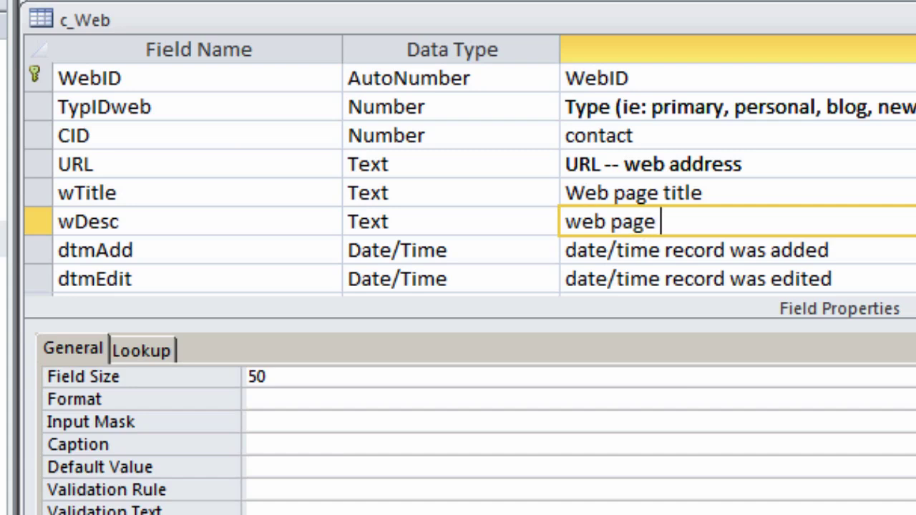
{"action": "type", "text": "descriptio"}
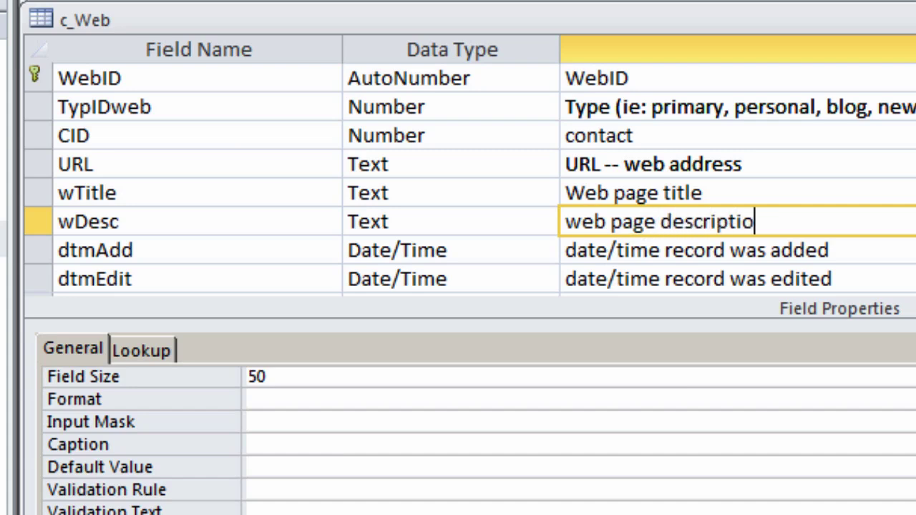
{"action": "type", "text": "n"}
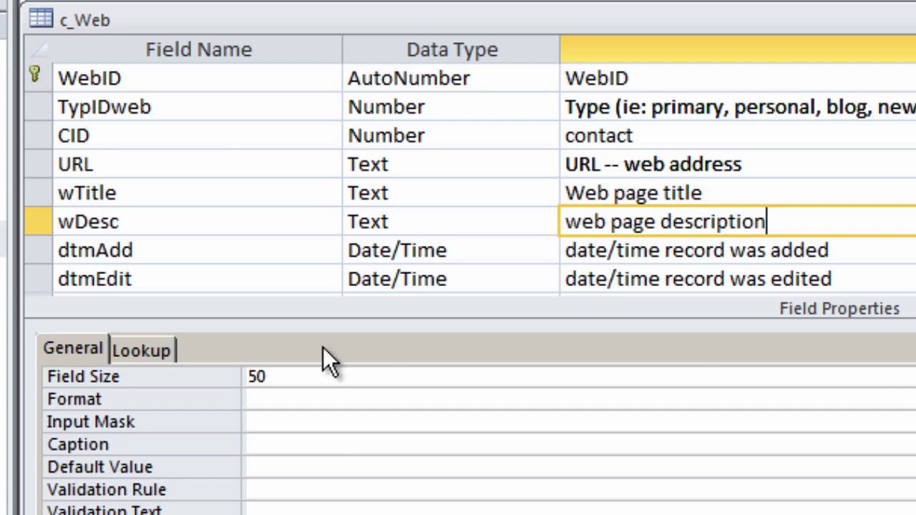
Step: Insert a wNote Text field above dtmAdd in c_Web, described 'web page note'
{"action": "left_click", "coordinate": [39, 245]}
{"action": "right_click", "coordinate": [39, 245]}
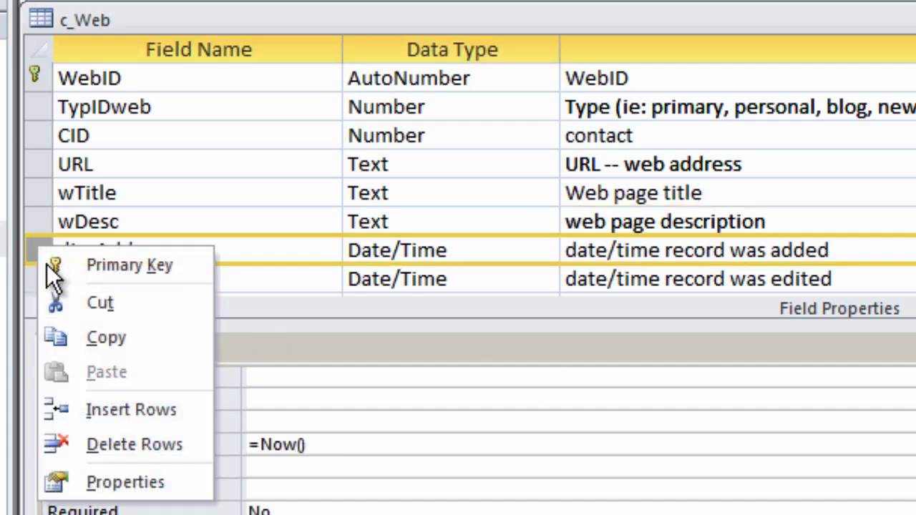
{"action": "left_click", "coordinate": [96, 410]}
{"action": "left_click", "coordinate": [93, 249]}
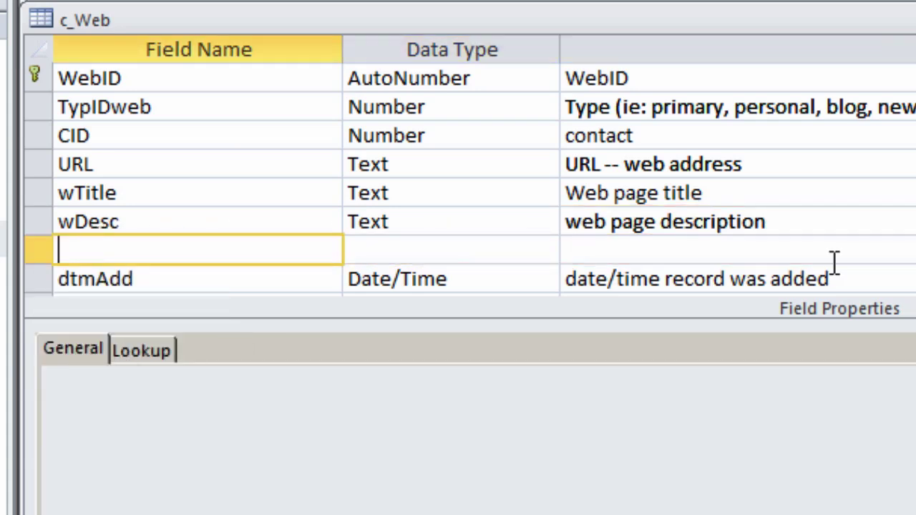
{"action": "type", "text": "wNote"}
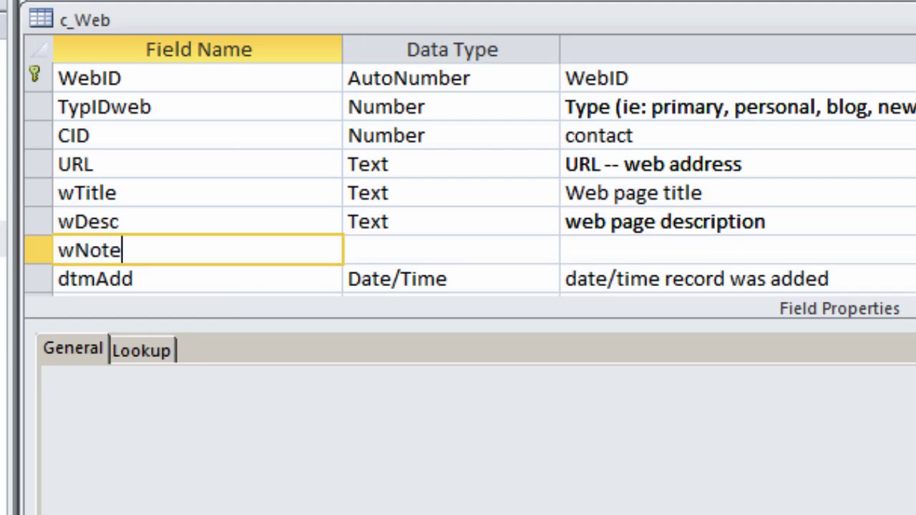
{"action": "key", "text": "Tab"}
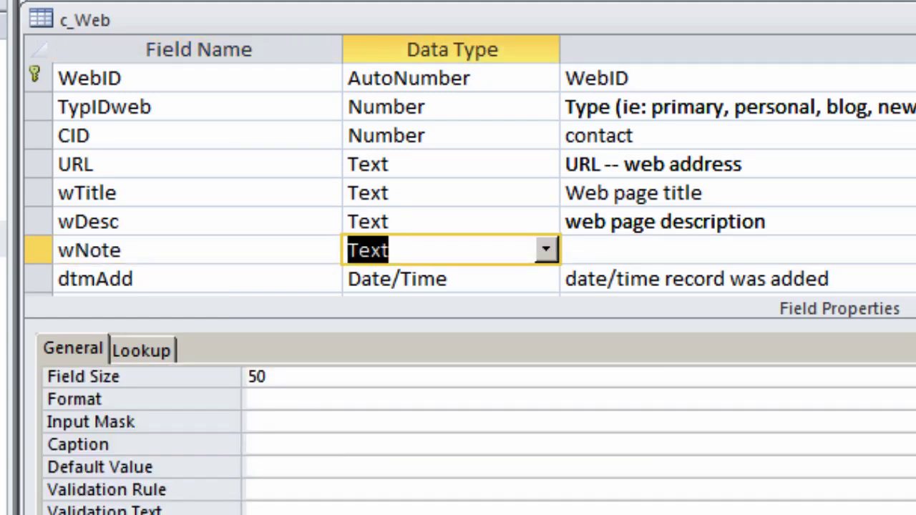
{"action": "key", "text": "Tab"}
{"action": "type", "text": "web page note"}
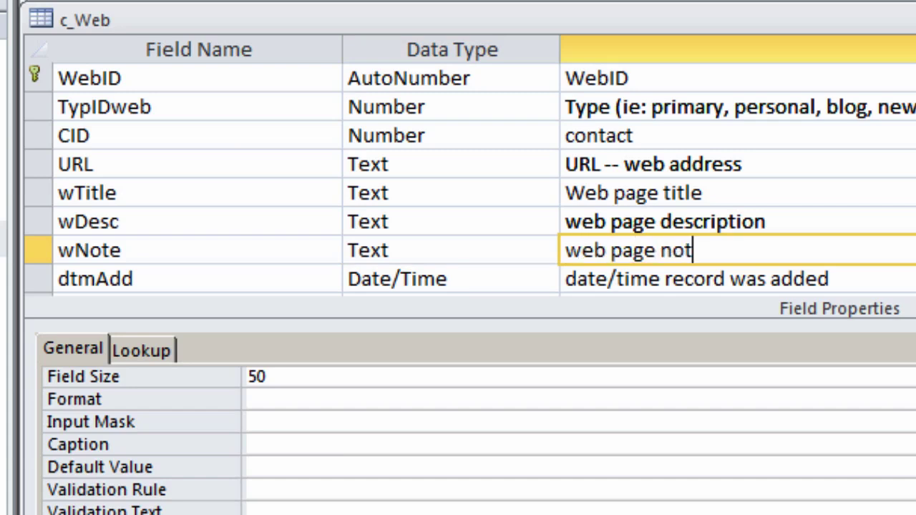
Step: Check the wNote field size, select the wNote row and close the c_Web design
{"action": "left_click", "coordinate": [285, 377]}
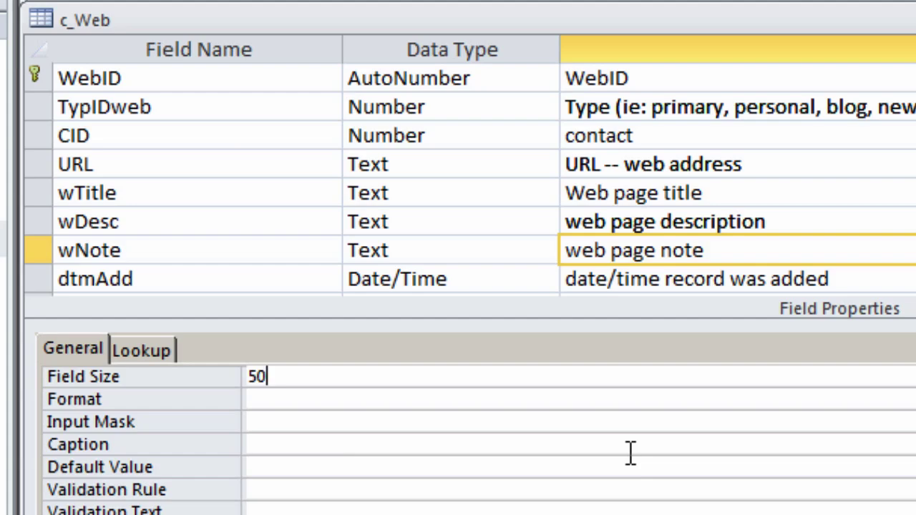
{"action": "left_click", "coordinate": [44, 252]}
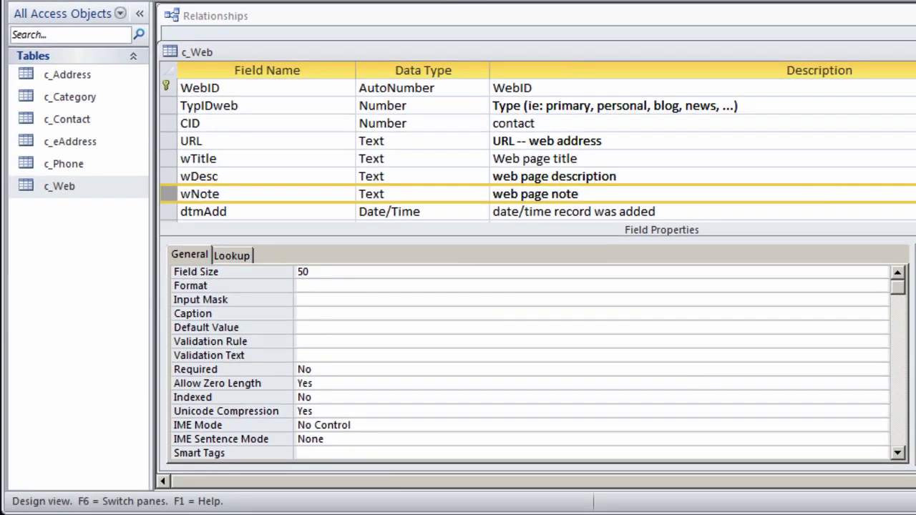
{"action": "key", "text": "ctrl+w"}
Step: Save c_Web, then paste the wNote row into the c_eAddress design after dtmEdit
{"action": "left_click", "coordinate": [615, 370]}
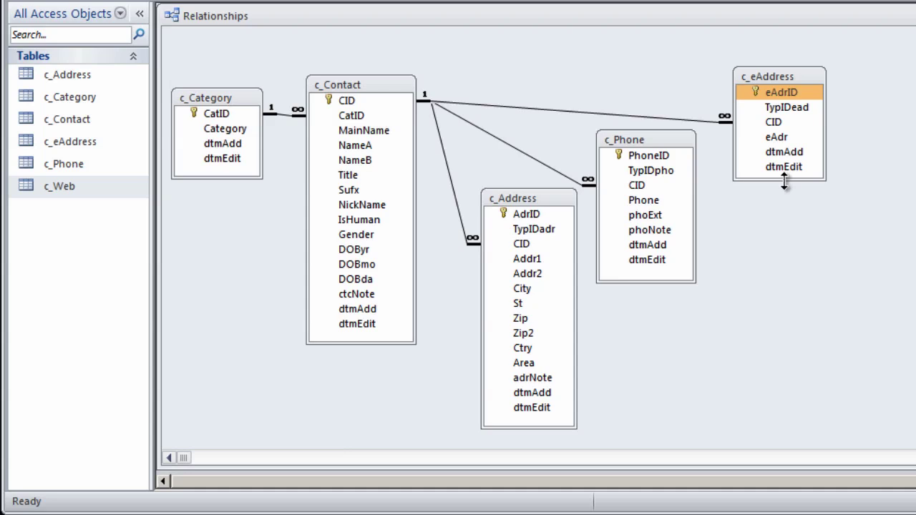
{"action": "right_click", "coordinate": [788, 76]}
{"action": "left_click", "coordinate": [844, 111]}
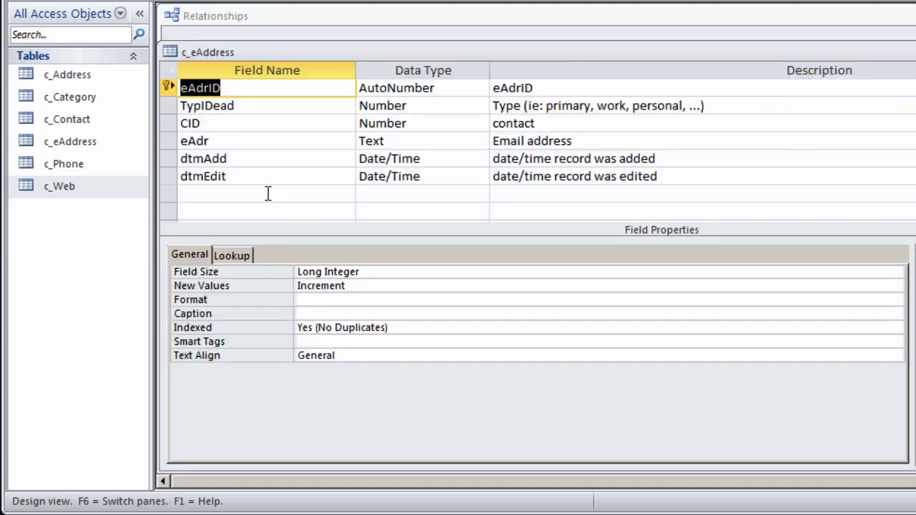
{"action": "left_click", "coordinate": [266, 194]}
{"action": "type", "text": "wNote\tText\tweb page note"}
Step: Rename it eadNote, described 'email address note', move it above dtmAdd, and save c_eAddress
{"action": "left_click_drag", "start_coordinate": [192, 193], "coordinate": [127, 194]}
{"action": "type", "text": "ead"}
{"action": "left_click_drag", "start_coordinate": [501, 196], "coordinate": [532, 189]}
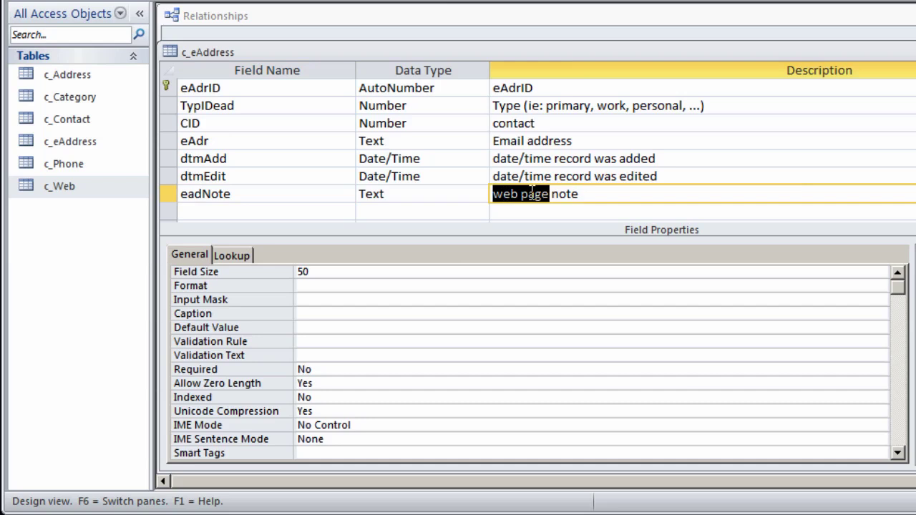
{"action": "type", "text": "email a"}
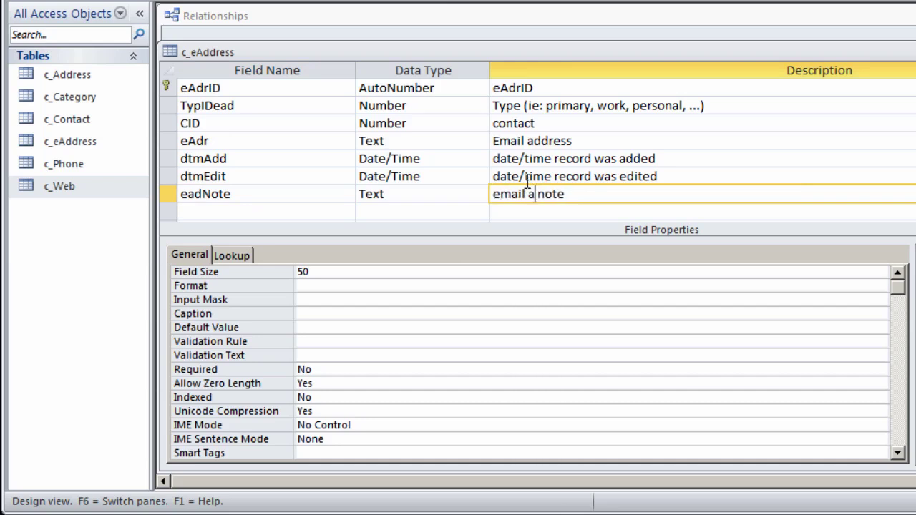
{"action": "type", "text": "ddress"}
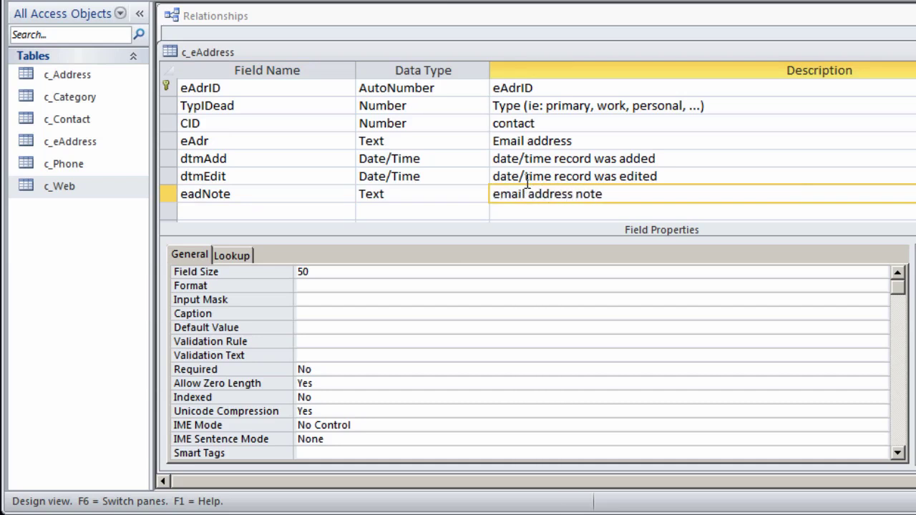
{"action": "left_click", "coordinate": [169, 196]}
{"action": "left_click_drag", "start_coordinate": [170, 194], "coordinate": [172, 161]}
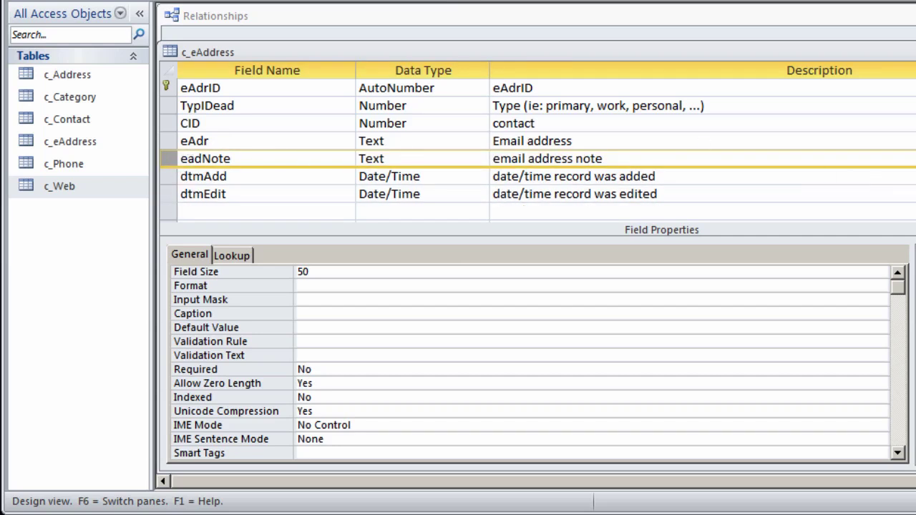
{"action": "key", "text": "ctrl+w"}
{"action": "left_click", "coordinate": [645, 374]}
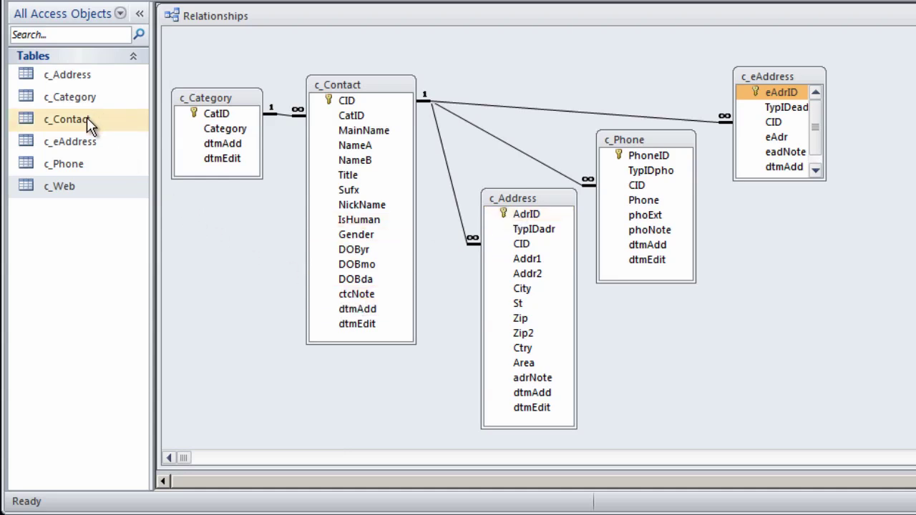
Step: Paste the copied wNote row into the c_Category design after dtmEdit
{"action": "right_click", "coordinate": [237, 96]}
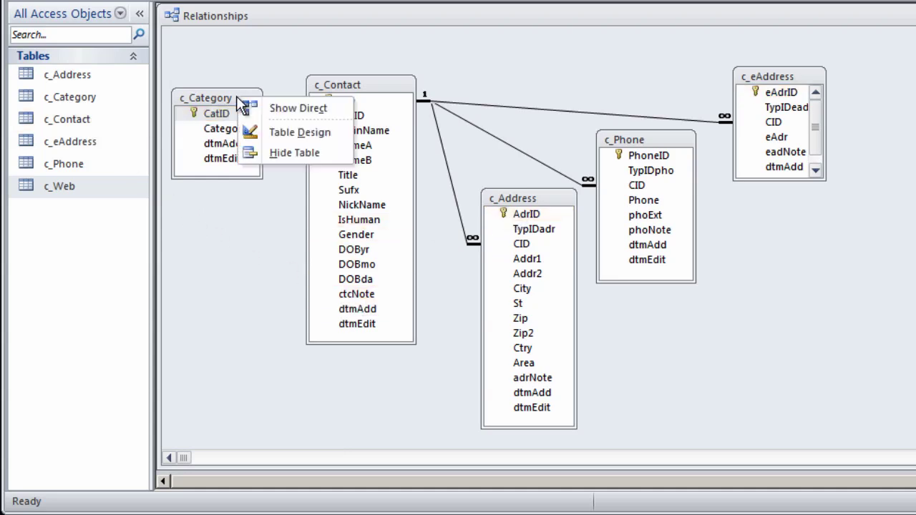
{"action": "left_click", "coordinate": [291, 132]}
{"action": "left_click", "coordinate": [239, 158]}
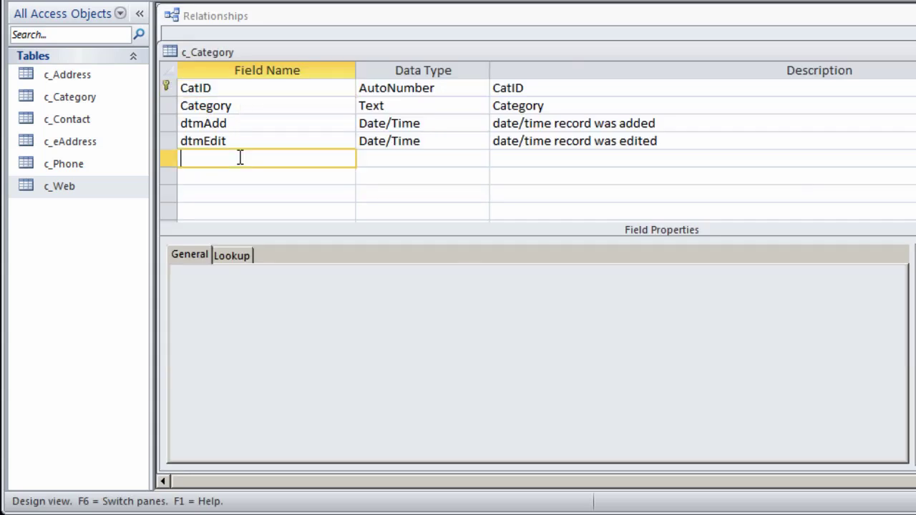
{"action": "type", "text": "wNote\tText\tweb page note"}
Step: Rename it catNote, described 'category note', move it under Category, and save c_Category
{"action": "left_click_drag", "start_coordinate": [192, 158], "coordinate": [180, 158]}
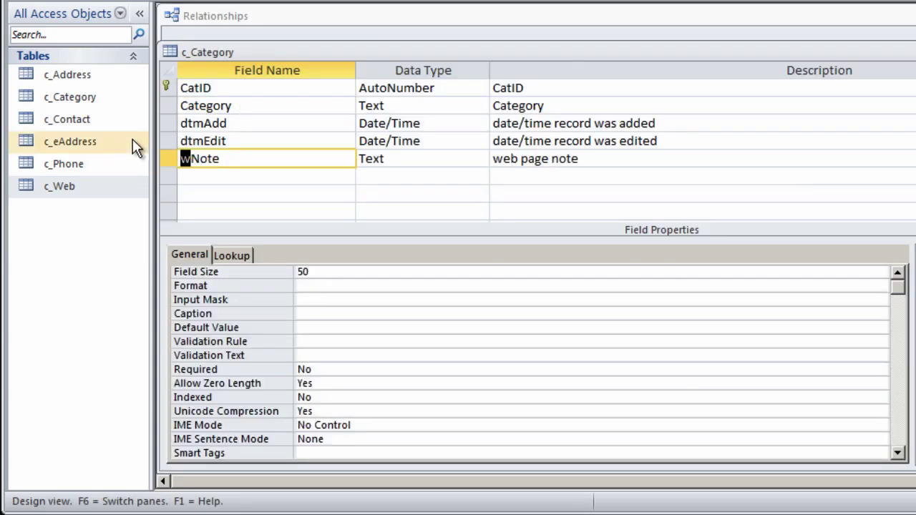
{"action": "type", "text": "cat"}
{"action": "left_click_drag", "start_coordinate": [494, 158], "coordinate": [533, 159]}
{"action": "type", "text": "category"}
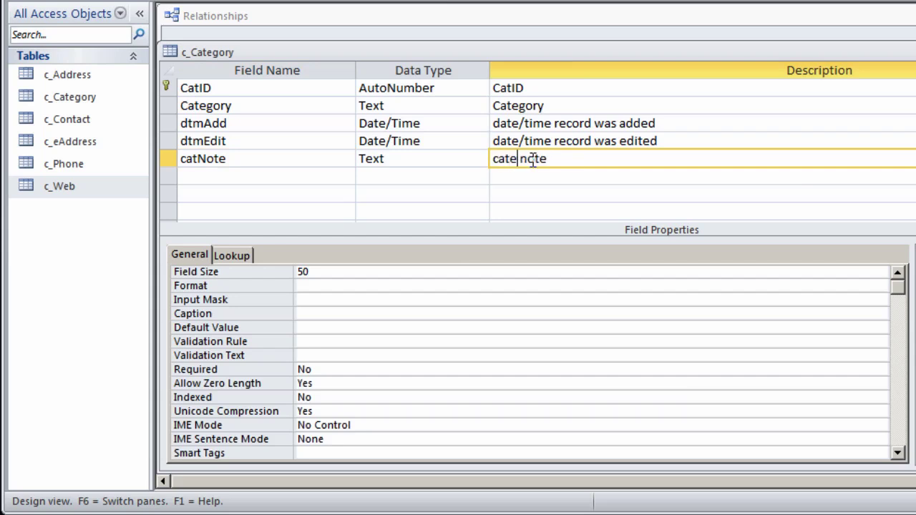
{"action": "left_click", "coordinate": [168, 158]}
{"action": "left_click_drag", "start_coordinate": [167, 158], "coordinate": [170, 123]}
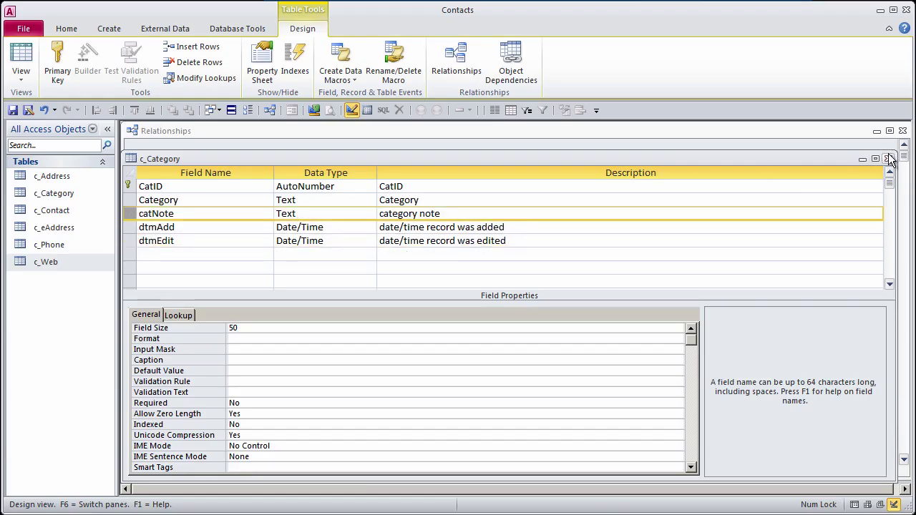
{"action": "left_click", "coordinate": [889, 158]}
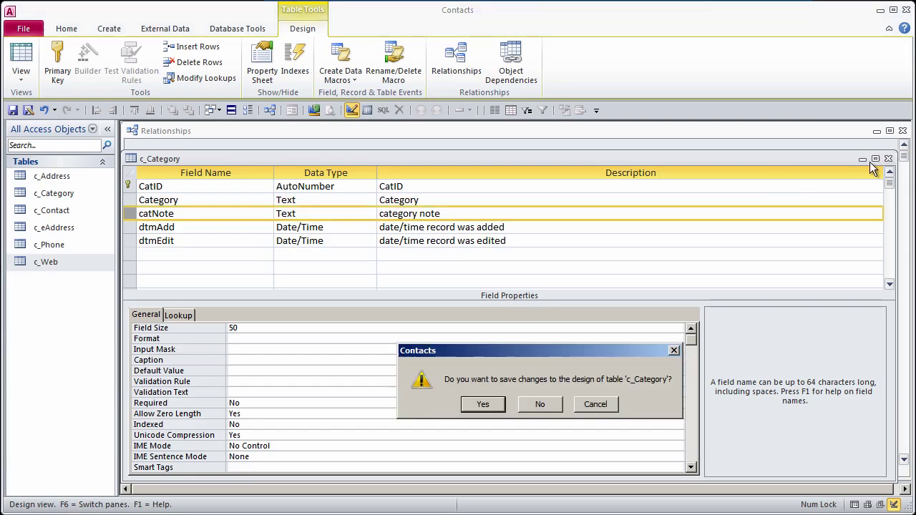
{"action": "left_click", "coordinate": [499, 404]}
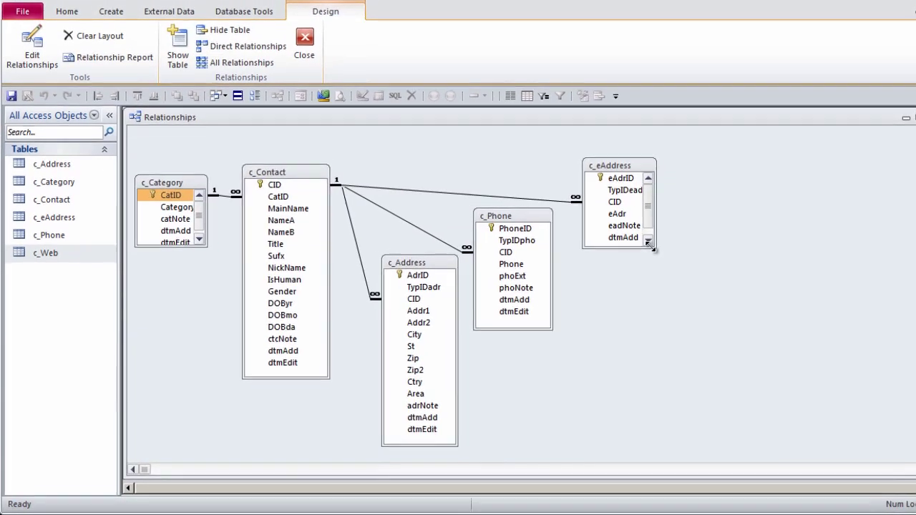
Step: Enlarge c_eAddress, then add c_Web to the diagram and resize it to show all fields
{"action": "left_click", "coordinate": [628, 250]}
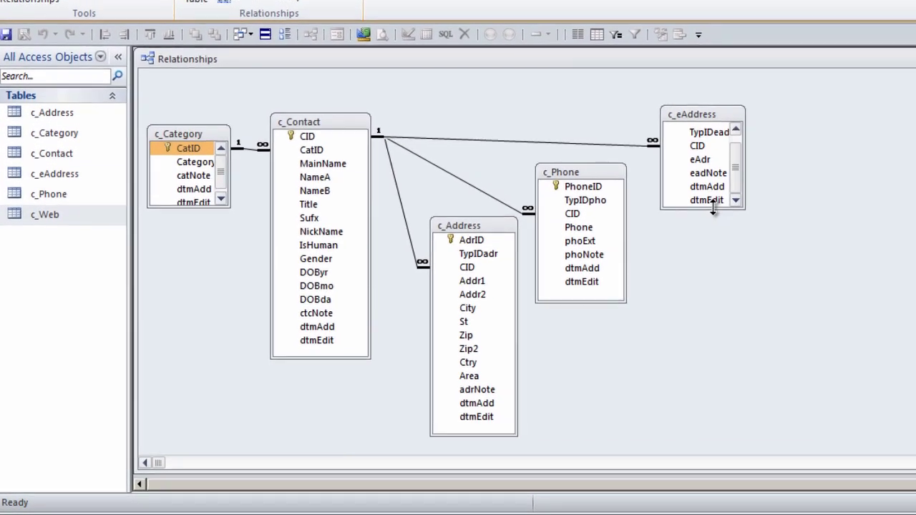
{"action": "left_click_drag", "start_coordinate": [695, 218], "coordinate": [694, 234]}
{"action": "left_click", "coordinate": [686, 142]}
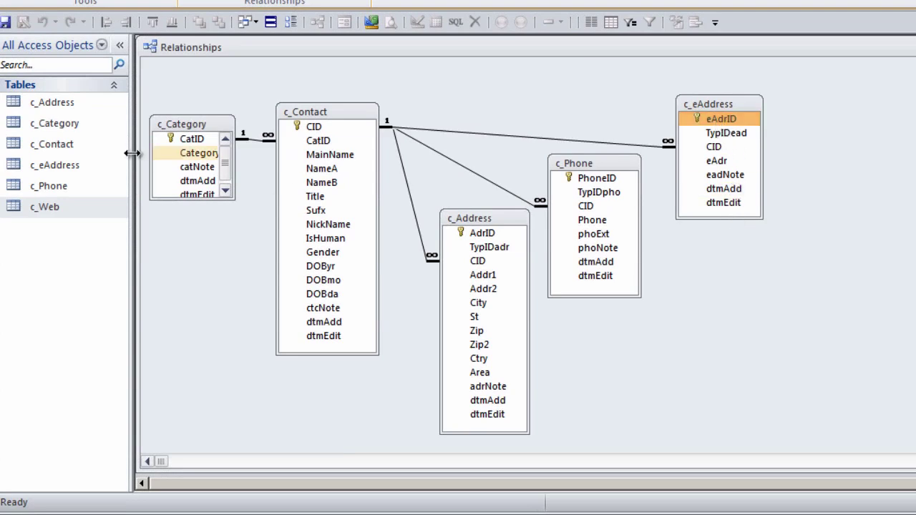
{"action": "left_click_drag", "start_coordinate": [49, 207], "coordinate": [839, 93]}
{"action": "left_click_drag", "start_coordinate": [913, 193], "coordinate": [905, 222]}
Step: Reposition the c_Phone, c_Address, c_eAddress and c_Web boxes in the diagram
{"action": "left_click", "coordinate": [719, 116]}
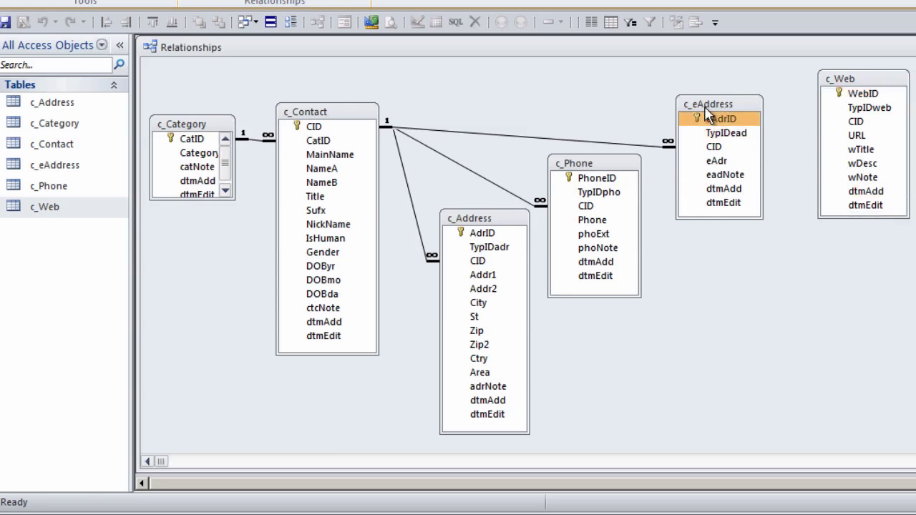
{"action": "left_click_drag", "start_coordinate": [592, 164], "coordinate": [604, 197]}
{"action": "left_click_drag", "start_coordinate": [497, 218], "coordinate": [494, 238]}
{"action": "left_click_drag", "start_coordinate": [726, 108], "coordinate": [729, 151]}
{"action": "left_click_drag", "start_coordinate": [849, 84], "coordinate": [826, 82]}
Step: Link c_Contact.CID to c_Web.CID as a relationship with referential integrity enforced
{"action": "left_click", "coordinate": [316, 130]}
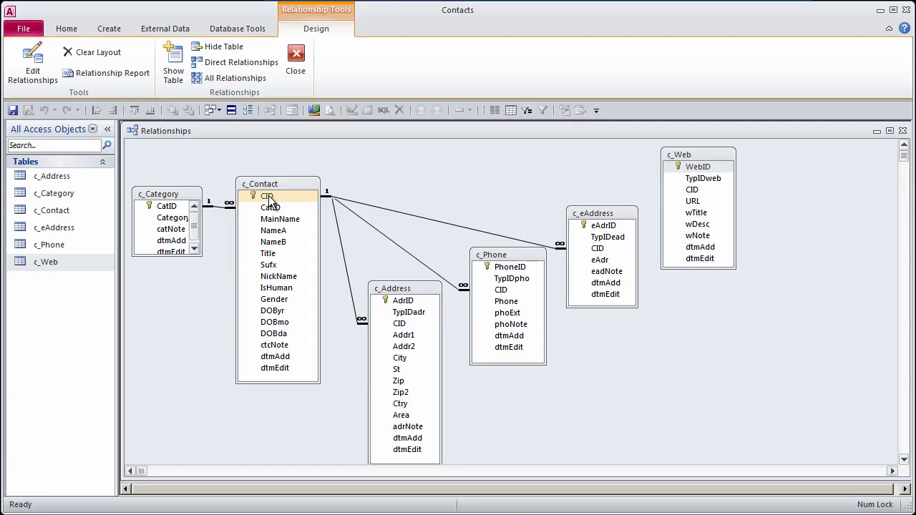
{"action": "left_click_drag", "start_coordinate": [270, 202], "coordinate": [693, 190]}
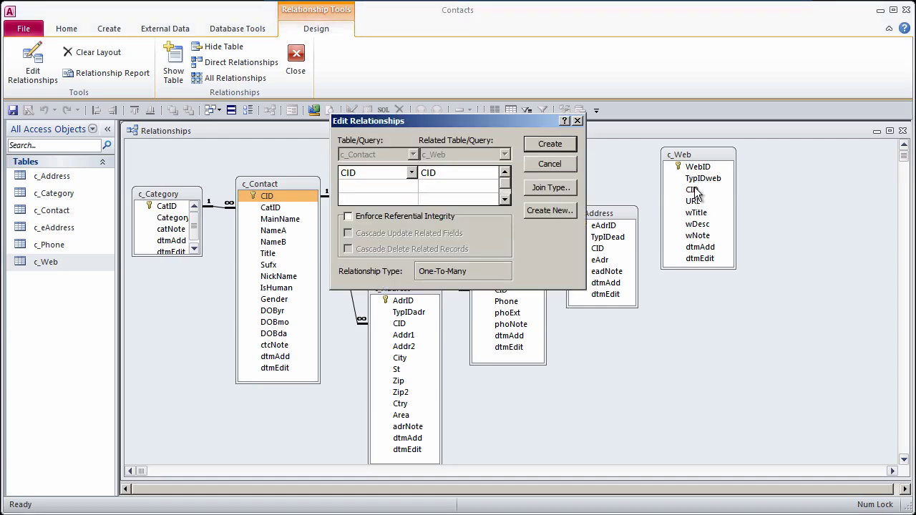
{"action": "left_click", "coordinate": [348, 217]}
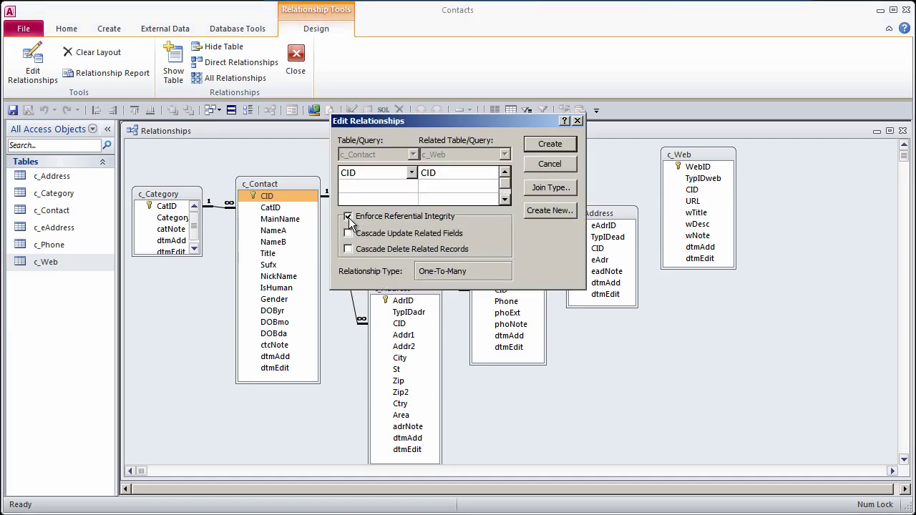
{"action": "left_click", "coordinate": [552, 144]}
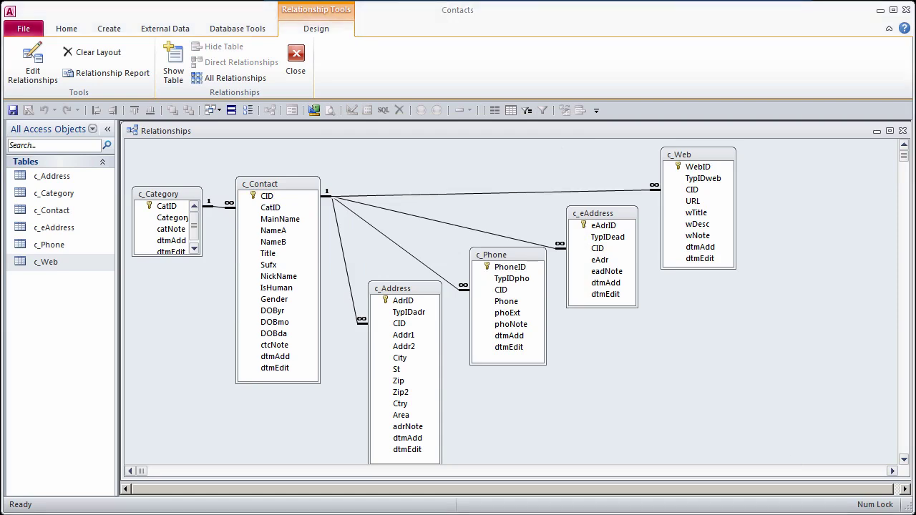
Step: Point out the TypID fields in c_Address, c_Phone, c_eAddress and c_Web, and enlarge c_Category
{"action": "left_click_drag", "start_coordinate": [409, 313], "coordinate": [501, 279]}
{"action": "left_click", "coordinate": [501, 278]}
{"action": "left_click", "coordinate": [606, 238]}
{"action": "left_click", "coordinate": [697, 179]}
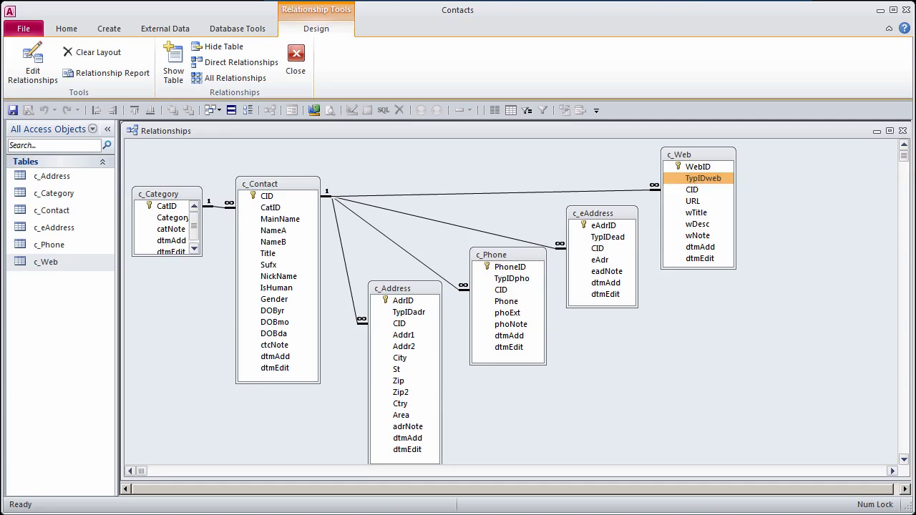
{"action": "left_click_drag", "start_coordinate": [202, 256], "coordinate": [205, 270]}
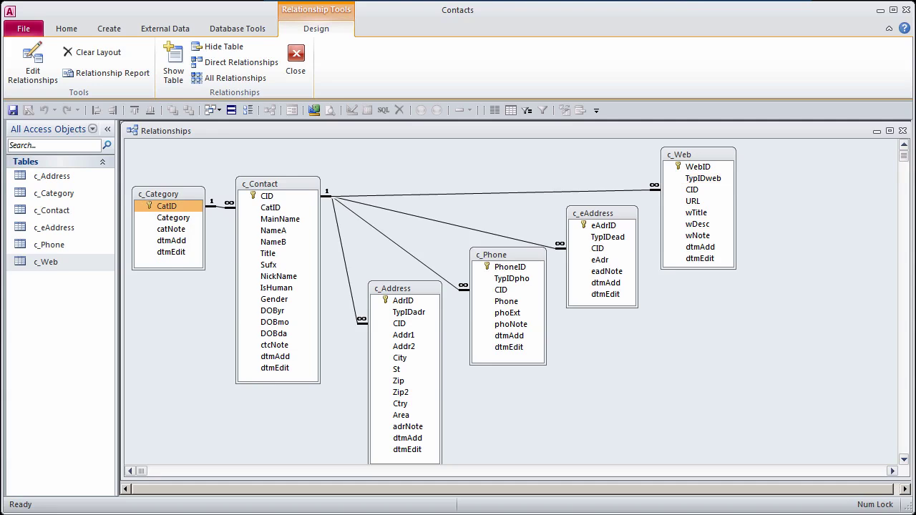
{"action": "left_click", "coordinate": [409, 313]}
{"action": "left_click", "coordinate": [512, 278]}
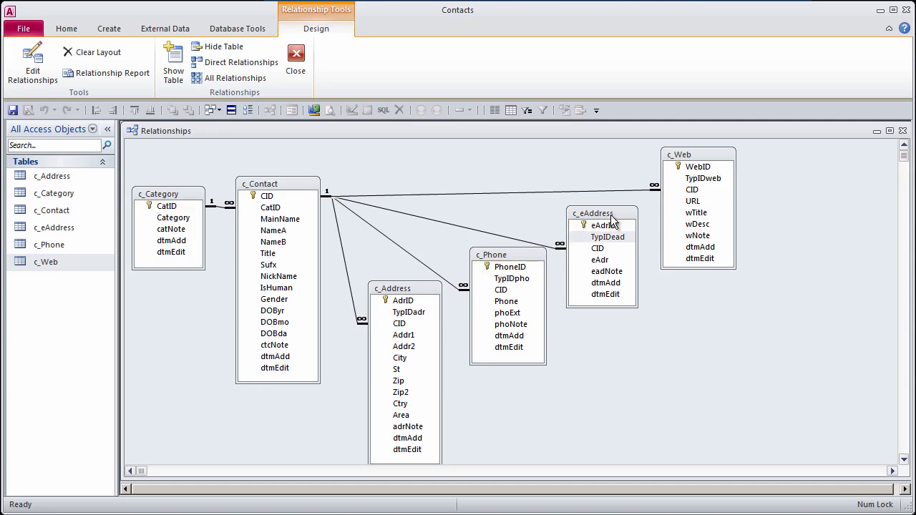
{"action": "left_click", "coordinate": [703, 178]}
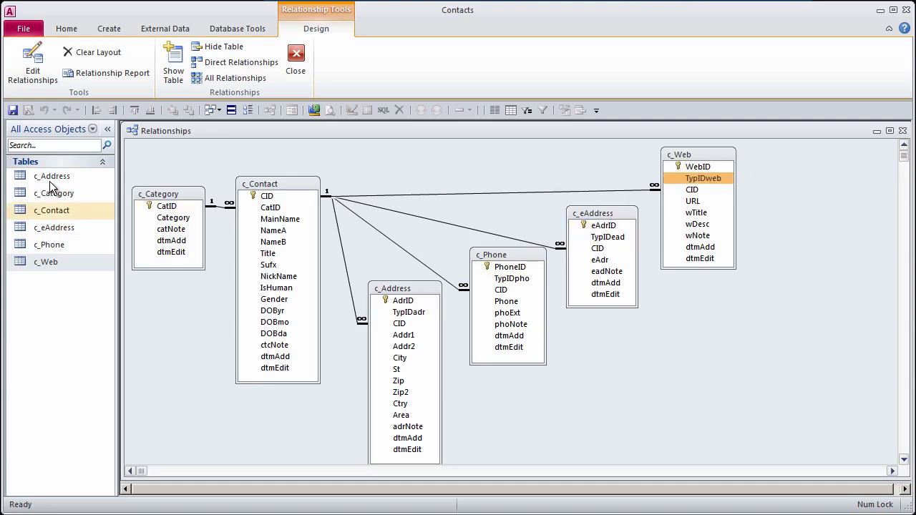
Step: Start a new table design with a TypID AutoNumber field
{"action": "left_click", "coordinate": [100, 31]}
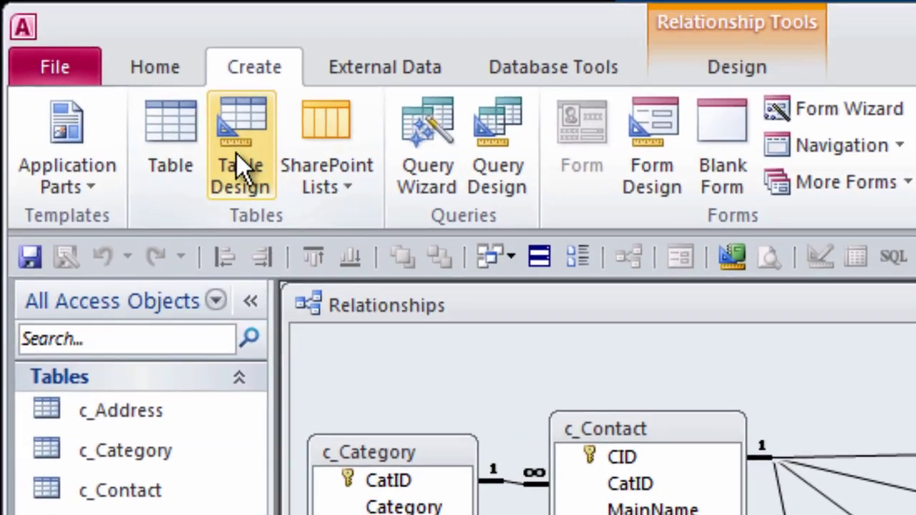
{"action": "left_click", "coordinate": [176, 108]}
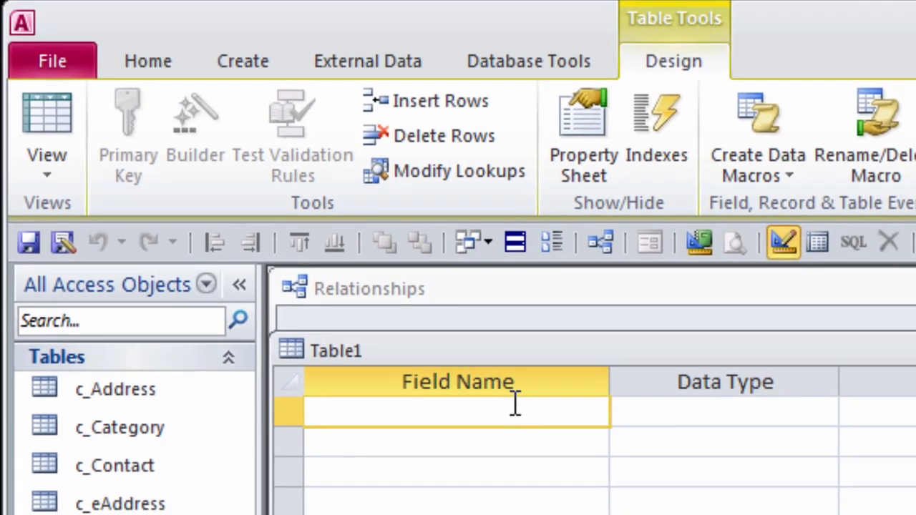
{"action": "type", "text": "Ty"}
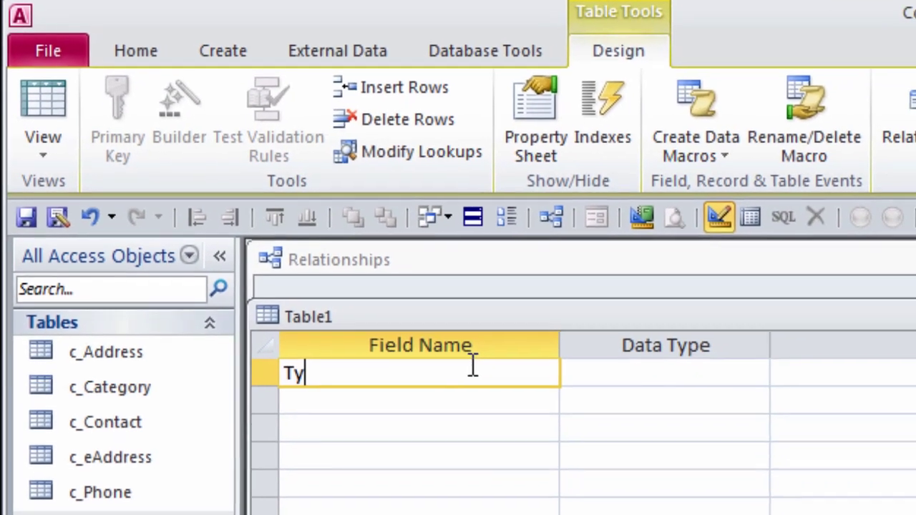
{"action": "type", "text": "pID"}
{"action": "key", "text": "Tab"}
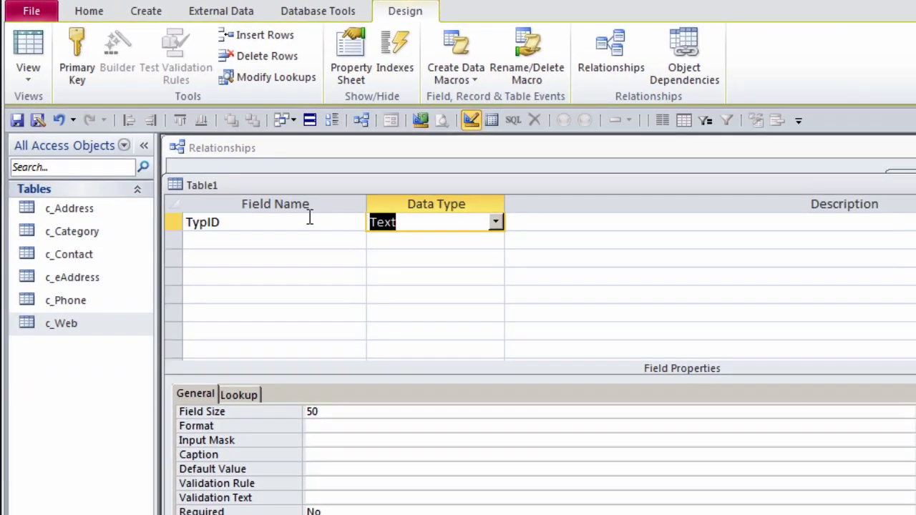
{"action": "type", "text": "autoNumber"}
{"action": "key", "text": "Tab"}
{"action": "type", "text": "TypID"}
Step: Add a second field Typ of type Text, described 'Type', with field size 50
{"action": "left_click", "coordinate": [273, 237]}
{"action": "type", "text": "Typ"}
{"action": "key", "text": "Tab"}
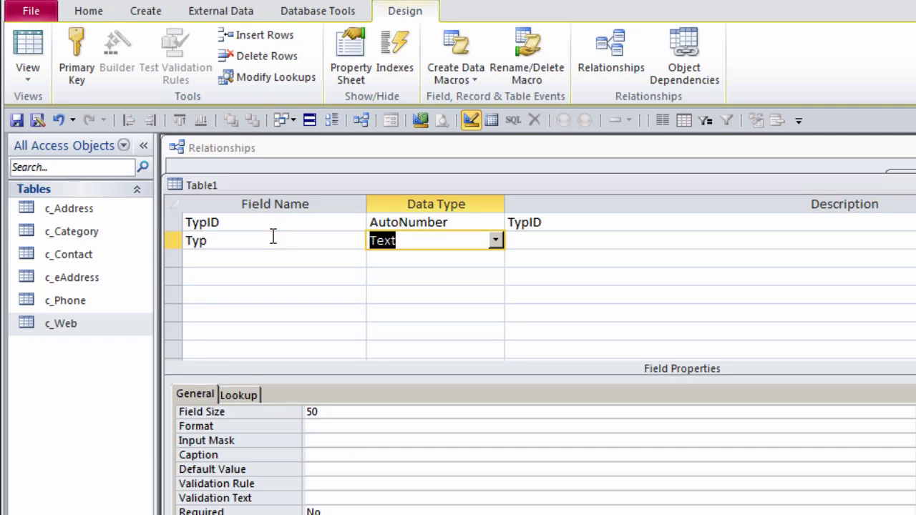
{"action": "key", "text": "Tab"}
{"action": "type", "text": "Type"}
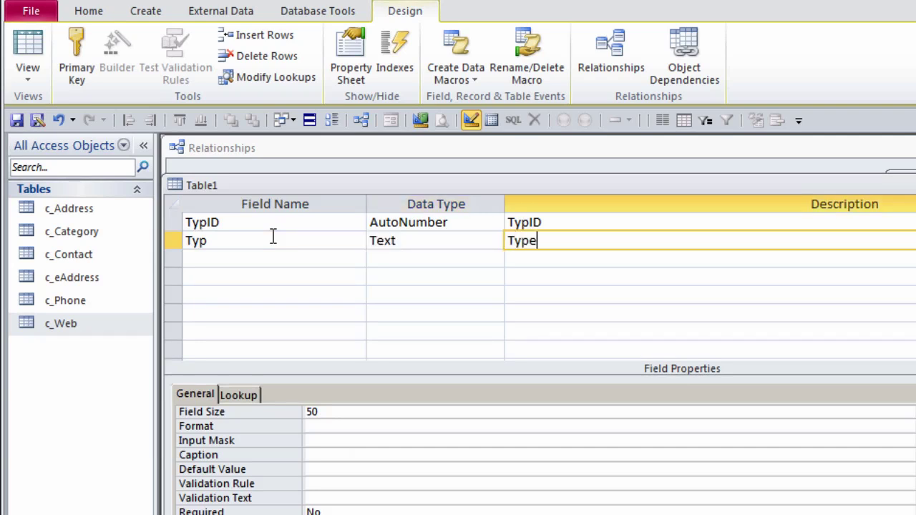
{"action": "left_click", "coordinate": [341, 413]}
{"action": "left_click", "coordinate": [197, 258]}
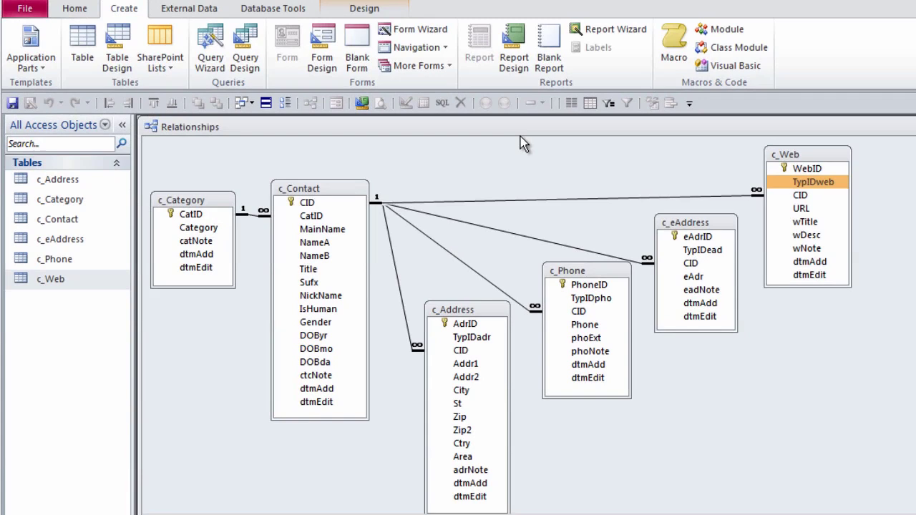
Step: Copy the dtmAdd and dtmEdit rows from the c_eAddress design and paste them into Table1
{"action": "right_click", "coordinate": [705, 223]}
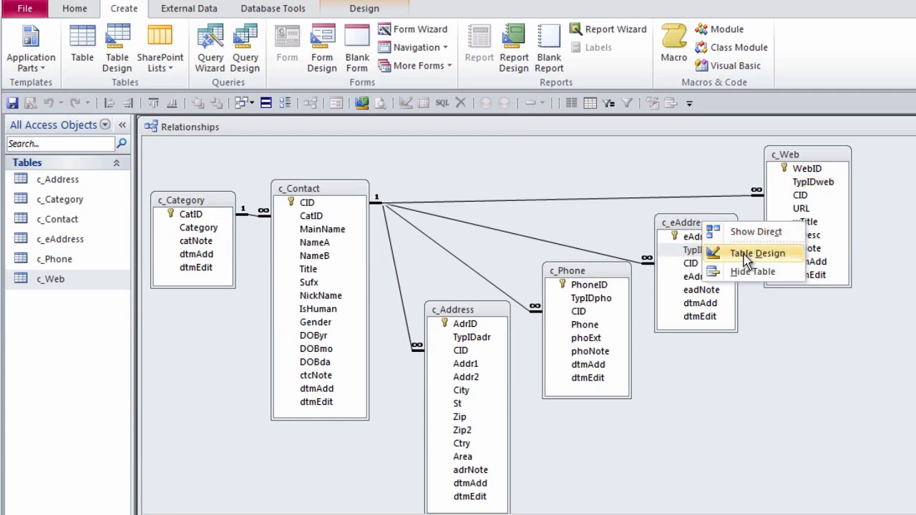
{"action": "left_click", "coordinate": [747, 254]}
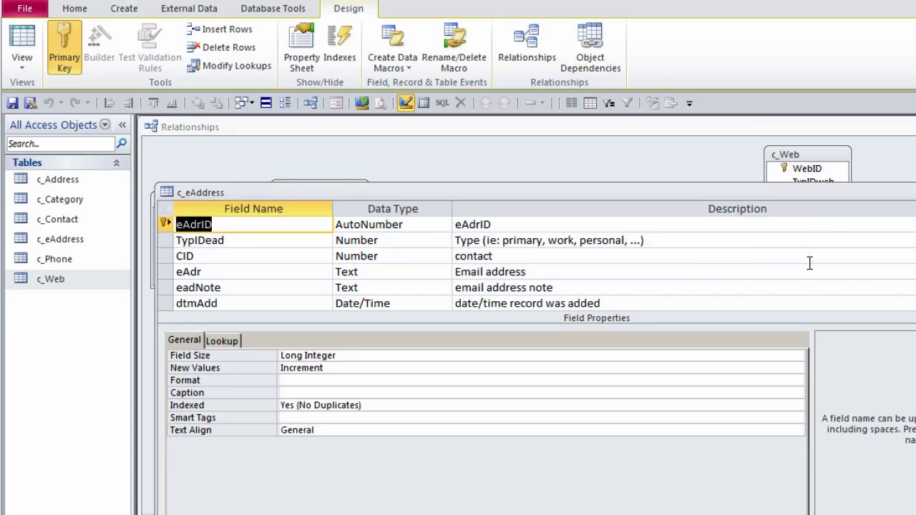
{"action": "scroll", "coordinate": [246, 301], "scroll_direction": "down", "scroll_amount": 1}
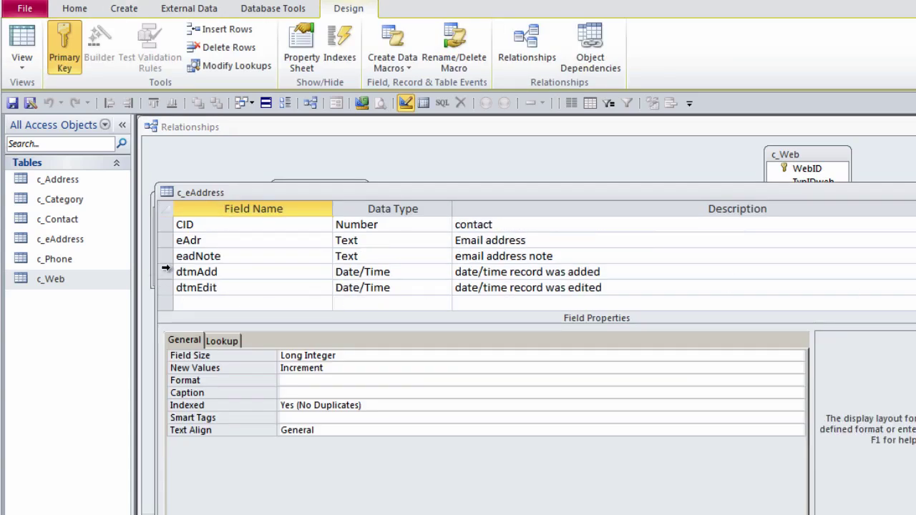
{"action": "left_click_drag", "start_coordinate": [164, 272], "coordinate": [167, 289]}
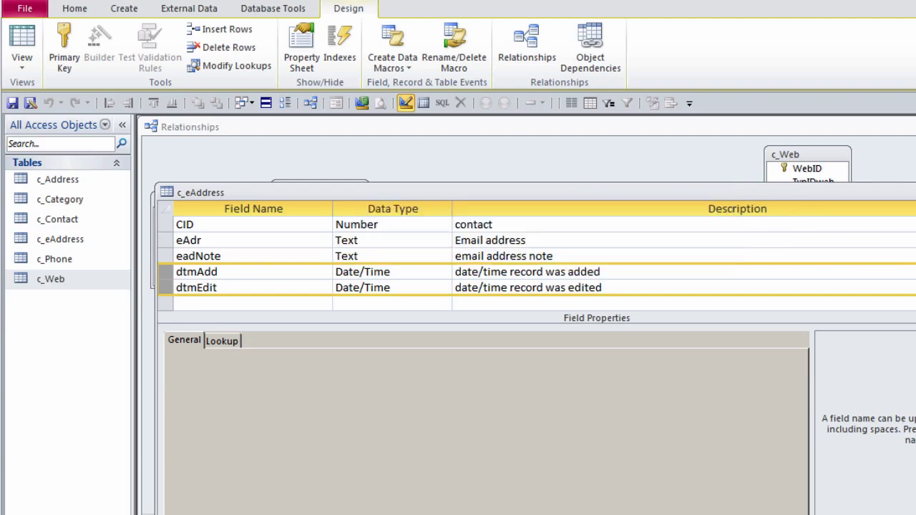
{"action": "key", "text": "ctrl+F6"}
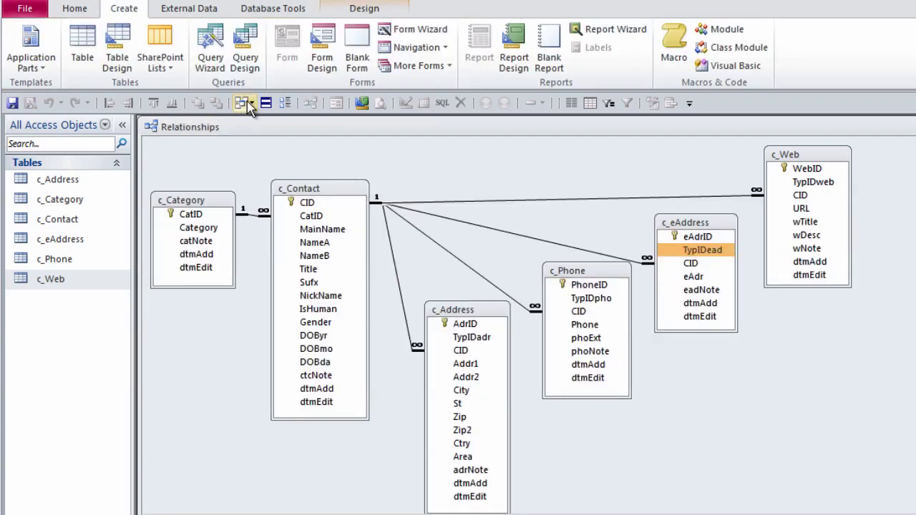
{"action": "left_click", "coordinate": [249, 104]}
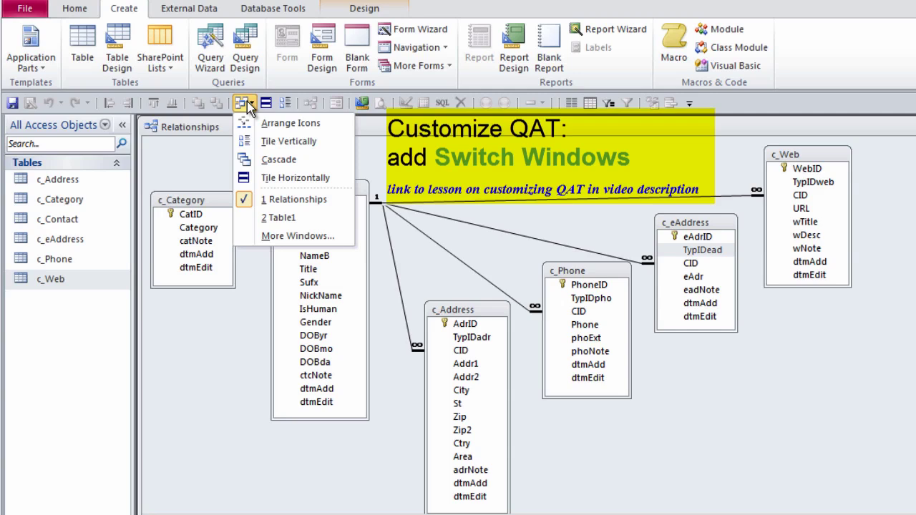
{"action": "left_click", "coordinate": [269, 218]}
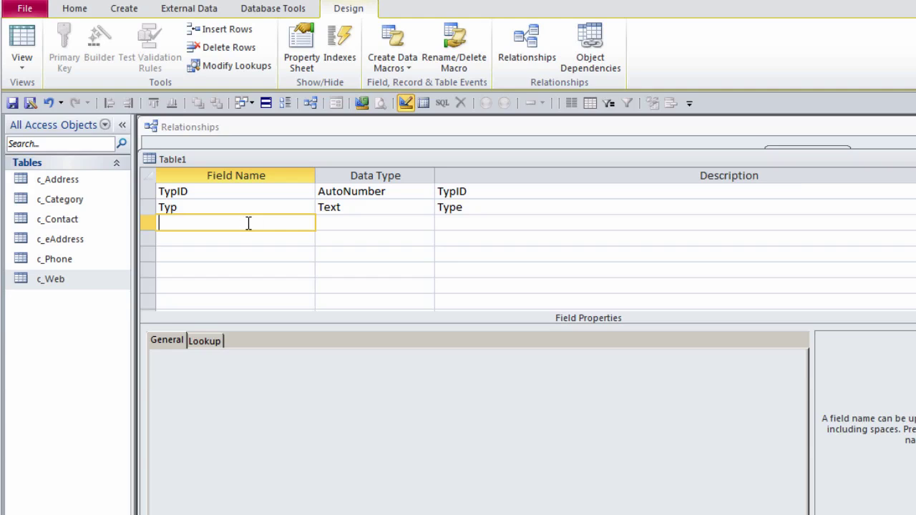
{"action": "key", "text": "ctrl+v"}
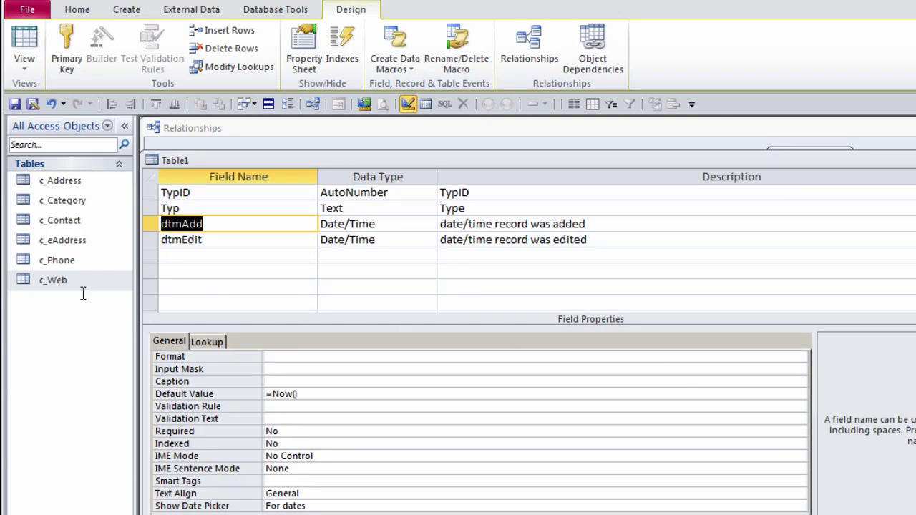
Step: Save the new table as c_Types, letting TypID become the primary key
{"action": "left_click", "coordinate": [14, 105]}
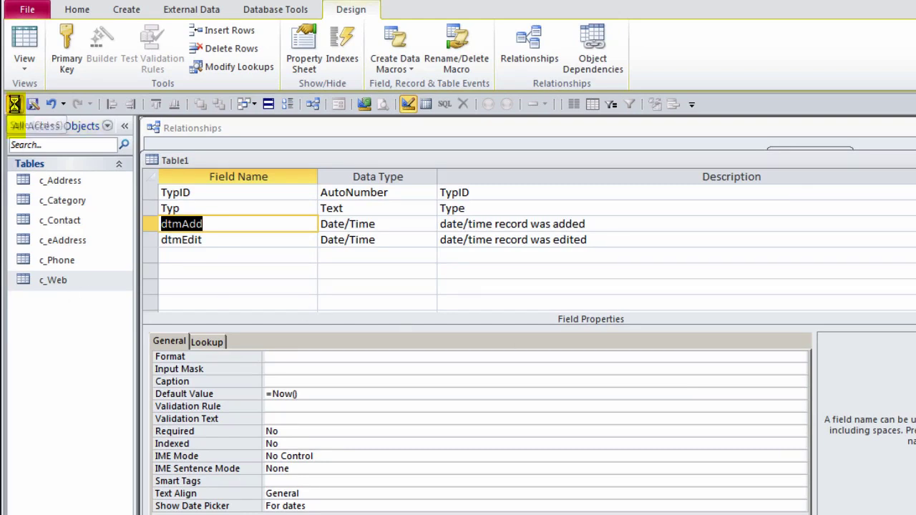
{"action": "type", "text": "Types"}
{"action": "key", "text": "Home"}
{"action": "type", "text": "c_"}
{"action": "left_click", "coordinate": [536, 221]}
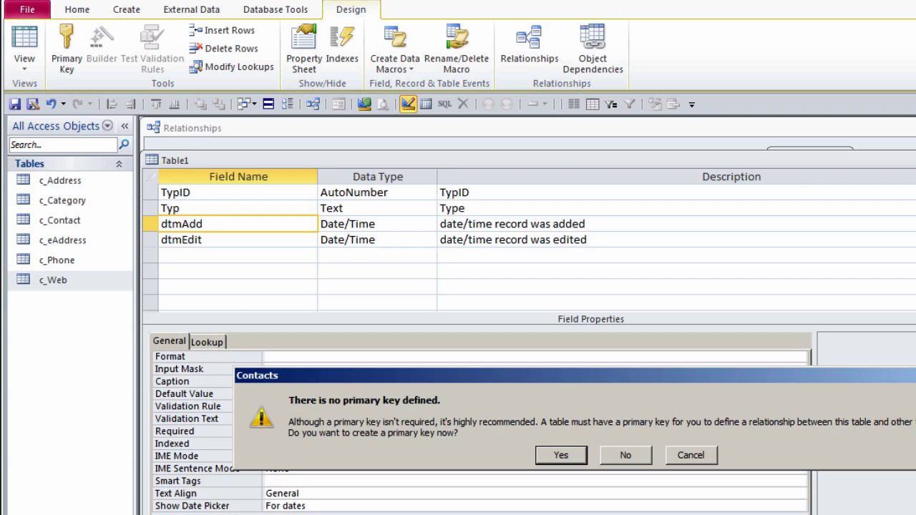
{"action": "left_click", "coordinate": [561, 455]}
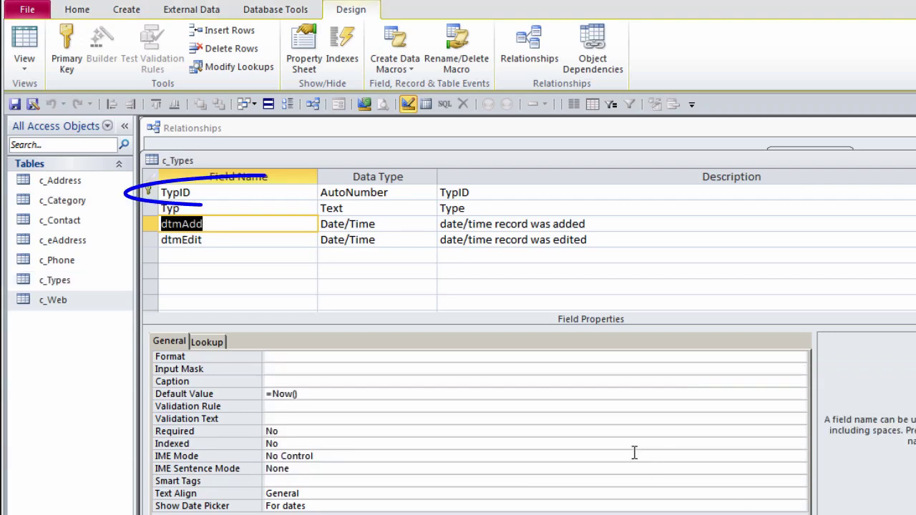
Step: Review the c_Types indexes, then close the table design
{"action": "left_click", "coordinate": [343, 46]}
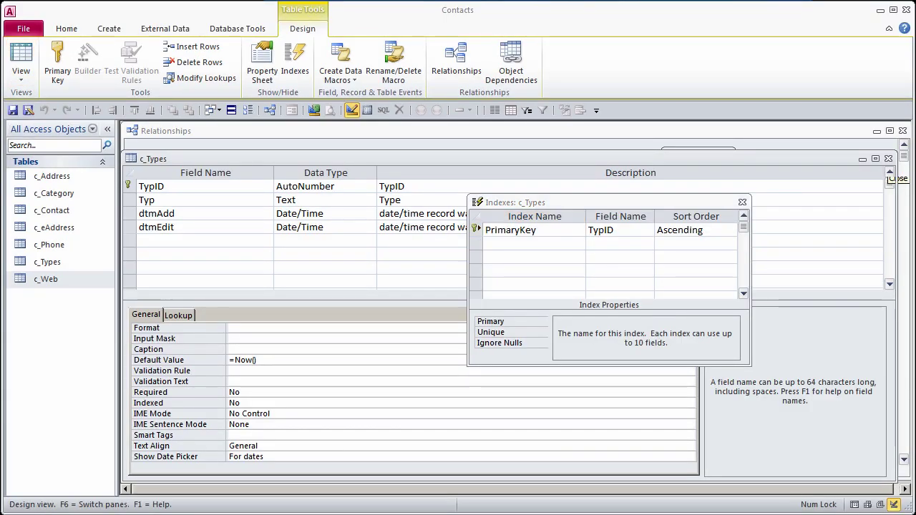
{"action": "left_click", "coordinate": [742, 202]}
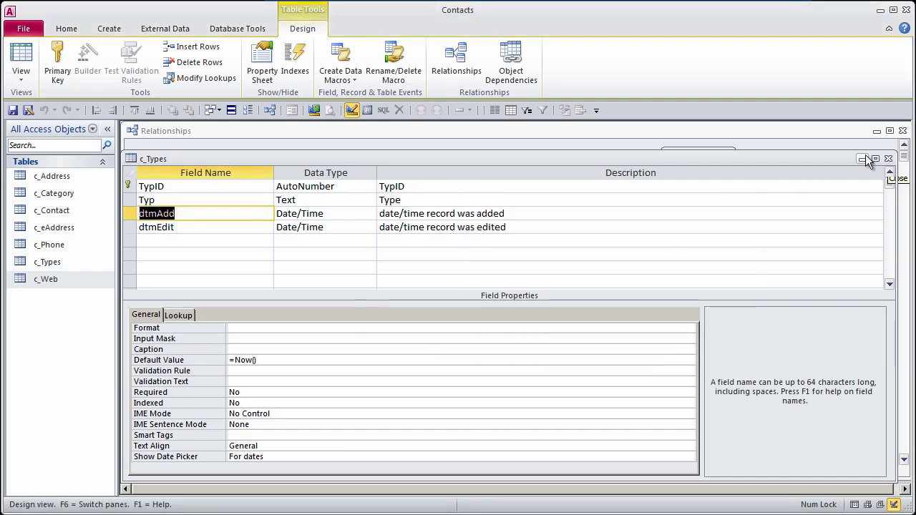
{"action": "left_click", "coordinate": [889, 159]}
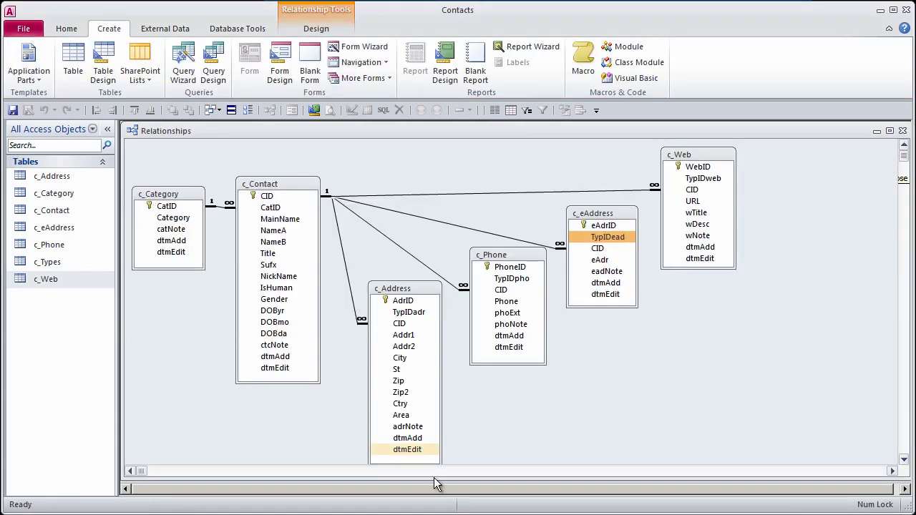
Step: Paste a structure-only copy of c_Types as a new table named c_TypAdr
{"action": "left_click", "coordinate": [44, 264]}
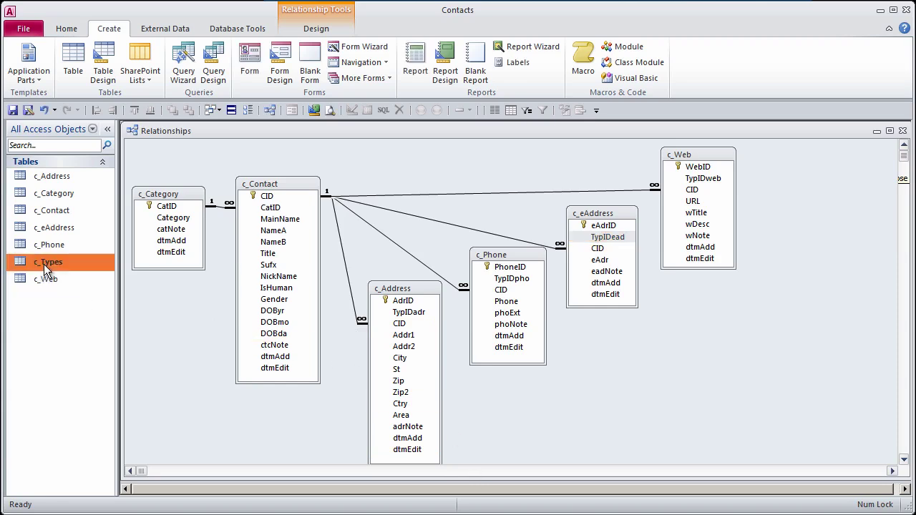
{"action": "key", "text": "ctrl+v"}
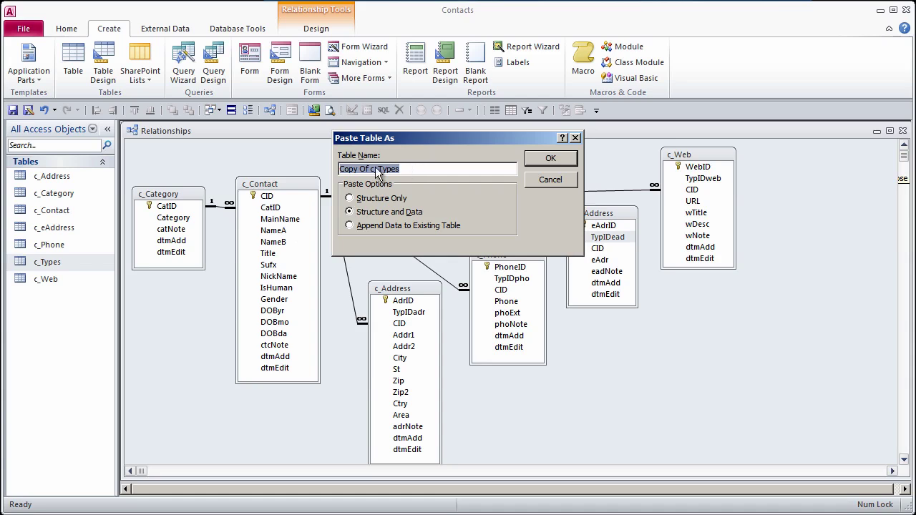
{"action": "left_click_drag", "start_coordinate": [371, 173], "coordinate": [289, 164]}
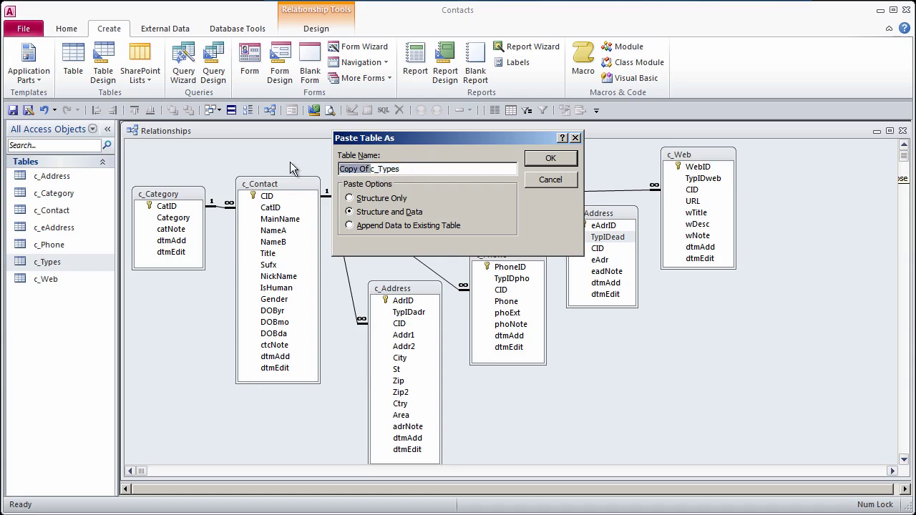
{"action": "key", "text": "Delete"}
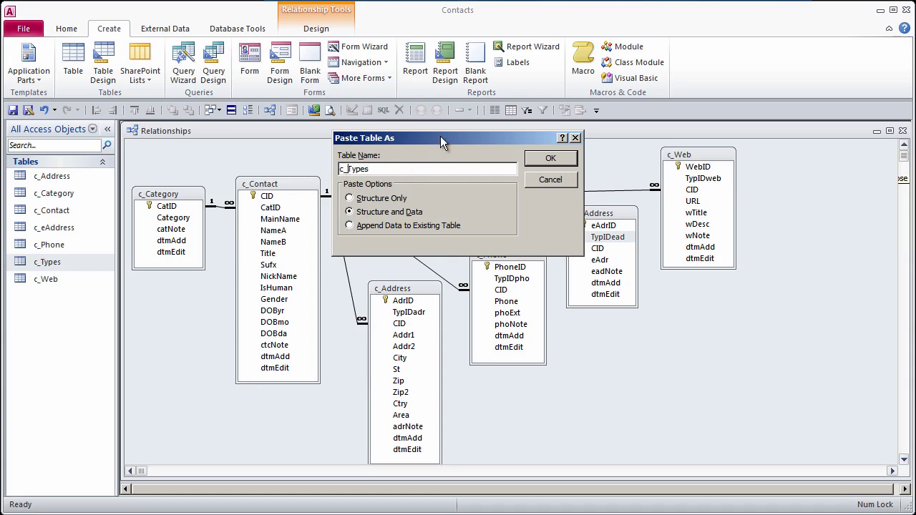
{"action": "left_click_drag", "start_coordinate": [457, 137], "coordinate": [652, 215]}
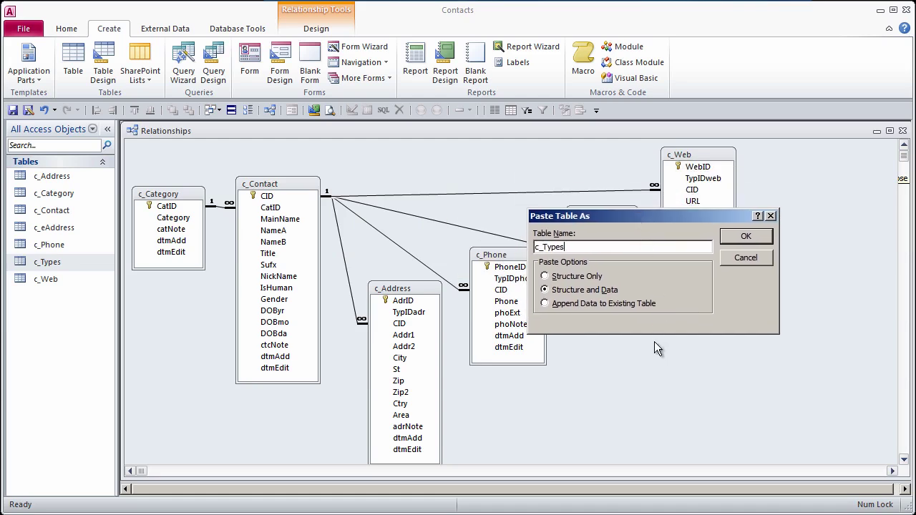
{"action": "key", "text": "BackSpace"}
{"action": "key", "text": "BackSpace"}
{"action": "type", "text": "Adr"}
{"action": "left_click", "coordinate": [599, 278]}
{"action": "left_click", "coordinate": [748, 236]}
Step: Rename the c_TypAdr table to c_AdrTypes
{"action": "right_click", "coordinate": [66, 262]}
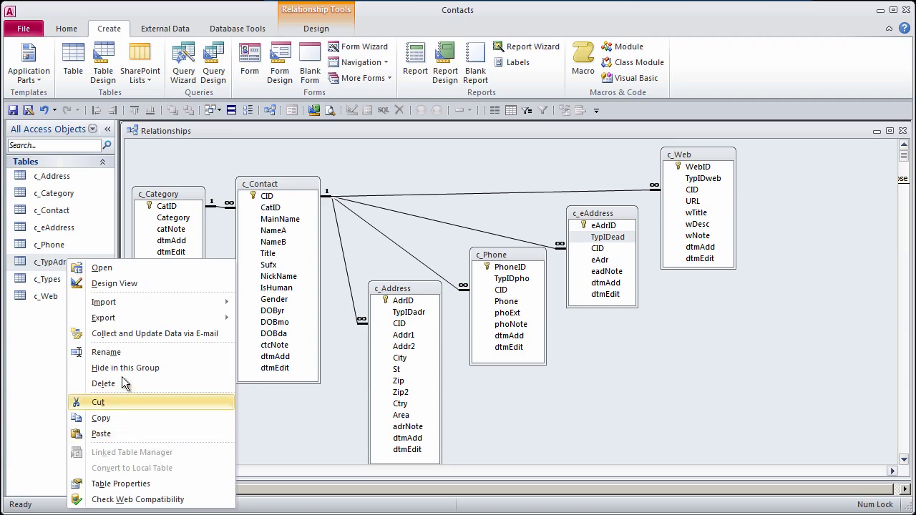
{"action": "left_click", "coordinate": [122, 351]}
{"action": "left_click_drag", "start_coordinate": [41, 263], "coordinate": [54, 263]}
{"action": "key", "text": "Delete"}
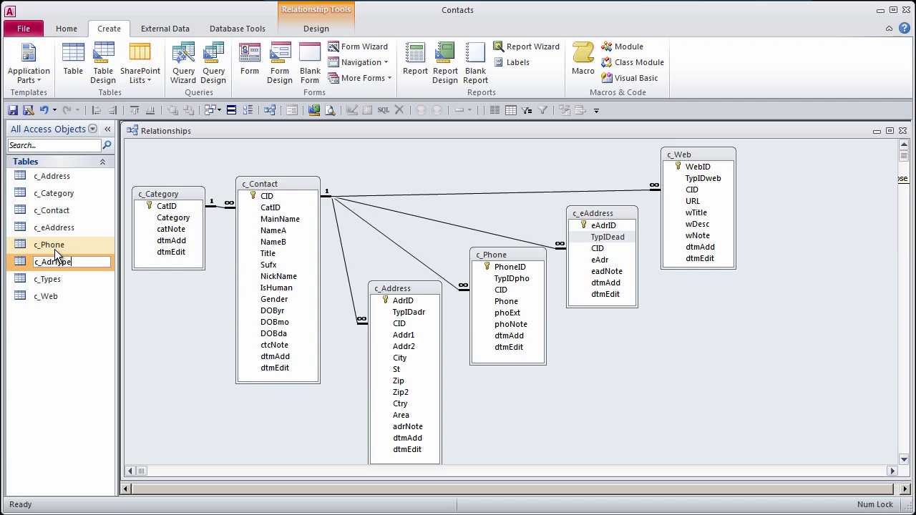
{"action": "type", "text": "Types"}
{"action": "key", "text": "Return"}
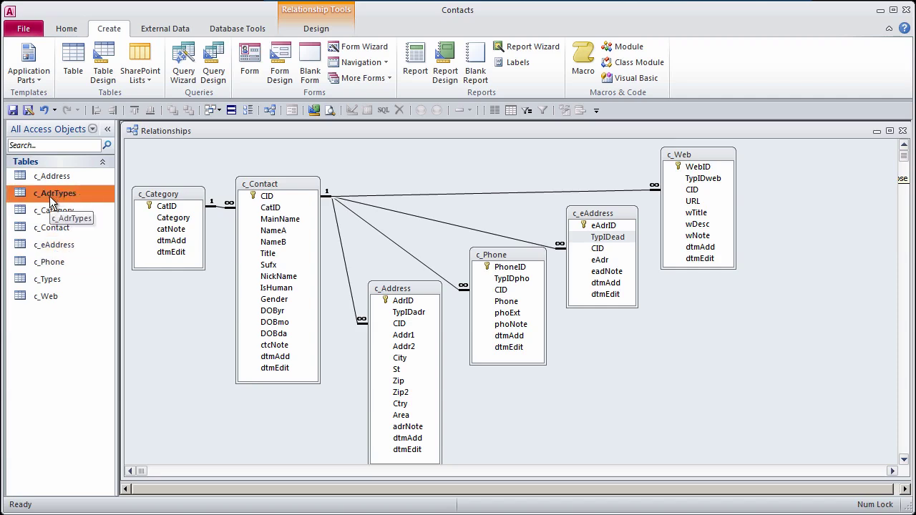
Step: Add a shrunken c_AdrTypes box below c_Contact and drag c_Address's TypIDadr onto its TypID
{"action": "left_click_drag", "start_coordinate": [50, 195], "coordinate": [180, 377]}
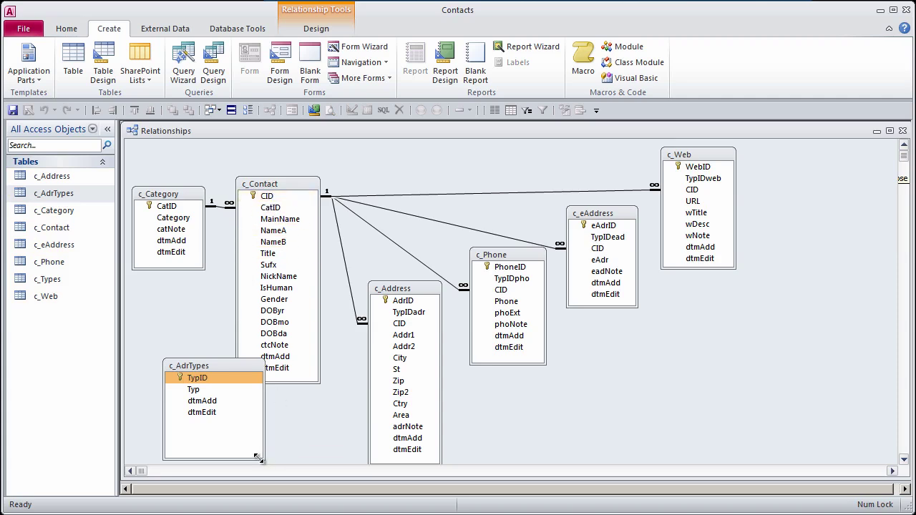
{"action": "left_click_drag", "start_coordinate": [259, 458], "coordinate": [229, 423]}
{"action": "left_click_drag", "start_coordinate": [200, 366], "coordinate": [291, 400]}
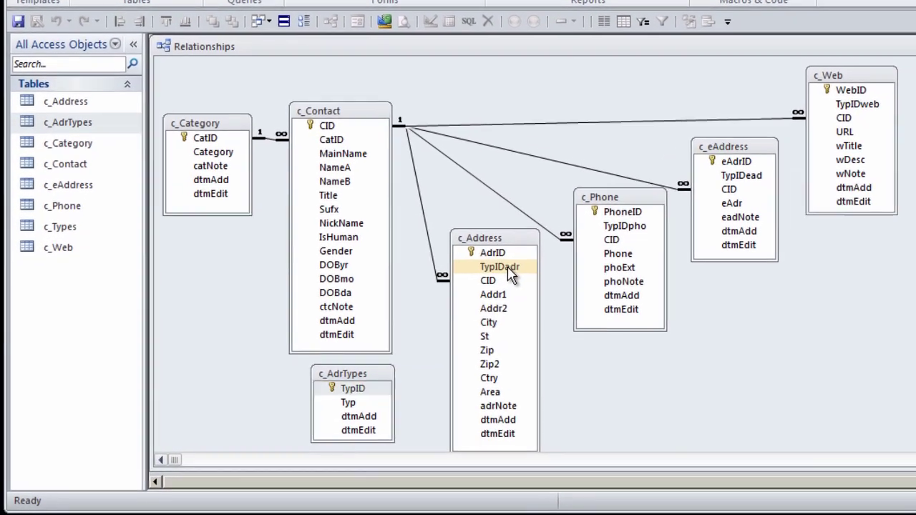
{"action": "left_click", "coordinate": [509, 269]}
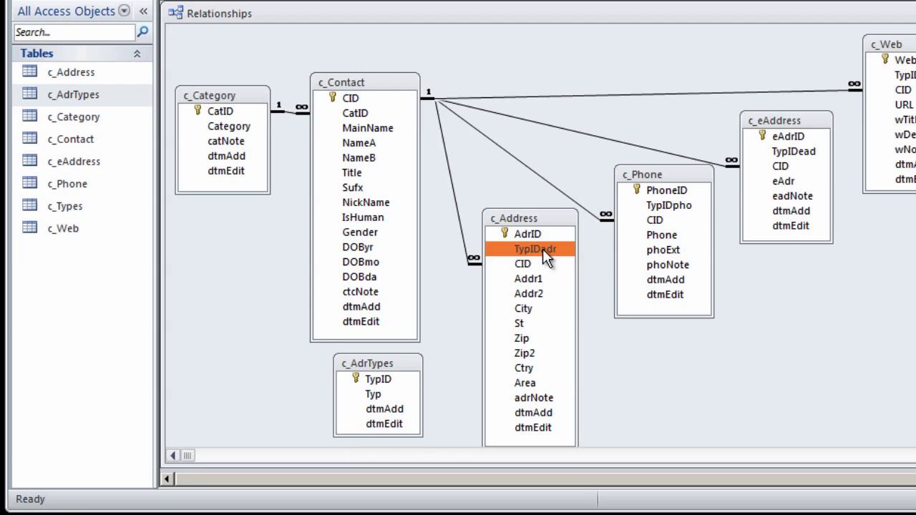
{"action": "left_click_drag", "start_coordinate": [543, 248], "coordinate": [388, 363]}
Step: Rename c_AdrTypes fields to TypIDadr and TypAdr, describing TypAdr as 'Type of Address (ie: primary, work)'
{"action": "right_click", "coordinate": [388, 363]}
{"action": "left_click", "coordinate": [453, 398]}
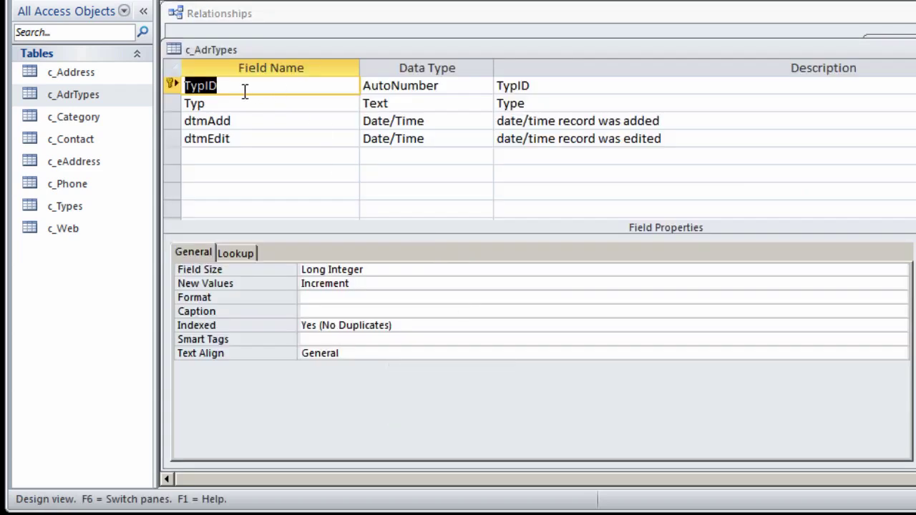
{"action": "left_click", "coordinate": [236, 86]}
{"action": "type", "text": "adr"}
{"action": "left_click", "coordinate": [223, 104]}
{"action": "type", "text": "Adr"}
{"action": "left_click", "coordinate": [559, 106]}
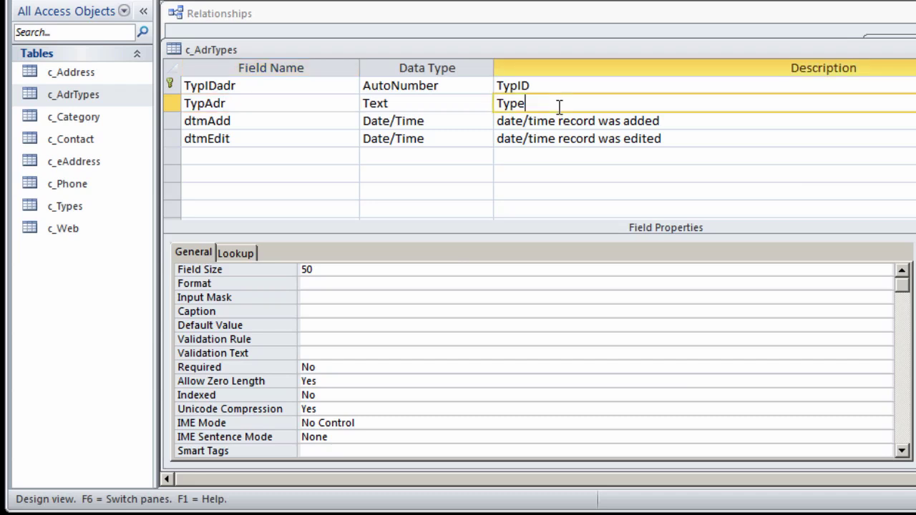
{"action": "type", "text": "of Address (ie: primary, work)"}
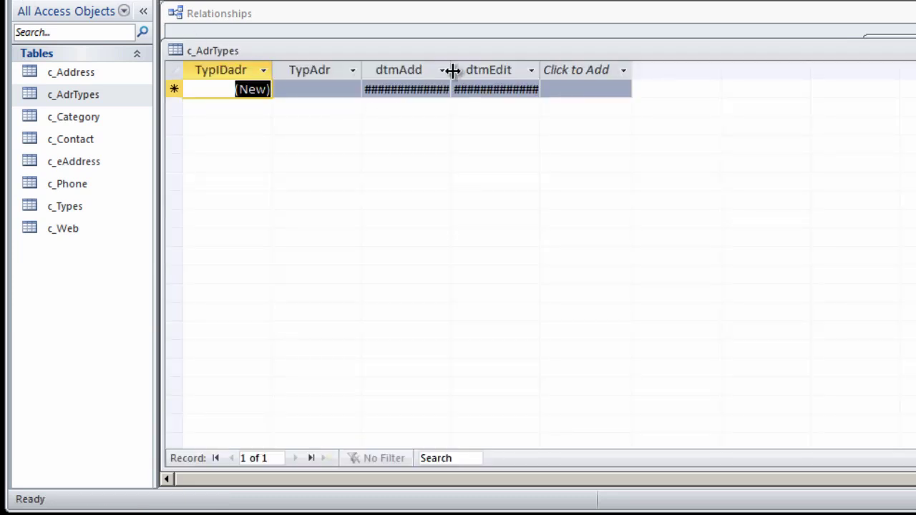
Step: Widen the dtmAdd and dtmEdit columns to fit their dates
{"action": "left_click_drag", "start_coordinate": [422, 68], "coordinate": [501, 66]}
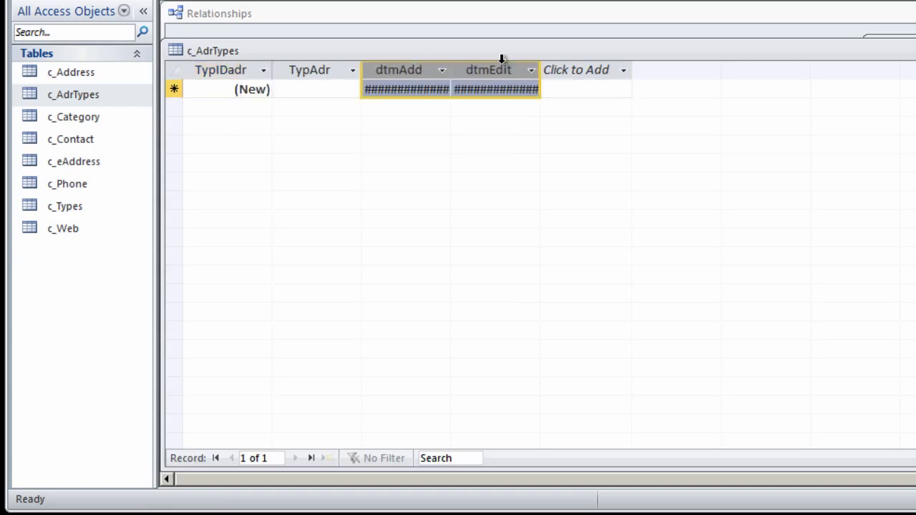
{"action": "double_click", "coordinate": [542, 68]}
{"action": "left_click", "coordinate": [665, 87]}
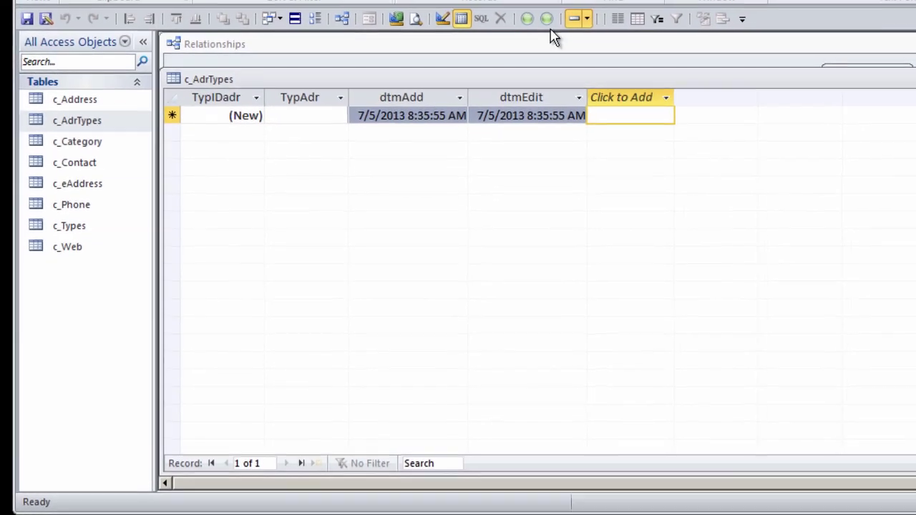
{"action": "left_click", "coordinate": [535, 8]}
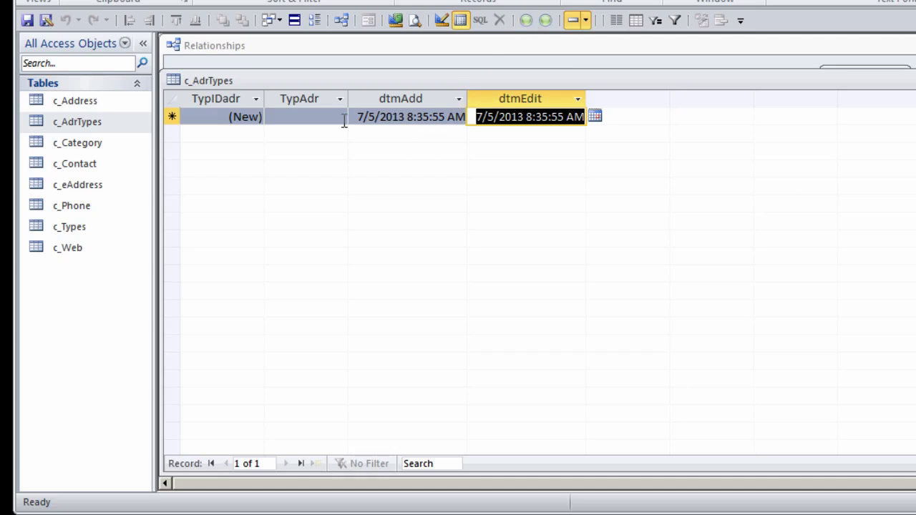
{"action": "left_click_drag", "start_coordinate": [472, 95], "coordinate": [498, 96]}
{"action": "left_click_drag", "start_coordinate": [617, 97], "coordinate": [628, 96]}
Step: Enter 'Work' as the first address type, then close the table and save the layout
{"action": "left_click", "coordinate": [313, 116]}
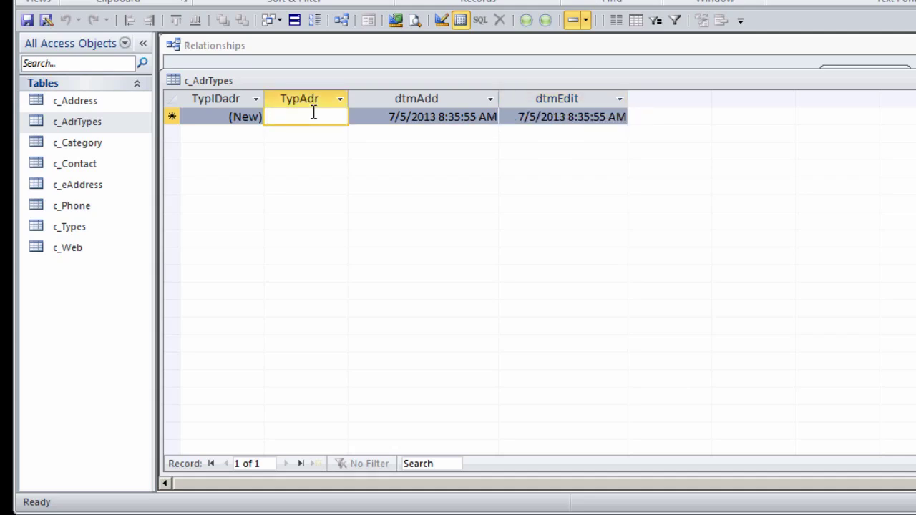
{"action": "type", "text": "Word"}
{"action": "key", "text": "BackSpace"}
{"action": "key", "text": "BackSpace"}
{"action": "type", "text": "rk"}
{"action": "left_click", "coordinate": [301, 135]}
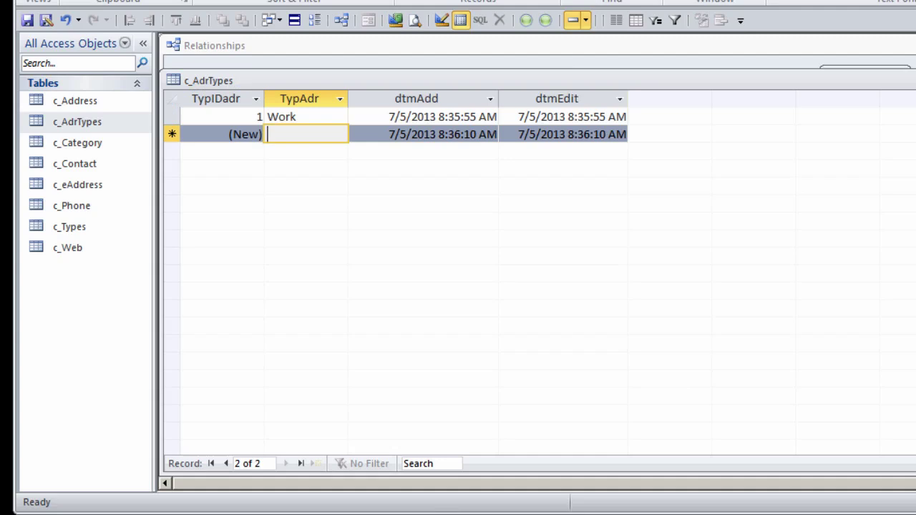
{"action": "key", "text": "ctrl+w"}
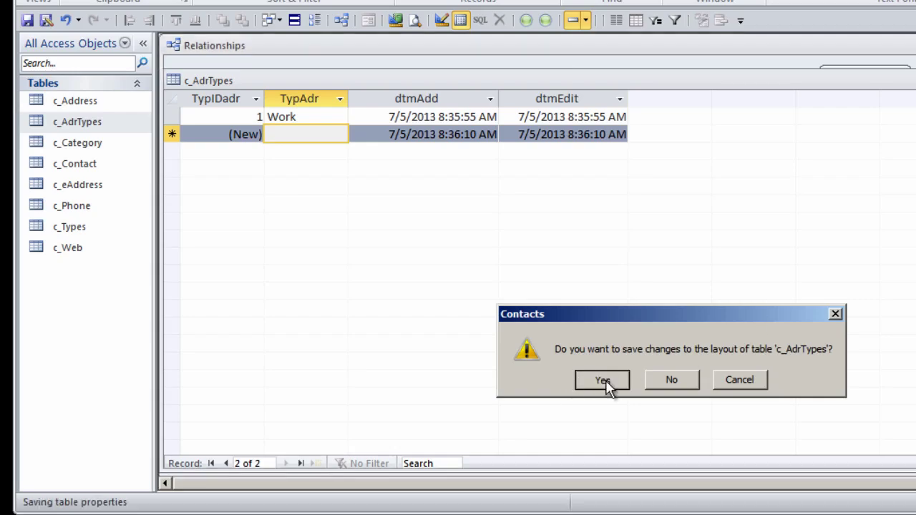
{"action": "left_click", "coordinate": [608, 379]}
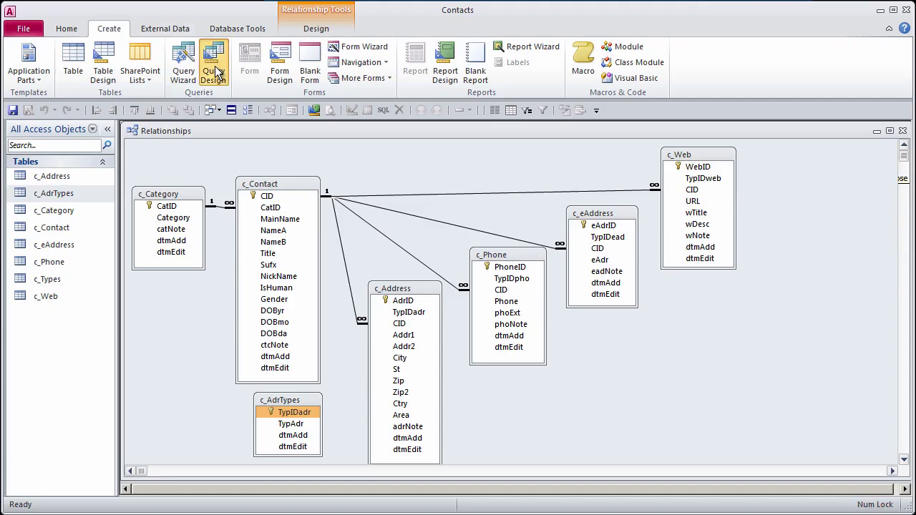
Step: Create a new query on c_AdrTypes with TypIDadr and TypAdr in the grid
{"action": "left_click", "coordinate": [213, 66]}
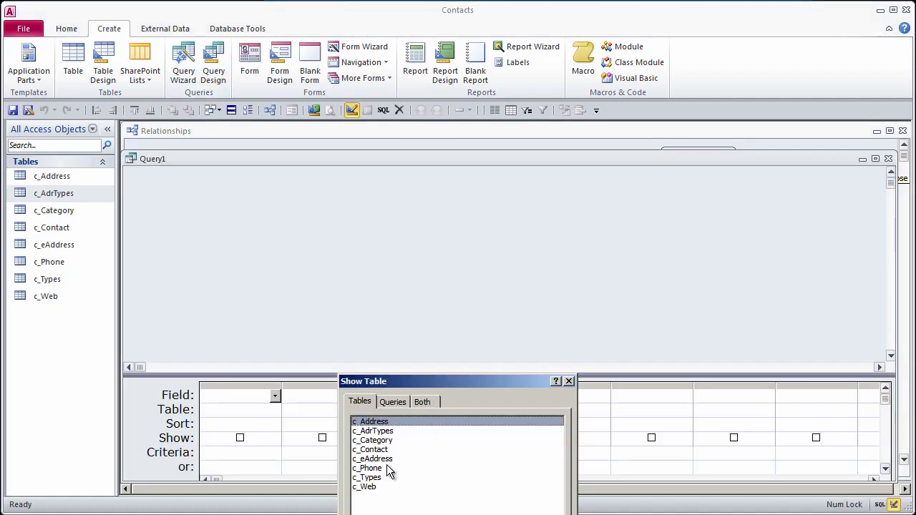
{"action": "left_click_drag", "start_coordinate": [411, 384], "coordinate": [352, 209]}
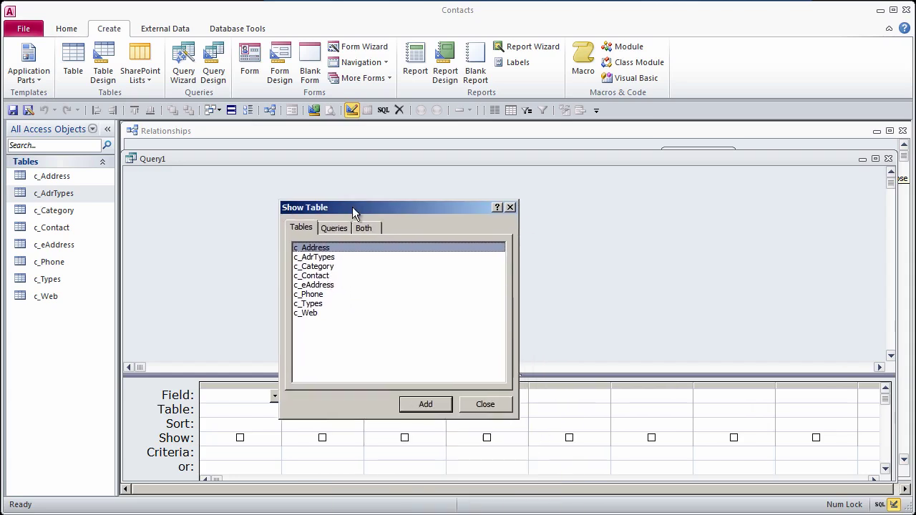
{"action": "left_click", "coordinate": [488, 405]}
{"action": "left_click_drag", "start_coordinate": [45, 193], "coordinate": [173, 179]}
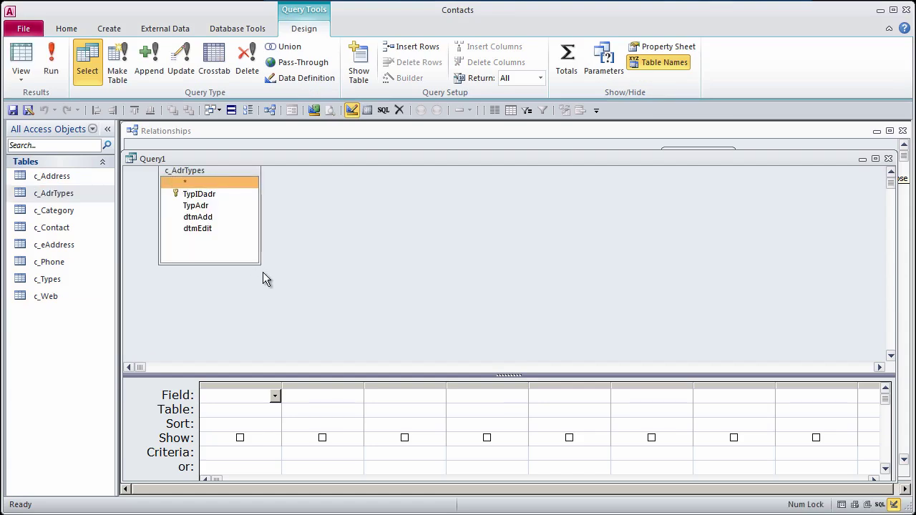
{"action": "left_click_drag", "start_coordinate": [216, 171], "coordinate": [208, 190]}
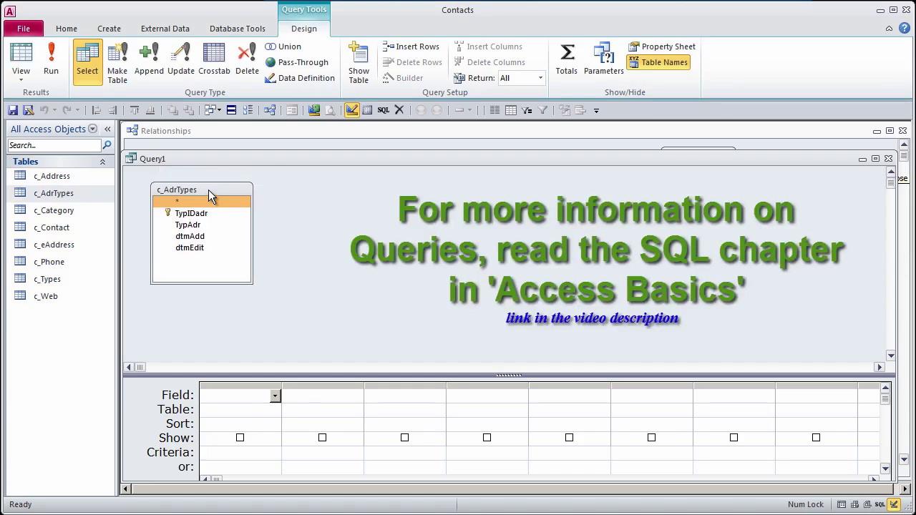
{"action": "double_click", "coordinate": [203, 215]}
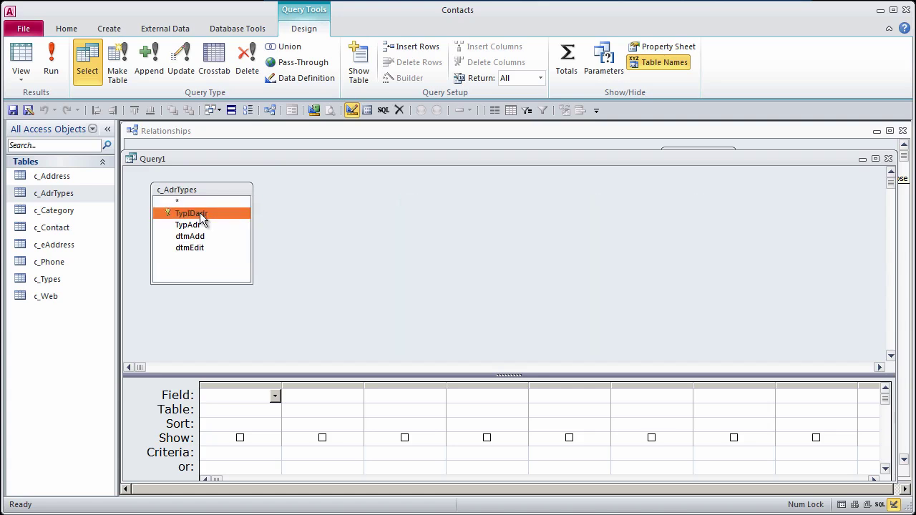
{"action": "double_click", "coordinate": [200, 224]}
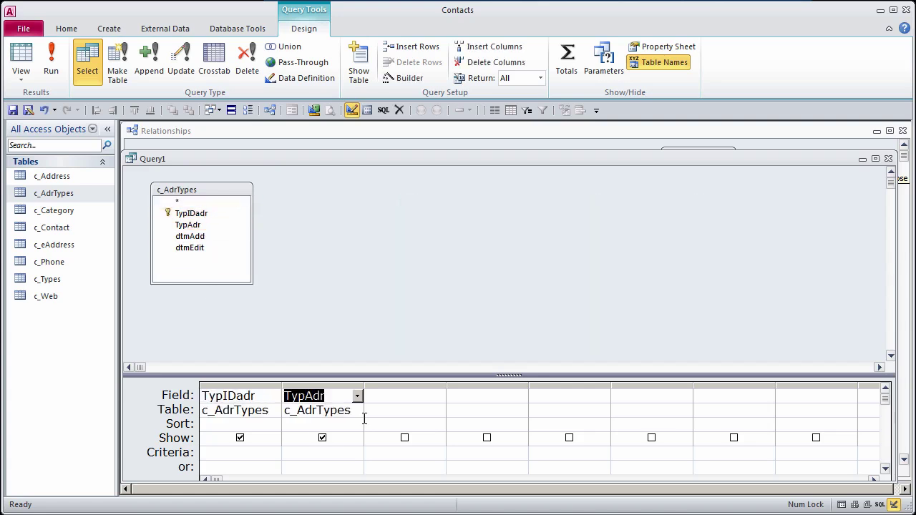
Step: Make it an append query targeting the c_AdrTypes table
{"action": "left_click", "coordinate": [150, 59]}
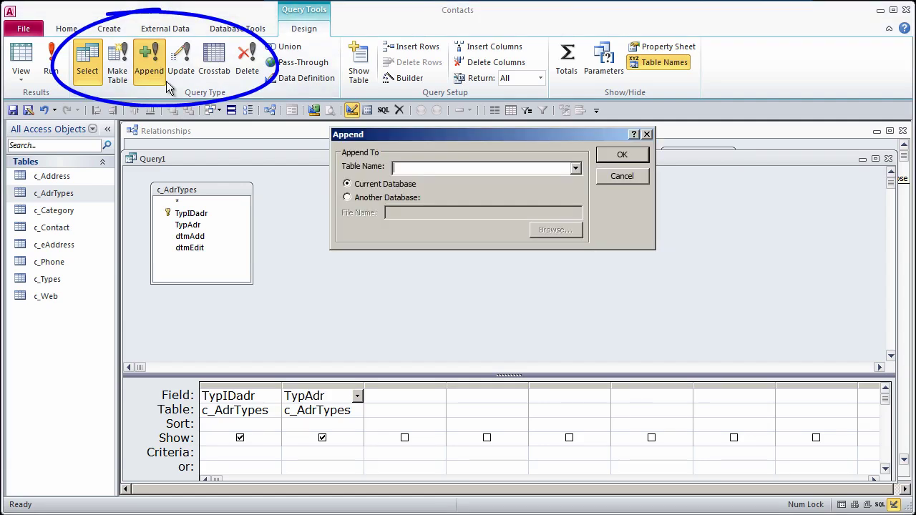
{"action": "left_click", "coordinate": [576, 170]}
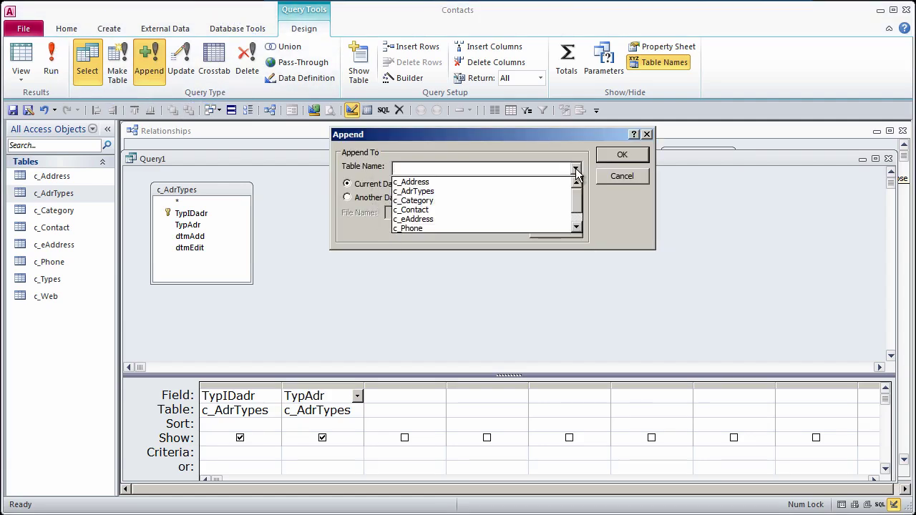
{"action": "left_click", "coordinate": [426, 192]}
{"action": "left_click", "coordinate": [620, 155]}
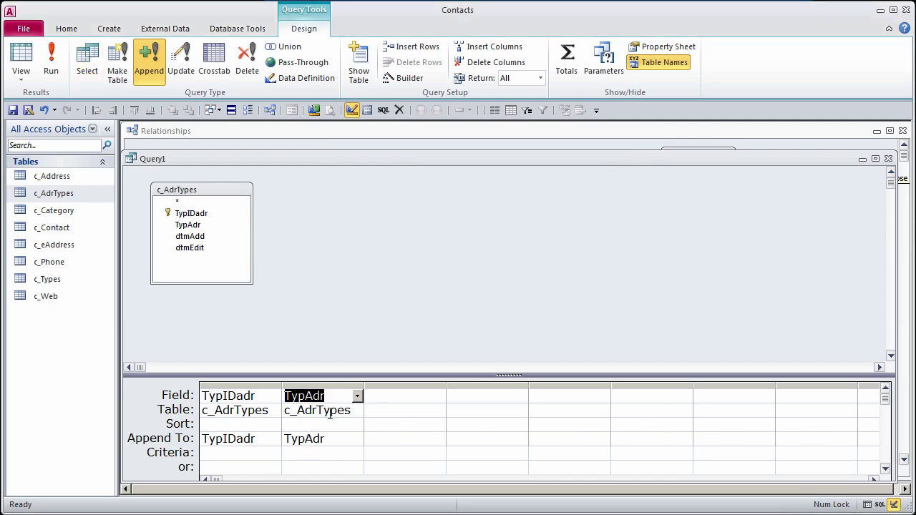
Step: Enter "Primary" as the second column's value, fixing the typo, and widen the column
{"action": "type", "text": "\""}
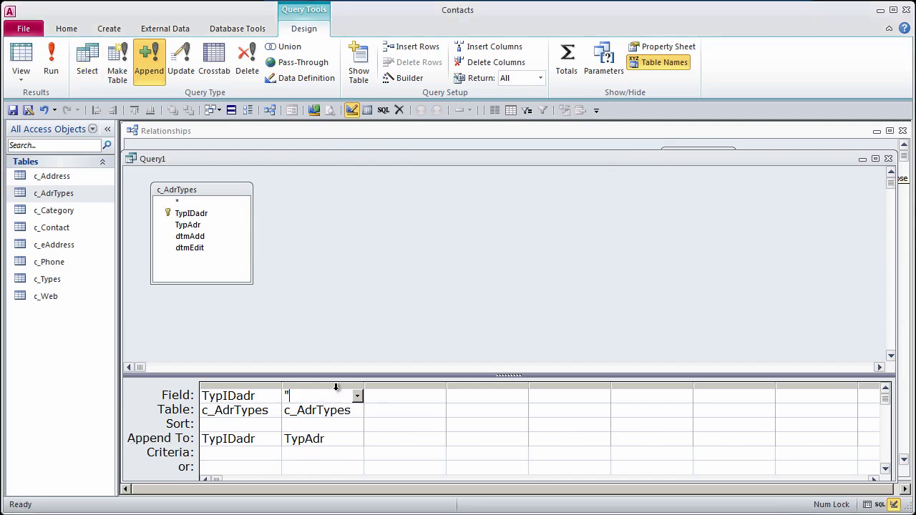
{"action": "type", "text": "Prumary\""}
{"action": "left_click", "coordinate": [313, 399]}
{"action": "key", "text": "BackSpace"}
{"action": "type", "text": "ima"}
{"action": "left_click", "coordinate": [338, 438]}
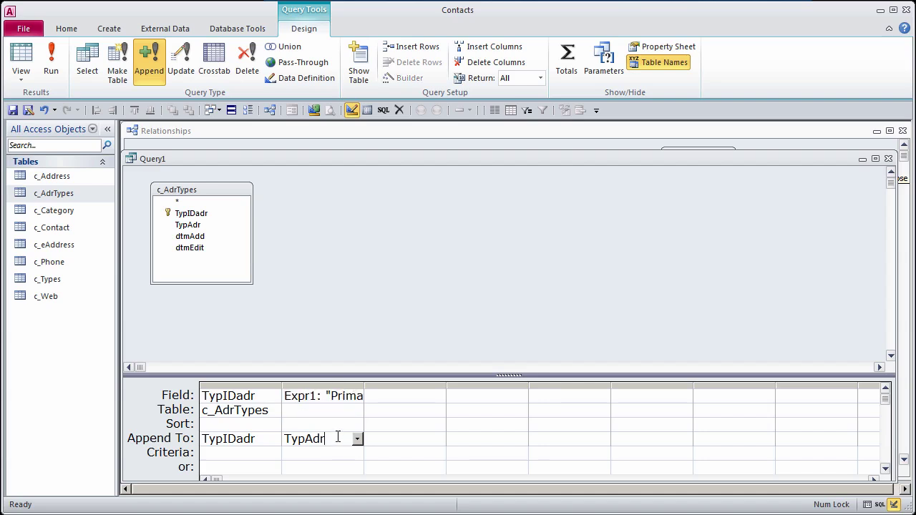
{"action": "double_click", "coordinate": [365, 384]}
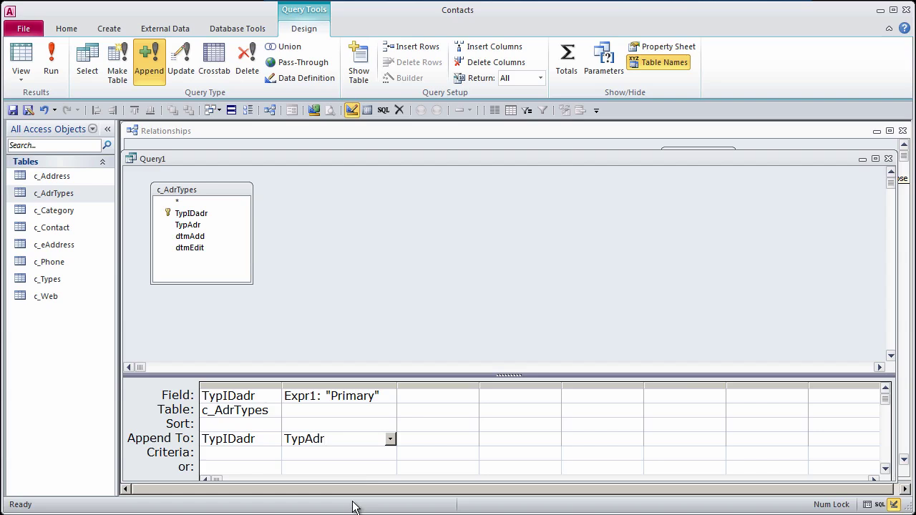
Step: Set the first column's value to 0, remove the c_AdrTypes field list, and run the query
{"action": "left_click_drag", "start_coordinate": [261, 396], "coordinate": [162, 392]}
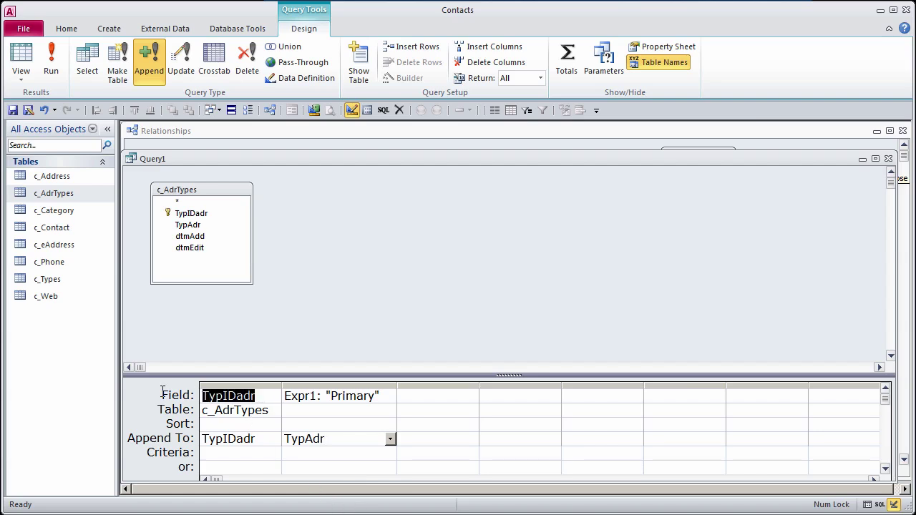
{"action": "type", "text": "0"}
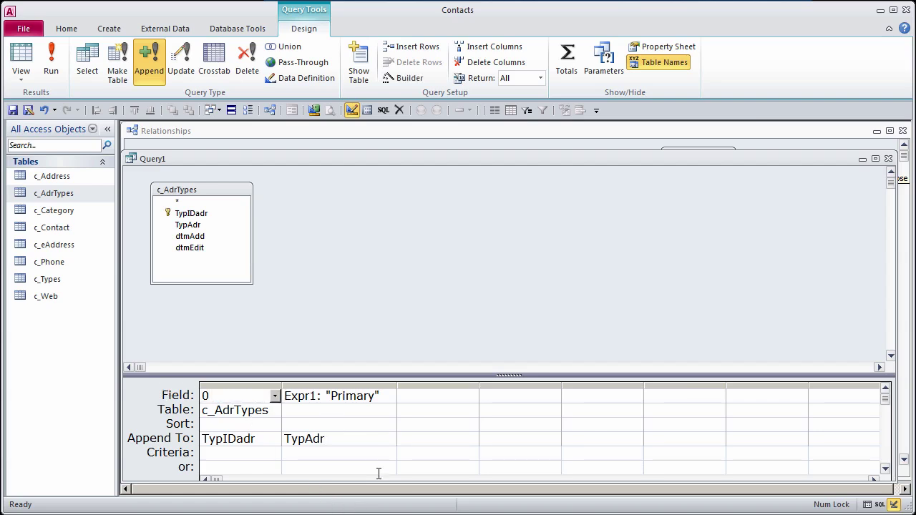
{"action": "left_click", "coordinate": [351, 457]}
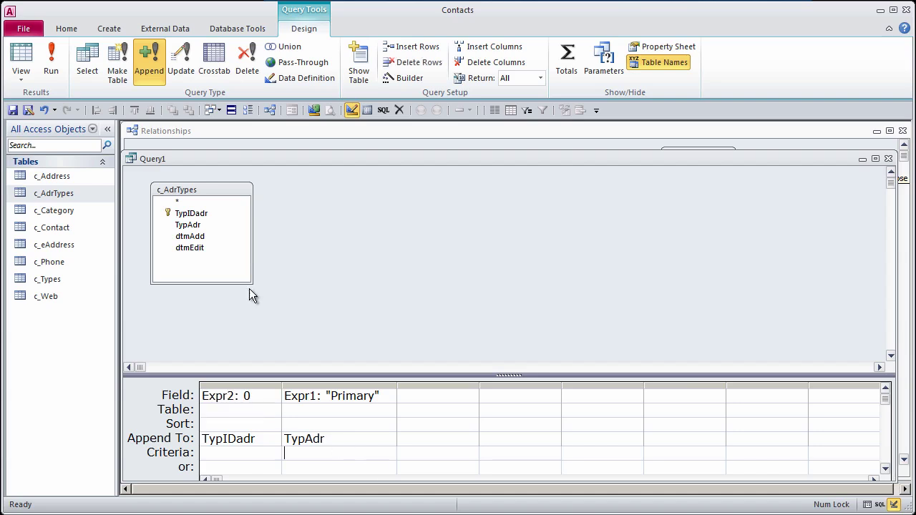
{"action": "left_click", "coordinate": [204, 190]}
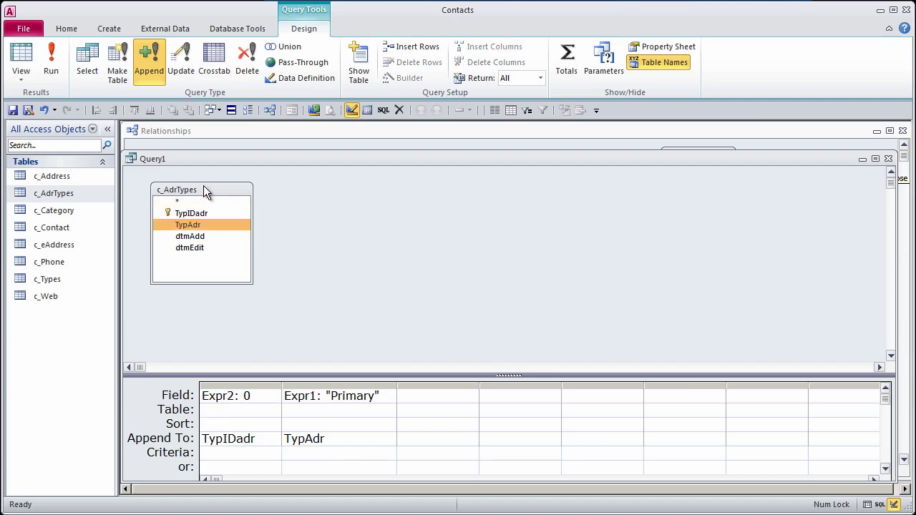
{"action": "key", "text": "Delete"}
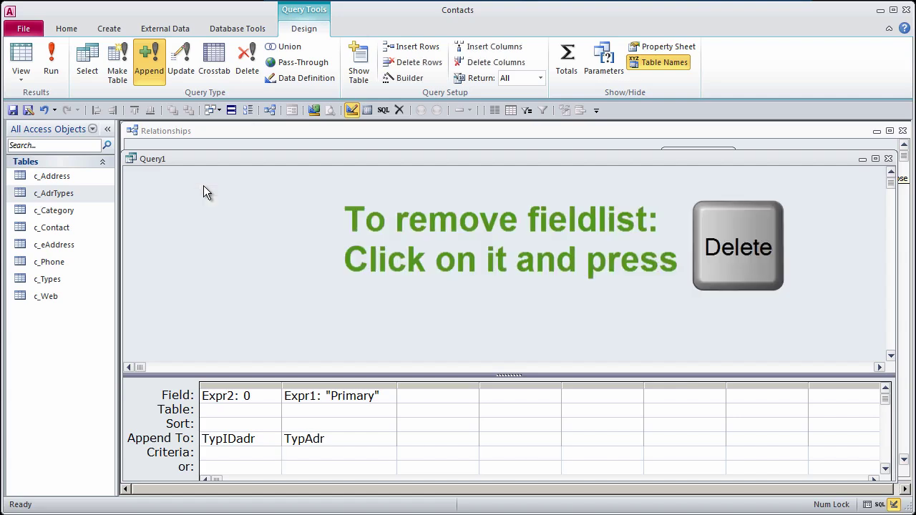
{"action": "left_click", "coordinate": [46, 61]}
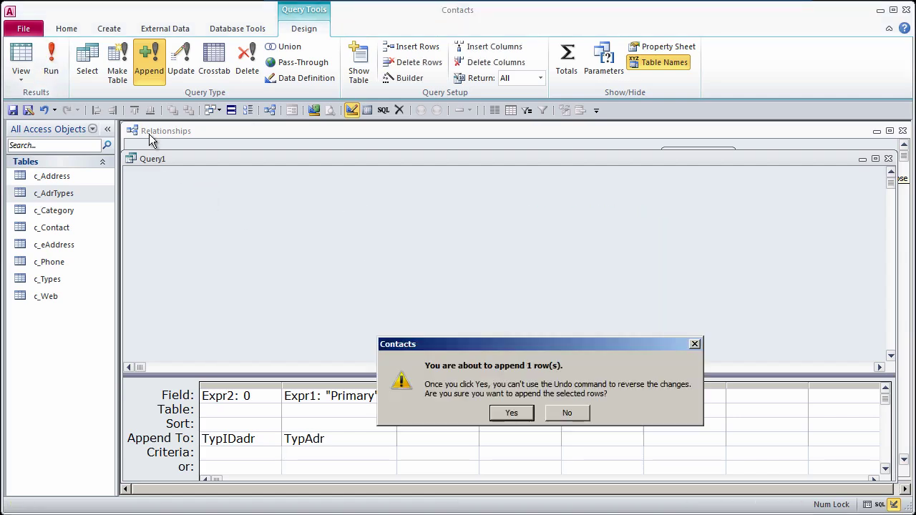
Step: Confirm appending the row and check the new Primary record in c_AdrTypes
{"action": "left_click", "coordinate": [512, 416]}
{"action": "double_click", "coordinate": [55, 192]}
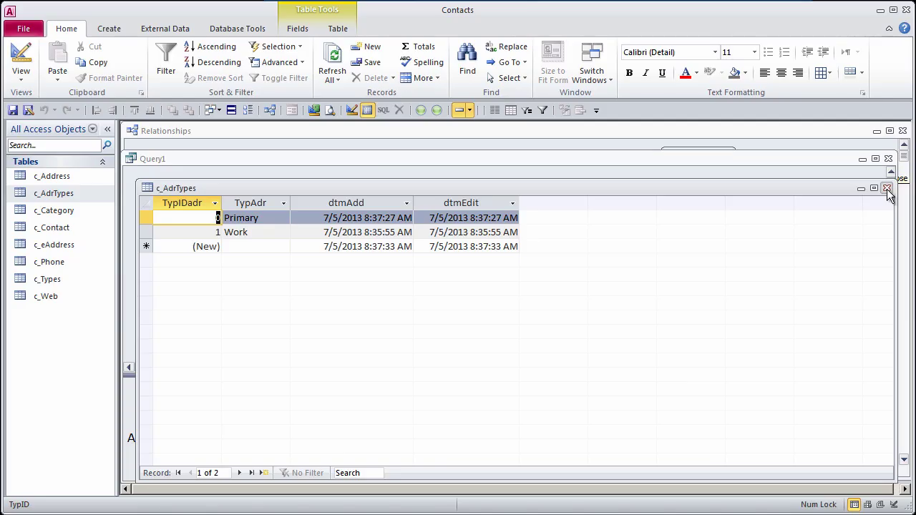
{"action": "left_click", "coordinate": [887, 188]}
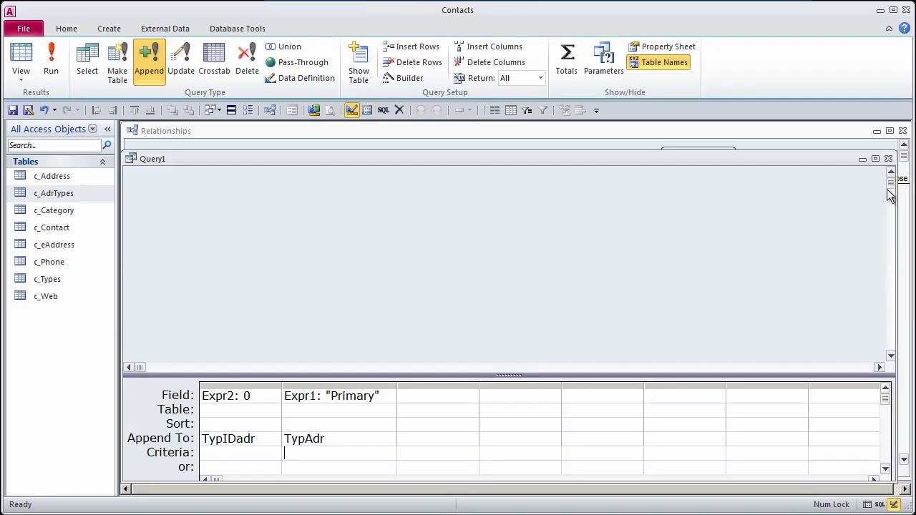
Step: Delete the c_Types table, confirming both prompts
{"action": "left_click", "coordinate": [57, 282]}
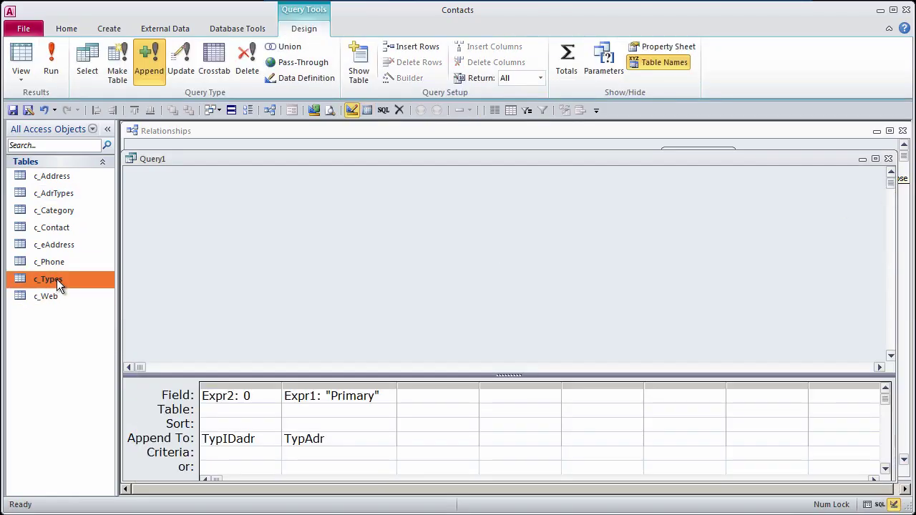
{"action": "key", "text": "Delete"}
{"action": "left_click", "coordinate": [485, 411]}
{"action": "left_click", "coordinate": [515, 410]}
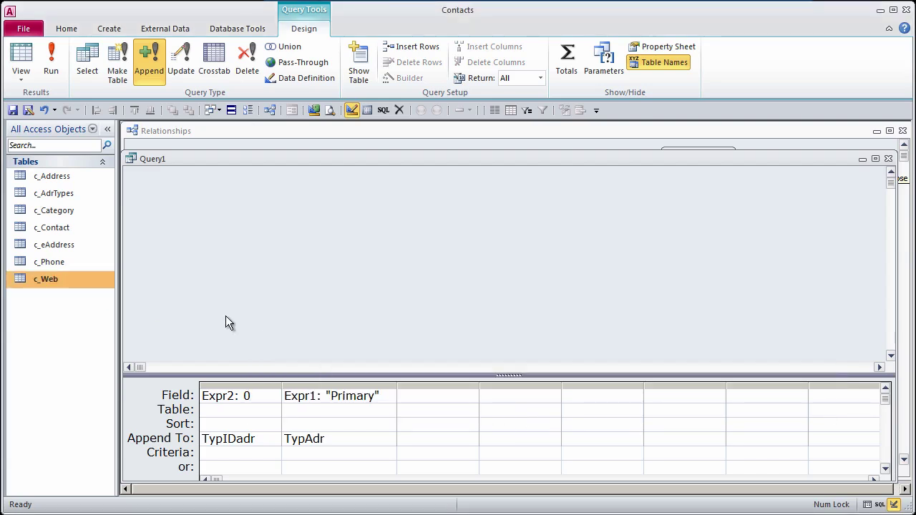
Step: Close Query1 without saving it
{"action": "left_click", "coordinate": [888, 159]}
{"action": "left_click", "coordinate": [536, 405]}
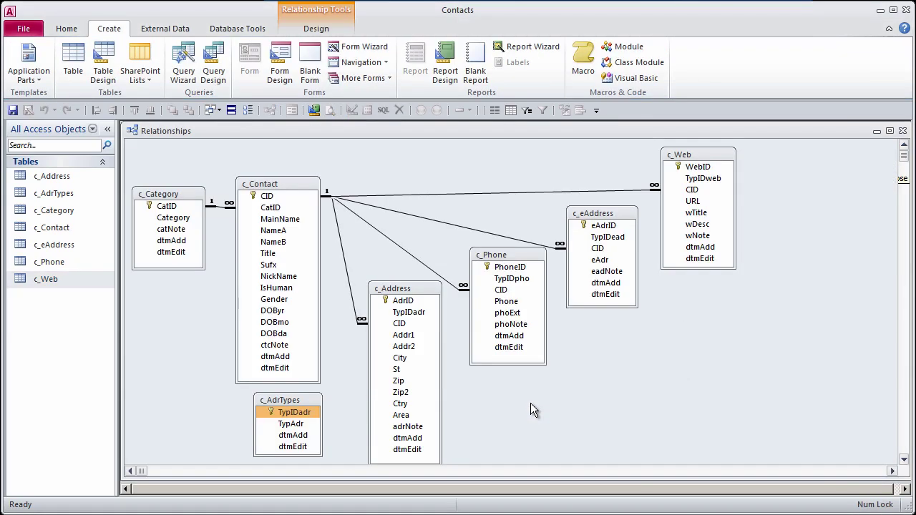
{"action": "left_click", "coordinate": [41, 135]}
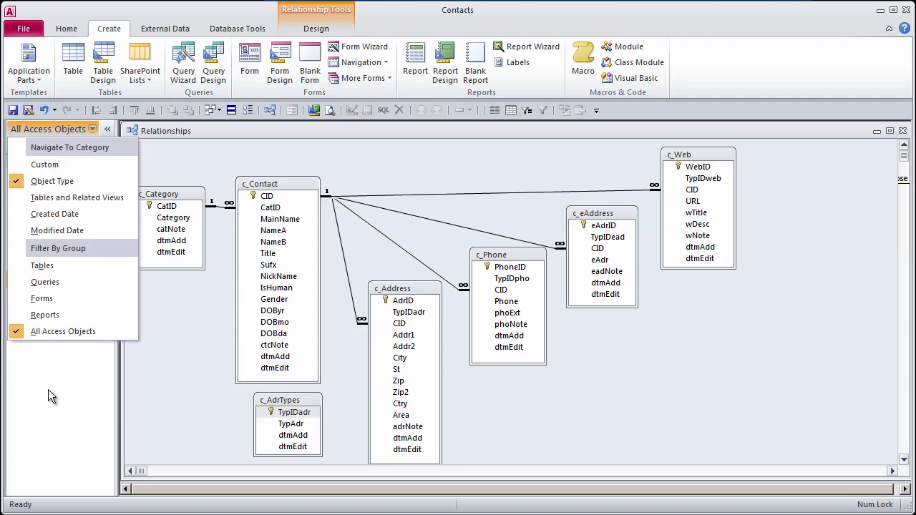
Step: Paste c_AdrTypes as a new table named c_EadTypes with Structure and Data
{"action": "key", "text": "Escape"}
{"action": "left_click", "coordinate": [62, 195]}
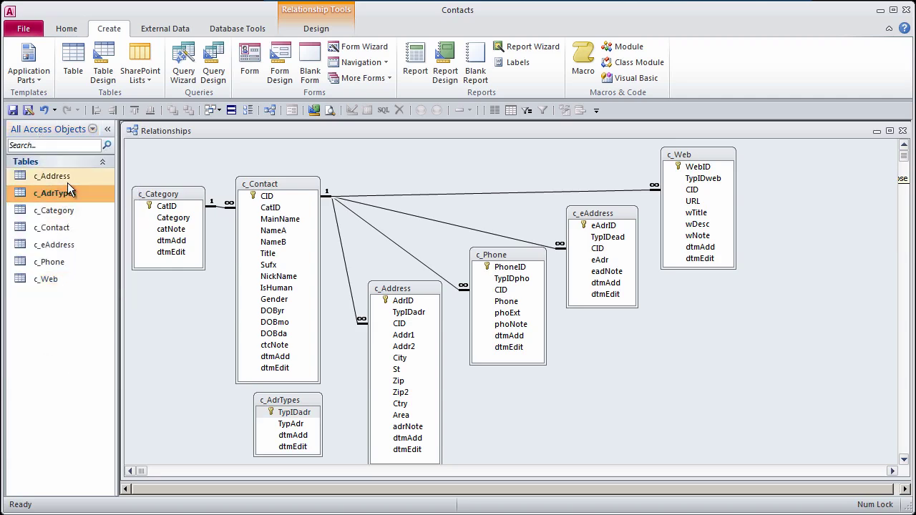
{"action": "key", "text": "ctrl+v"}
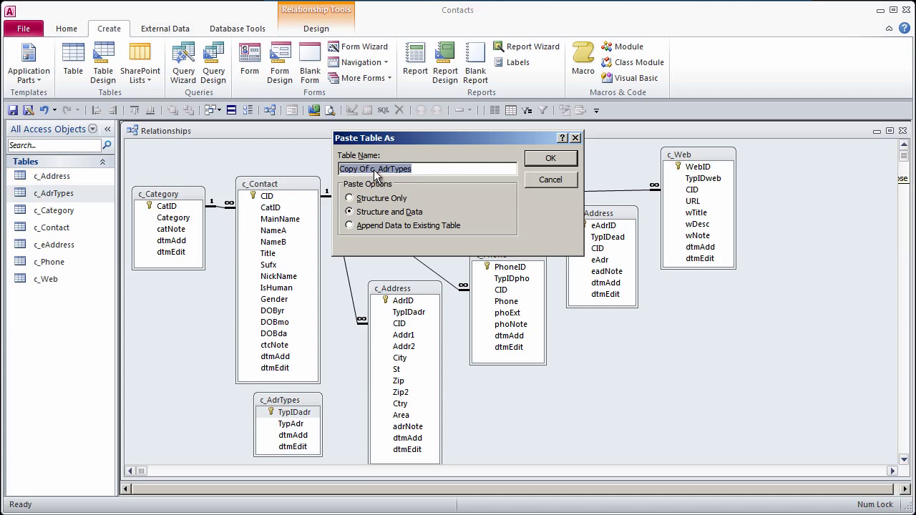
{"action": "left_click", "coordinate": [370, 169]}
{"action": "left_click_drag", "start_coordinate": [370, 169], "coordinate": [264, 161]}
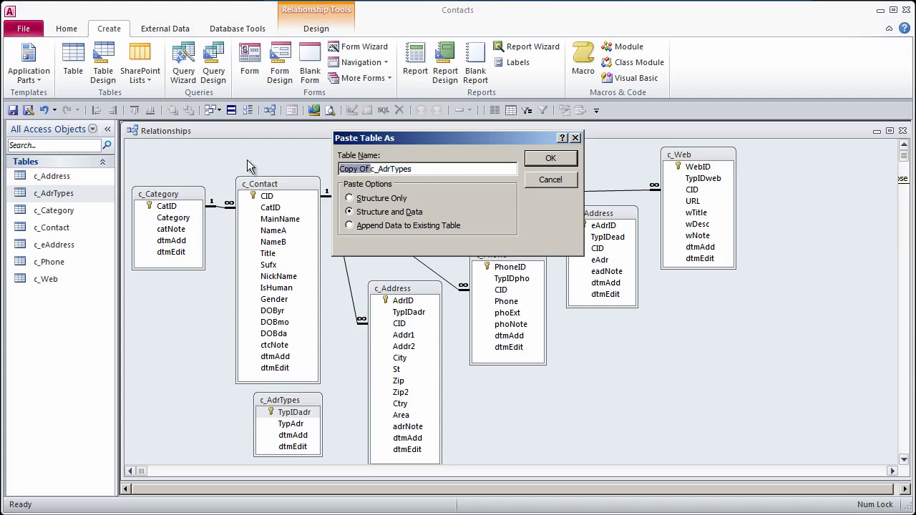
{"action": "key", "text": "Delete"}
{"action": "left_click", "coordinate": [349, 169]}
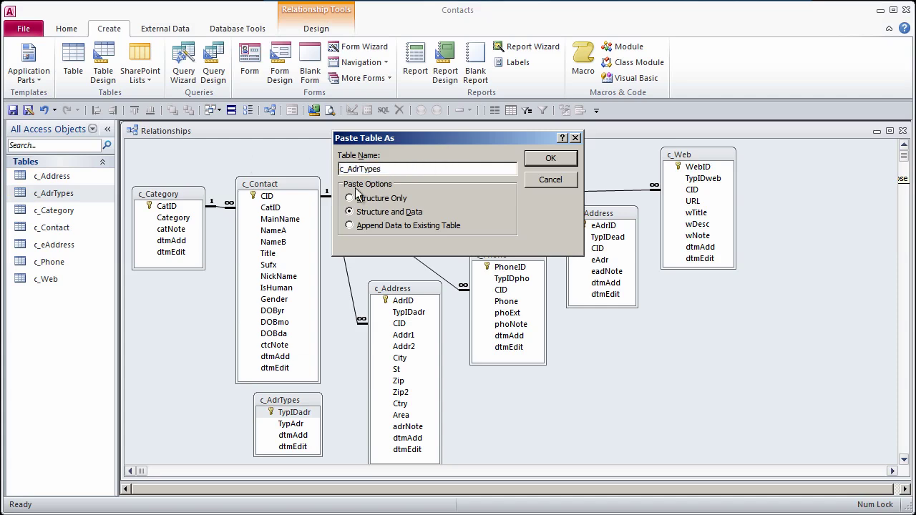
{"action": "type", "text": "eAd"}
{"action": "key", "text": "Delete"}
{"action": "key", "text": "Delete"}
{"action": "key", "text": "Delete"}
{"action": "left_click", "coordinate": [355, 199]}
{"action": "left_click", "coordinate": [351, 211]}
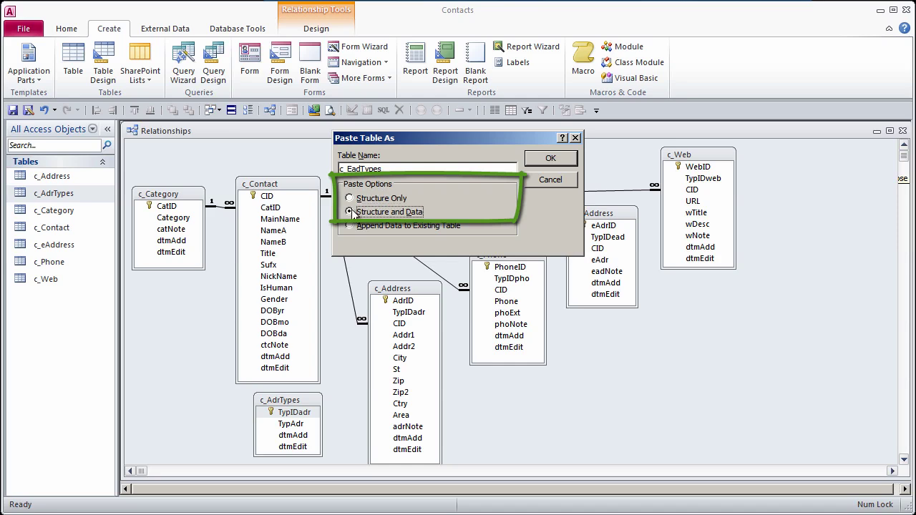
{"action": "left_click", "coordinate": [556, 158]}
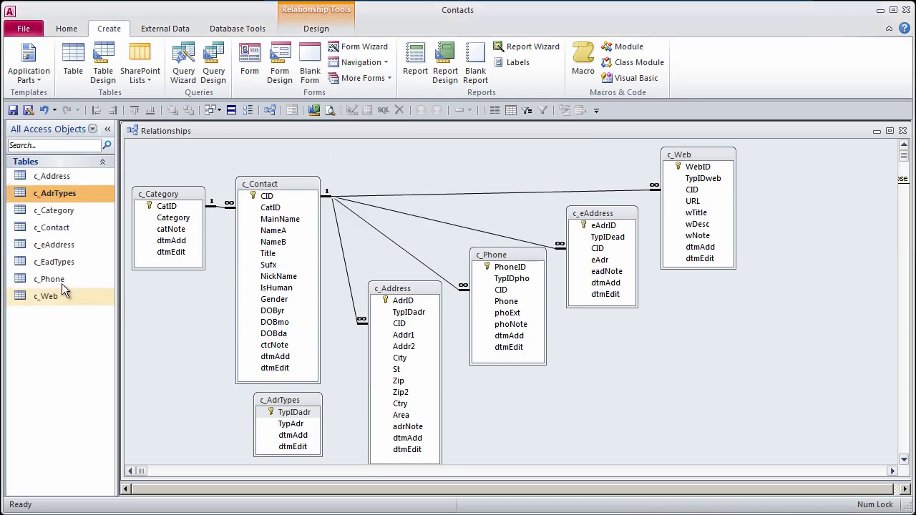
Step: Add a 'Personal' type record to c_EadTypes and close it
{"action": "double_click", "coordinate": [60, 262]}
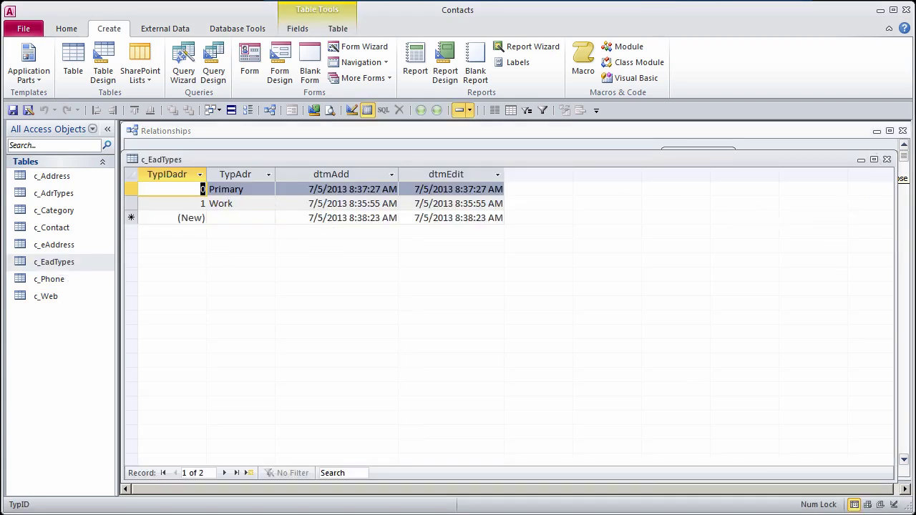
{"action": "left_click", "coordinate": [227, 217]}
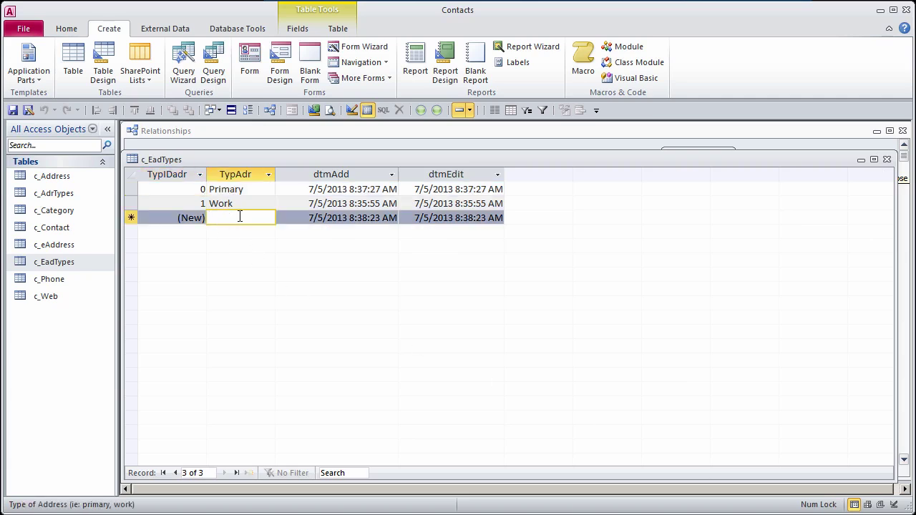
{"action": "type", "text": "Personal"}
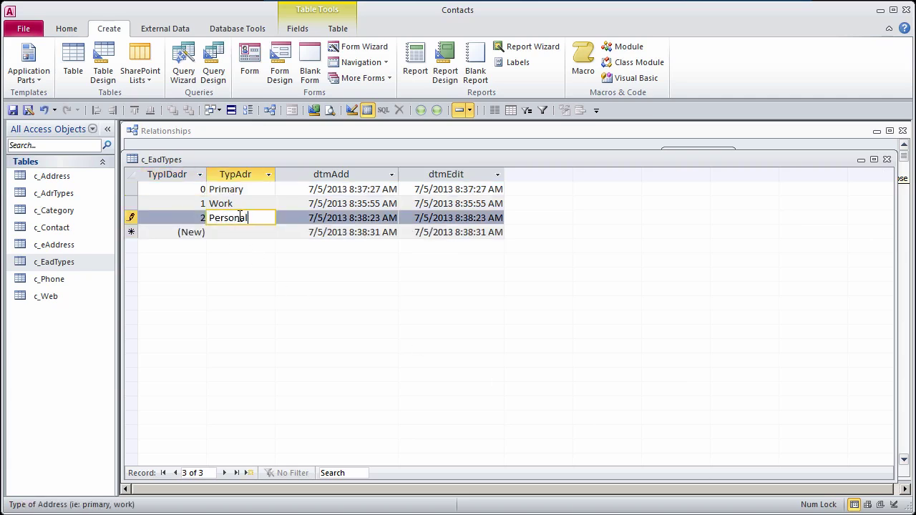
{"action": "key", "text": "Down"}
{"action": "left_click", "coordinate": [887, 160]}
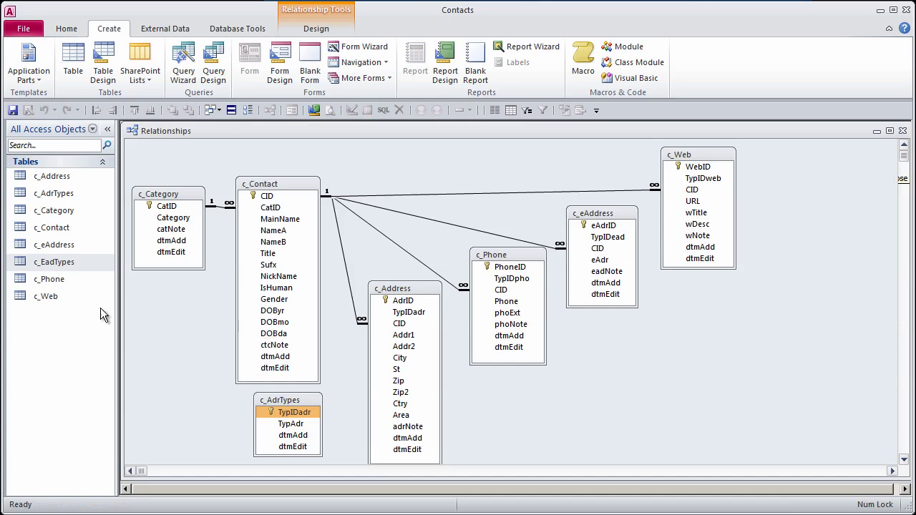
Step: Paste c_EadTypes as a new table named c_PhoneTypes
{"action": "left_click", "coordinate": [58, 263]}
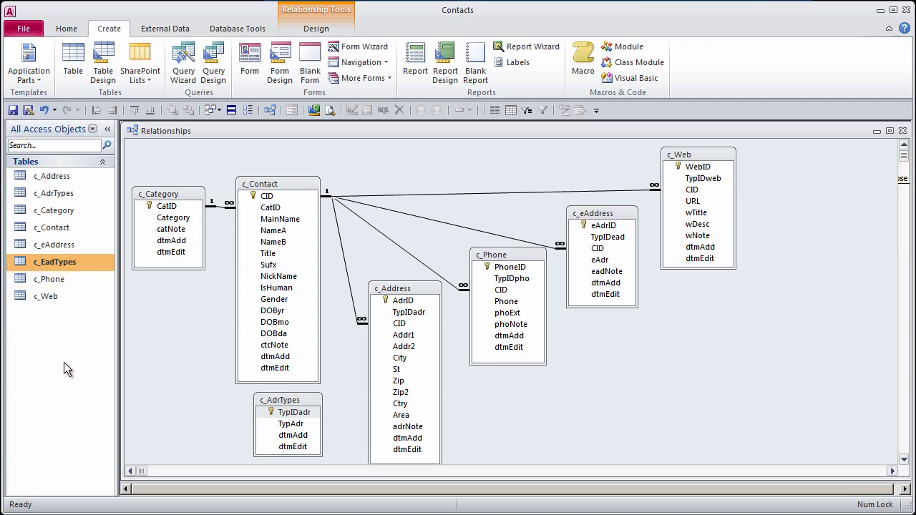
{"action": "key", "text": "ctrl+v"}
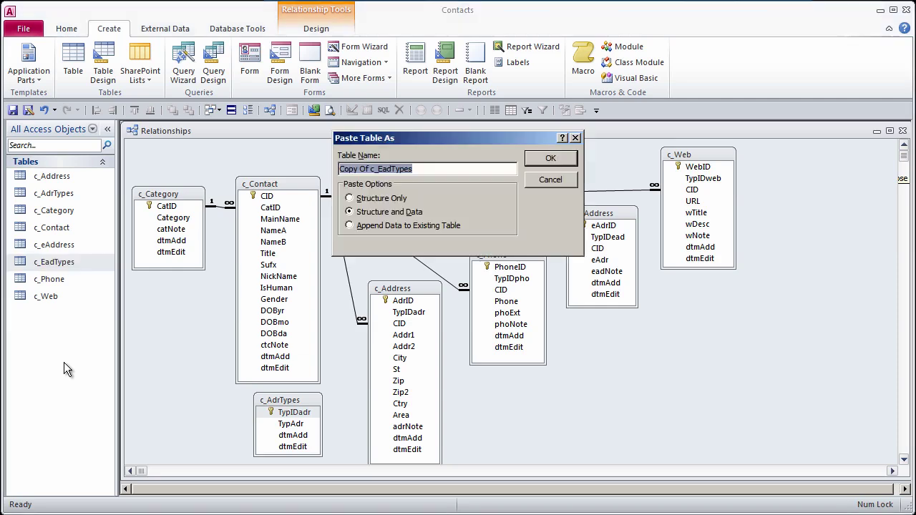
{"action": "left_click", "coordinate": [371, 169]}
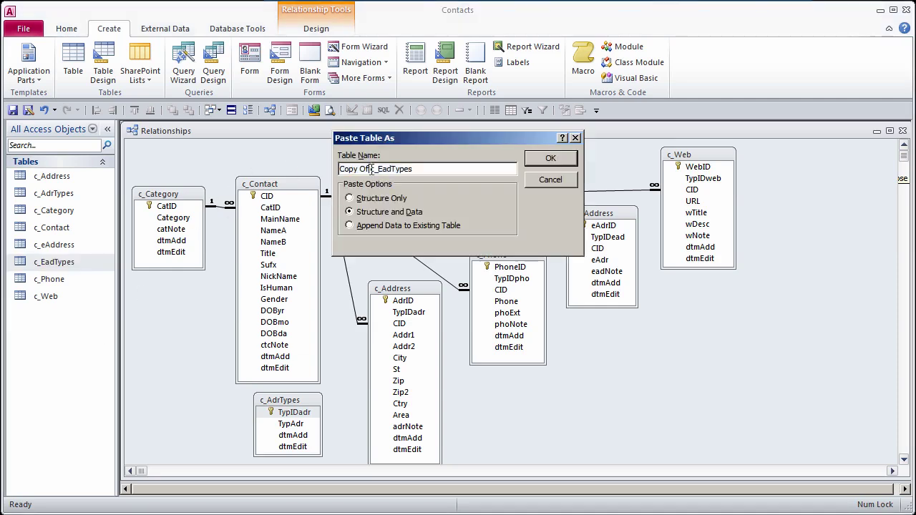
{"action": "key", "text": "shift+Home"}
{"action": "key", "text": "BackSpace"}
{"action": "type", "text": "Phone"}
{"action": "key", "text": "Delete"}
{"action": "key", "text": "Delete"}
{"action": "key", "text": "Delete"}
{"action": "left_click", "coordinate": [567, 159]}
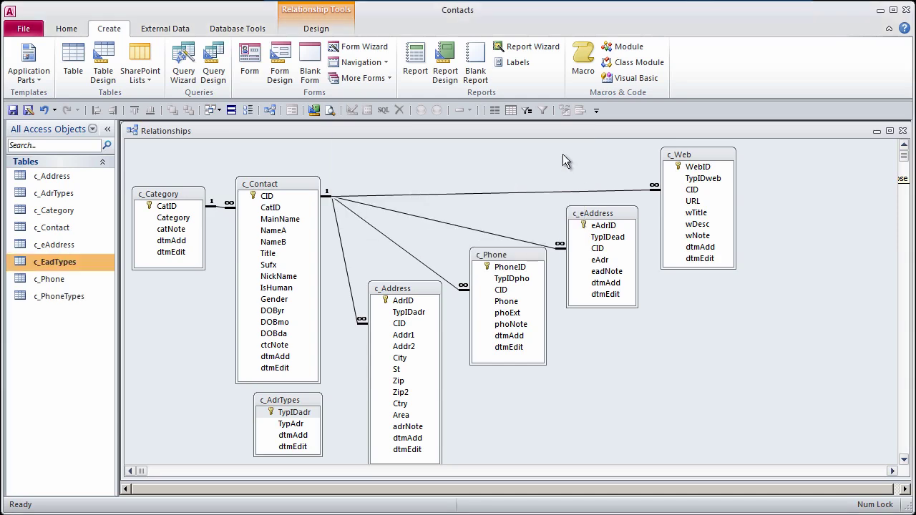
Step: Add Fax, Cell and Pager as new type records in c_PhoneTypes
{"action": "double_click", "coordinate": [68, 297]}
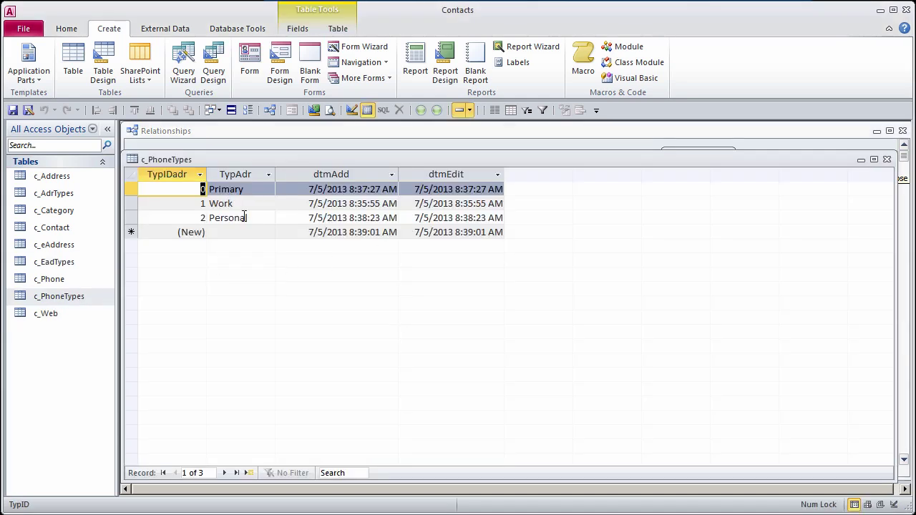
{"action": "left_click", "coordinate": [252, 219]}
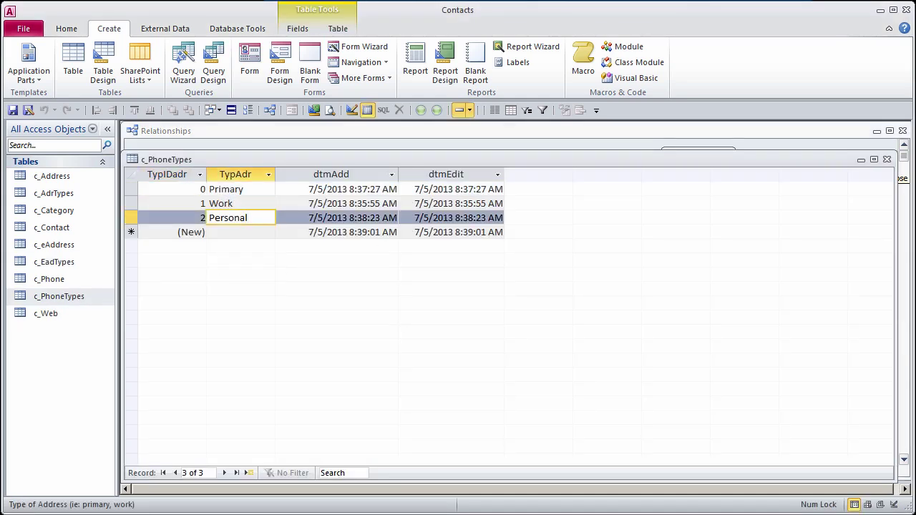
{"action": "left_click", "coordinate": [226, 232]}
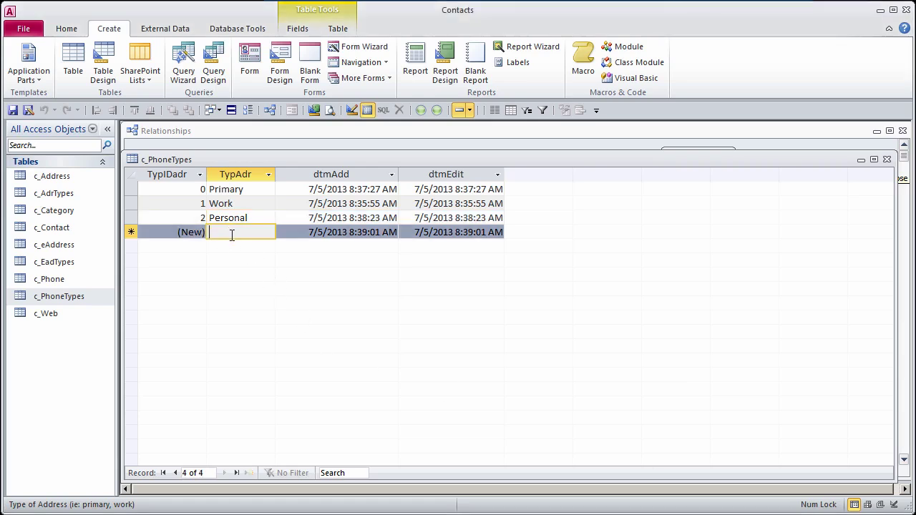
{"action": "type", "text": "Fax"}
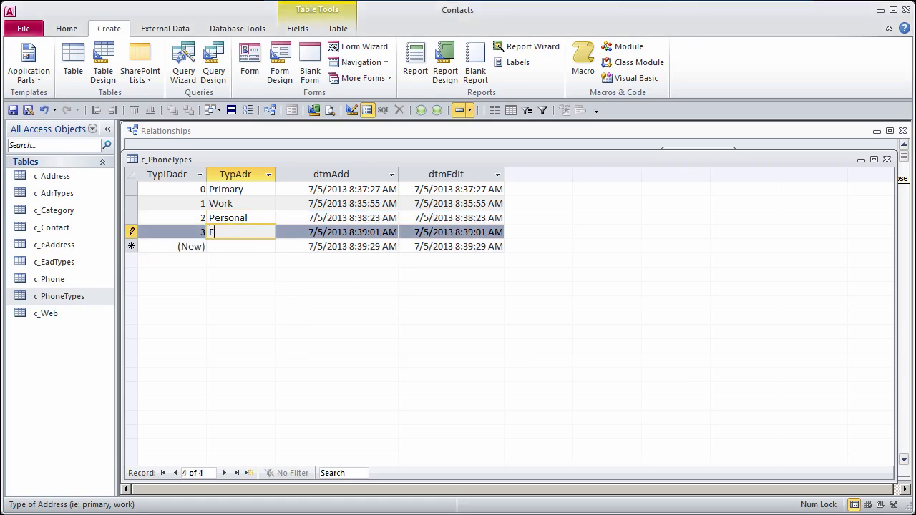
{"action": "left_click", "coordinate": [252, 246]}
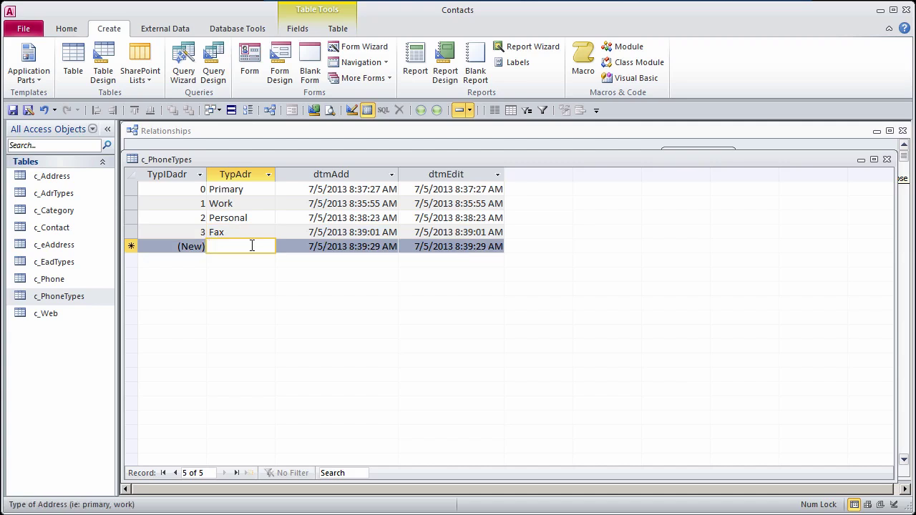
{"action": "type", "text": "Cell"}
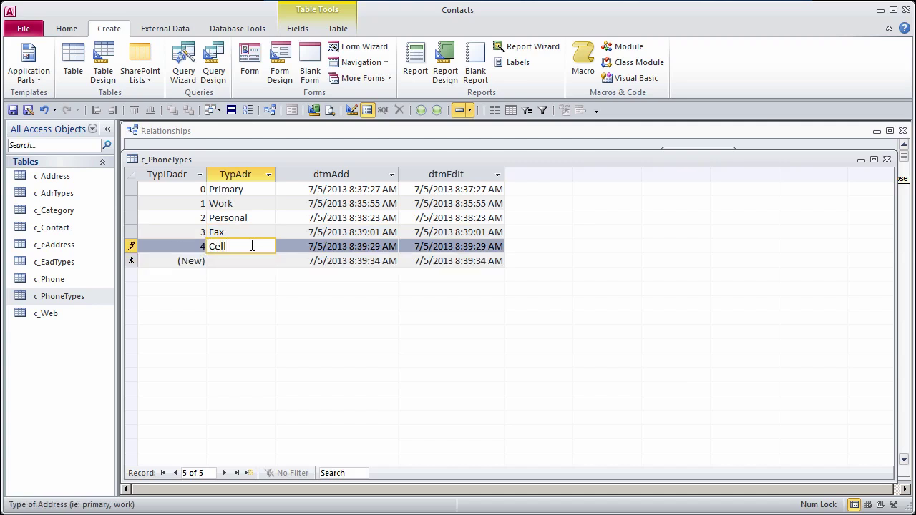
{"action": "key", "text": "Down"}
{"action": "type", "text": "Pager"}
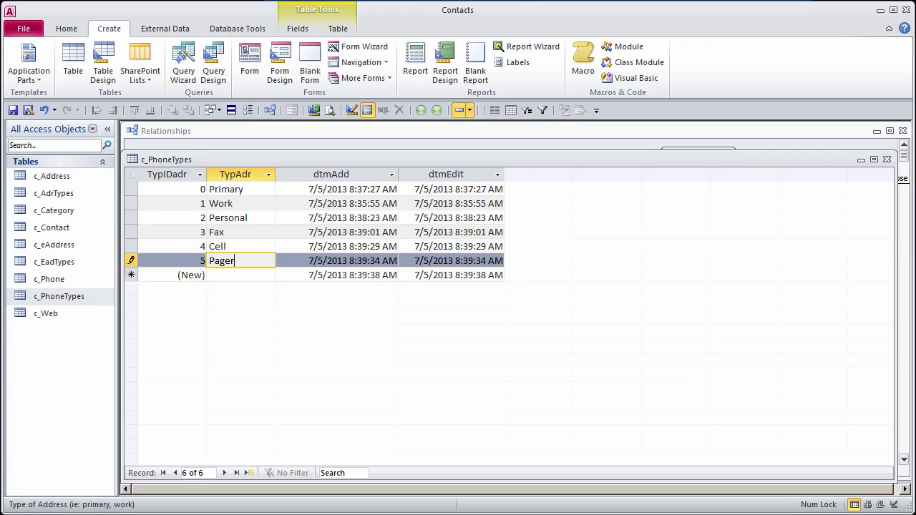
{"action": "left_click", "coordinate": [240, 275]}
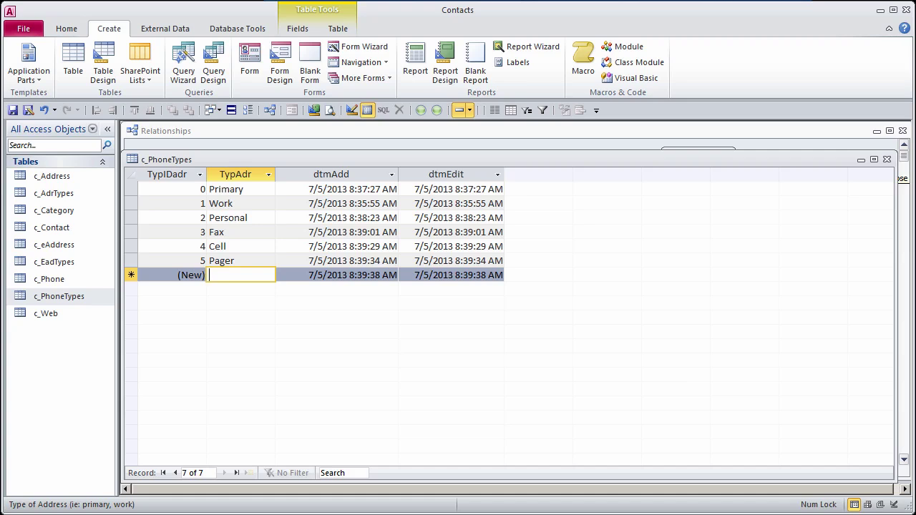
Step: Close c_PhoneTypes and paste c_EadTypes with its data as a new table named c_WebTypes
{"action": "left_click", "coordinate": [887, 158]}
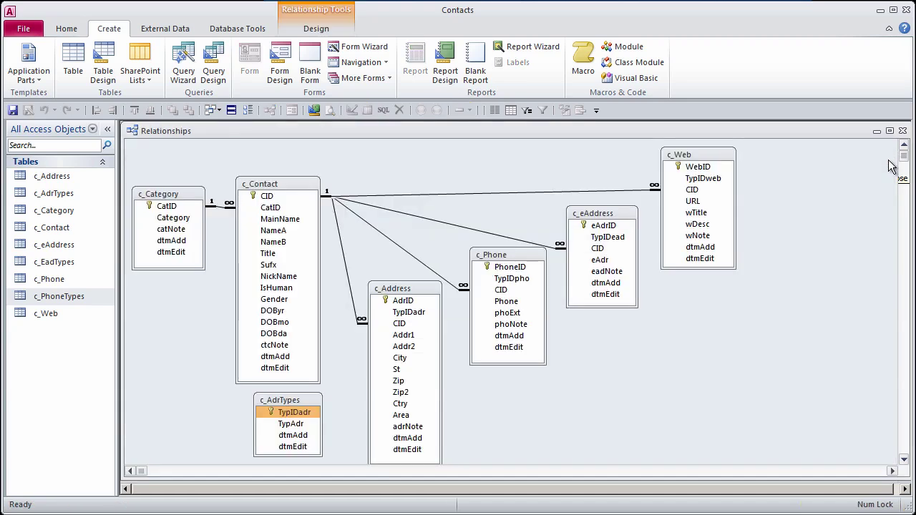
{"action": "left_click", "coordinate": [60, 265]}
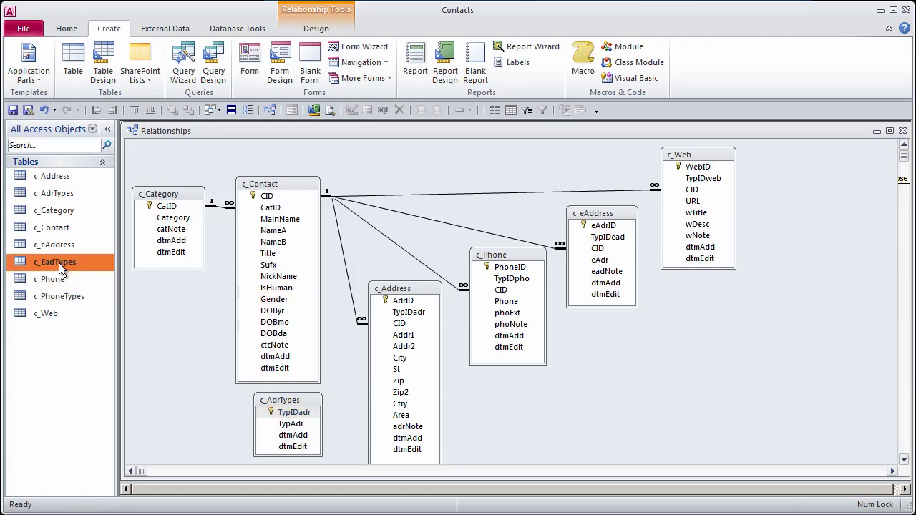
{"action": "key", "text": "ctrl+v"}
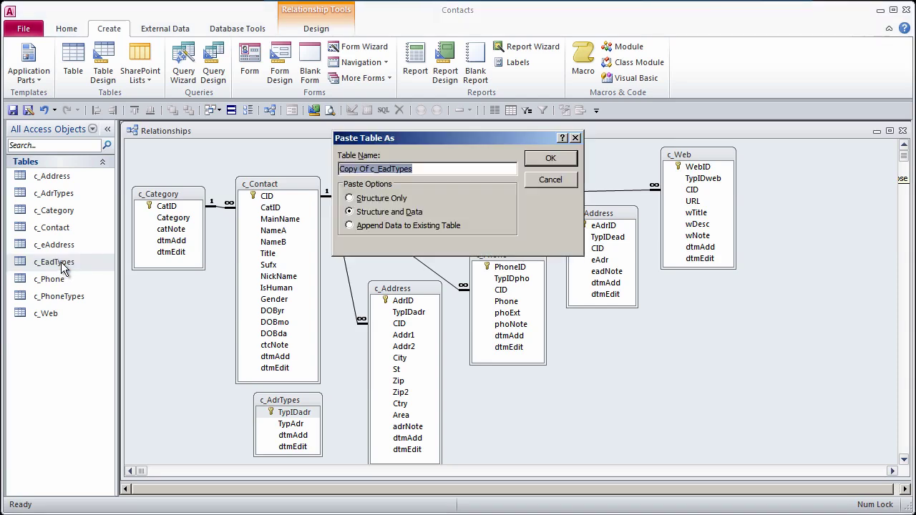
{"action": "left_click", "coordinate": [372, 169]}
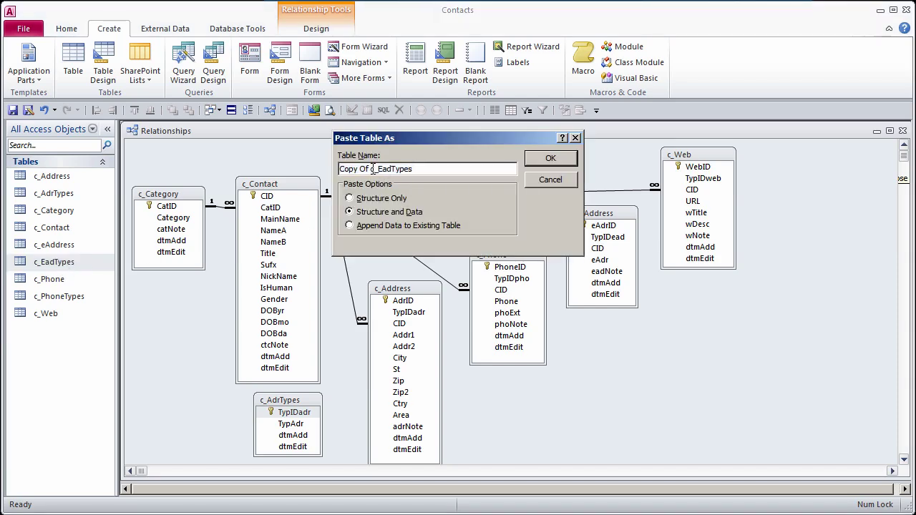
{"action": "key", "text": "shift+Home"}
{"action": "key", "text": "Delete"}
{"action": "left_click_drag", "start_coordinate": [347, 169], "coordinate": [360, 169]}
{"action": "left_click_drag", "start_coordinate": [363, 168], "coordinate": [366, 169]}
{"action": "type", "text": "Web"}
{"action": "left_click", "coordinate": [550, 158]}
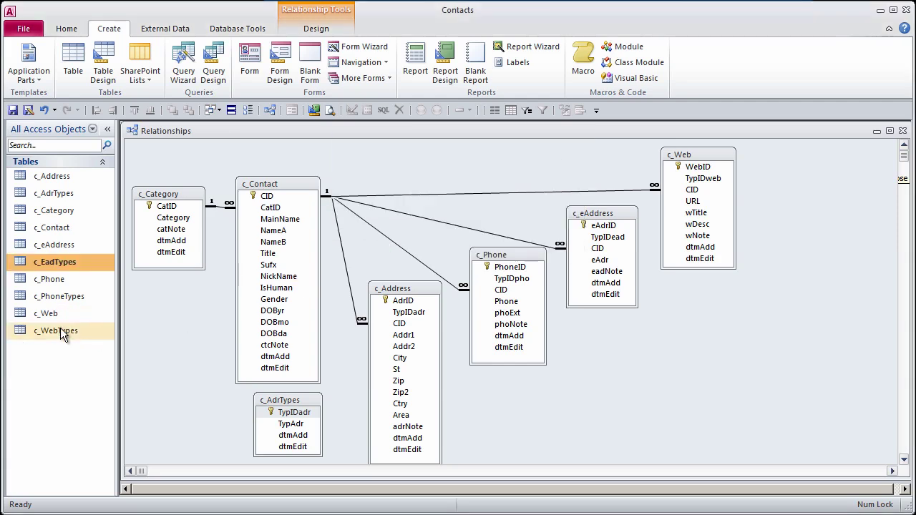
Step: Add Blog and Pricing as records 3 and 4 after Primary, Work and Personal
{"action": "double_click", "coordinate": [66, 336]}
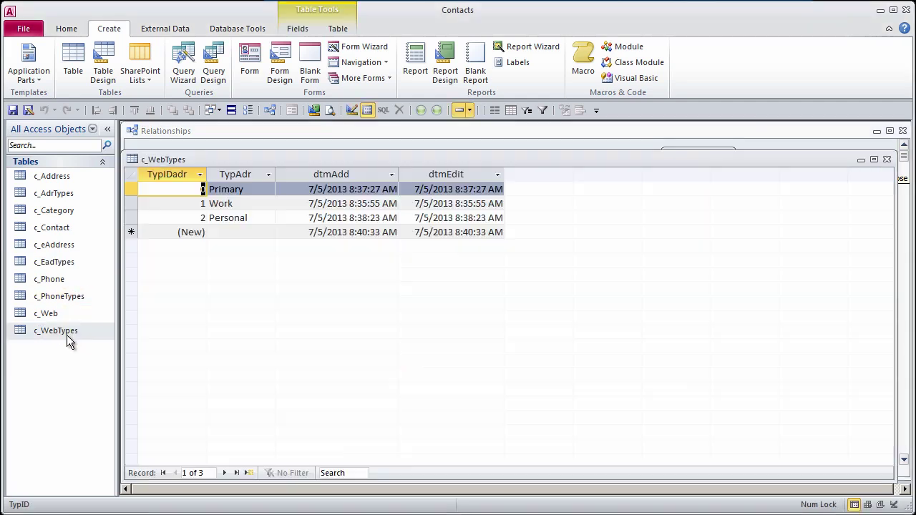
{"action": "left_click", "coordinate": [242, 232]}
{"action": "type", "text": "Blog"}
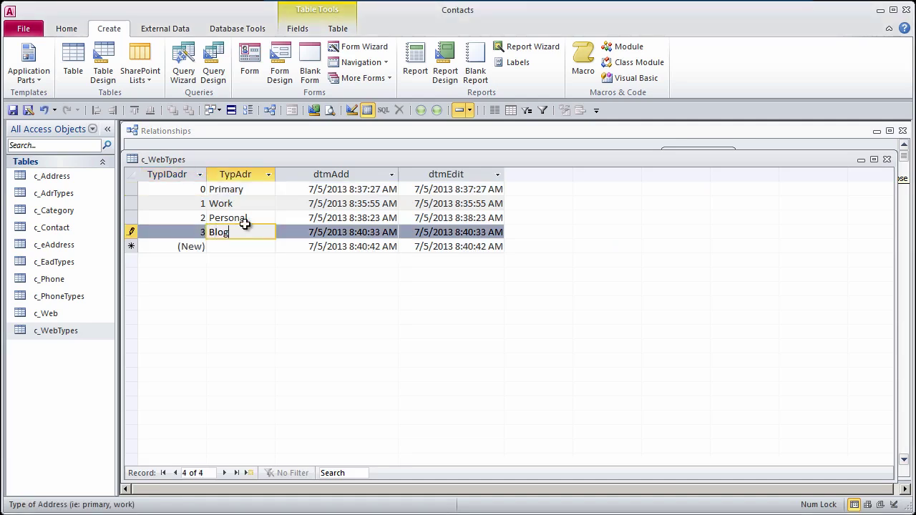
{"action": "key", "text": "Down"}
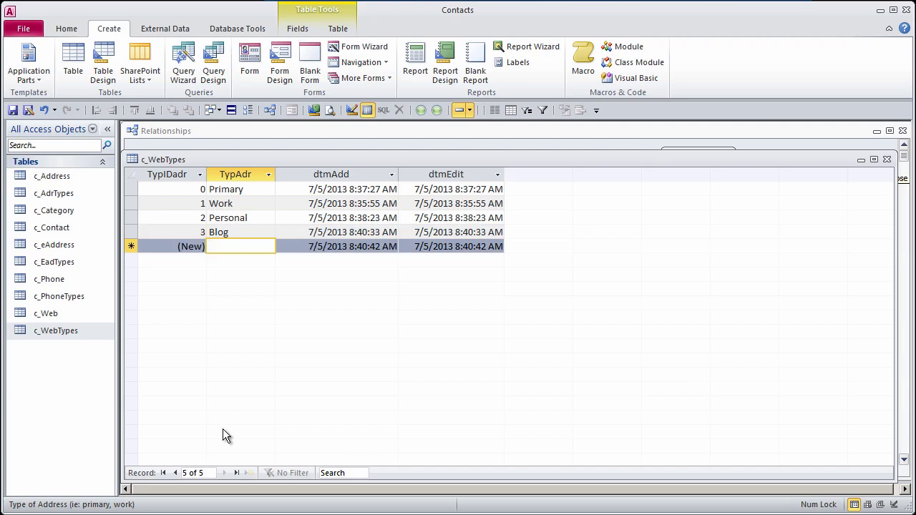
{"action": "type", "text": "Pricing"}
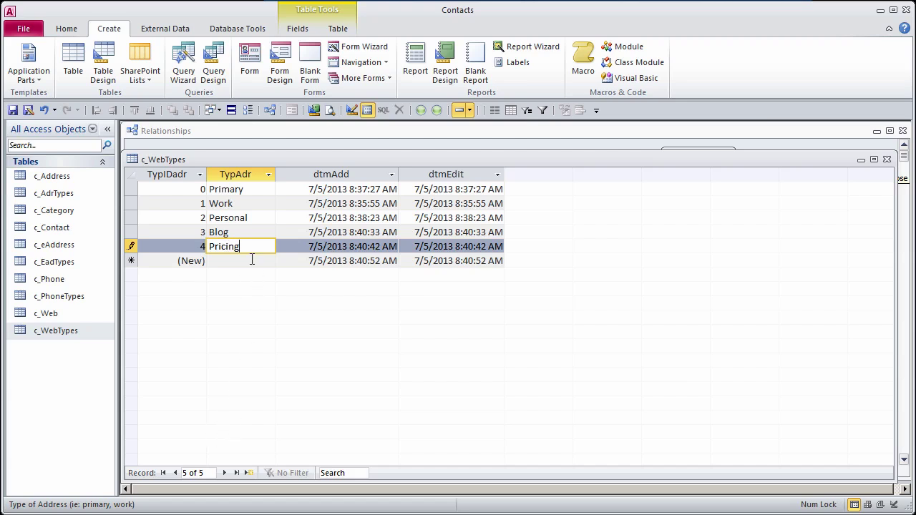
{"action": "key", "text": "Down"}
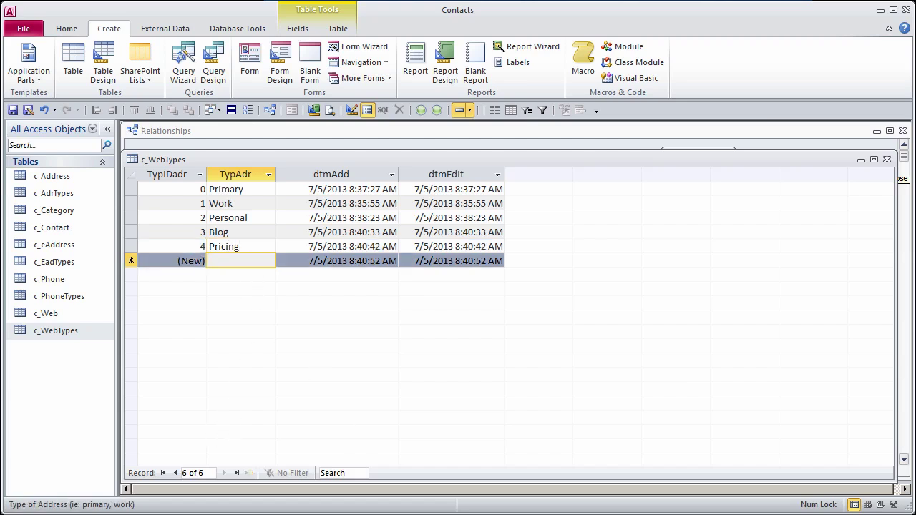
Step: Close c_WebTypes, collapse the ribbon and maximize the Relationships window
{"action": "left_click", "coordinate": [886, 160]}
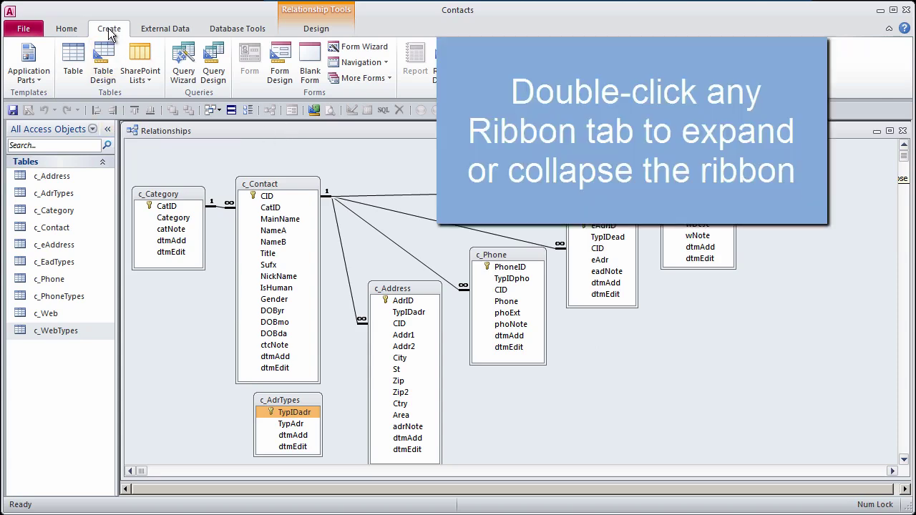
{"action": "double_click", "coordinate": [108, 29]}
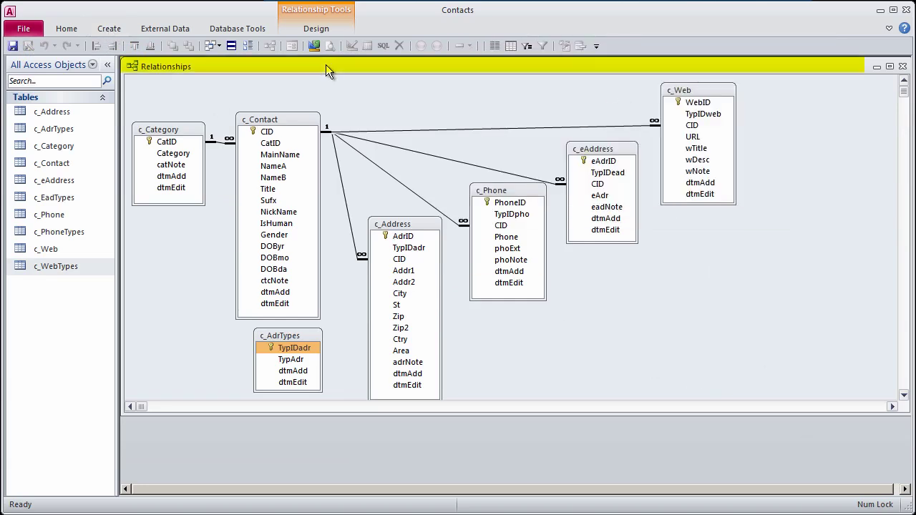
{"action": "double_click", "coordinate": [324, 66]}
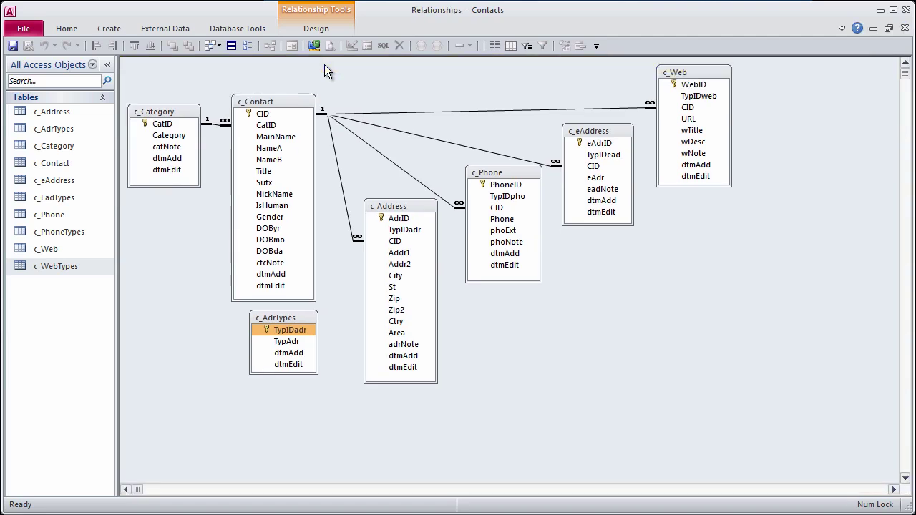
Step: Move c_Web to the right edge and shift c_eAddress, c_Phone and c_Address further down
{"action": "left_click_drag", "start_coordinate": [704, 72], "coordinate": [853, 72]}
{"action": "left_click_drag", "start_coordinate": [606, 132], "coordinate": [668, 183]}
{"action": "left_click_drag", "start_coordinate": [512, 175], "coordinate": [554, 246]}
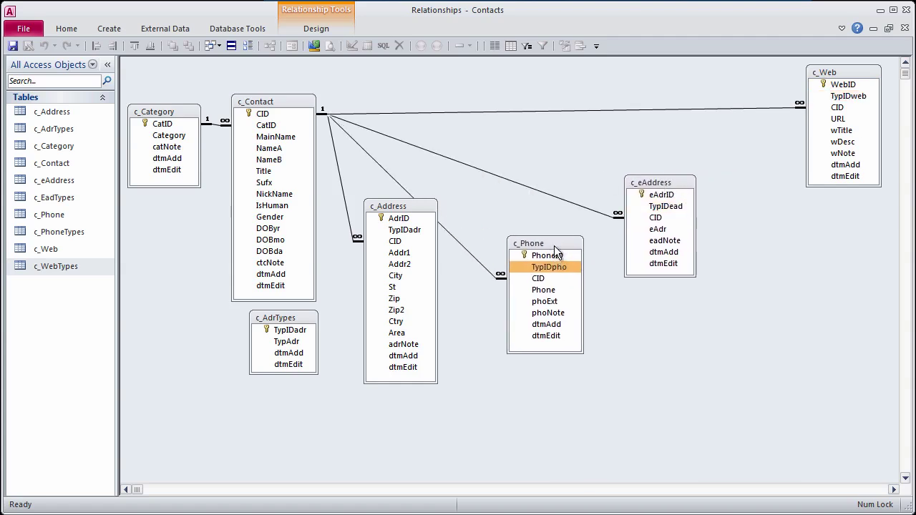
{"action": "left_click_drag", "start_coordinate": [417, 215], "coordinate": [416, 285]}
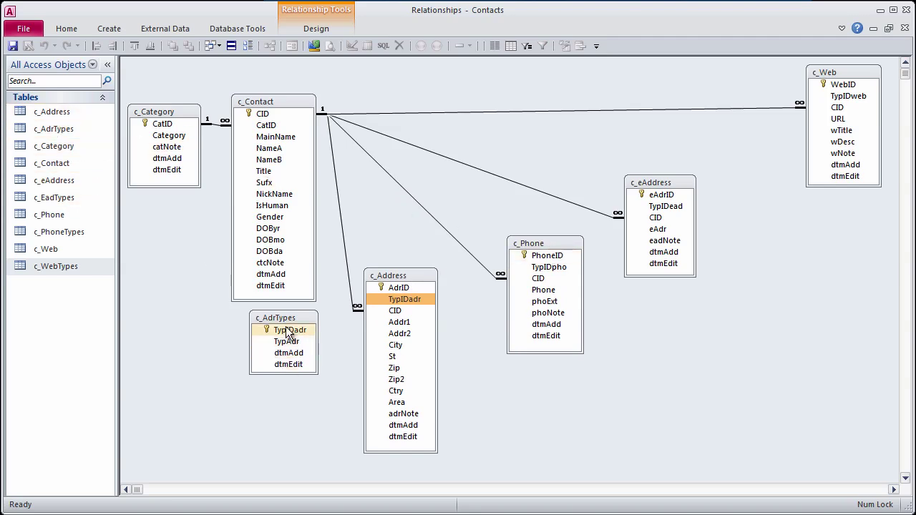
Step: Relate c_AdrTypes.TypIDadr one-to-many to c_Address.TypIDadr with referential integrity, then nudge c_Address up
{"action": "left_click_drag", "start_coordinate": [288, 333], "coordinate": [405, 303]}
{"action": "left_click", "coordinate": [365, 214]}
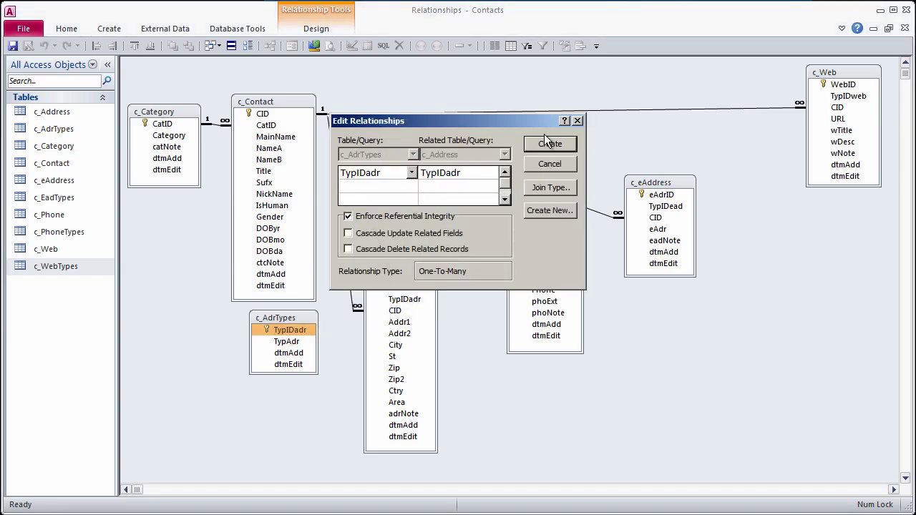
{"action": "left_click", "coordinate": [547, 144]}
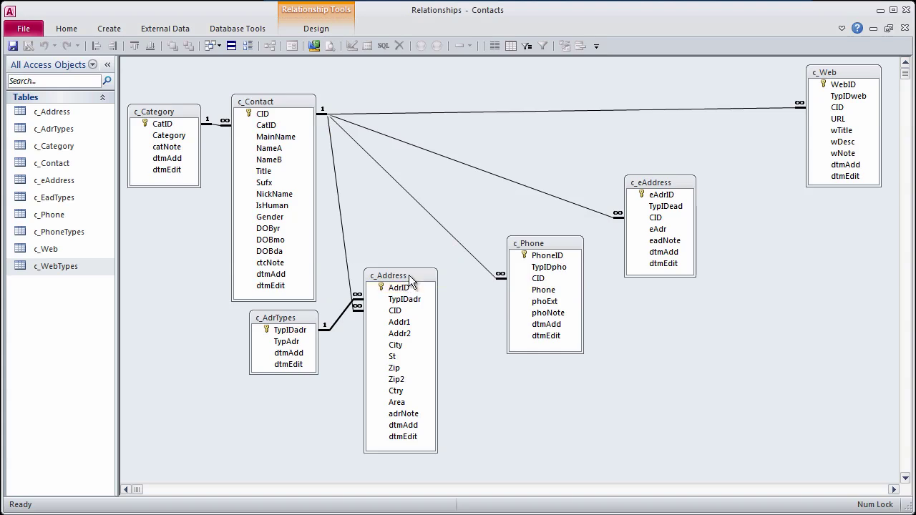
{"action": "left_click_drag", "start_coordinate": [409, 275], "coordinate": [411, 248]}
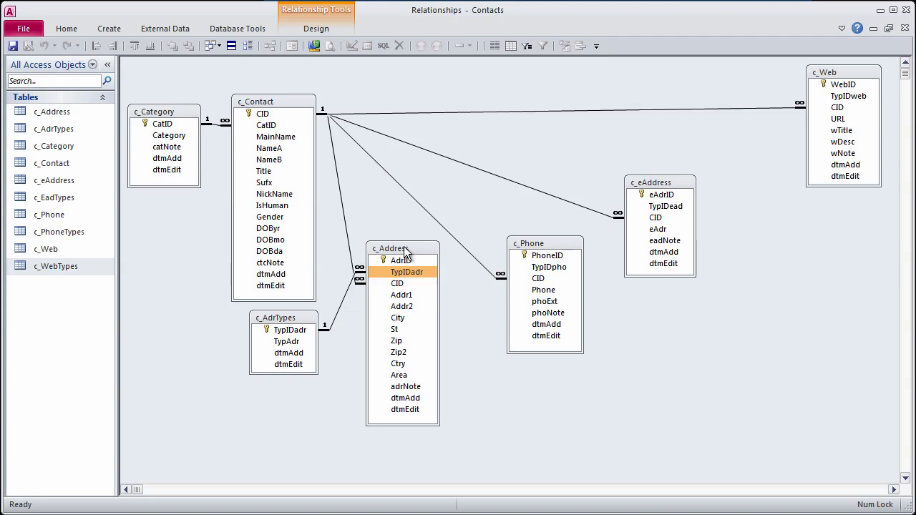
{"action": "right_click", "coordinate": [405, 252]}
Step: Reorder c_Address so CID sits between AdrID and TypIDadr, and save the design
{"action": "left_click", "coordinate": [442, 272]}
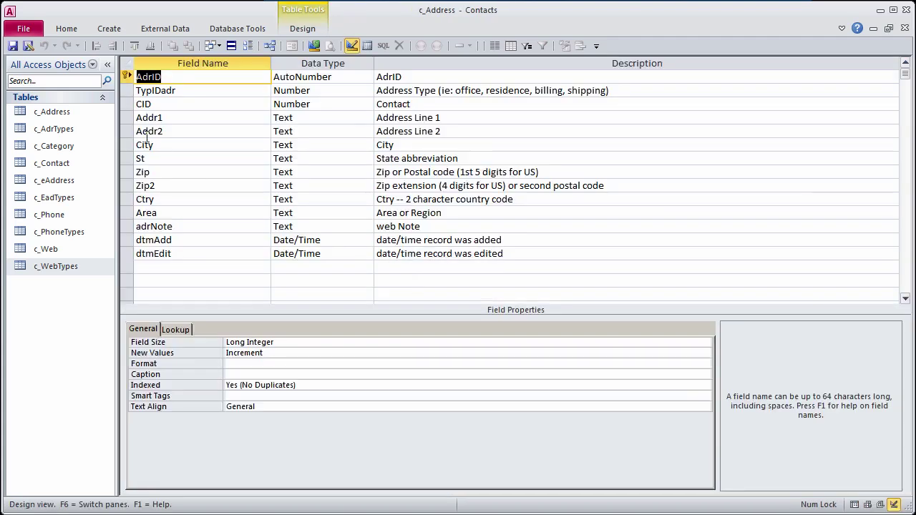
{"action": "left_click", "coordinate": [128, 103]}
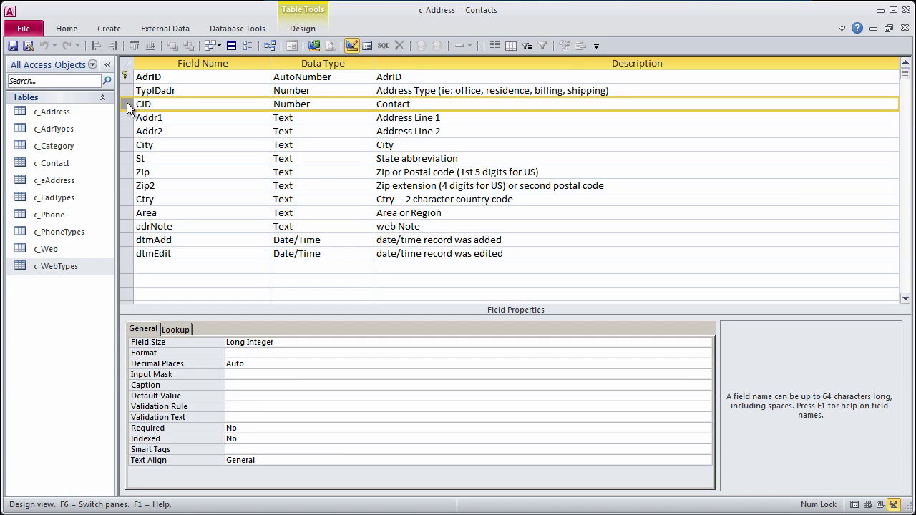
{"action": "left_click_drag", "start_coordinate": [129, 107], "coordinate": [129, 86]}
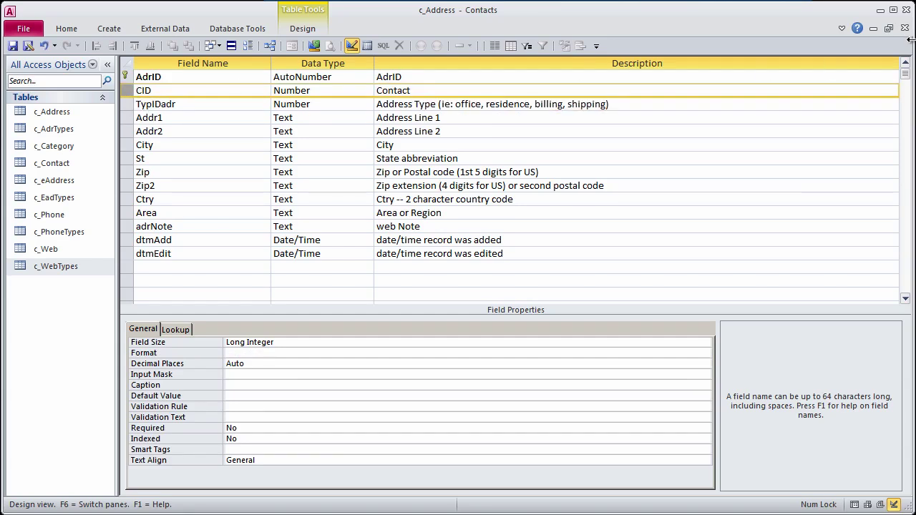
{"action": "left_click", "coordinate": [906, 29]}
{"action": "left_click", "coordinate": [482, 404]}
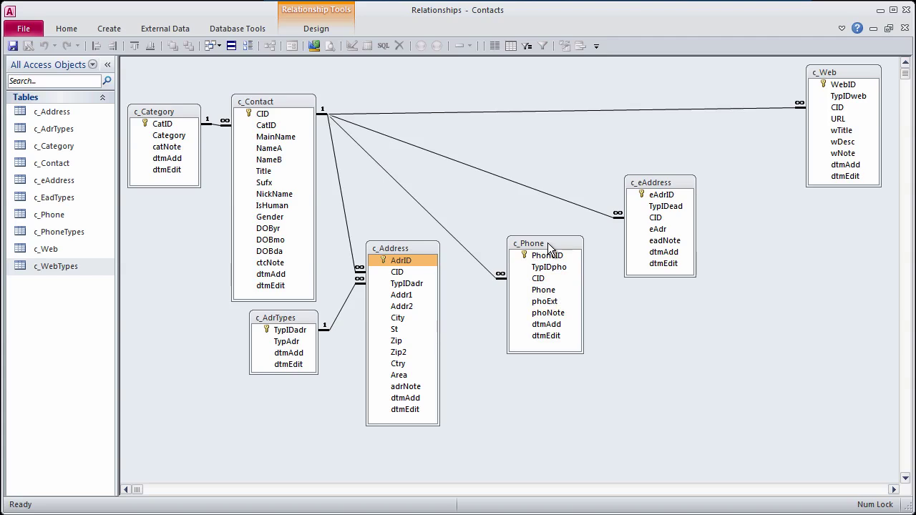
Step: Add c_PhoneTypes to the diagram and arrange it clear of c_Phone
{"action": "left_click_drag", "start_coordinate": [550, 247], "coordinate": [553, 228]}
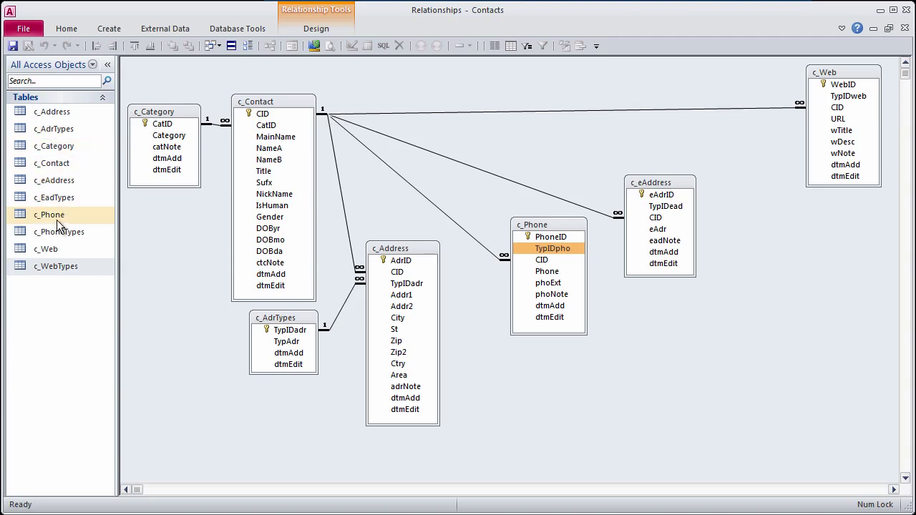
{"action": "left_click_drag", "start_coordinate": [53, 232], "coordinate": [462, 281]}
{"action": "left_click_drag", "start_coordinate": [559, 224], "coordinate": [578, 229]}
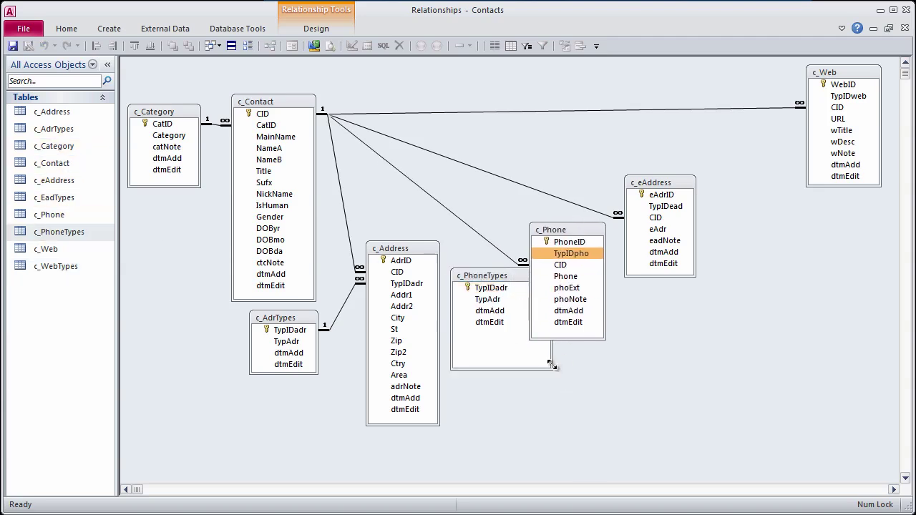
{"action": "left_click_drag", "start_coordinate": [551, 365], "coordinate": [516, 328]}
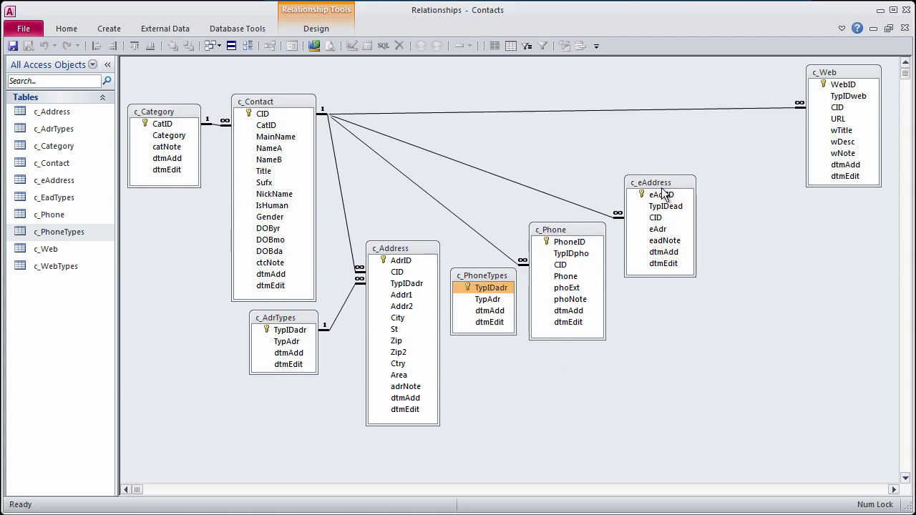
Step: Add c_EadTypes beside c_eAddress and remove the accidental duplicate c_eAddress_1
{"action": "left_click_drag", "start_coordinate": [663, 188], "coordinate": [719, 202]}
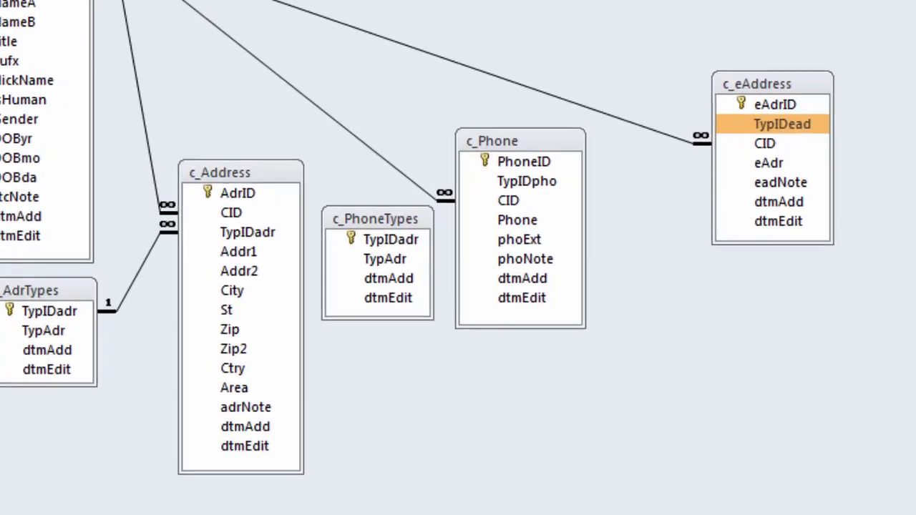
{"action": "left_click_drag", "start_coordinate": [597, 203], "coordinate": [636, 207]}
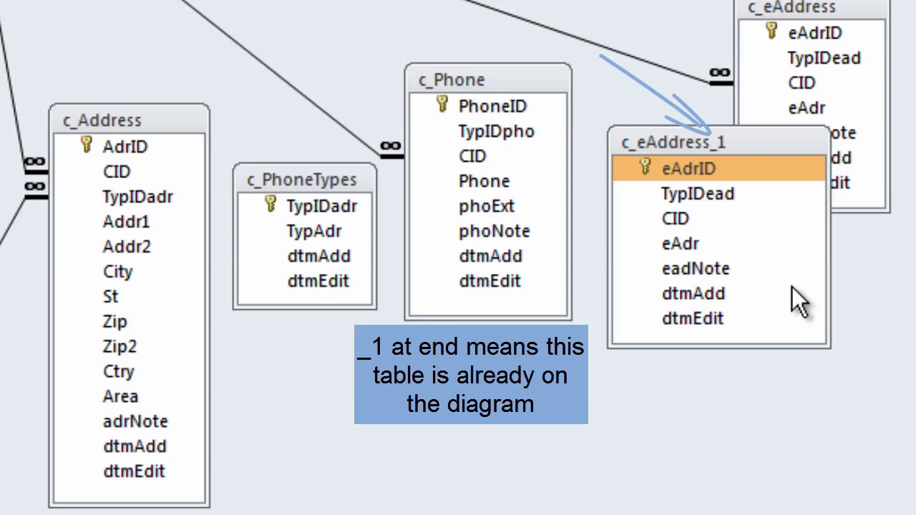
{"action": "left_click", "coordinate": [736, 143]}
{"action": "key", "text": "Delete"}
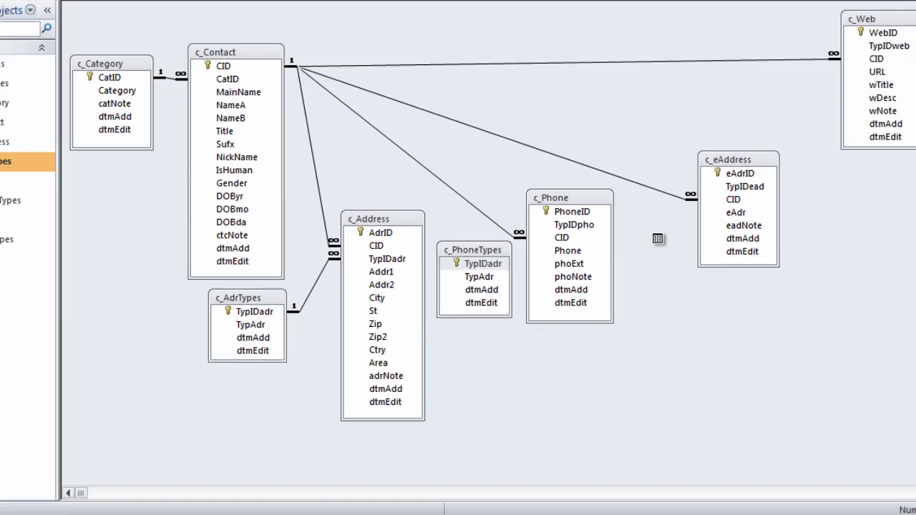
{"action": "left_click_drag", "start_coordinate": [716, 145], "coordinate": [621, 156]}
{"action": "left_click_drag", "start_coordinate": [729, 333], "coordinate": [691, 302]}
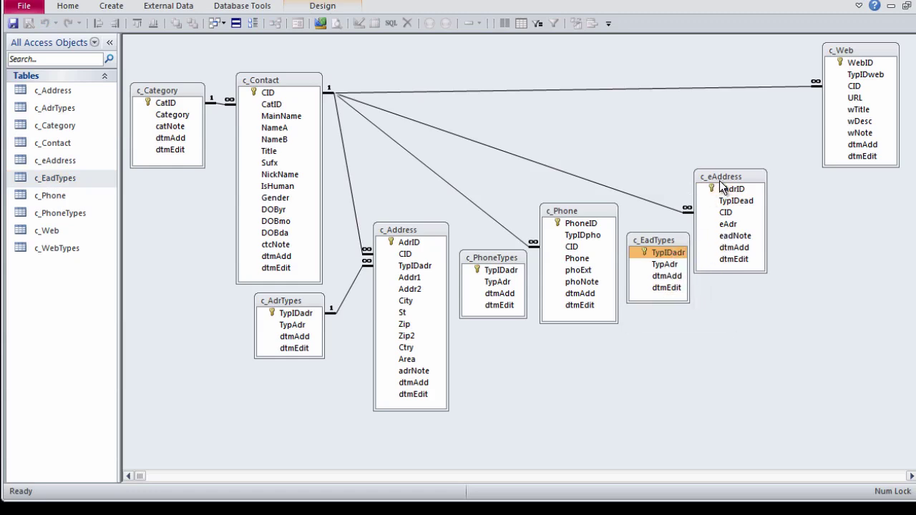
{"action": "left_click_drag", "start_coordinate": [723, 177], "coordinate": [743, 183]}
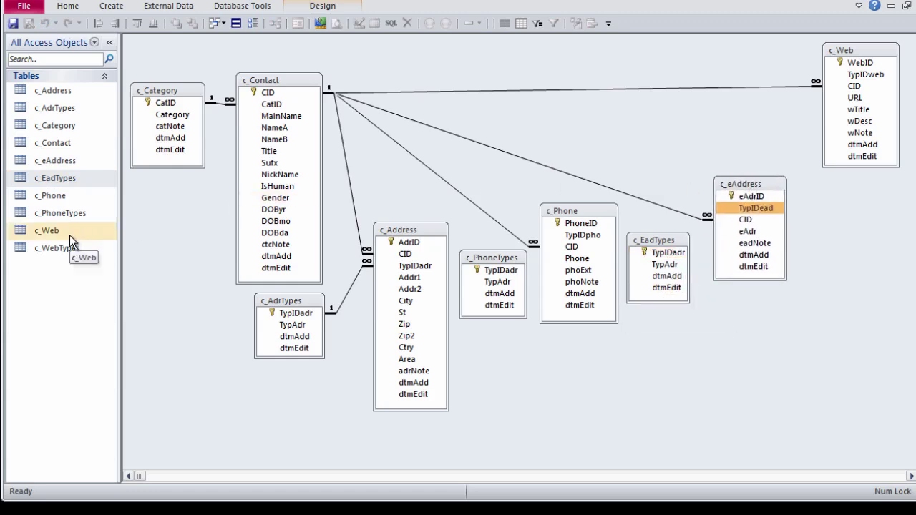
Step: Add c_WebTypes next to c_Web and move c_Category higher
{"action": "left_click_drag", "start_coordinate": [65, 247], "coordinate": [762, 121]}
{"action": "left_click_drag", "start_coordinate": [846, 208], "coordinate": [821, 170]}
{"action": "left_click_drag", "start_coordinate": [160, 90], "coordinate": [158, 56]}
Step: Shift c_Contact and c_AdrTypes lower left, put c_Address beside c_Contact, and nudge c_PhoneTypes left
{"action": "left_click", "coordinate": [294, 77]}
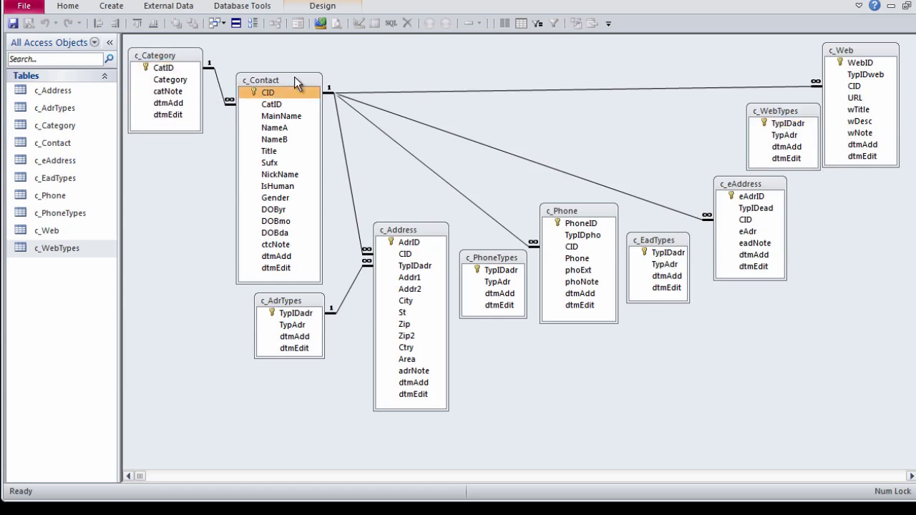
{"action": "left_click_drag", "start_coordinate": [294, 77], "coordinate": [207, 154]}
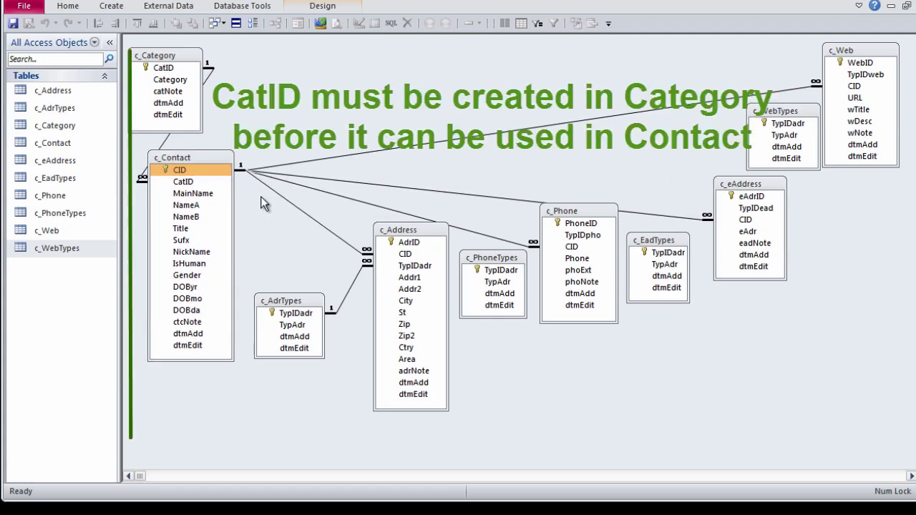
{"action": "left_click", "coordinate": [304, 314]}
{"action": "left_click_drag", "start_coordinate": [312, 301], "coordinate": [207, 393]}
{"action": "left_click", "coordinate": [417, 237]}
{"action": "left_click_drag", "start_coordinate": [413, 237], "coordinate": [309, 263]}
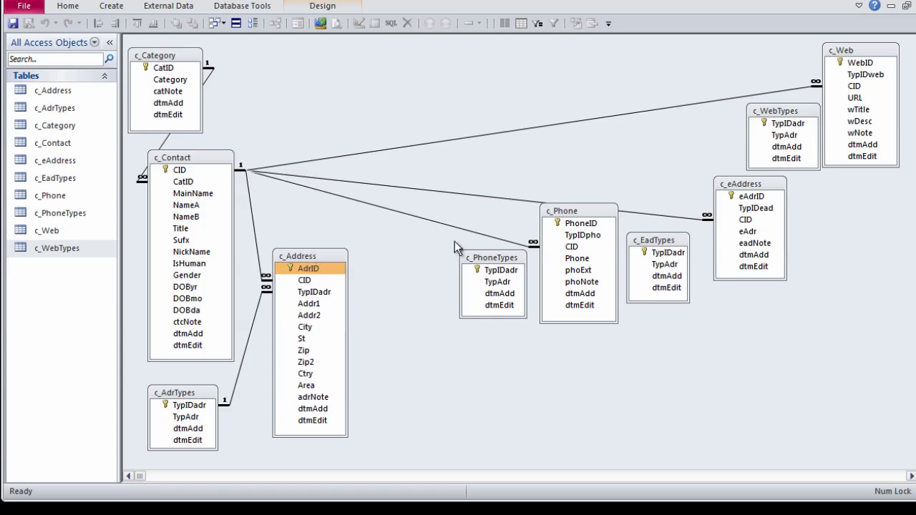
{"action": "left_click", "coordinate": [491, 268]}
{"action": "left_click_drag", "start_coordinate": [490, 258], "coordinate": [449, 262]}
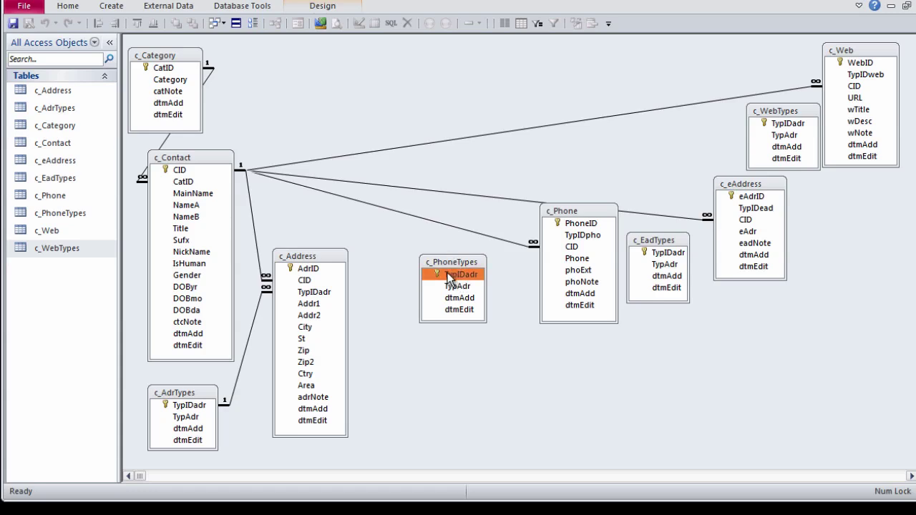
Step: In c_PhoneTypes, rename TypIDadr to TypIDpho, change the description to 'Type of Phone', and save
{"action": "right_click", "coordinate": [449, 278]}
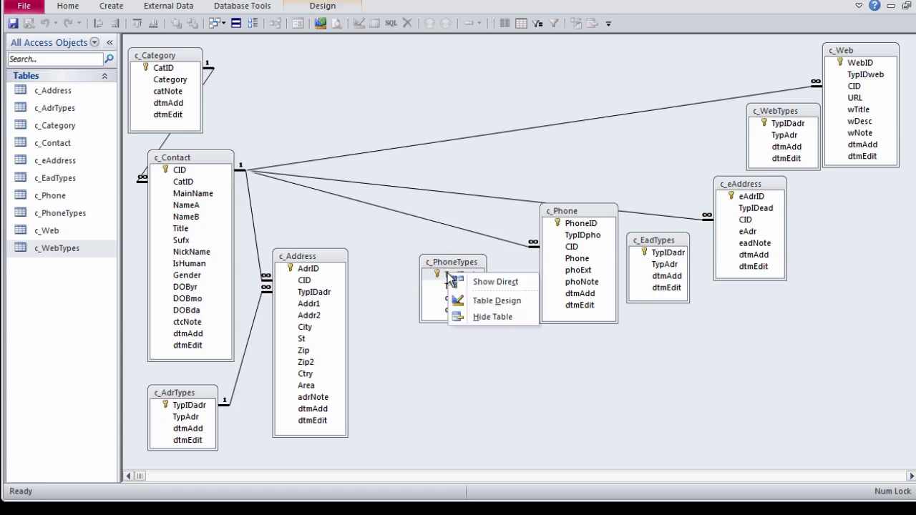
{"action": "left_click", "coordinate": [502, 301]}
{"action": "left_click_drag", "start_coordinate": [164, 56], "coordinate": [243, 50]}
{"action": "type", "text": "pho"}
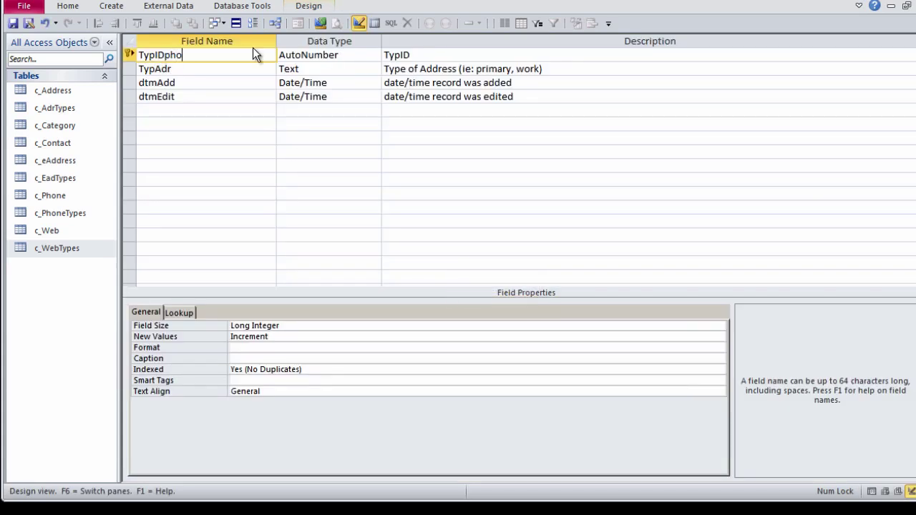
{"action": "double_click", "coordinate": [438, 68]}
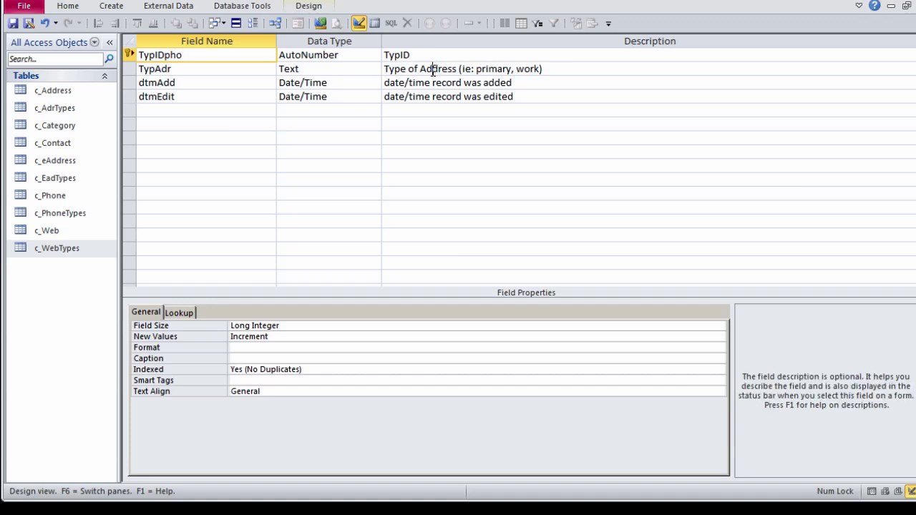
{"action": "type", "text": "Phone"}
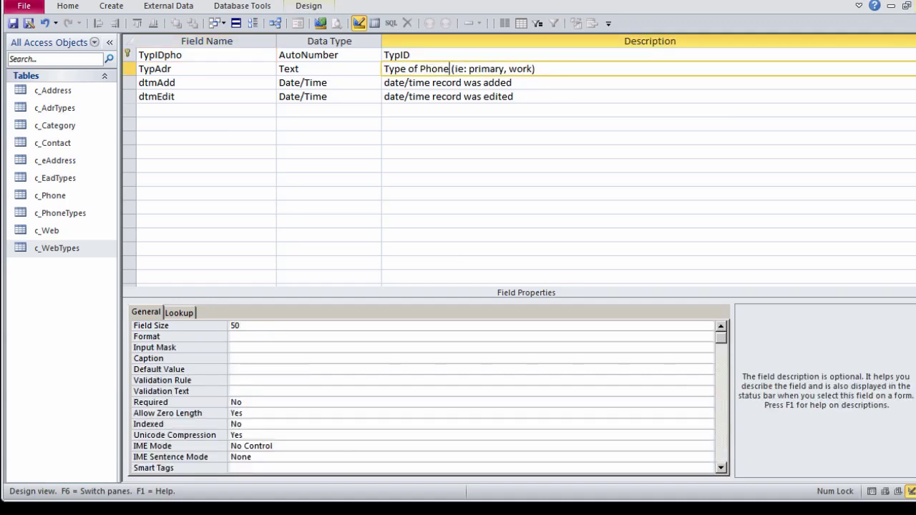
{"action": "key", "text": "ctrl+w"}
{"action": "left_click", "coordinate": [491, 389]}
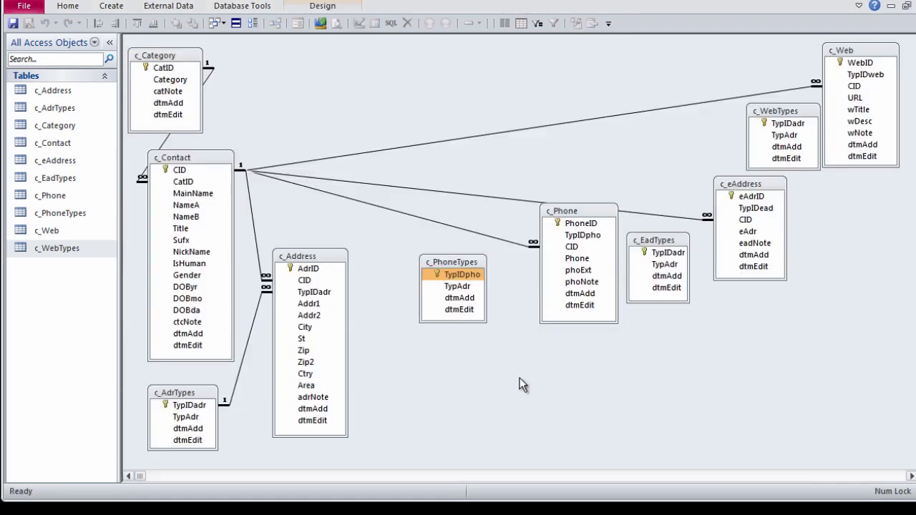
Step: Link c_PhoneTypes.TypIDpho to c_Phone one-to-many with referential integrity enforced
{"action": "left_click_drag", "start_coordinate": [454, 274], "coordinate": [581, 236]}
{"action": "left_click", "coordinate": [383, 199]}
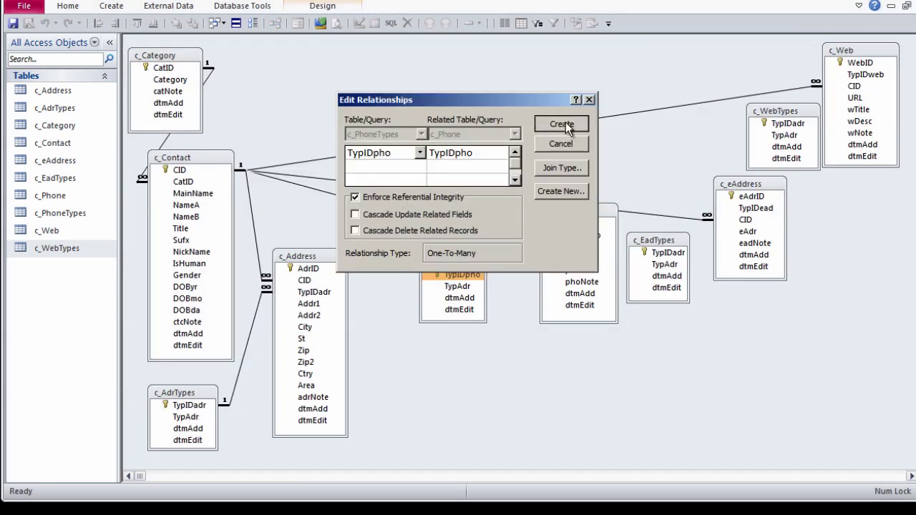
{"action": "left_click", "coordinate": [562, 123]}
Step: Place c_PhoneTypes and c_Phone side by side on the diagram
{"action": "left_click_drag", "start_coordinate": [445, 263], "coordinate": [395, 275]}
{"action": "left_click", "coordinate": [587, 214]}
{"action": "left_click_drag", "start_coordinate": [588, 217], "coordinate": [538, 256]}
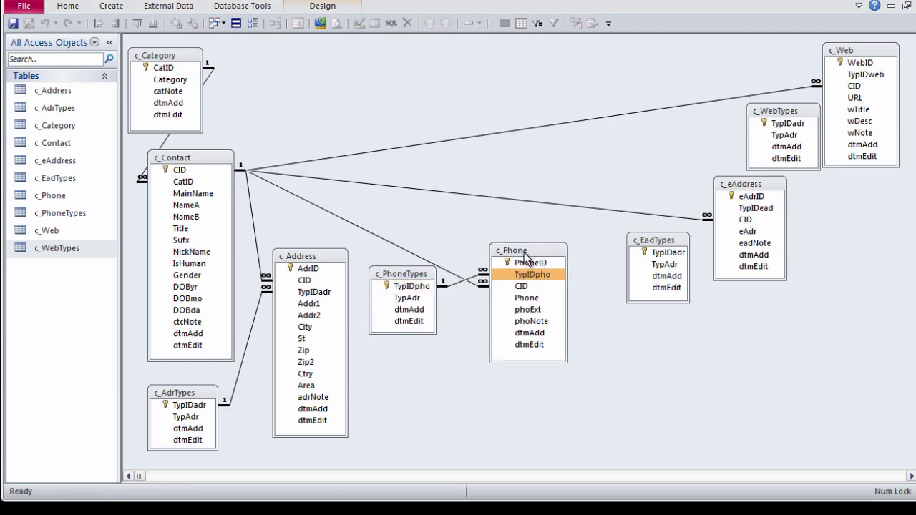
{"action": "right_click", "coordinate": [526, 254]}
Step: Move CID above TypIDpho in c_Phone's design and save the table
{"action": "left_click", "coordinate": [565, 279]}
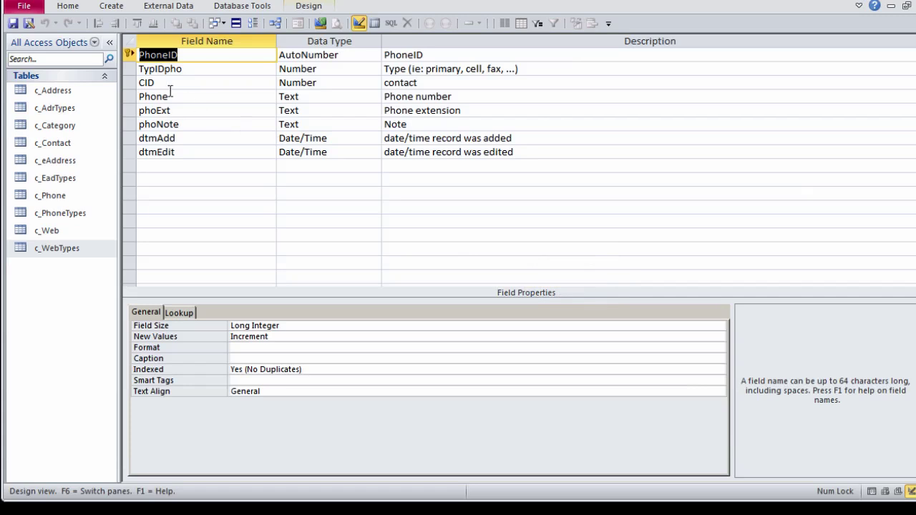
{"action": "left_click", "coordinate": [126, 82]}
{"action": "left_click_drag", "start_coordinate": [129, 83], "coordinate": [131, 63]}
{"action": "key", "text": "ctrl+w"}
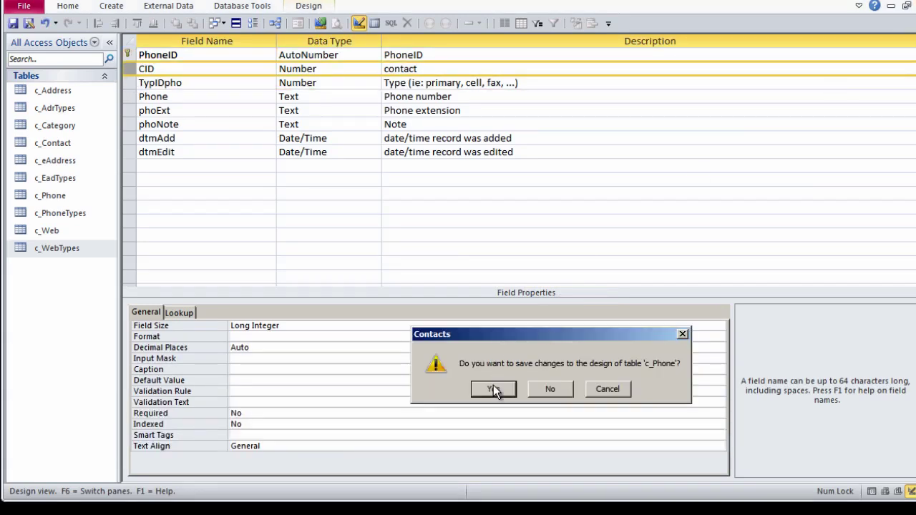
{"action": "left_click", "coordinate": [493, 389]}
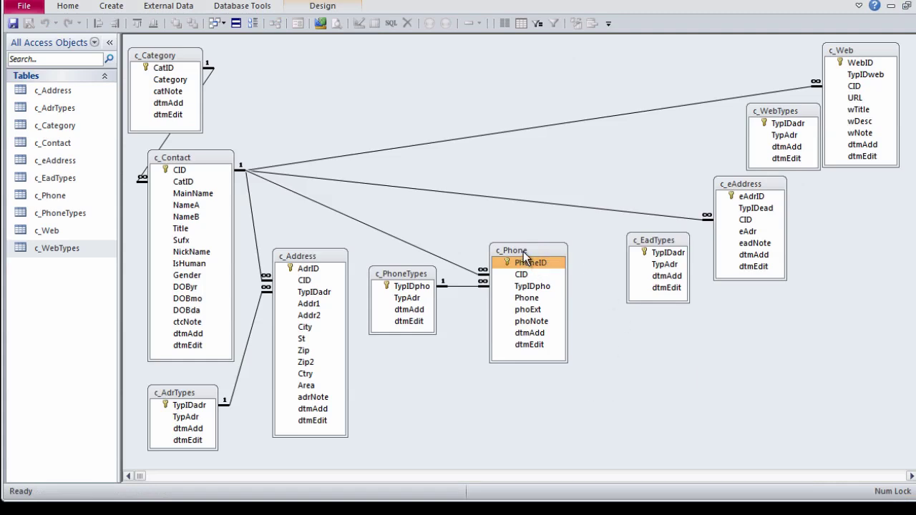
{"action": "left_click_drag", "start_coordinate": [523, 251], "coordinate": [504, 242]}
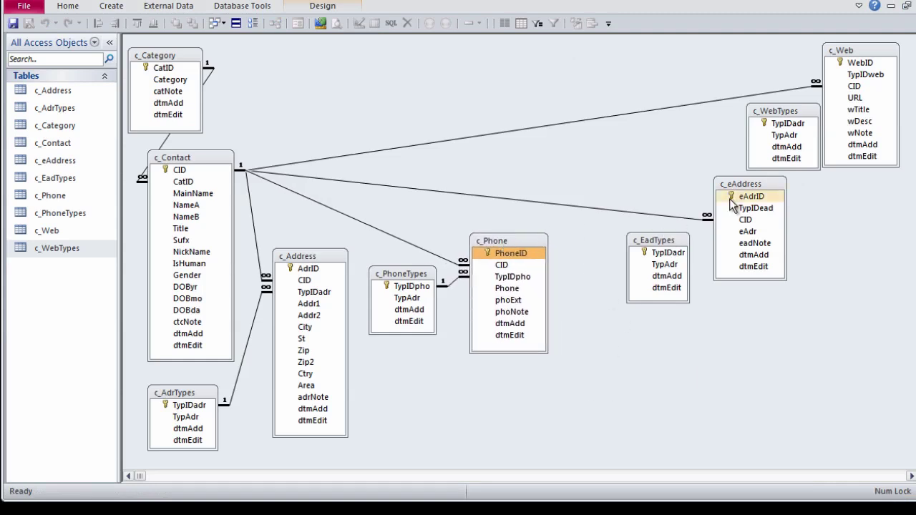
Step: Link c_EadTypes.TypIDadr to c_eAddress.TypIDead one-to-many with referential integrity
{"action": "left_click", "coordinate": [665, 255]}
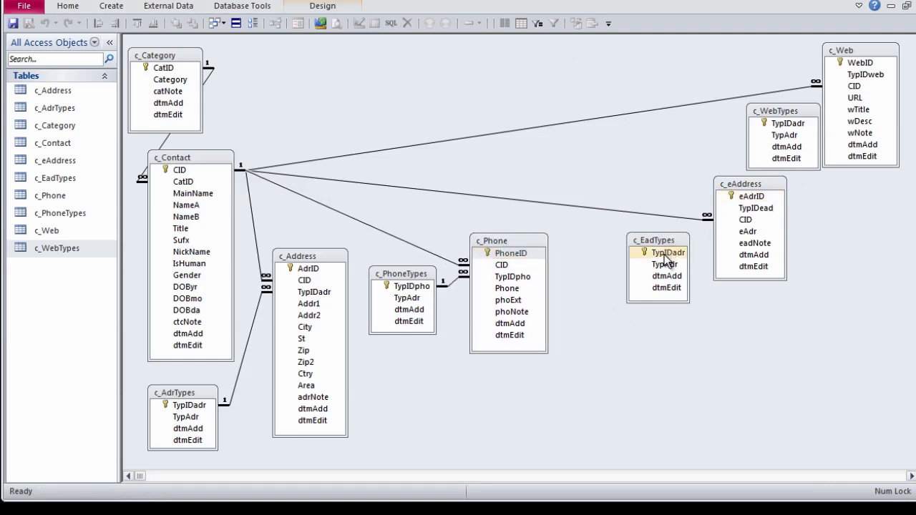
{"action": "left_click_drag", "start_coordinate": [665, 255], "coordinate": [752, 211]}
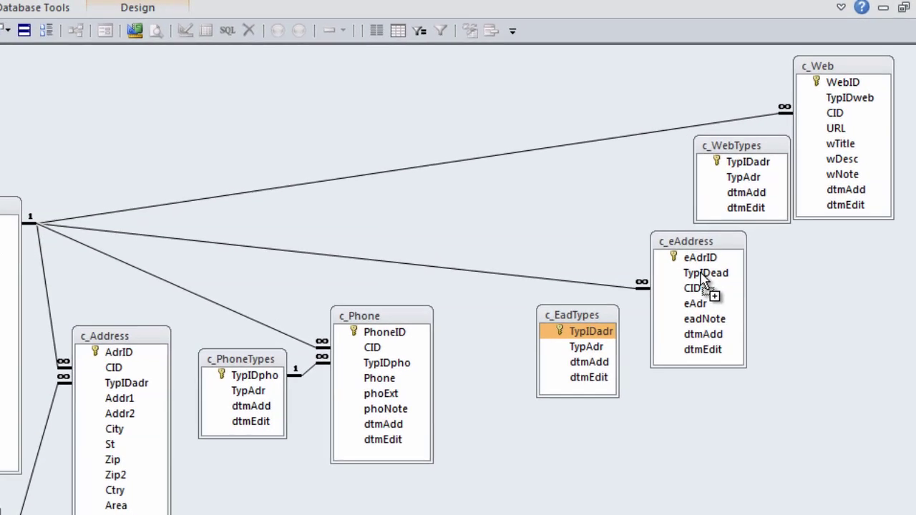
{"action": "left_click_drag", "start_coordinate": [703, 280], "coordinate": [704, 278]}
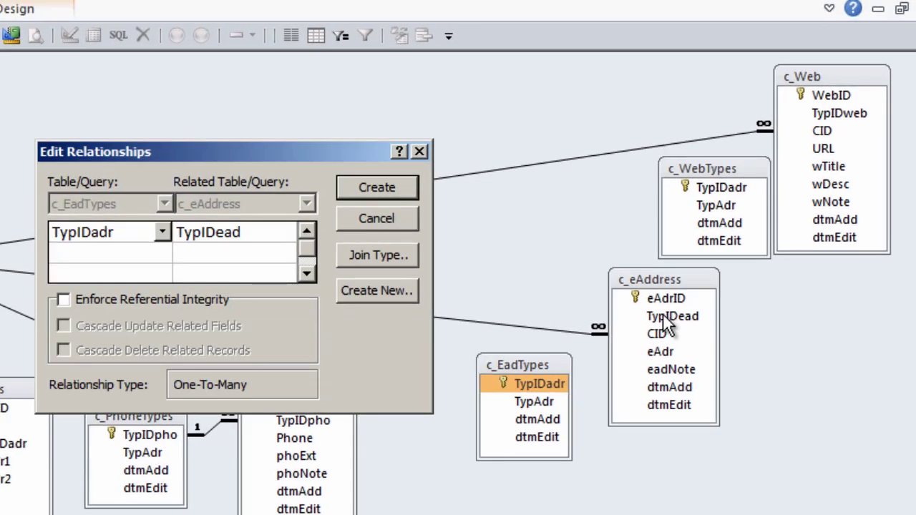
{"action": "left_click", "coordinate": [63, 301]}
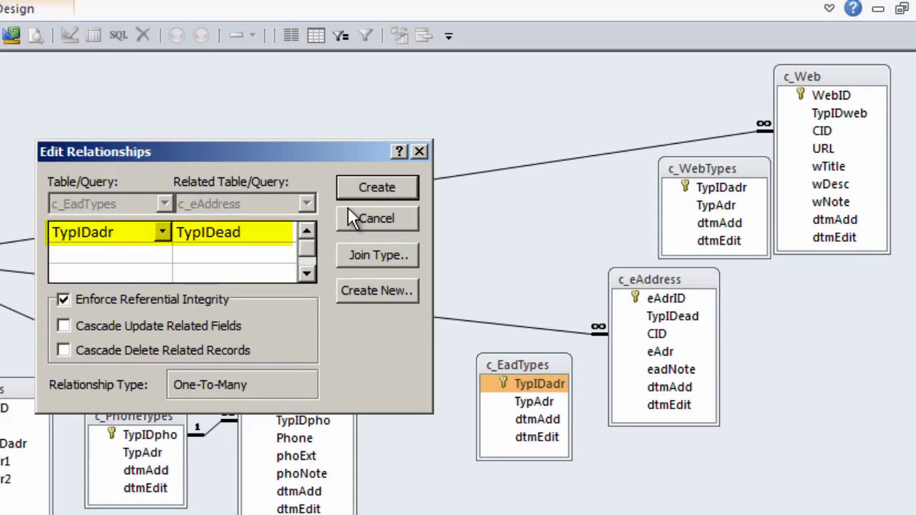
{"action": "left_click", "coordinate": [377, 187]}
{"action": "left_click_drag", "start_coordinate": [512, 364], "coordinate": [486, 361]}
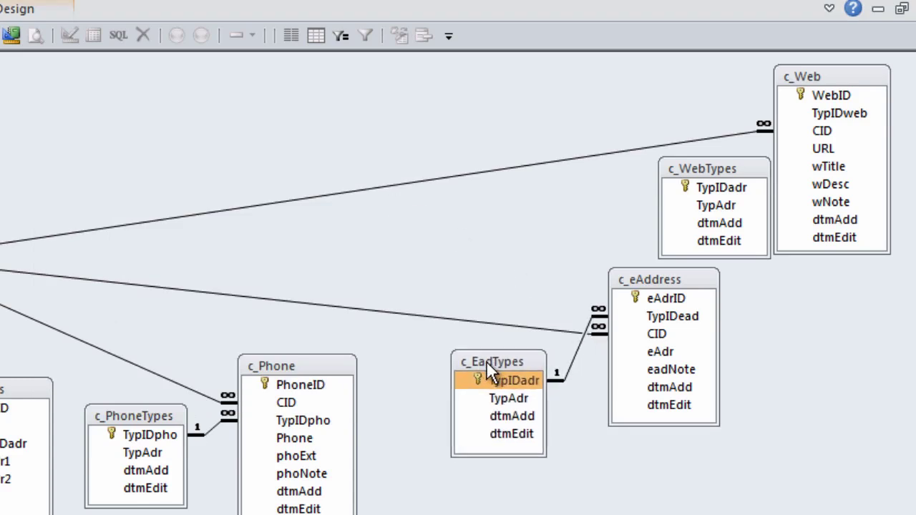
Step: Rename the c_EadTypes key to TypIDead, use it as its description, and add 'Email' to the type description
{"action": "right_click", "coordinate": [486, 363]}
{"action": "left_click", "coordinate": [536, 403]}
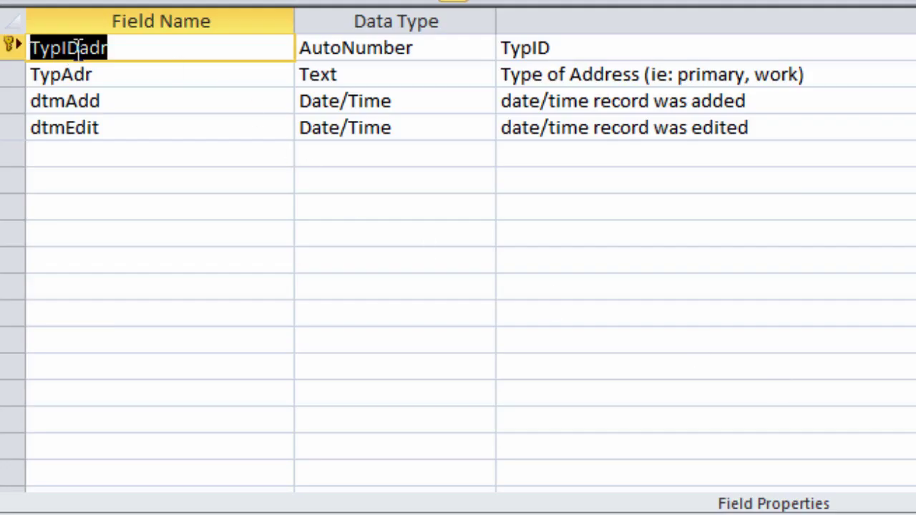
{"action": "left_click_drag", "start_coordinate": [78, 47], "coordinate": [213, 37]}
{"action": "type", "text": "ead"}
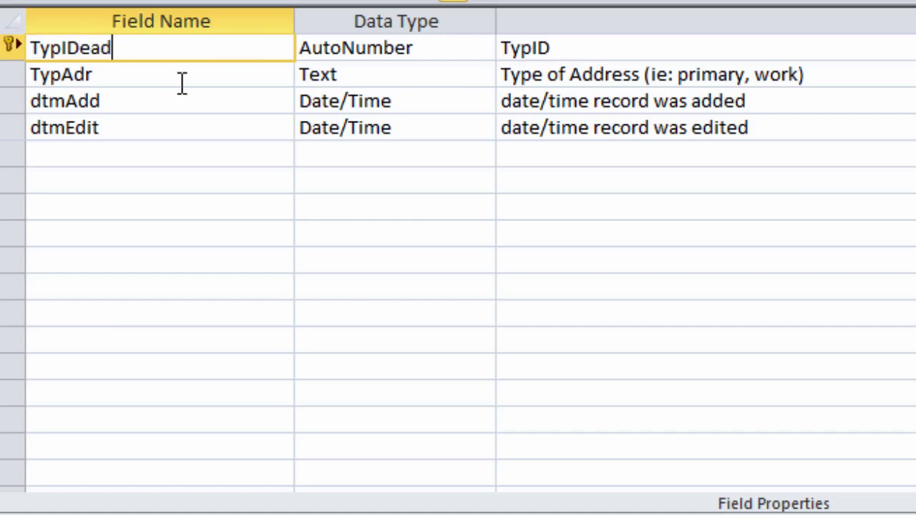
{"action": "key", "text": "shift+Home"}
{"action": "key", "text": "ctrl+c"}
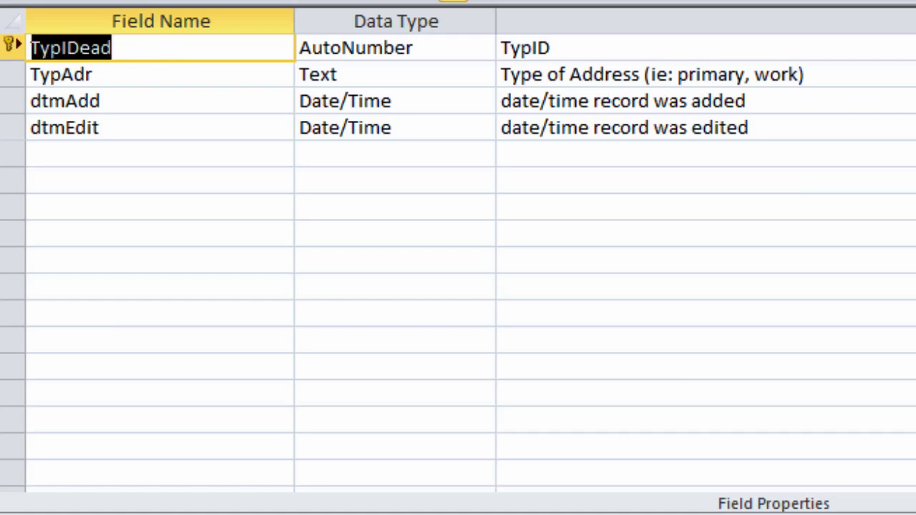
{"action": "key", "text": "Tab"}
{"action": "key", "text": "Tab"}
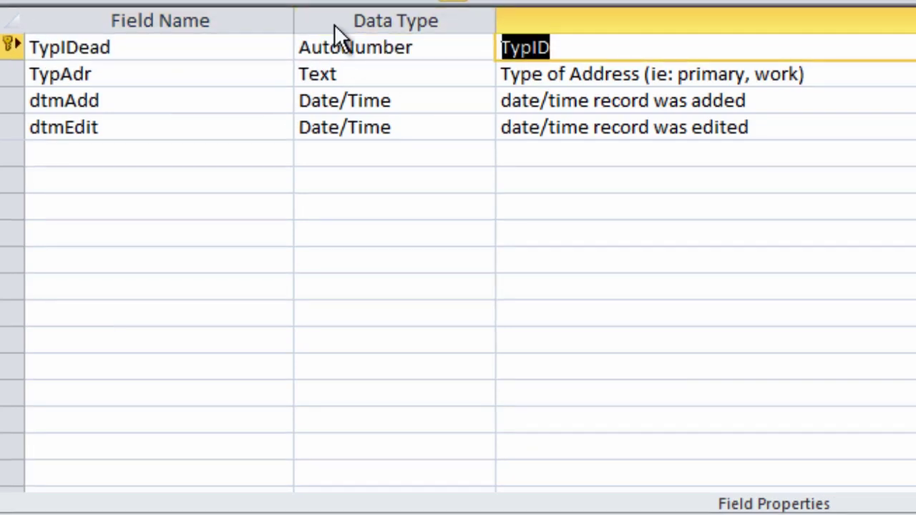
{"action": "key", "text": "ctrl+v"}
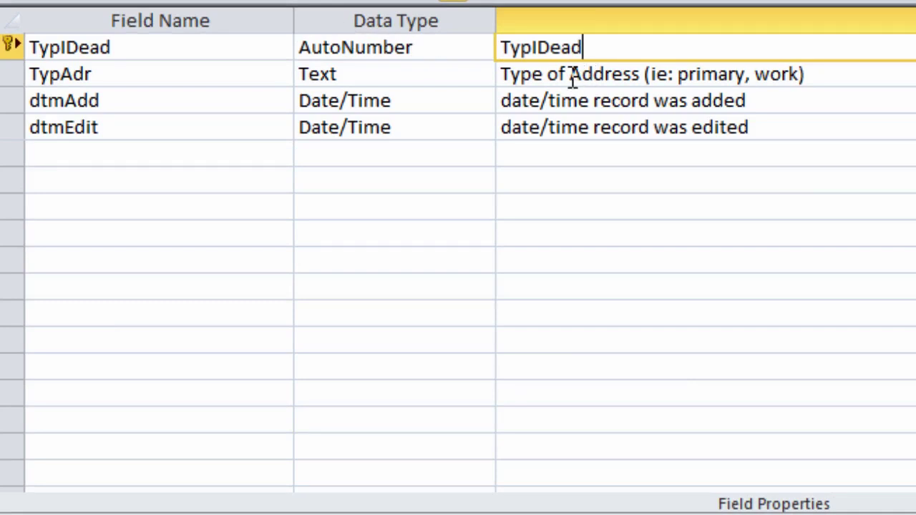
{"action": "left_click", "coordinate": [572, 76]}
{"action": "type", "text": "Email"}
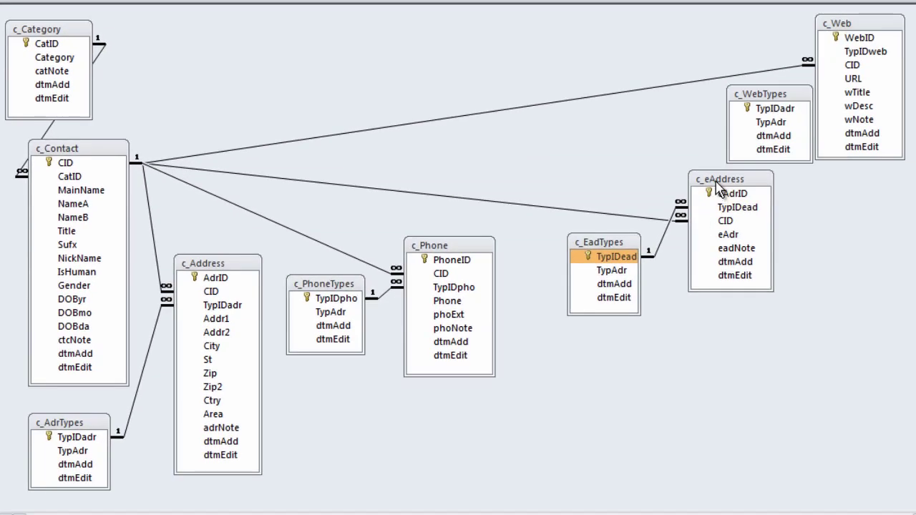
Step: Move CID above TypIDead in c_eAddress's design and save the table
{"action": "right_click", "coordinate": [717, 183]}
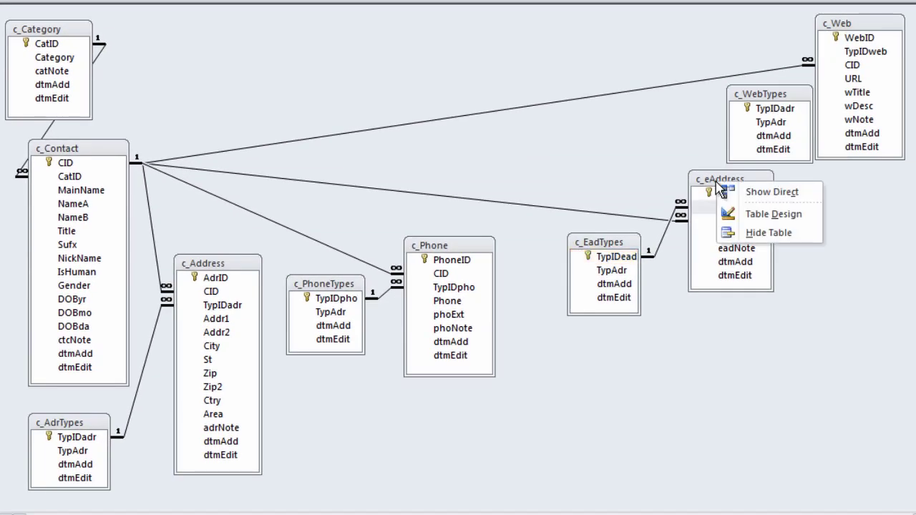
{"action": "left_click", "coordinate": [773, 214]}
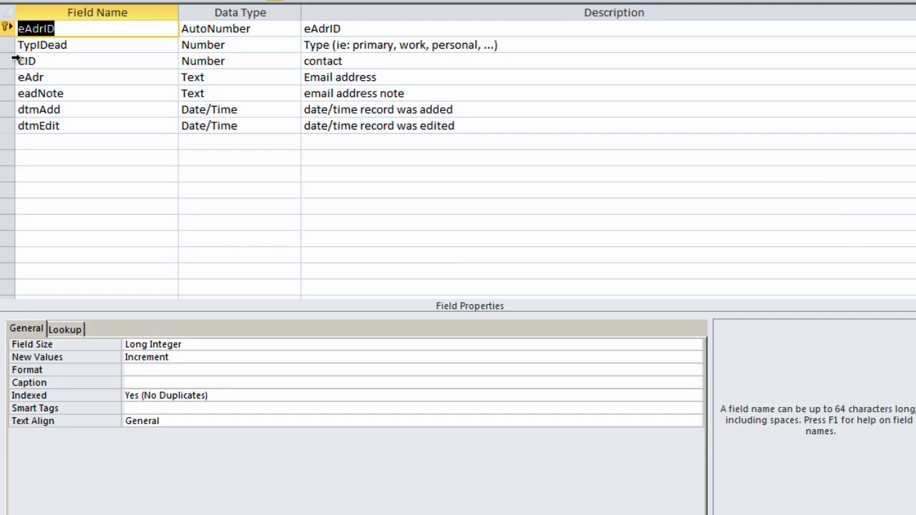
{"action": "left_click", "coordinate": [13, 61]}
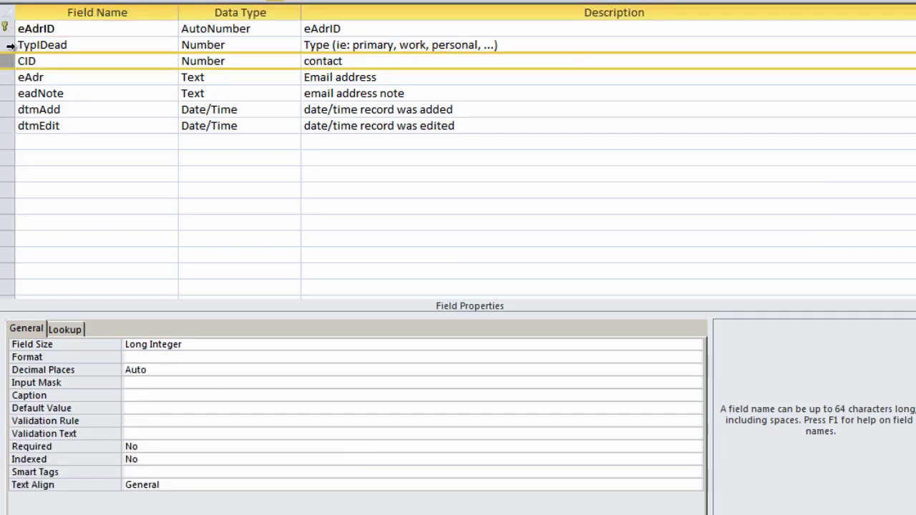
{"action": "left_click_drag", "start_coordinate": [8, 62], "coordinate": [10, 41]}
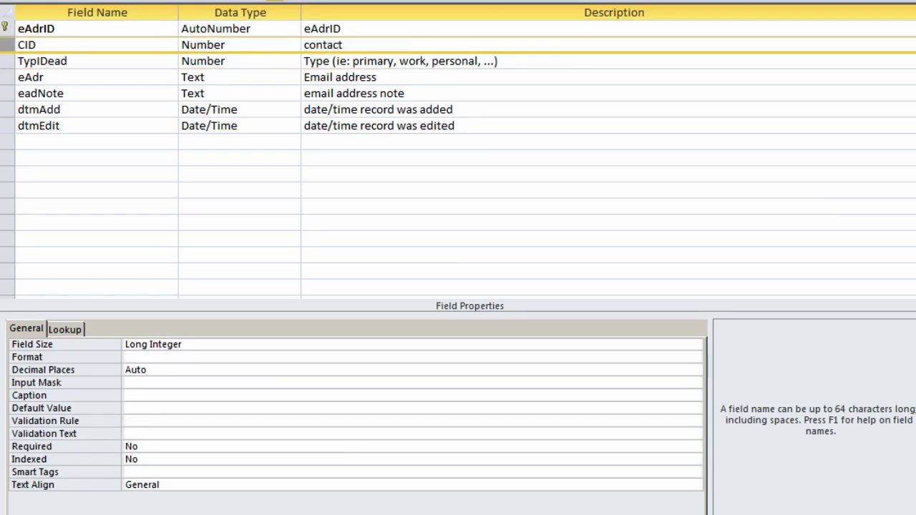
{"action": "left_click", "coordinate": [892, 7]}
{"action": "left_click", "coordinate": [435, 424]}
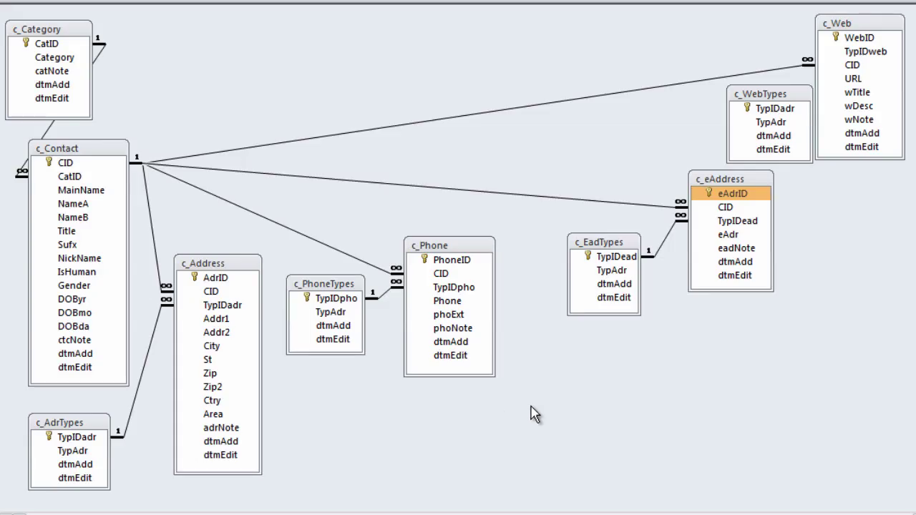
Step: Shift c_EadTypes, c_eAddress and c_WebTypes down and to the left
{"action": "left_click_drag", "start_coordinate": [605, 242], "coordinate": [552, 285]}
{"action": "left_click_drag", "start_coordinate": [725, 182], "coordinate": [687, 252]}
{"action": "left_click_drag", "start_coordinate": [778, 97], "coordinate": [727, 107]}
Step: Rename the c_WebTypes key to TypIDweb, with TypIDweb as its description
{"action": "right_click", "coordinate": [741, 109]}
{"action": "left_click", "coordinate": [769, 136]}
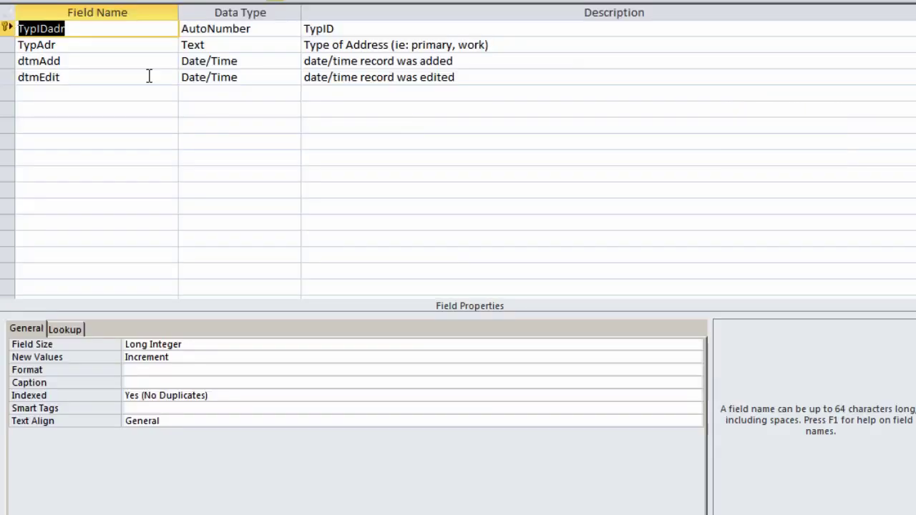
{"action": "left_click_drag", "start_coordinate": [45, 28], "coordinate": [194, 28]}
{"action": "type", "text": "web"}
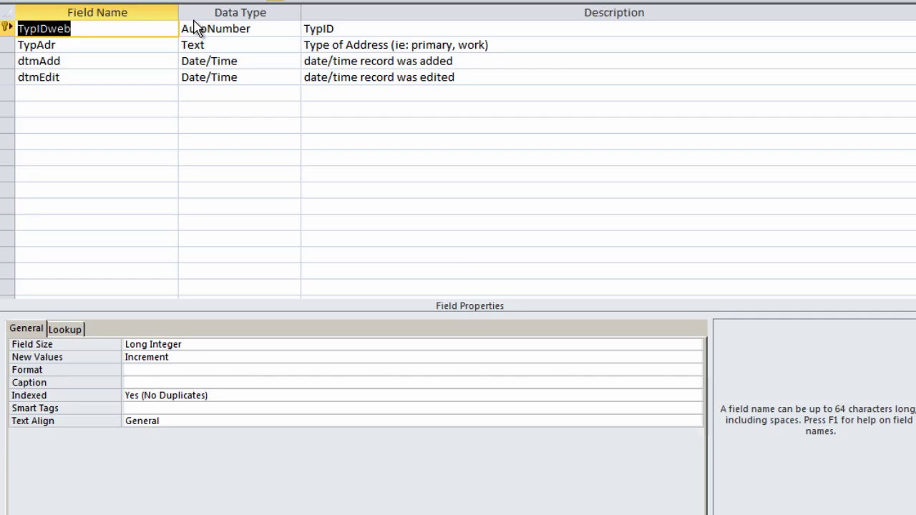
{"action": "key", "text": "Tab"}
{"action": "key", "text": "Tab"}
{"action": "type", "text": "TypIDweb"}
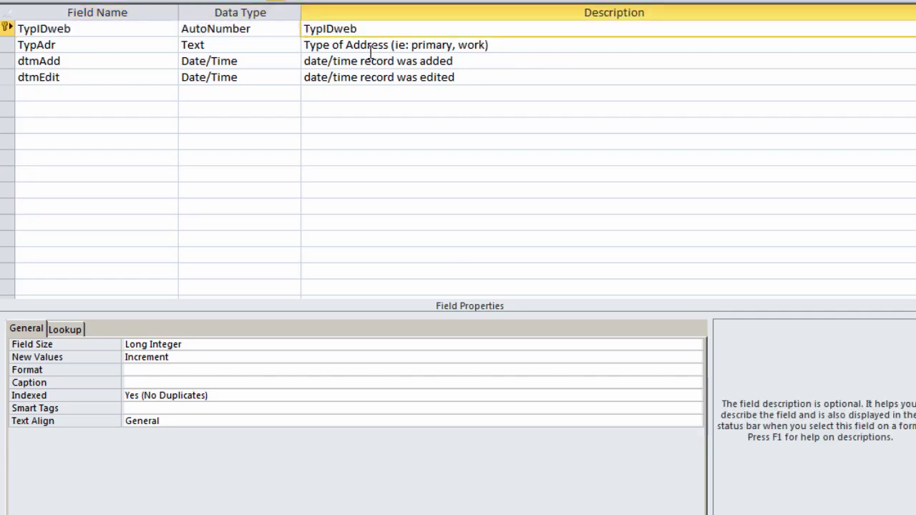
Step: Rename the type field TypWeb, described 'Type of Web Page (ie: primary, blog, personal)', and save
{"action": "double_click", "coordinate": [360, 45]}
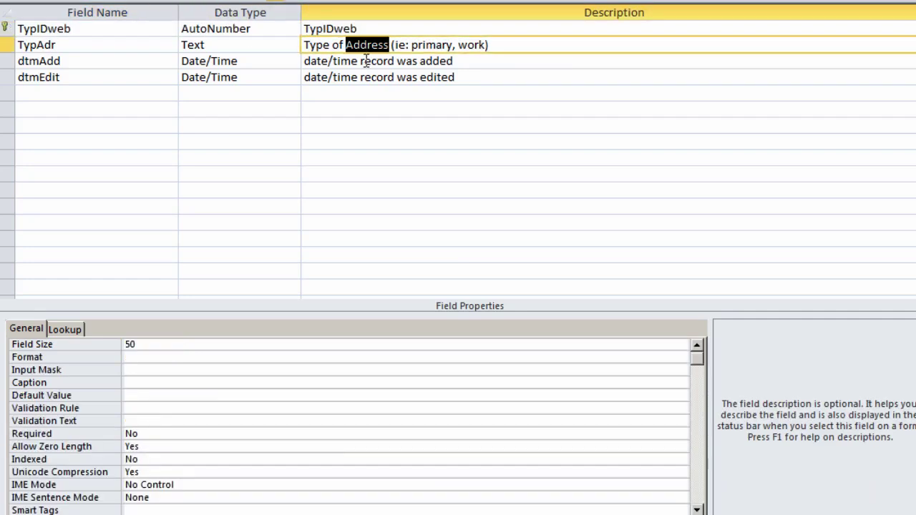
{"action": "type", "text": "Web Page"}
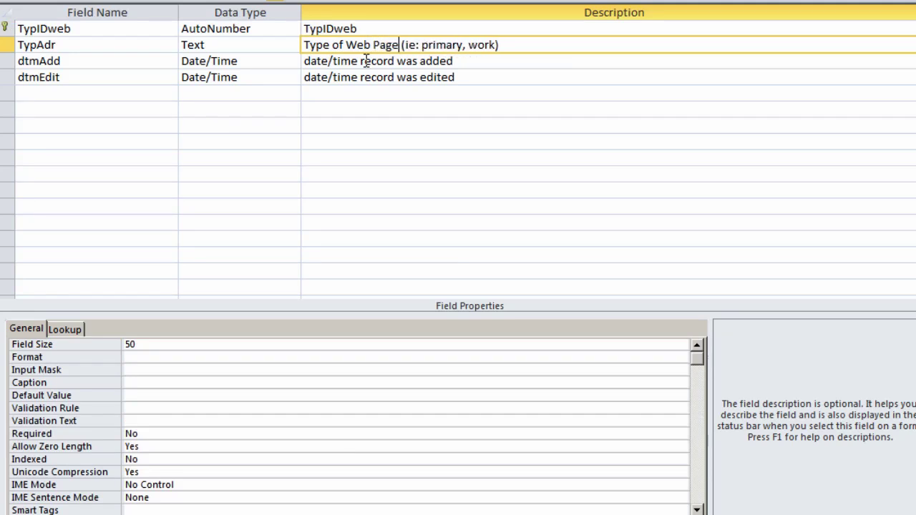
{"action": "double_click", "coordinate": [483, 44]}
{"action": "type", "text": "blog, person"}
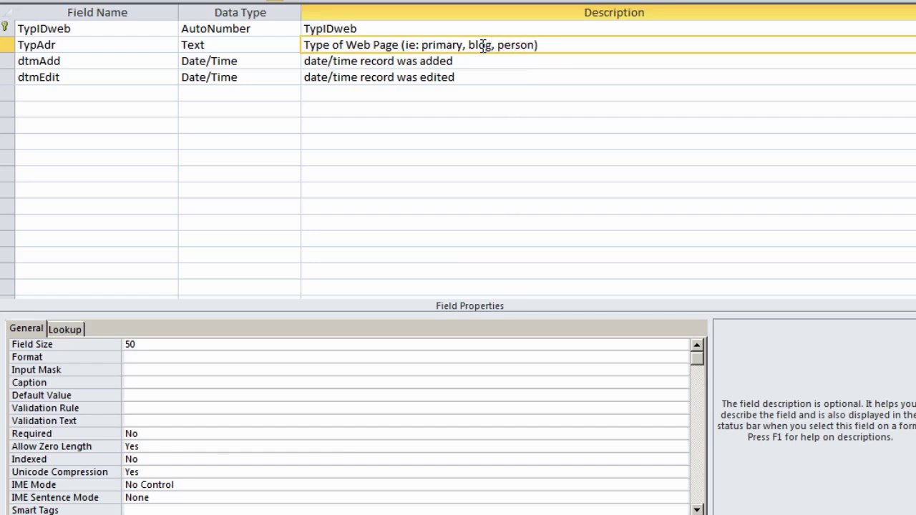
{"action": "type", "text": "a;"}
{"action": "type", "text": "l"}
{"action": "left_click_drag", "start_coordinate": [37, 44], "coordinate": [140, 52]}
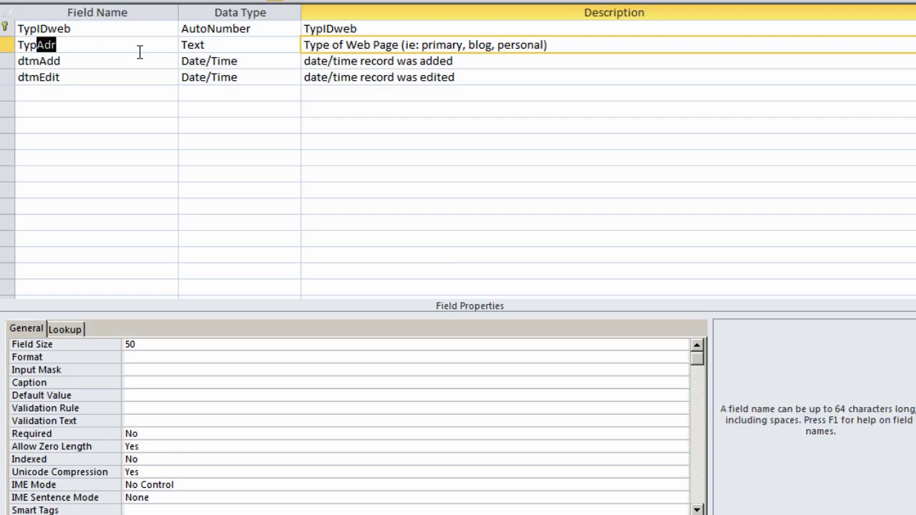
{"action": "type", "text": "Web"}
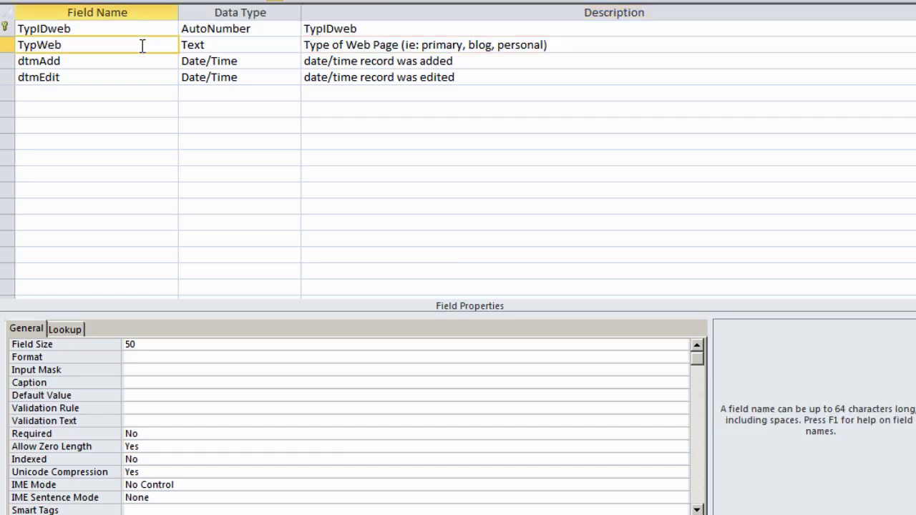
{"action": "left_click", "coordinate": [856, 2]}
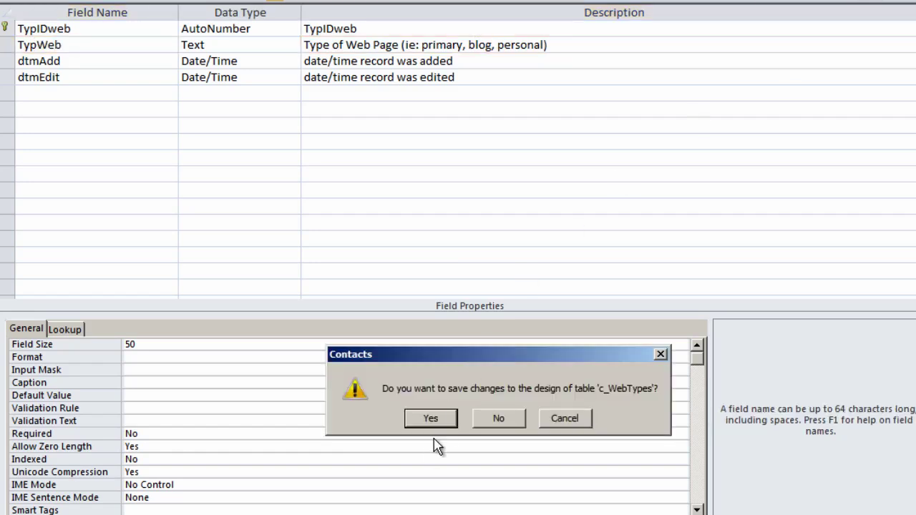
{"action": "left_click", "coordinate": [432, 420]}
Step: Link c_WebTypes.TypIDweb to c_Web one-to-many with referential integrity enforced
{"action": "left_click", "coordinate": [726, 120]}
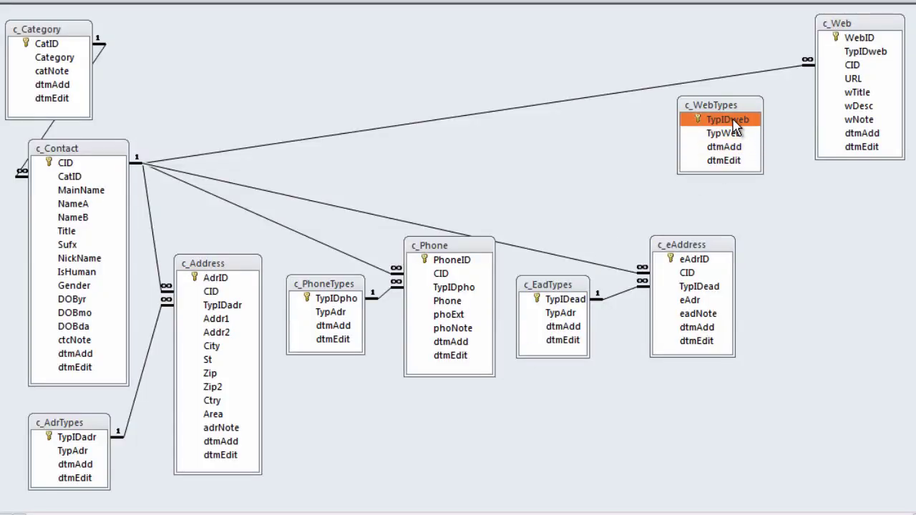
{"action": "left_click_drag", "start_coordinate": [737, 126], "coordinate": [863, 53]}
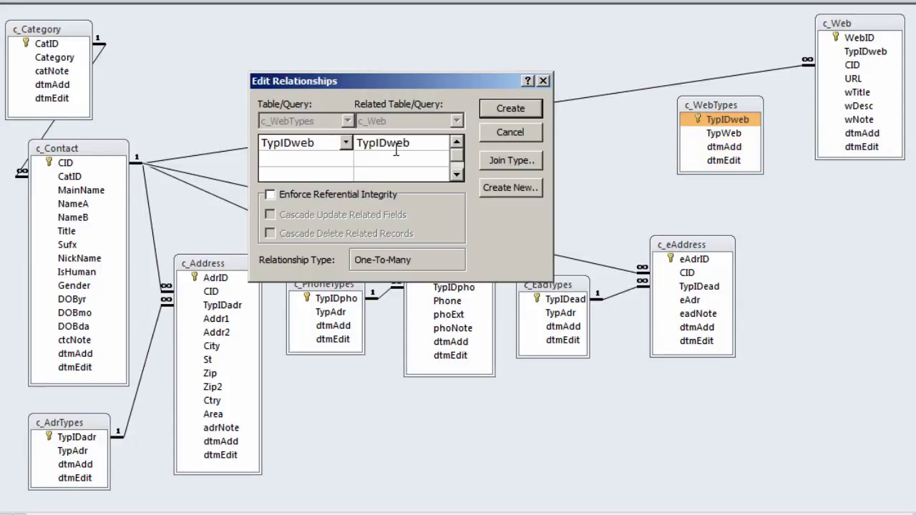
{"action": "left_click", "coordinate": [297, 200]}
{"action": "left_click", "coordinate": [494, 109]}
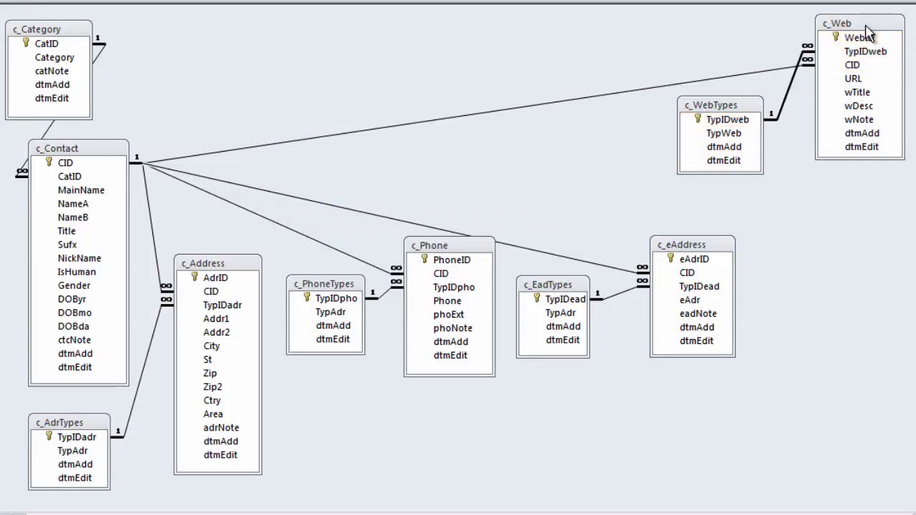
Step: Reposition c_WebTypes and c_Web, and lower c_Phone and c_PhoneTypes to line up
{"action": "left_click_drag", "start_coordinate": [734, 108], "coordinate": [632, 127]}
{"action": "left_click_drag", "start_coordinate": [864, 26], "coordinate": [803, 141]}
{"action": "left_click_drag", "start_coordinate": [636, 127], "coordinate": [685, 94]}
{"action": "left_click_drag", "start_coordinate": [808, 142], "coordinate": [815, 173]}
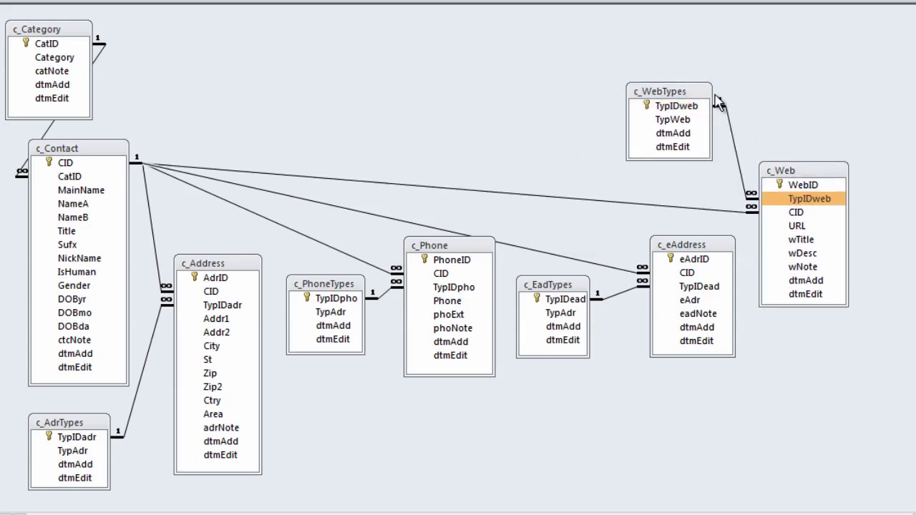
{"action": "left_click_drag", "start_coordinate": [690, 91], "coordinate": [701, 113]}
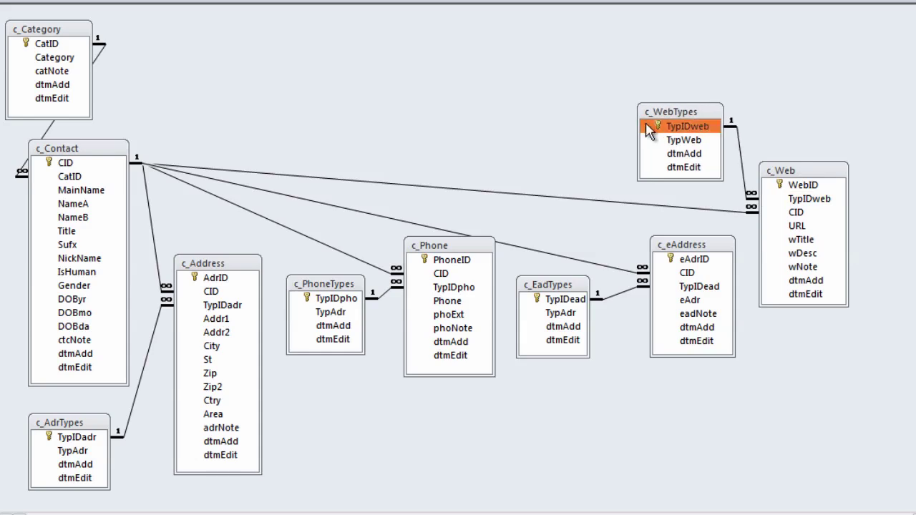
{"action": "left_click_drag", "start_coordinate": [446, 246], "coordinate": [443, 275]}
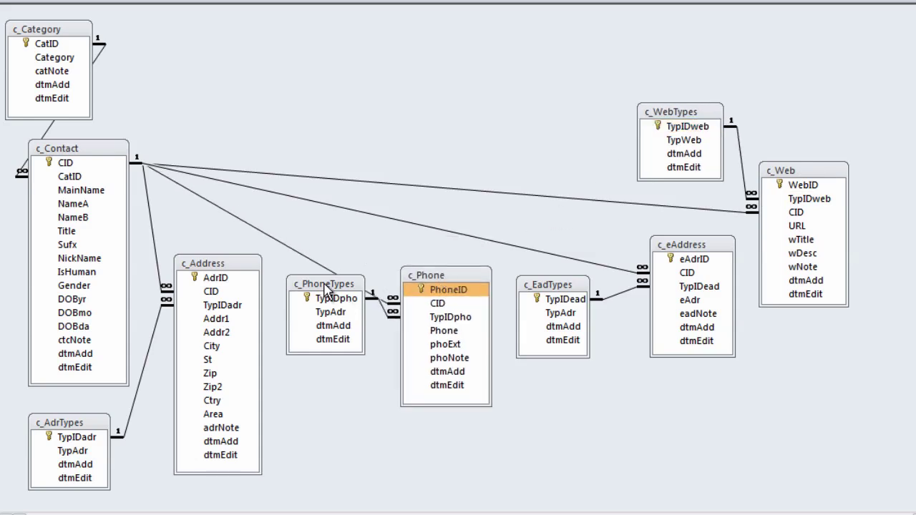
{"action": "left_click_drag", "start_coordinate": [325, 284], "coordinate": [321, 315]}
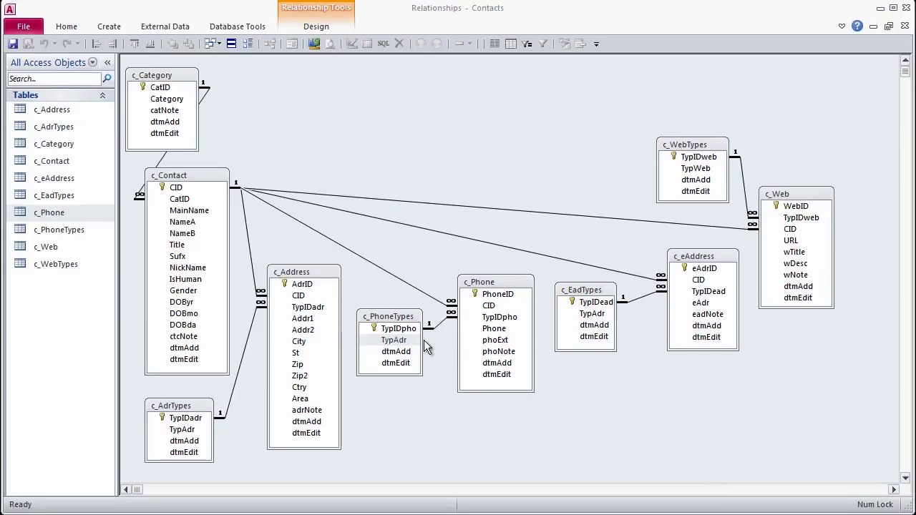
Step: Rename TypAdr to TypPho in c_PhoneTypes and save the design
{"action": "right_click", "coordinate": [427, 348]}
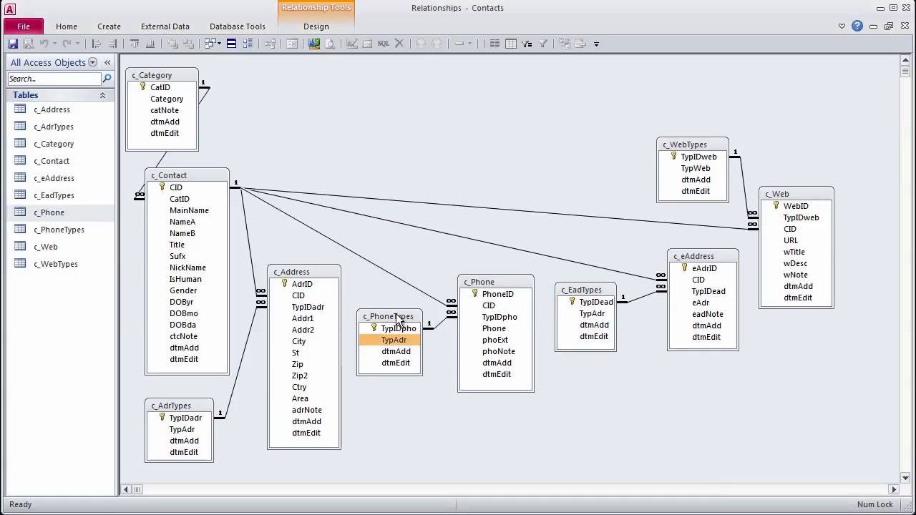
{"action": "left_click", "coordinate": [450, 341]}
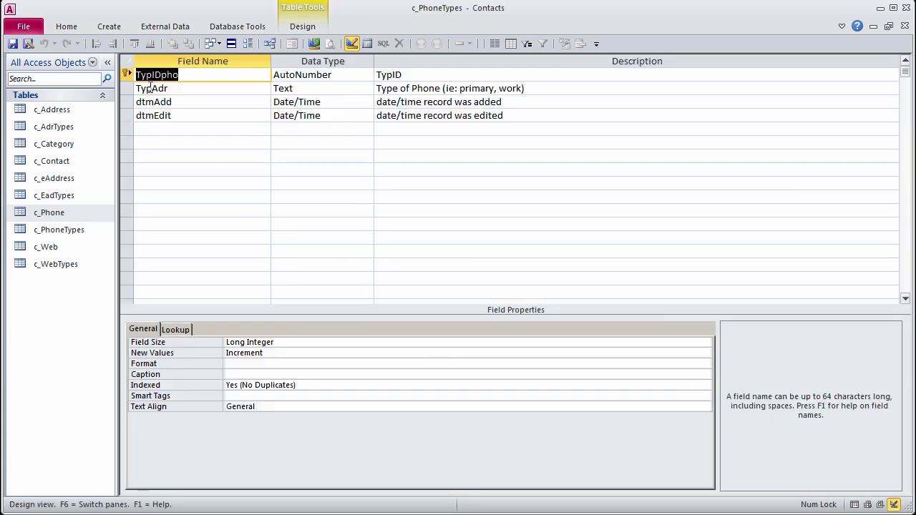
{"action": "left_click_drag", "start_coordinate": [151, 88], "coordinate": [245, 82]}
{"action": "type", "text": "Pho"}
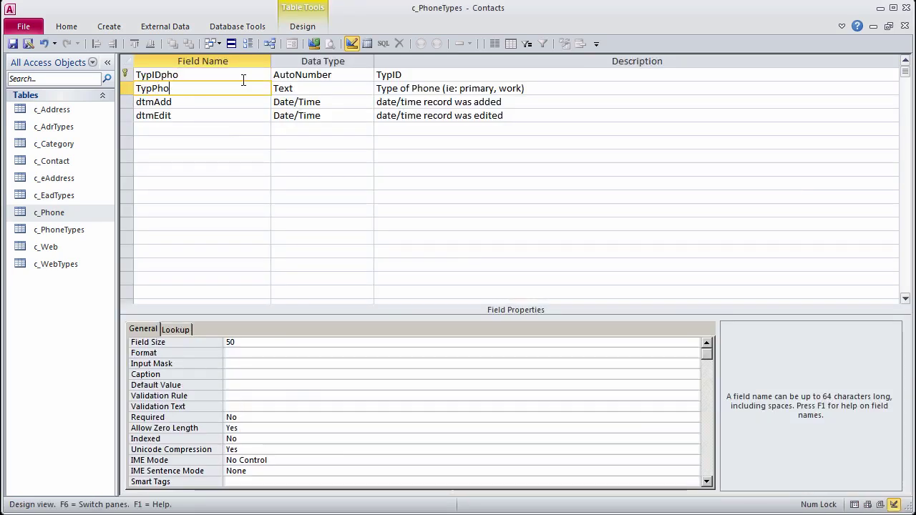
{"action": "left_click", "coordinate": [13, 44]}
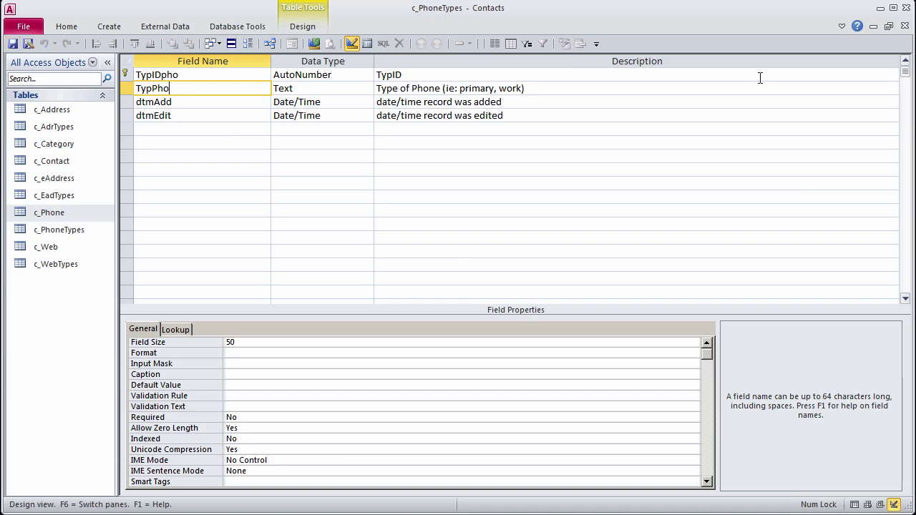
{"action": "left_click", "coordinate": [905, 26]}
Step: Rename TypAdr to TypEad in c_EadTypes and save the design
{"action": "right_click", "coordinate": [596, 292]}
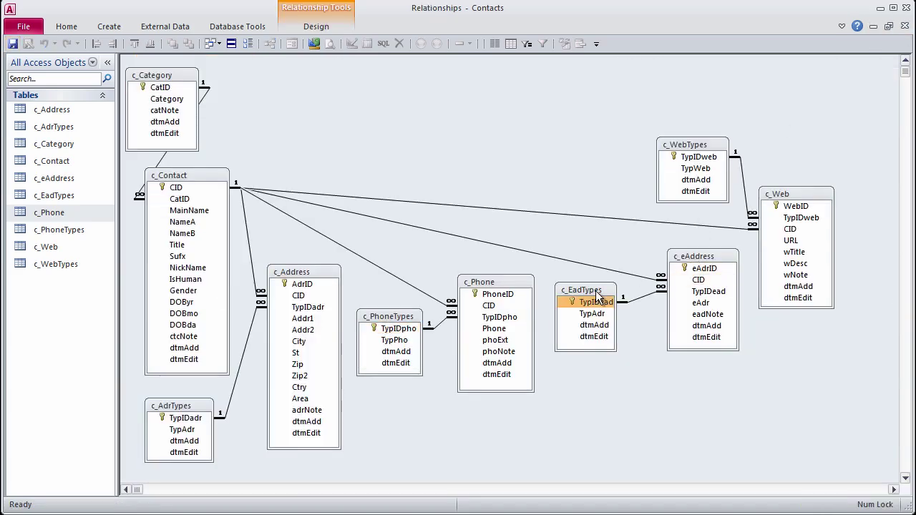
{"action": "left_click", "coordinate": [629, 314]}
{"action": "left_click_drag", "start_coordinate": [154, 89], "coordinate": [254, 69]}
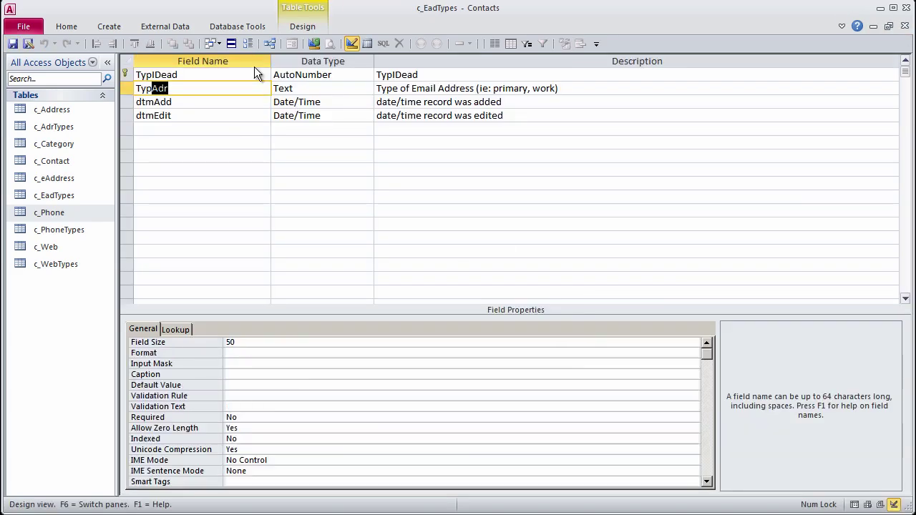
{"action": "type", "text": "Ead"}
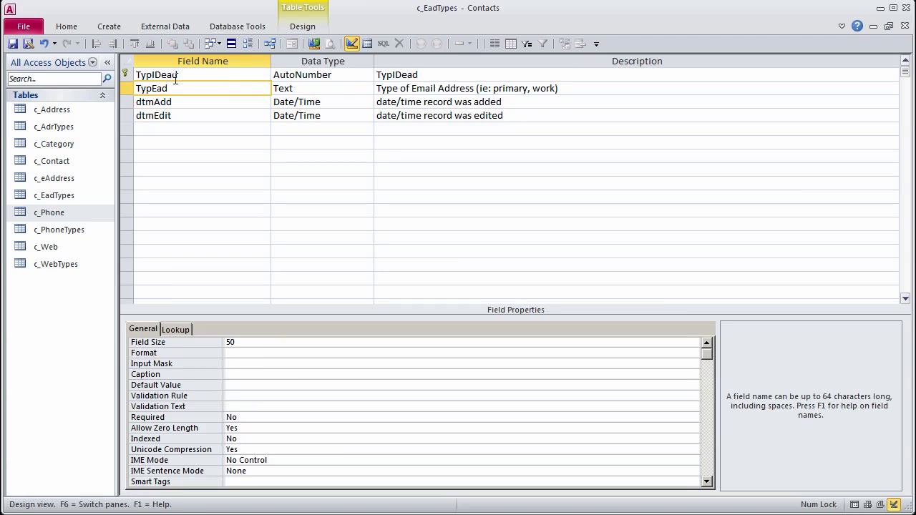
{"action": "left_click", "coordinate": [13, 44]}
{"action": "left_click", "coordinate": [905, 26]}
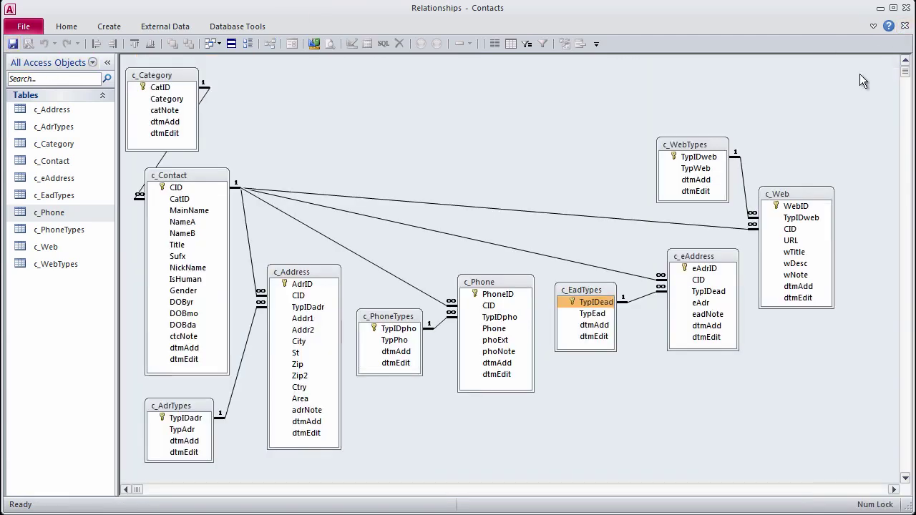